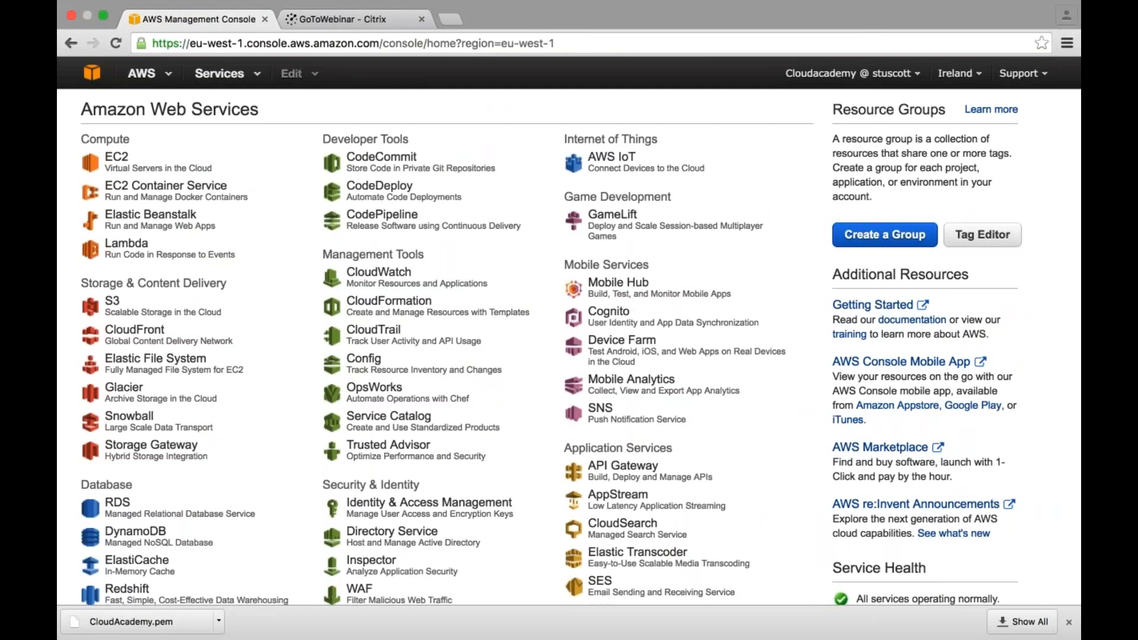
- Open the VPC service from the console home page and go to the list of your VPCs
scroll(282, 393, "down", 1)
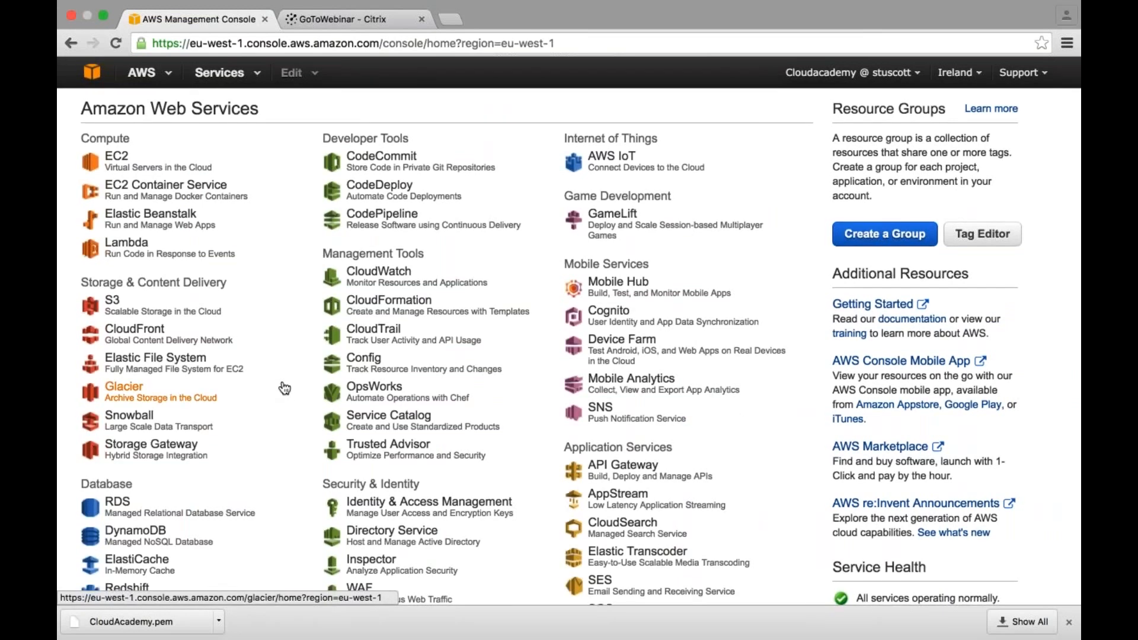
scroll(285, 390, "down", 3)
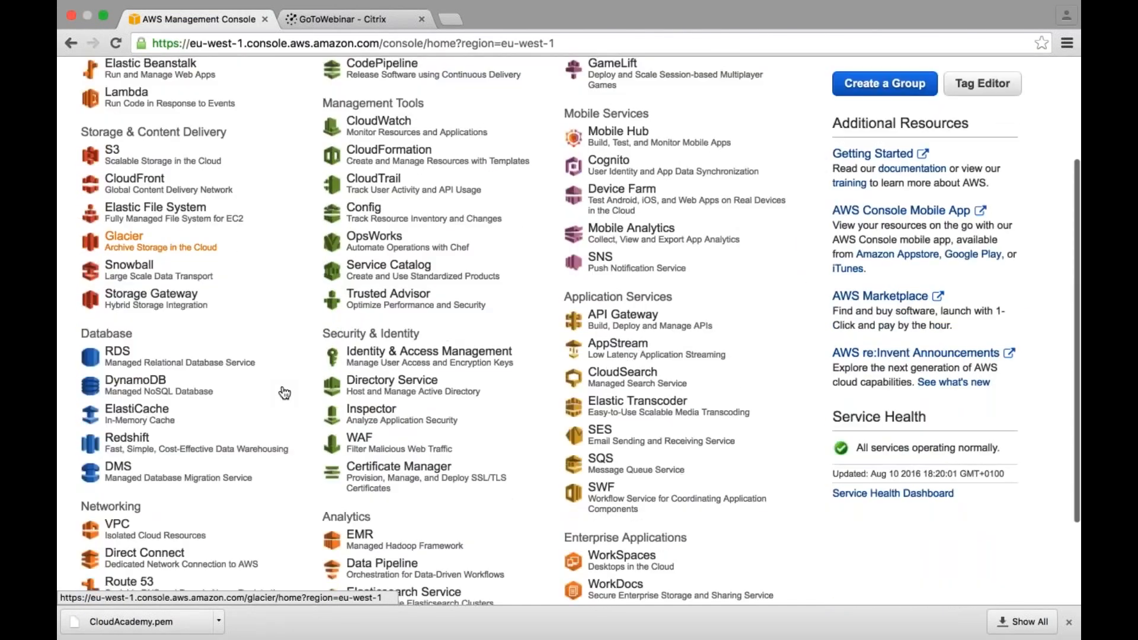
scroll(202, 456, "down", 1)
left_click(122, 519)
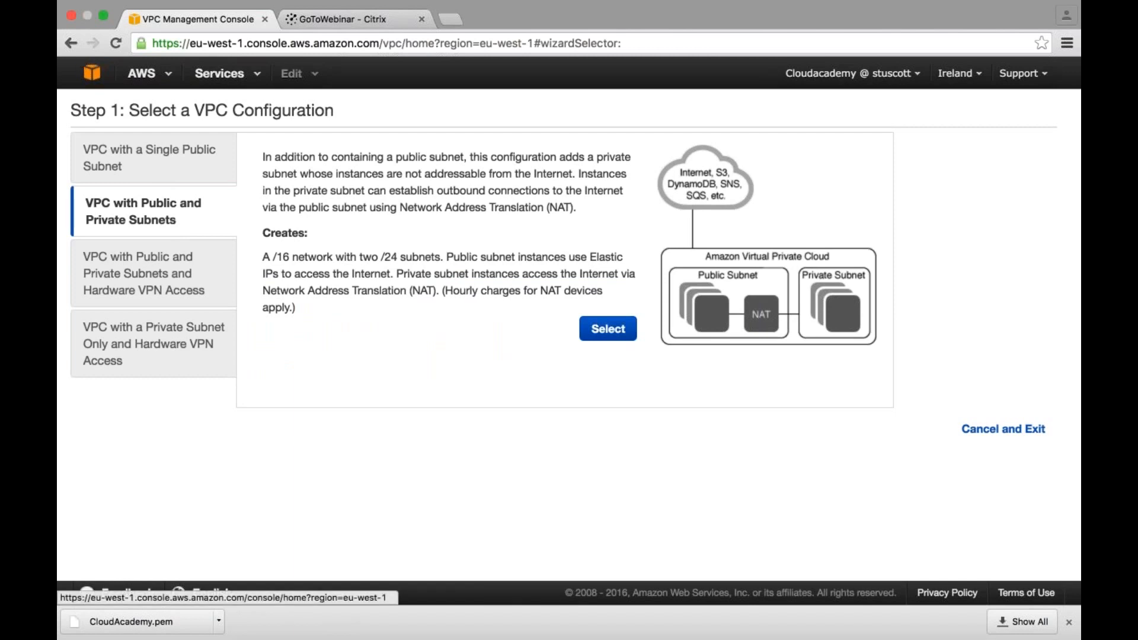
left_click(67, 44)
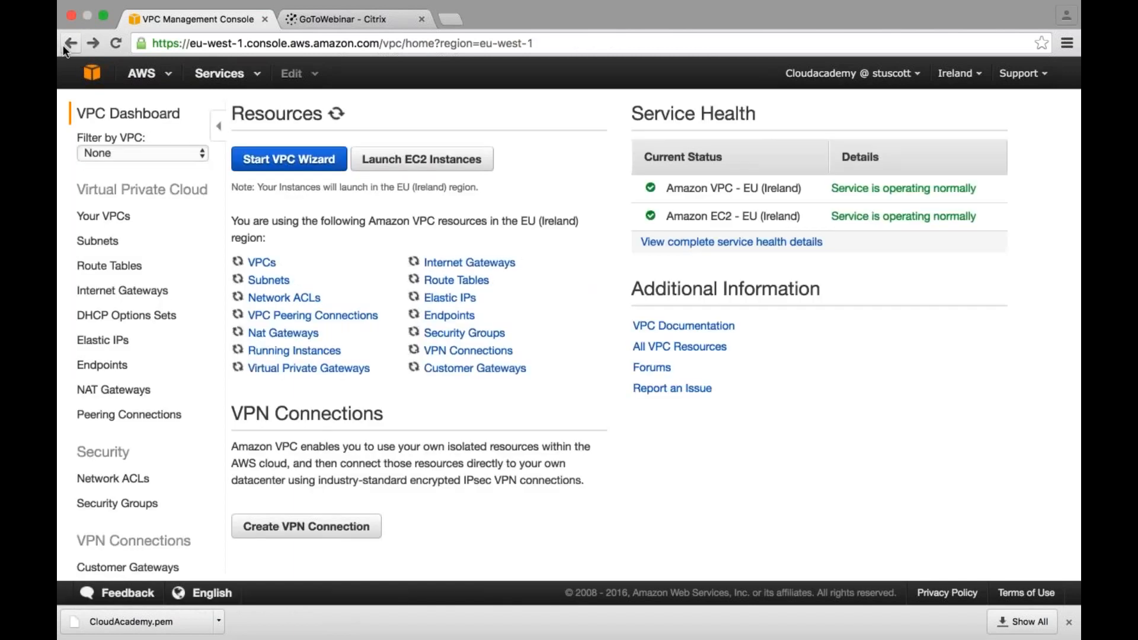
left_click(102, 220)
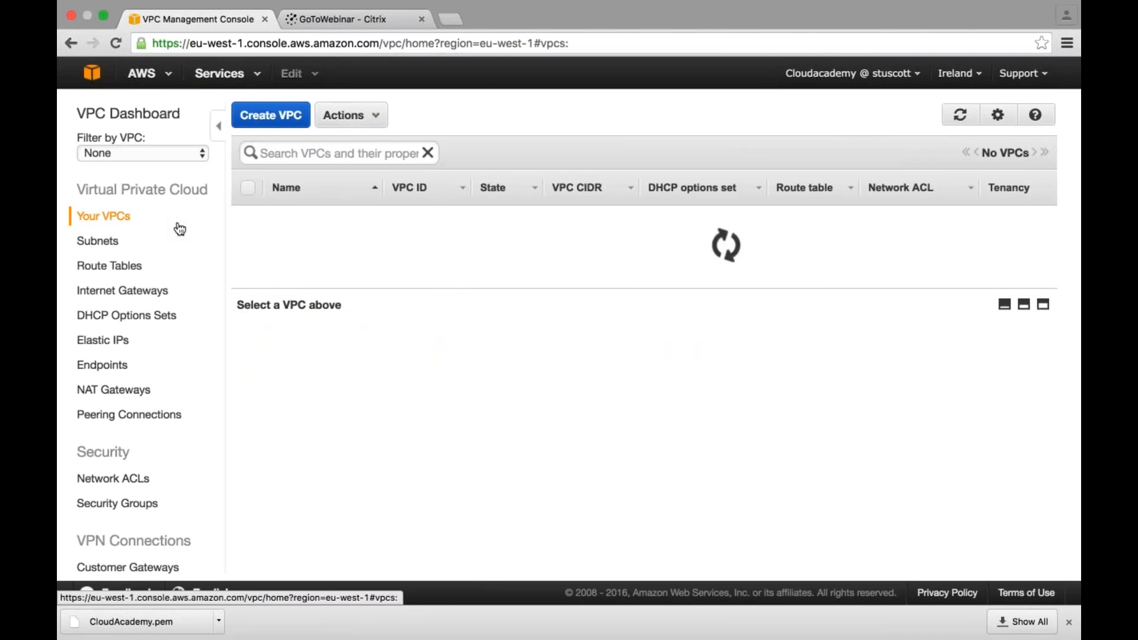
- Create a VPC named CloudAcademy with the CIDR block 10.0.0.0/16 and default tenancy
left_click(271, 115)
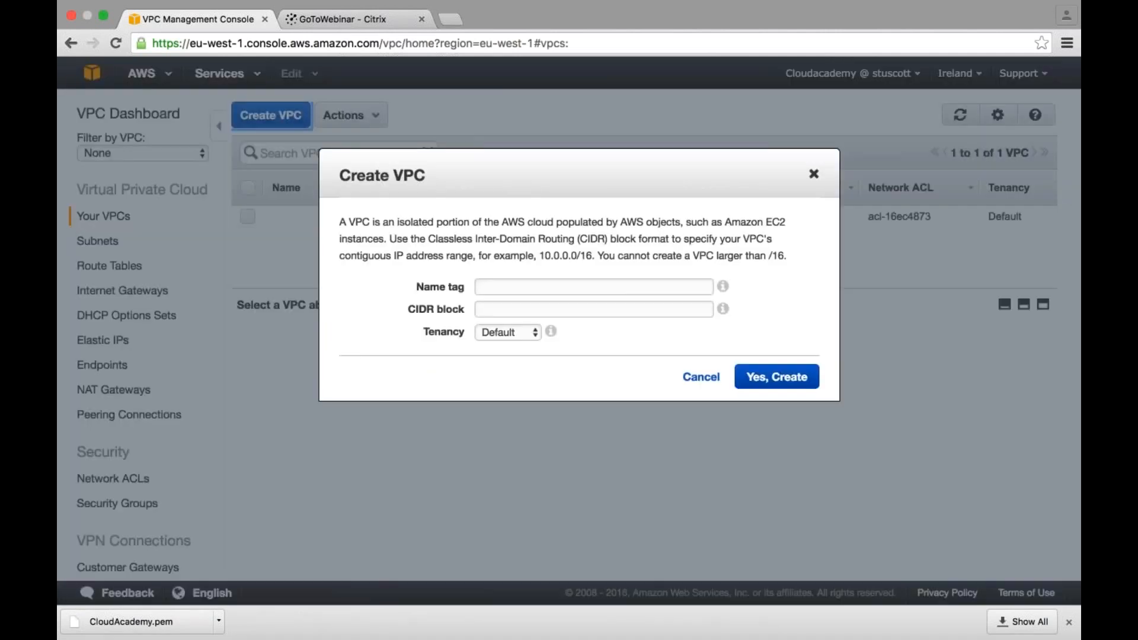
left_click(529, 287)
type("Clo")
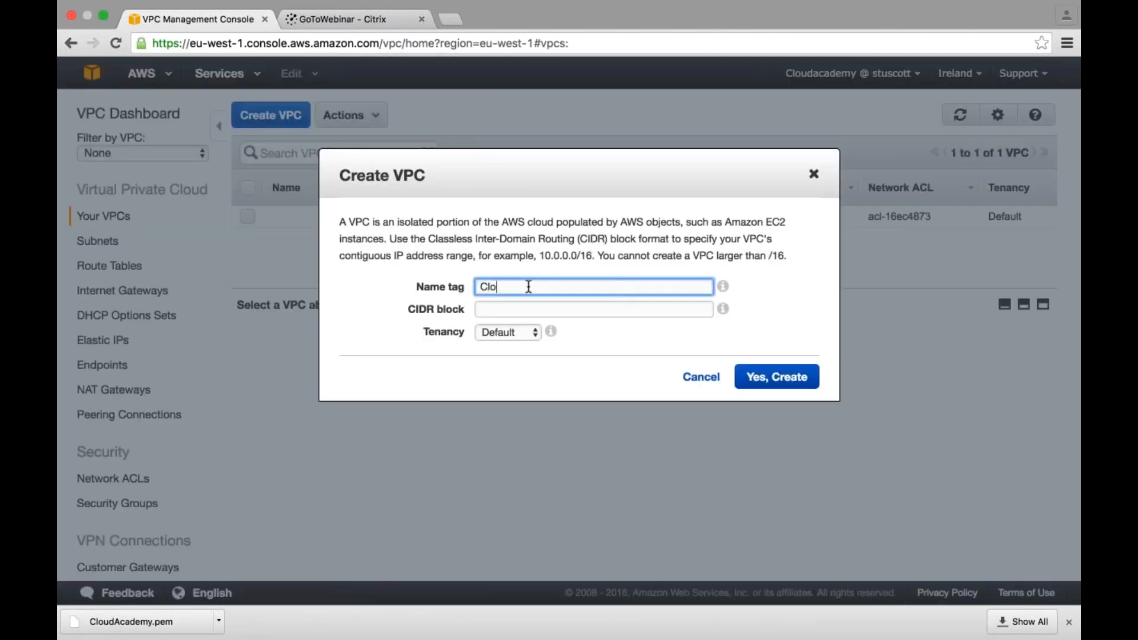
type("udAcademy")
key("Tab")
type("10.0.")
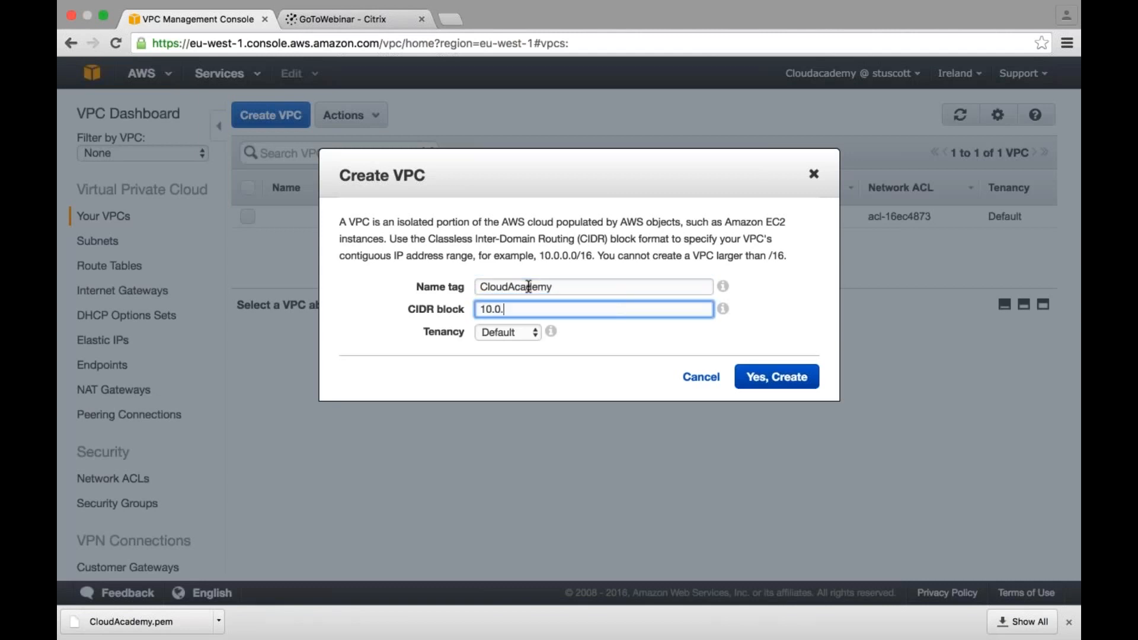
type("0.0/16")
left_click(785, 380)
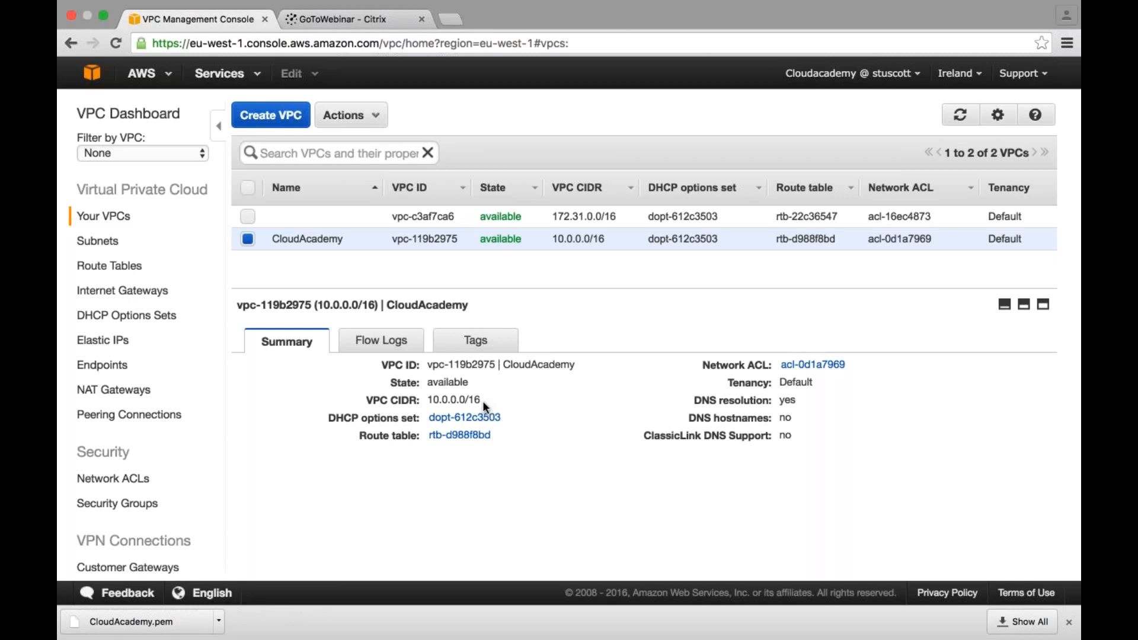
- Switch to the presentation to view the Create Subnets slide of the VPC infrastructure demo, and return to Chrome
key("super+Tab")
key("Right")
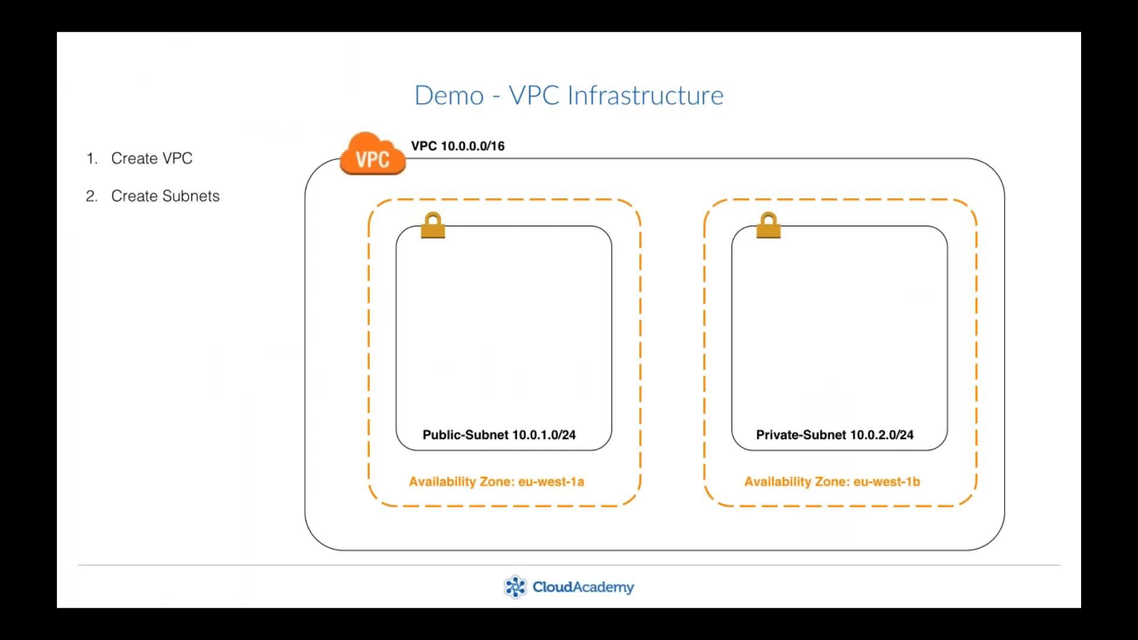
mouse_move(569, 639)
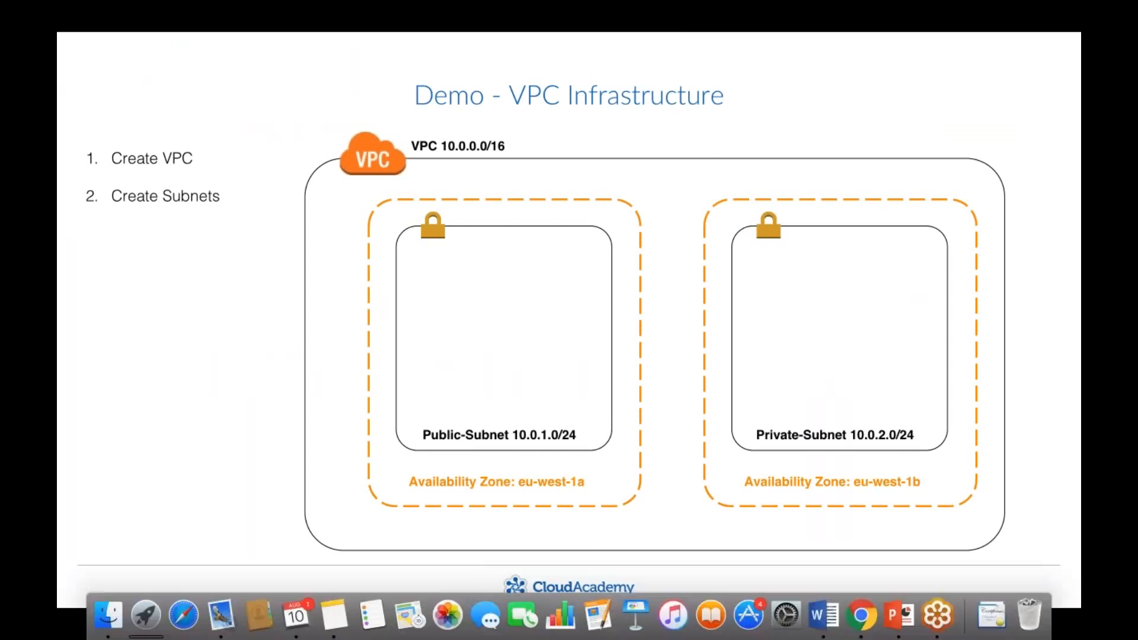
left_click(862, 615)
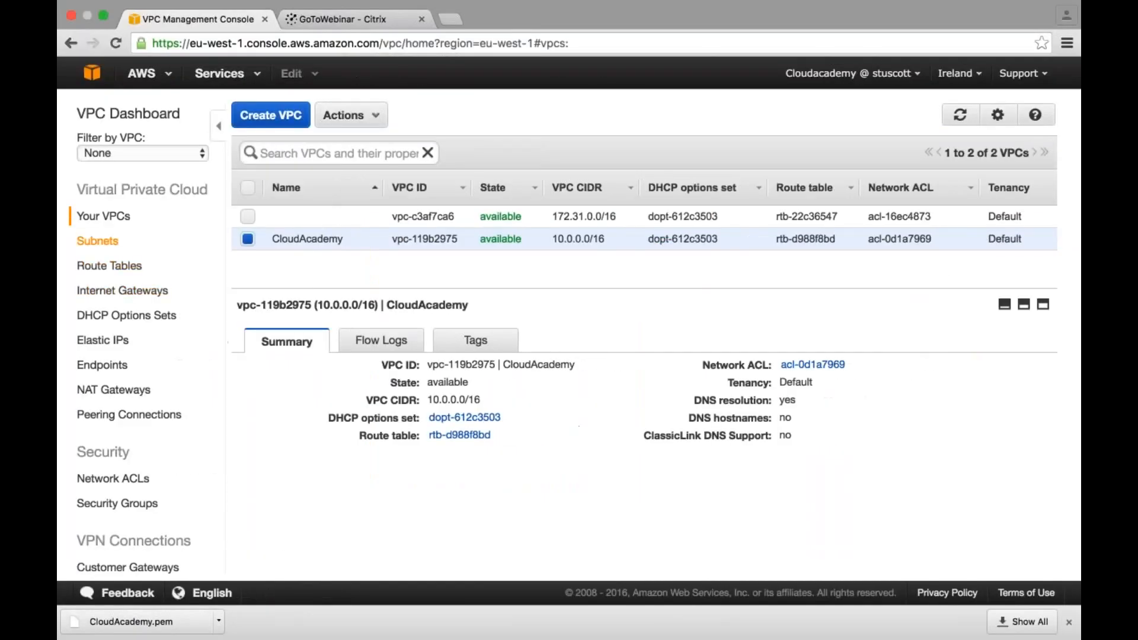
- Start a new subnet named Public-Subnet and assign it to the CloudAcademy VPC
left_click(98, 241)
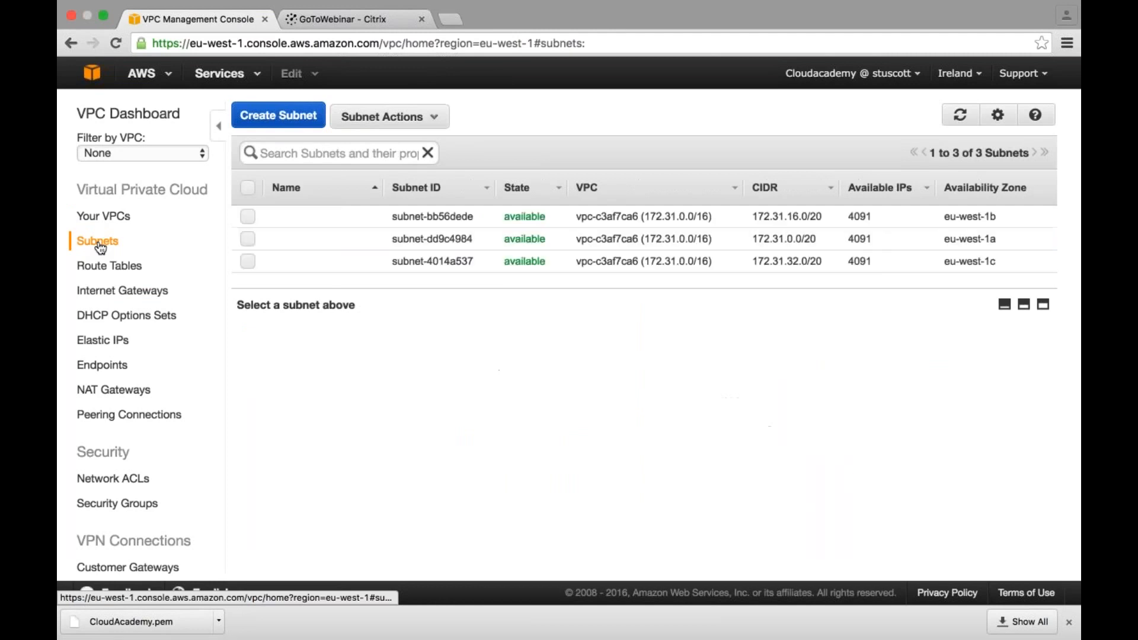
left_click(276, 117)
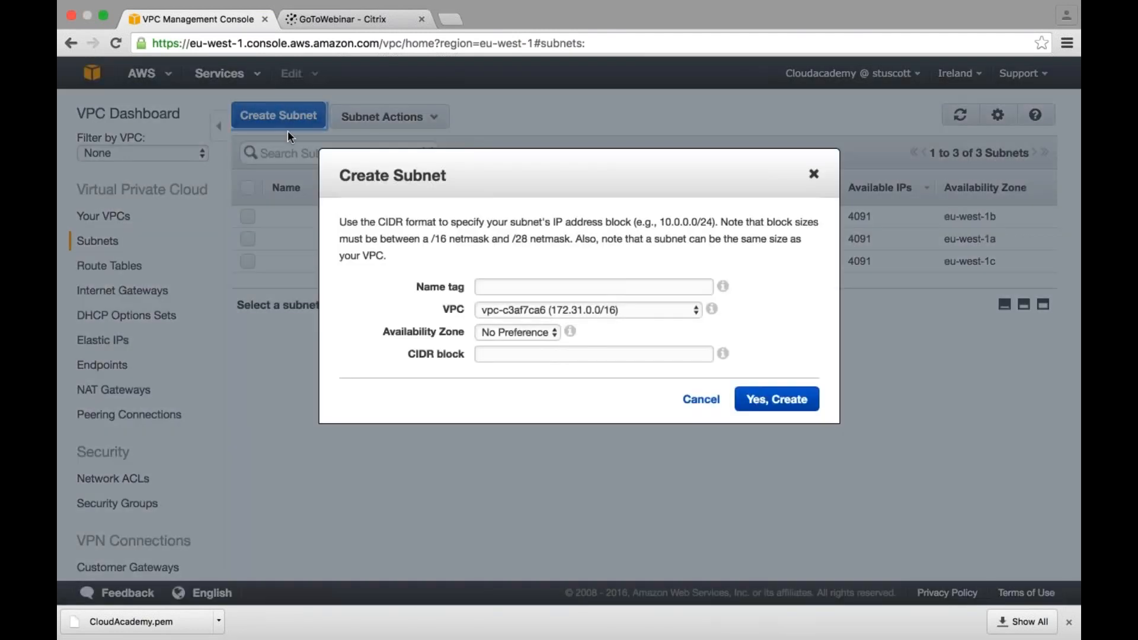
type("Public-Subnet")
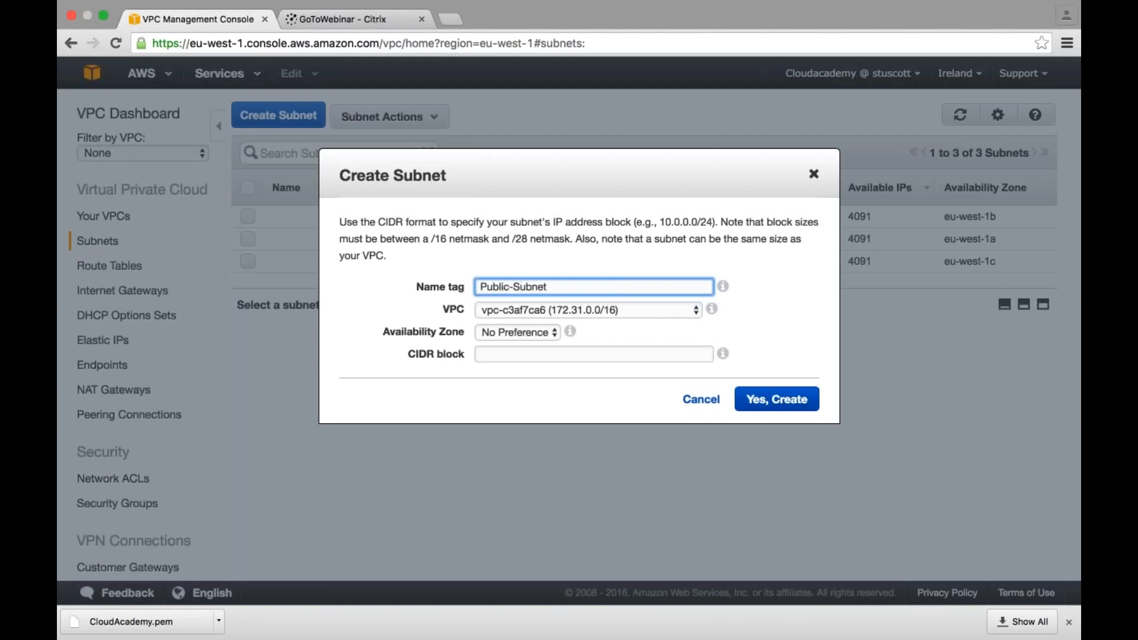
left_click(556, 309)
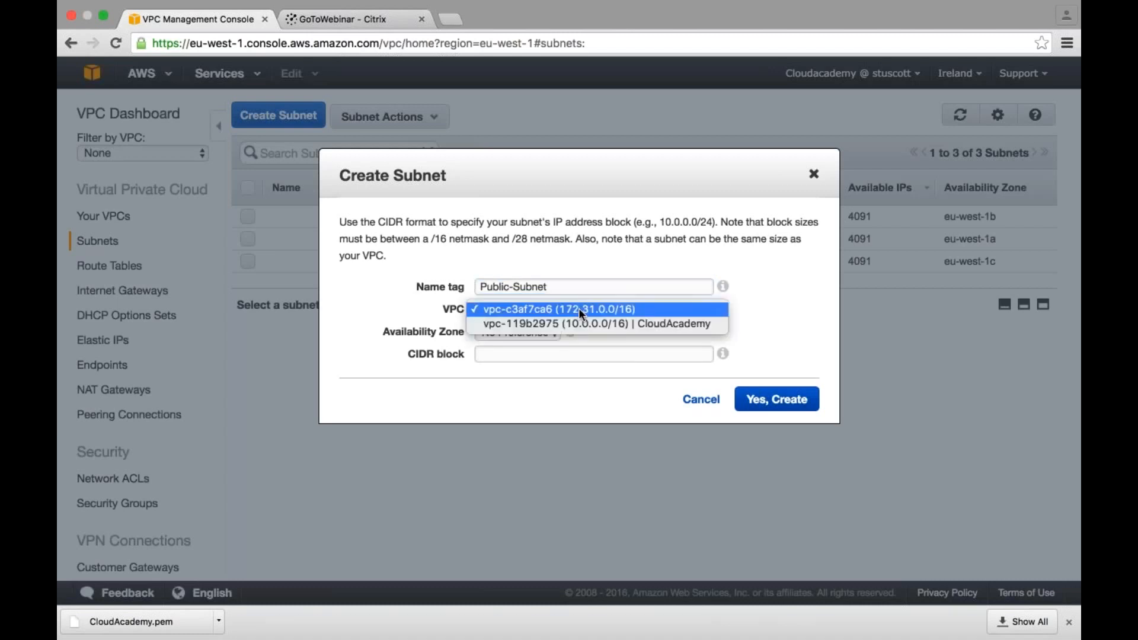
left_click(645, 322)
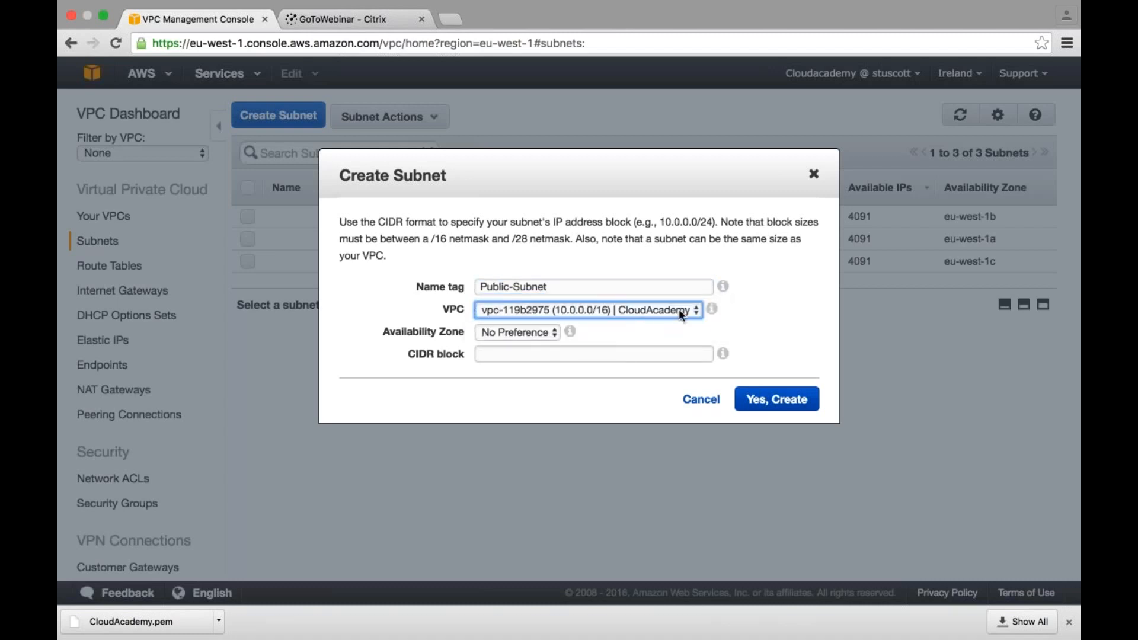
- Set the public subnet's availability zone to eu-west-1a and its CIDR block to 10.0.1.0/24, and create it
left_click(544, 333)
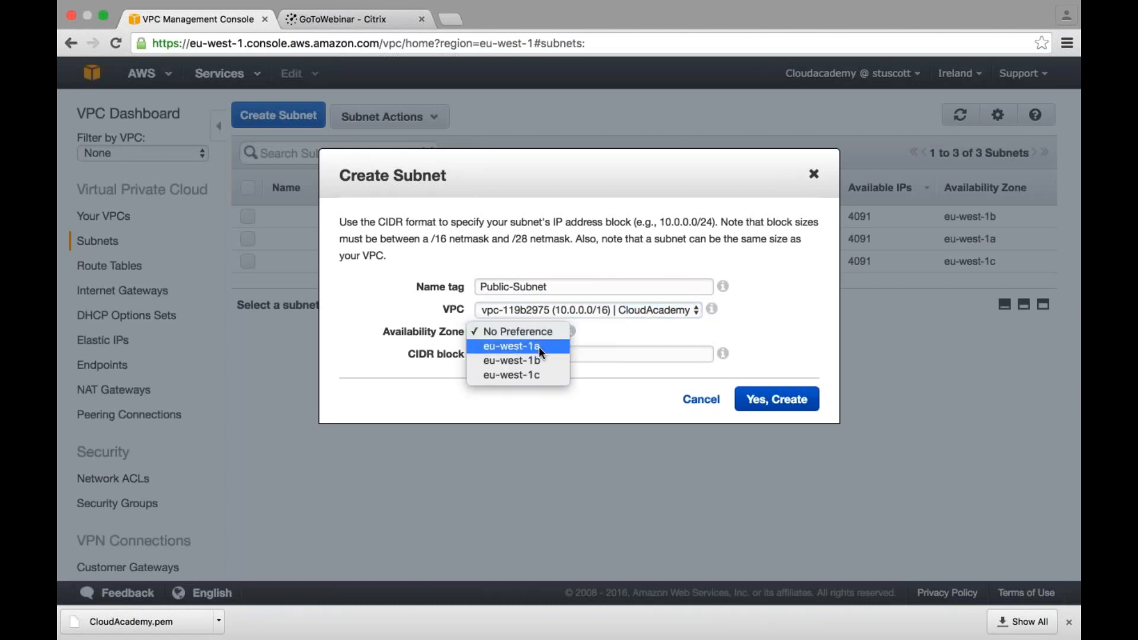
left_click(539, 347)
left_click(543, 355)
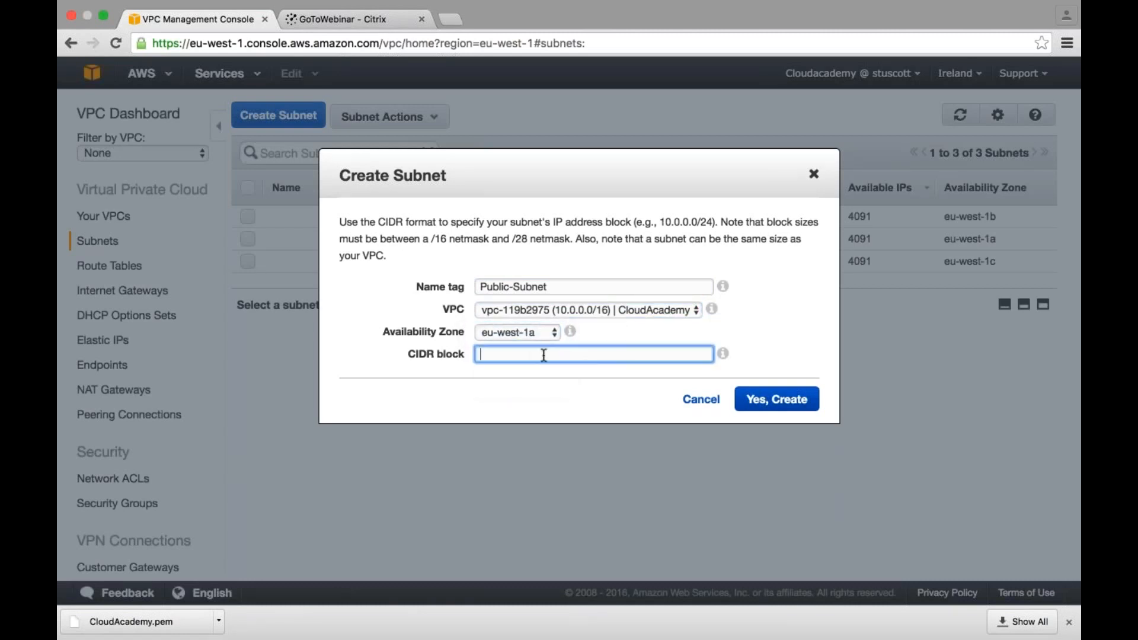
type("10.0.1.0/24")
left_click(769, 400)
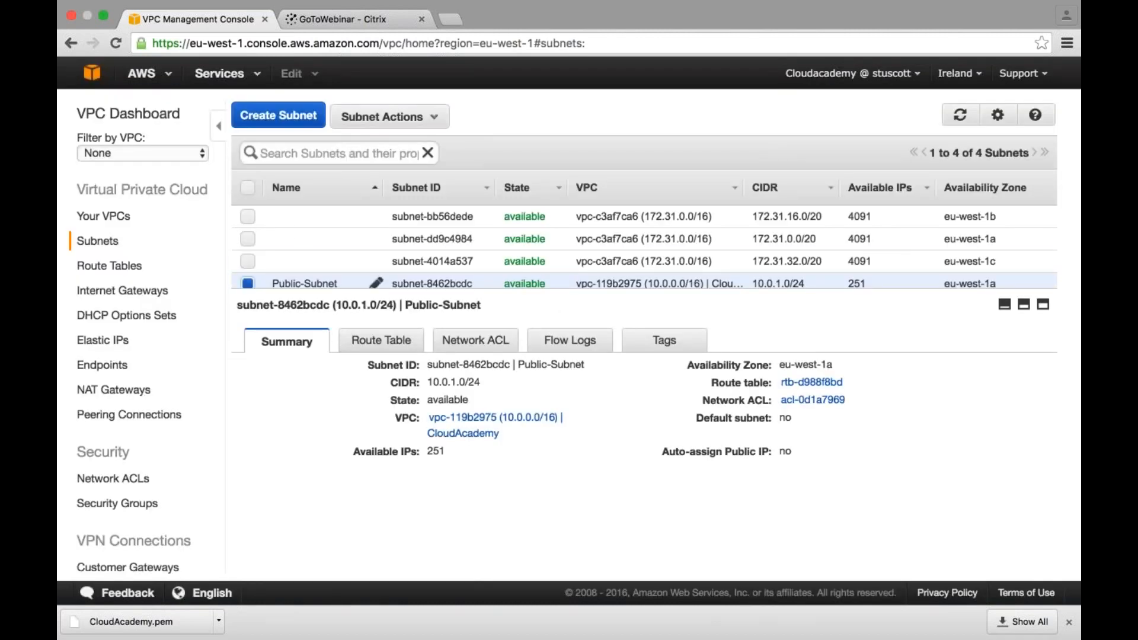
- Start a second subnet named Private-Subnet and assign it to the CloudAcademy VPC
left_click(278, 116)
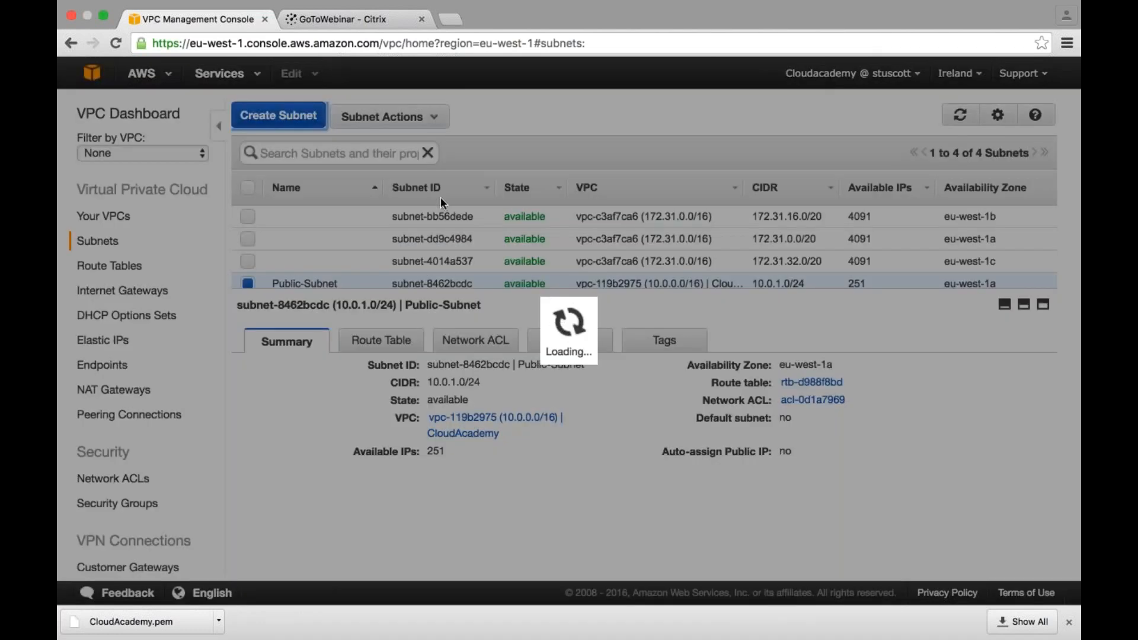
type("Private-Sub")
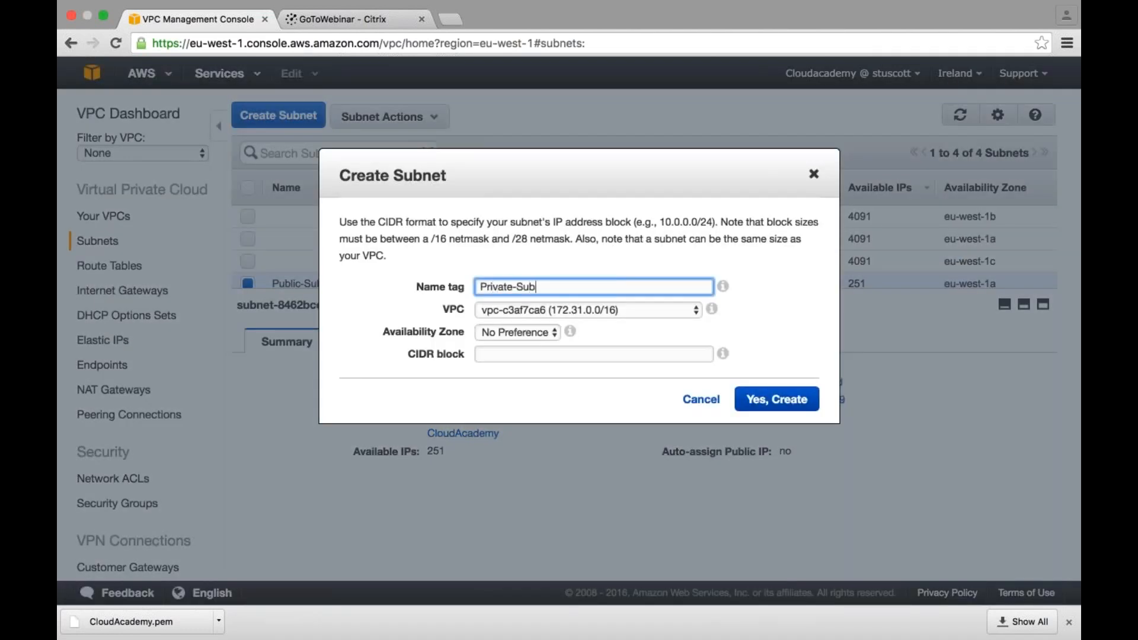
type("net")
key("Tab")
left_click(564, 316)
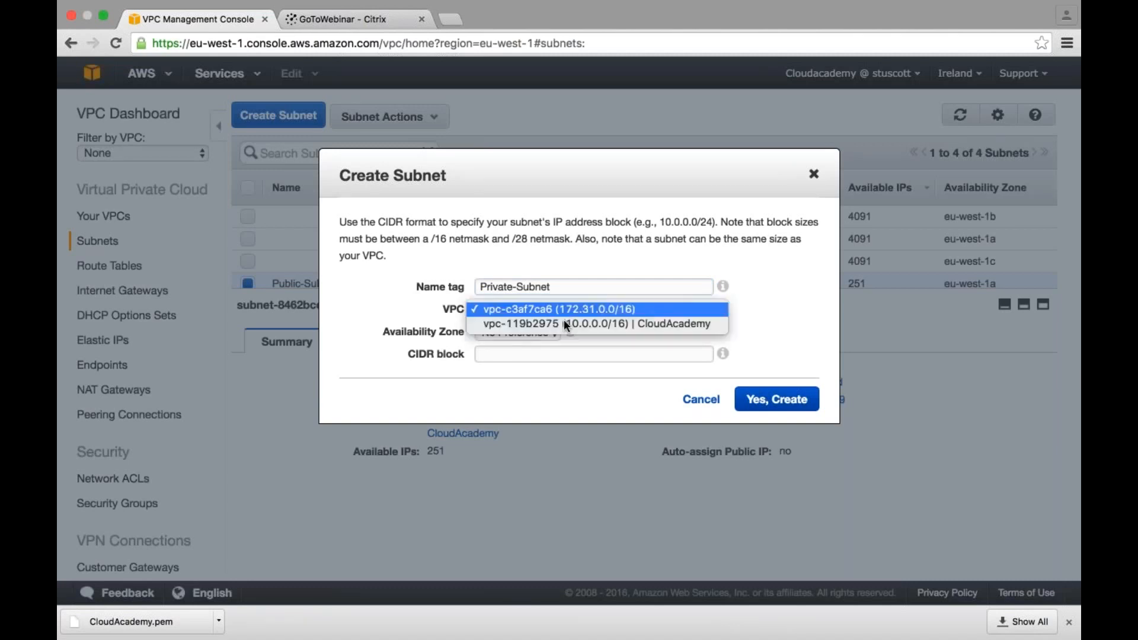
left_click(565, 324)
- Set the private subnet's availability zone to eu-west-1b and its CIDR block to 10.0.2.0/24, and create it
left_click(534, 333)
left_click(532, 358)
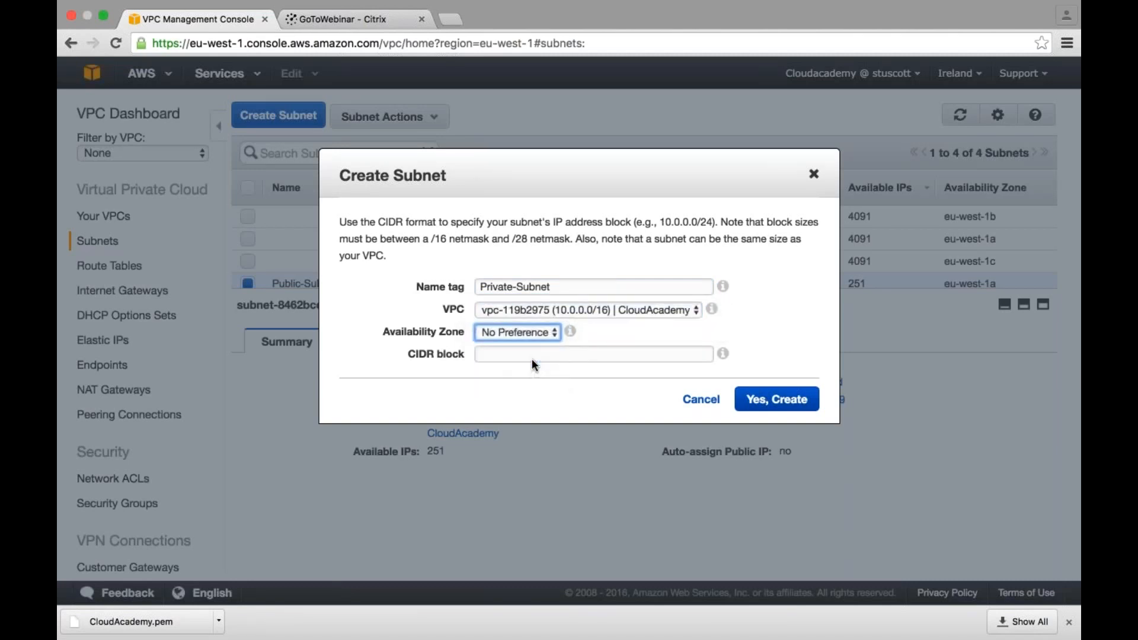
left_click(528, 355)
type("10.0.2.0/24")
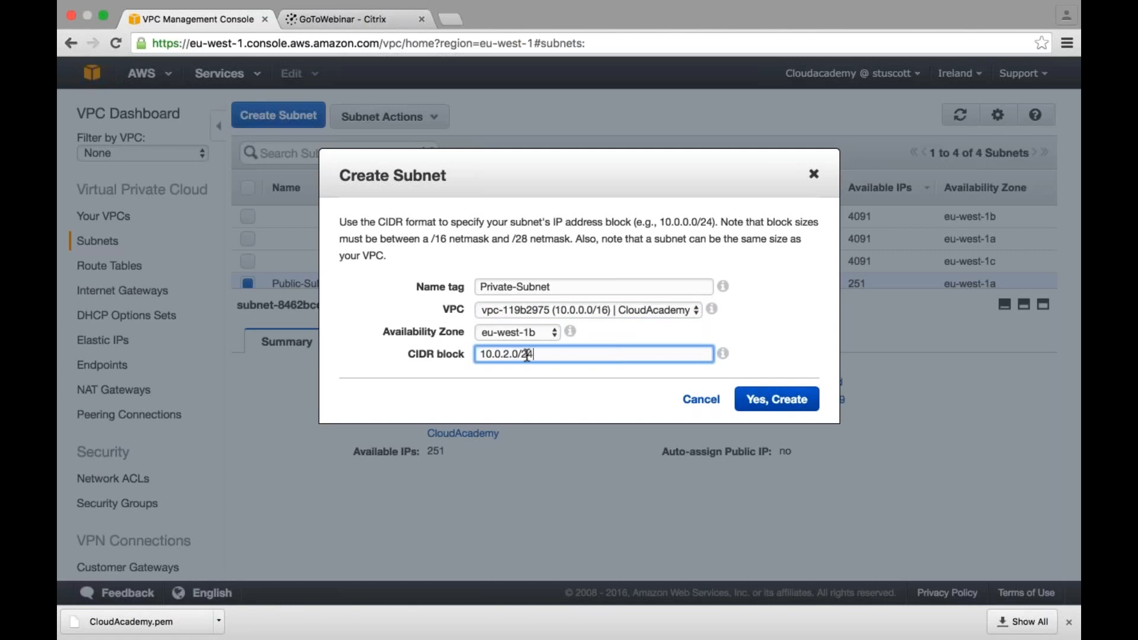
left_click(777, 400)
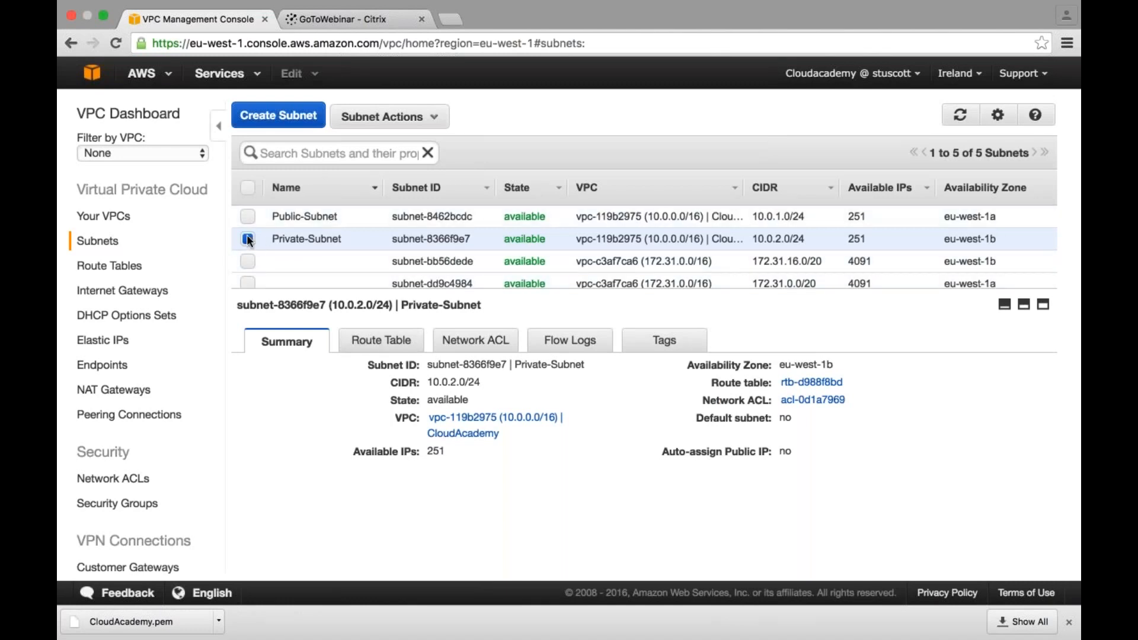
- Review the summary details of Public-Subnet and Private-Subnet in the subnet list
left_click(248, 239)
left_click(248, 219)
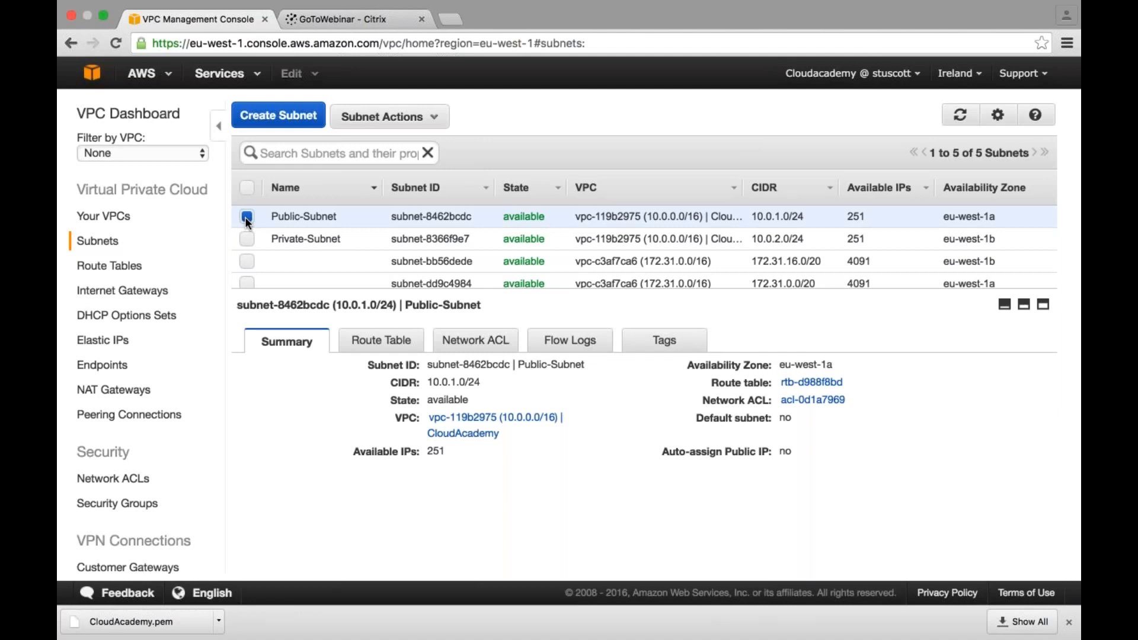
scroll(248, 222, "right", 1)
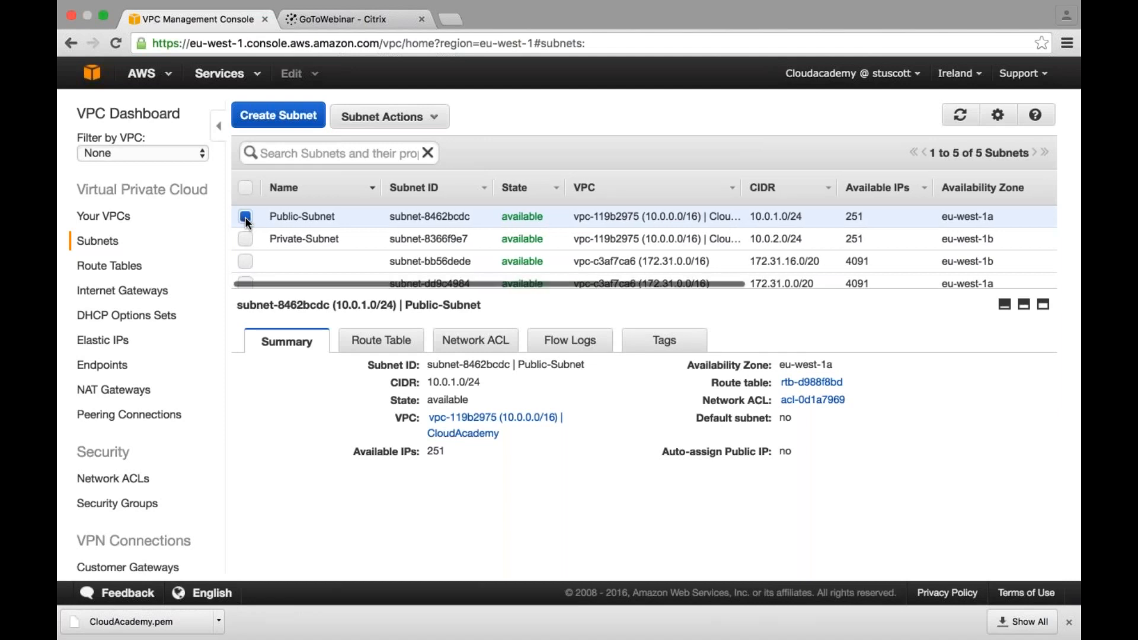
scroll(248, 222, "left", 1)
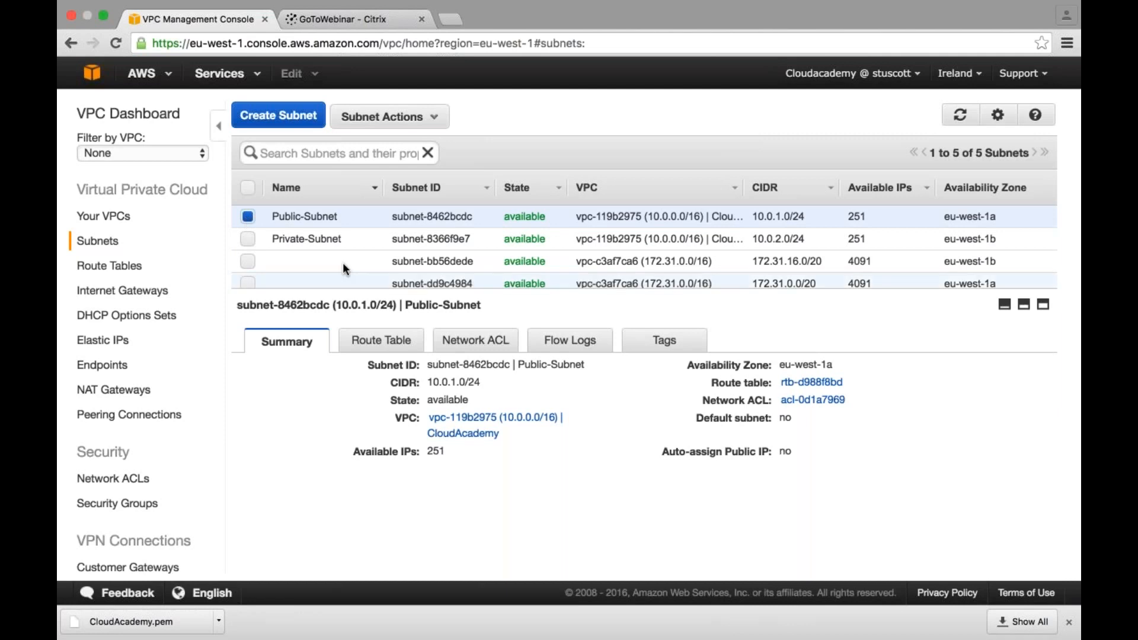
left_click(249, 239)
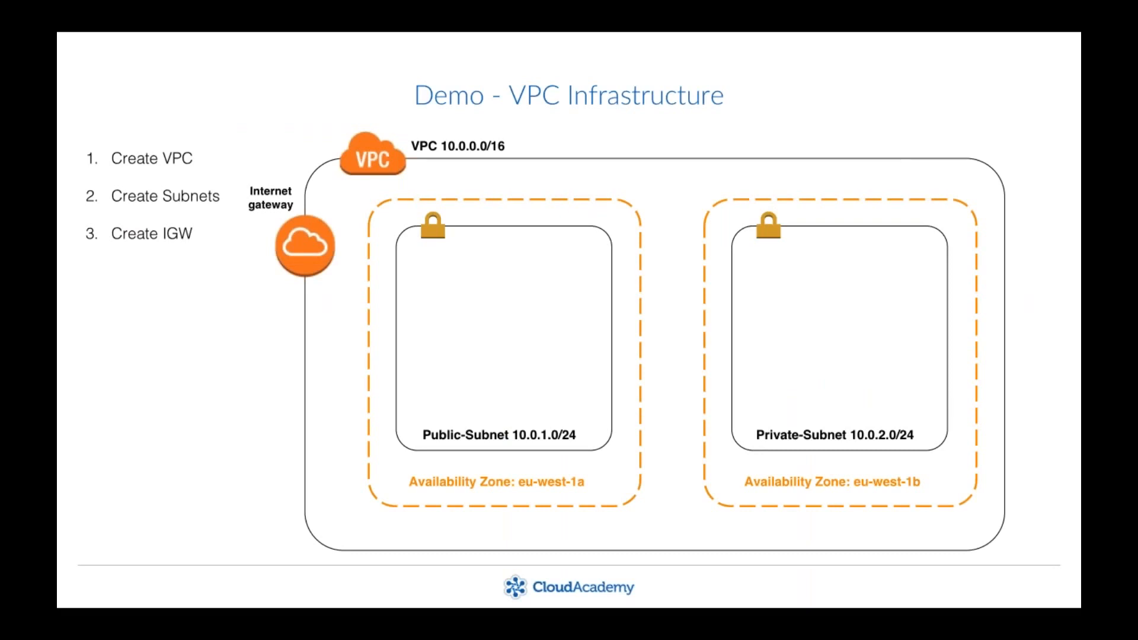
- Switch to the VPC console in the browser, create an Internet gateway named IGW-CloudAcademy and attach it to the CloudAcademy VPC
key("super+Tab")
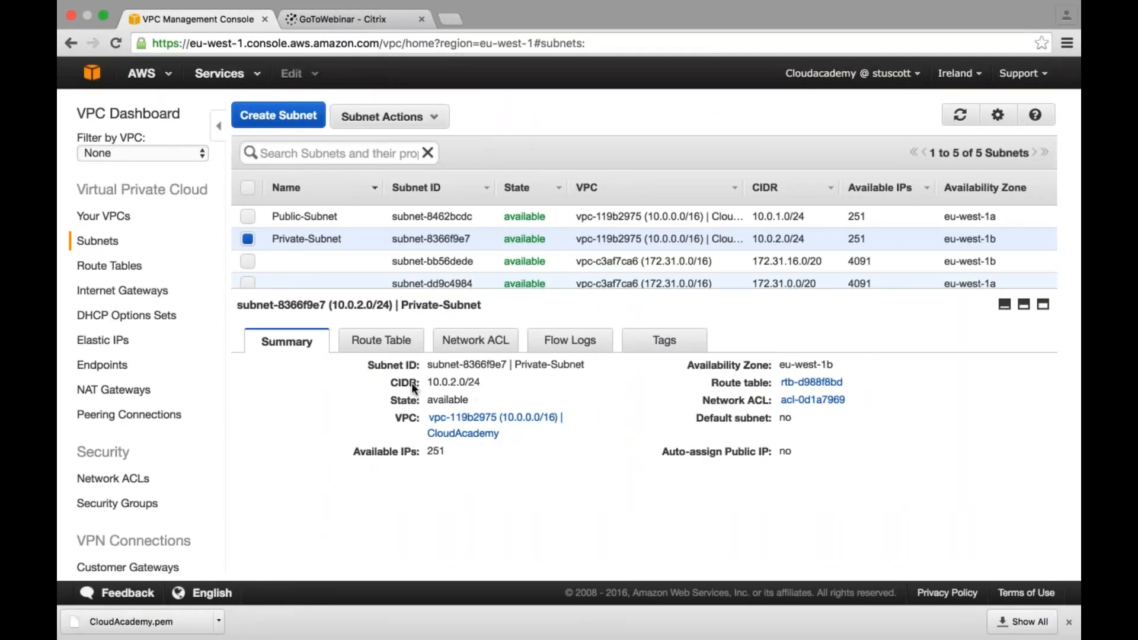
left_click(129, 293)
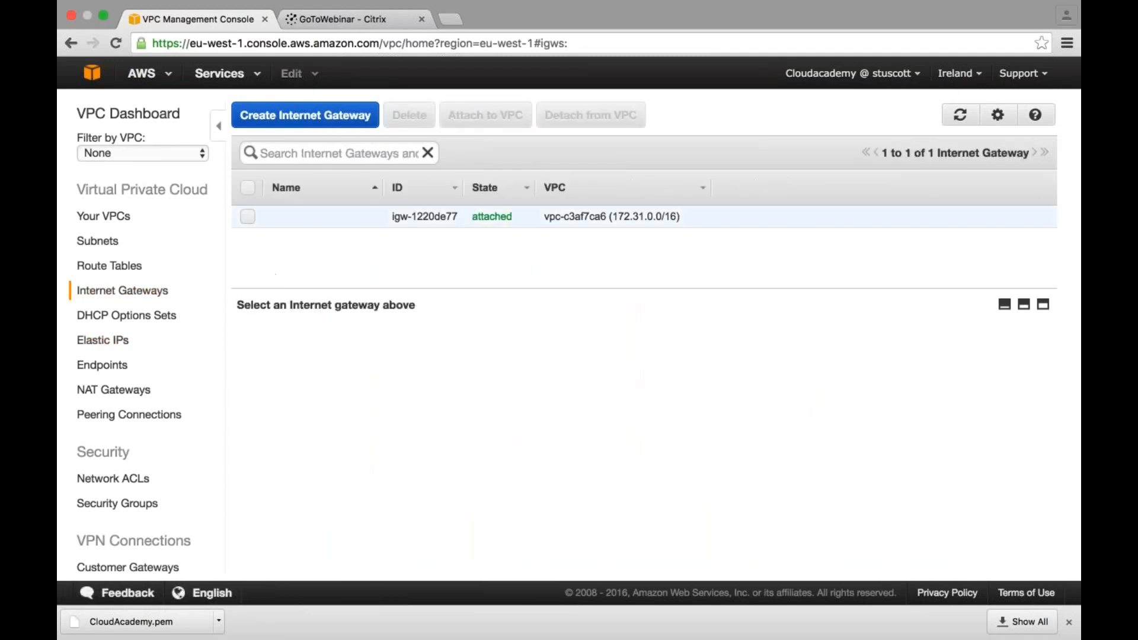
left_click(287, 118)
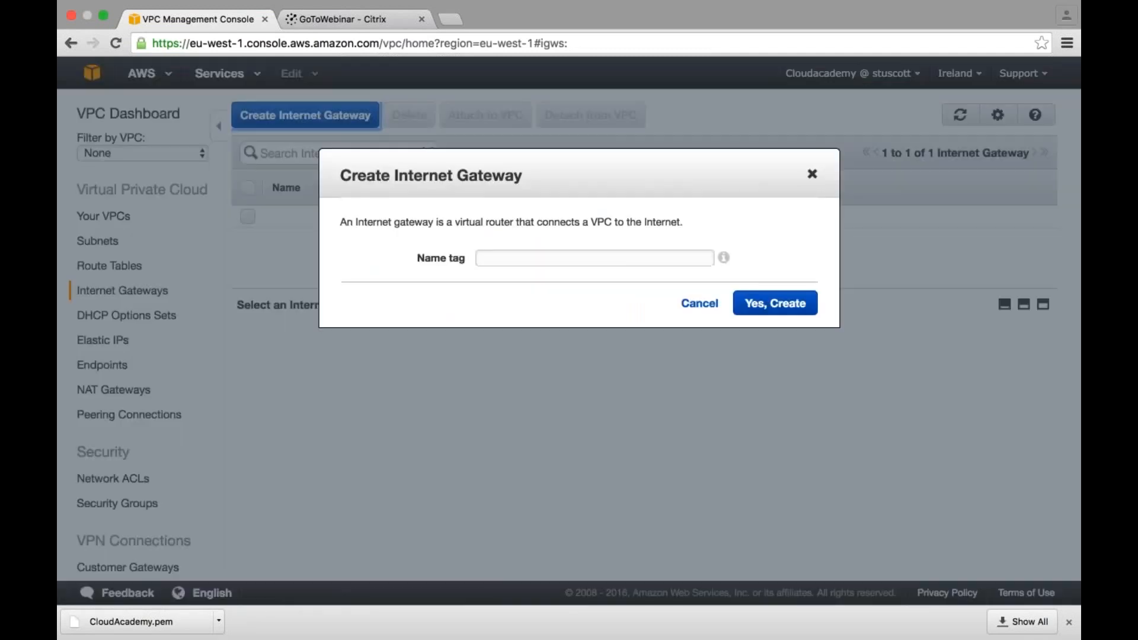
type("IGW-")
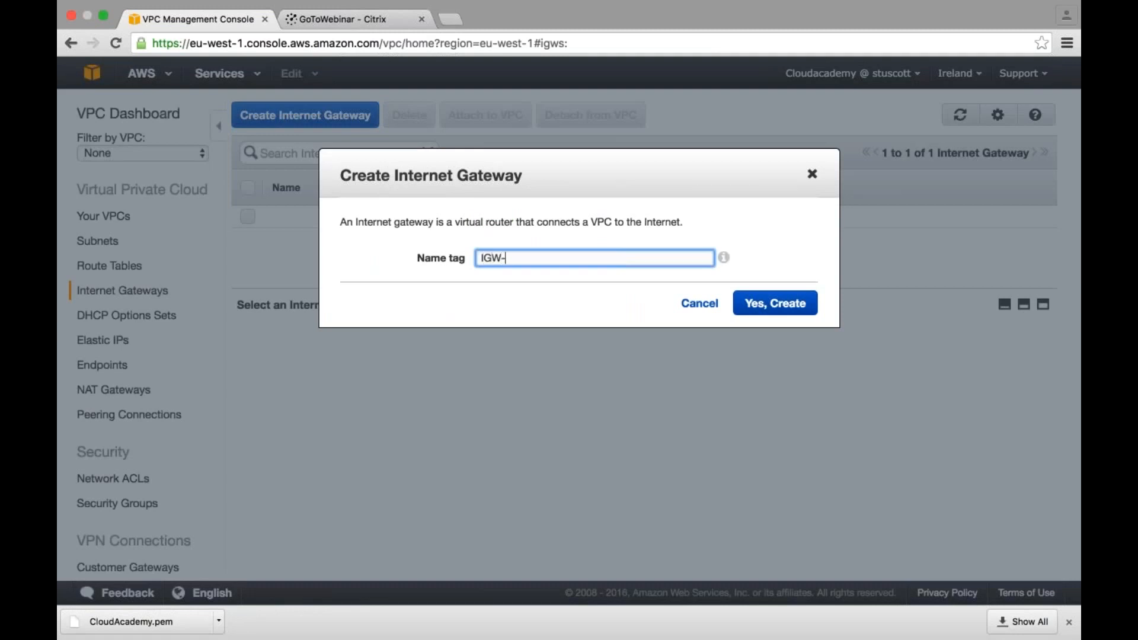
type("CloudAcademy")
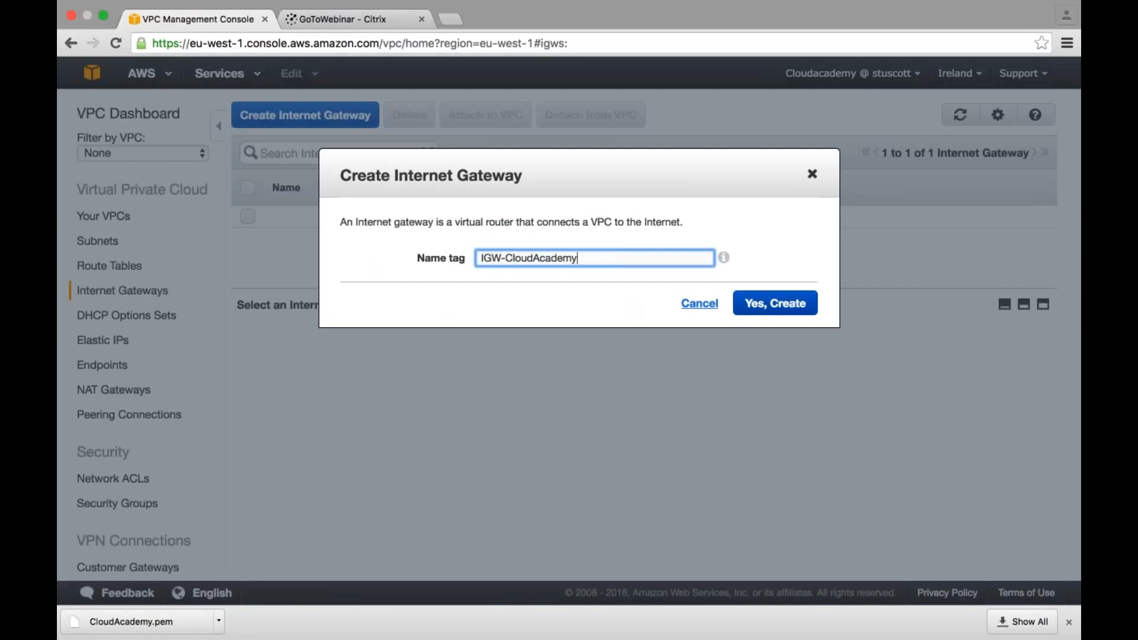
left_click(776, 303)
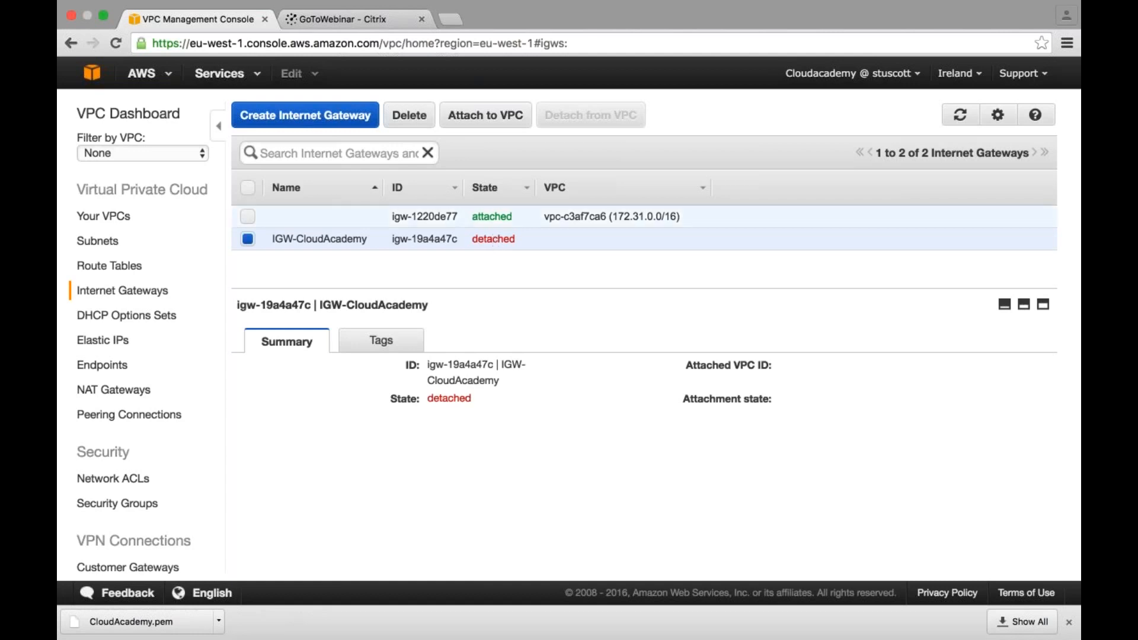
left_click(484, 117)
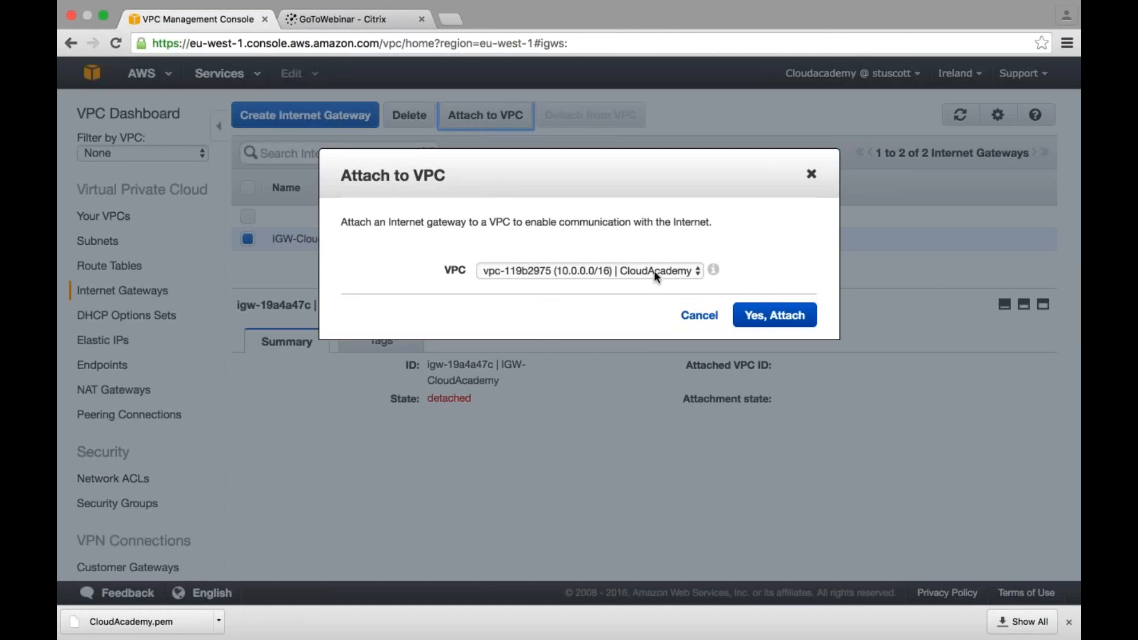
left_click(784, 319)
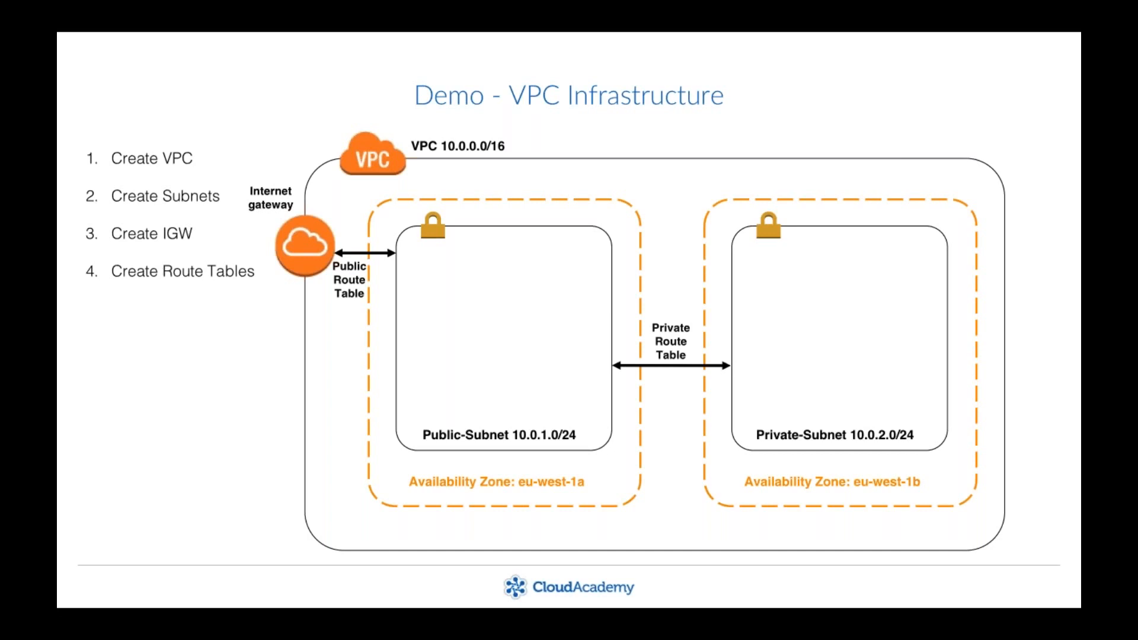
- Return to the VPC console in the browser and create a route table named Public-Route in the CloudAcademy VPC
key("super+Tab")
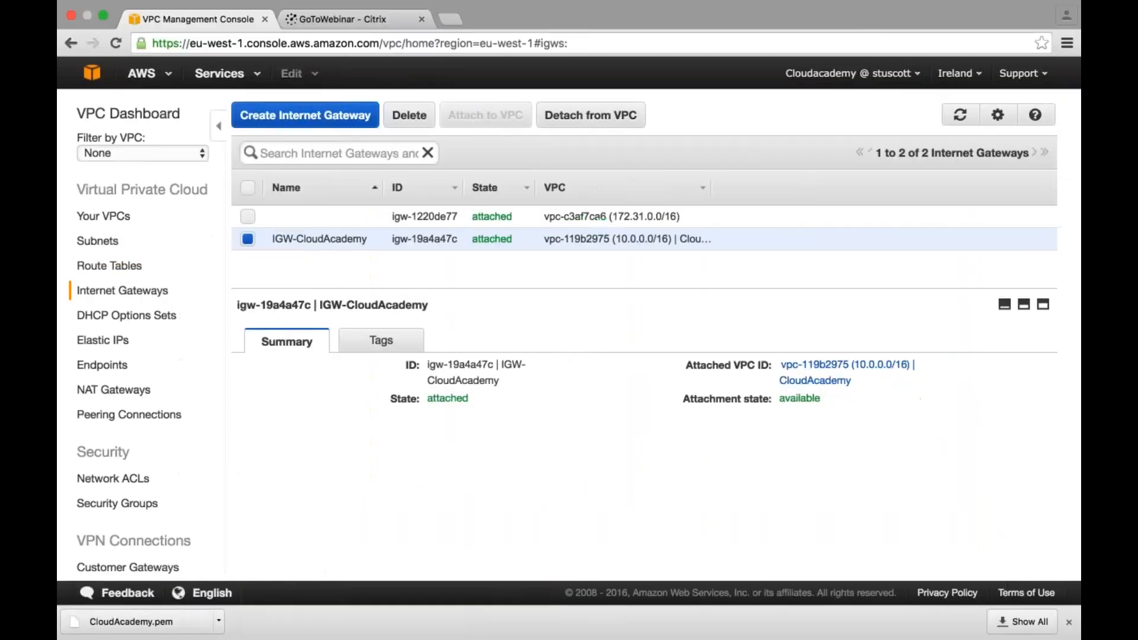
left_click(117, 268)
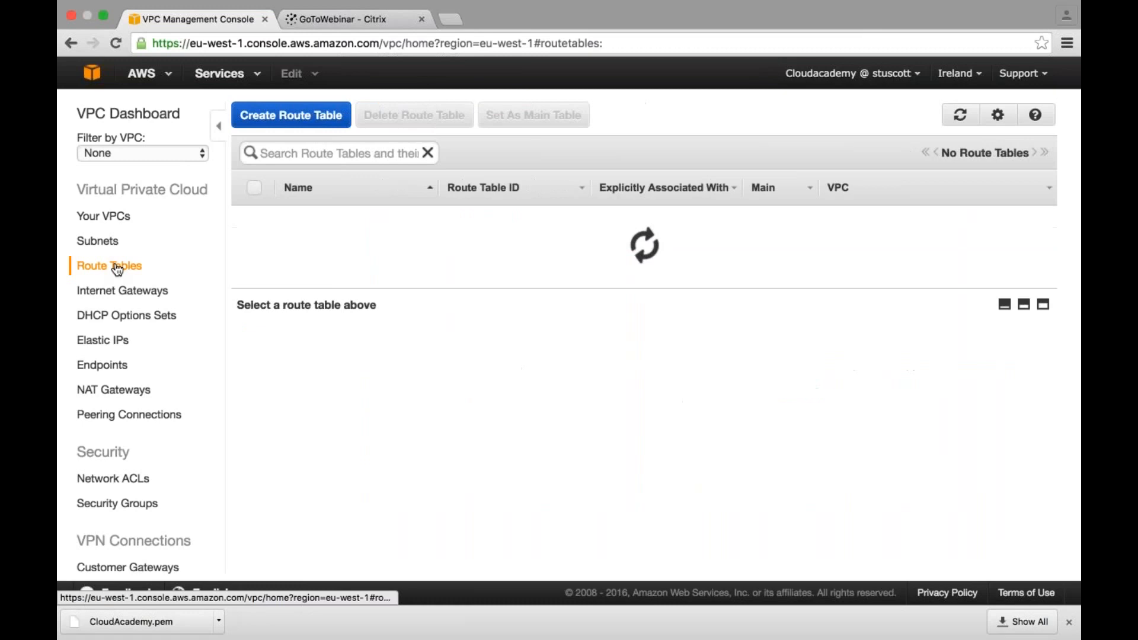
left_click(283, 118)
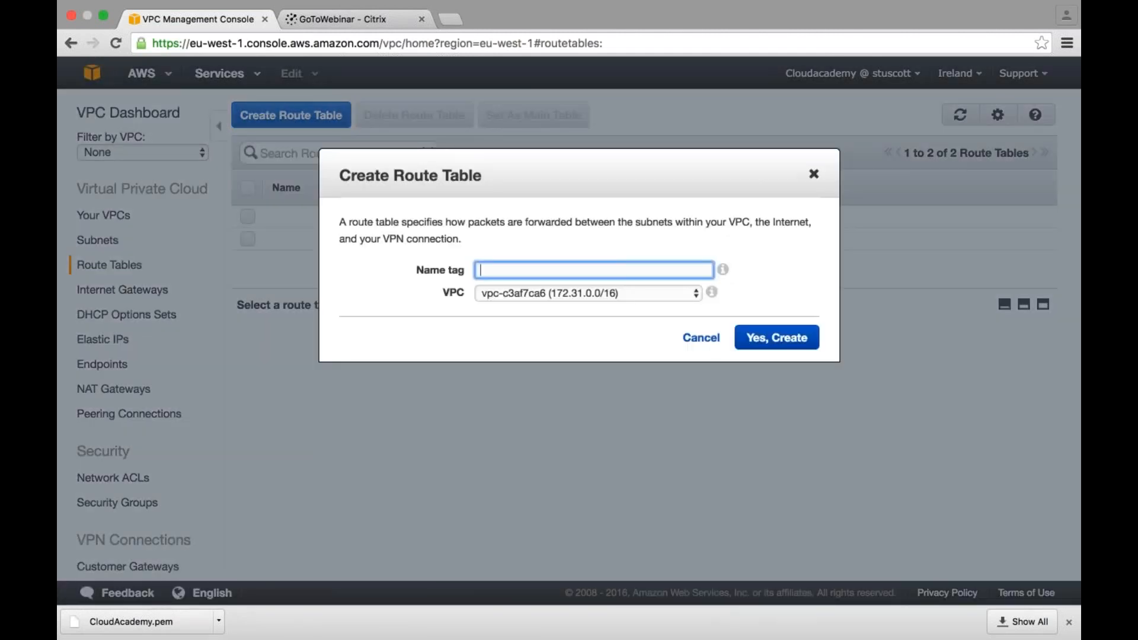
type("Public-Route")
left_click(510, 293)
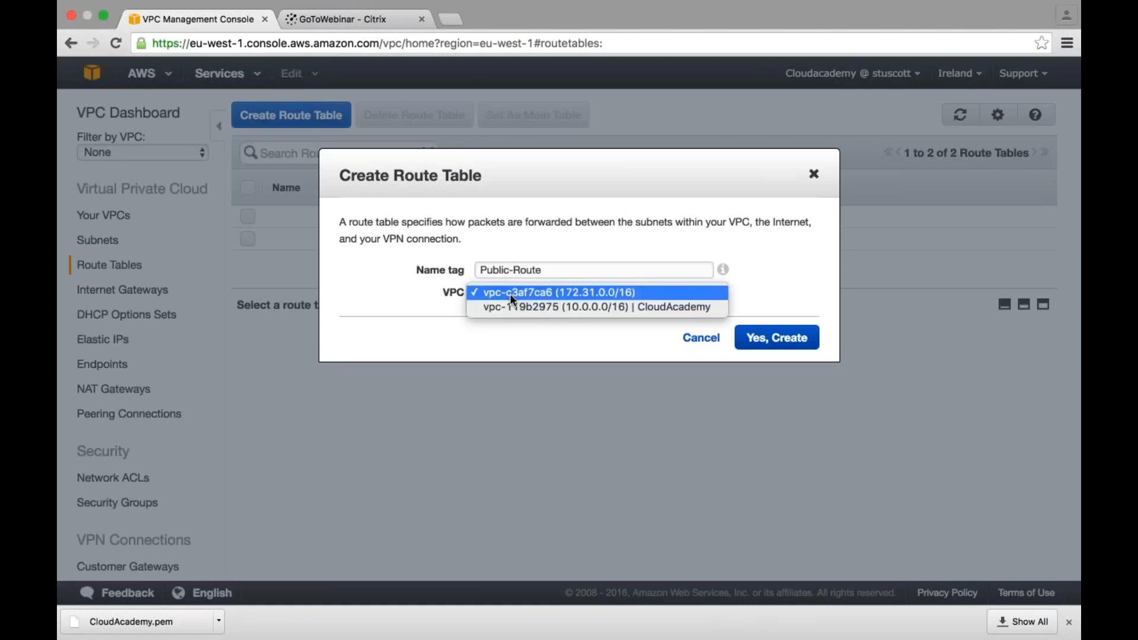
left_click(601, 307)
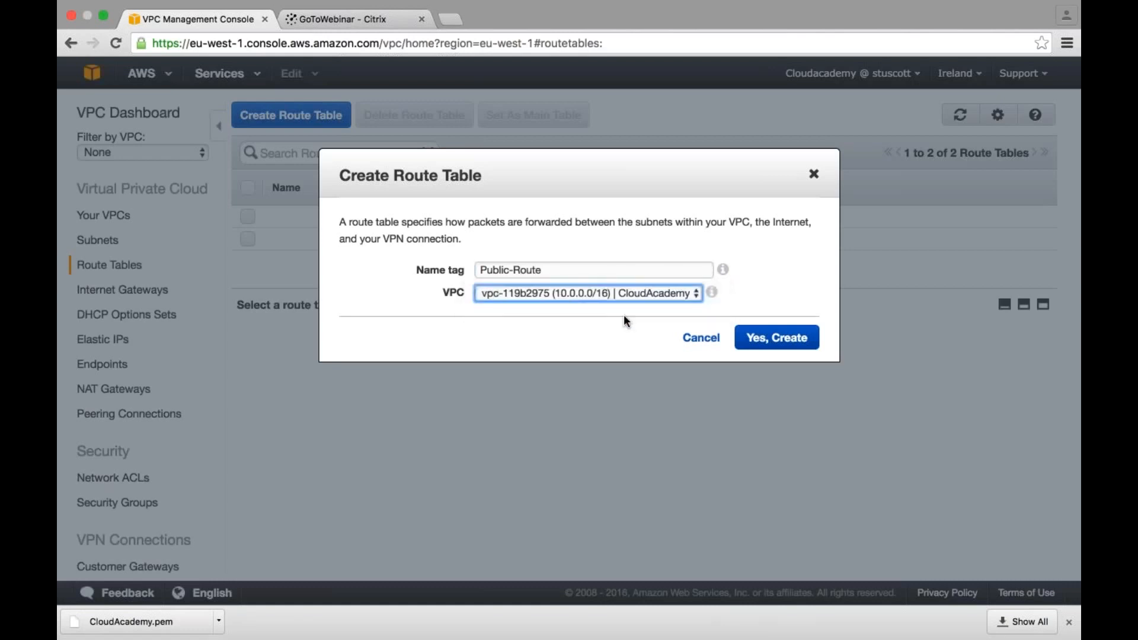
left_click(777, 341)
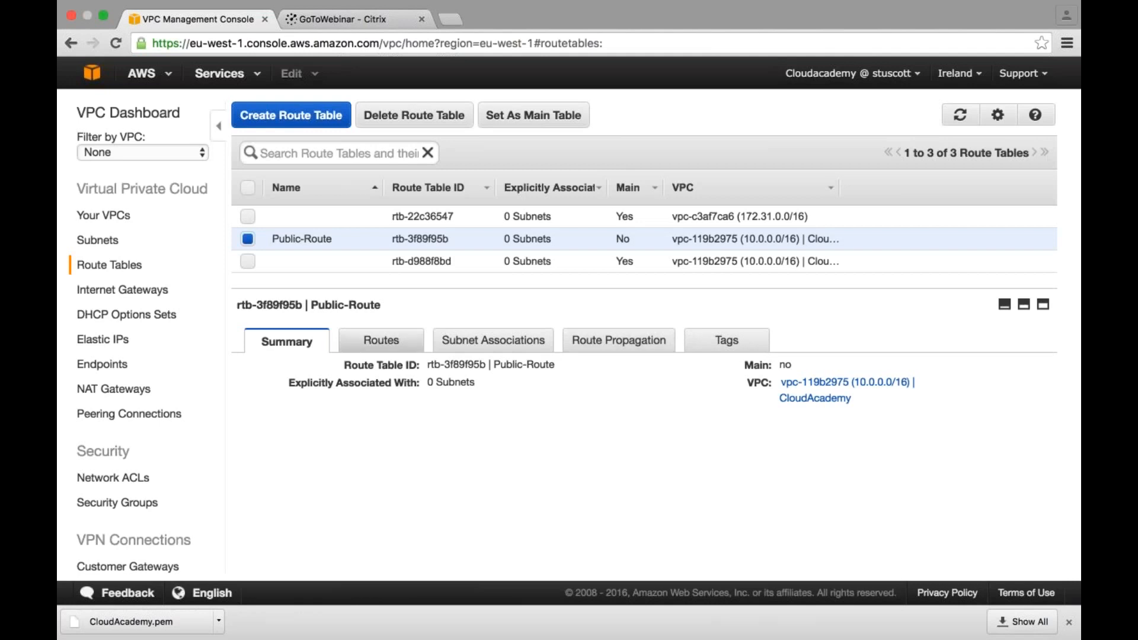
- Add a route to Public-Route with destination 0.0.0.0/0 and the IGW-CloudAcademy gateway as target, and save it
left_click(381, 340)
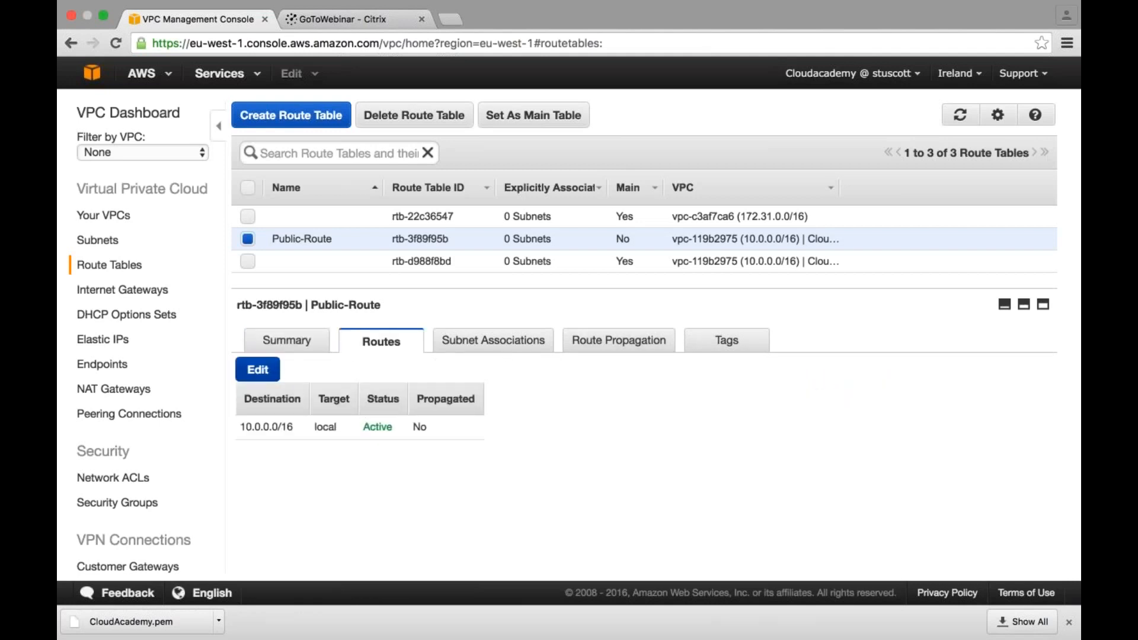
left_click(258, 369)
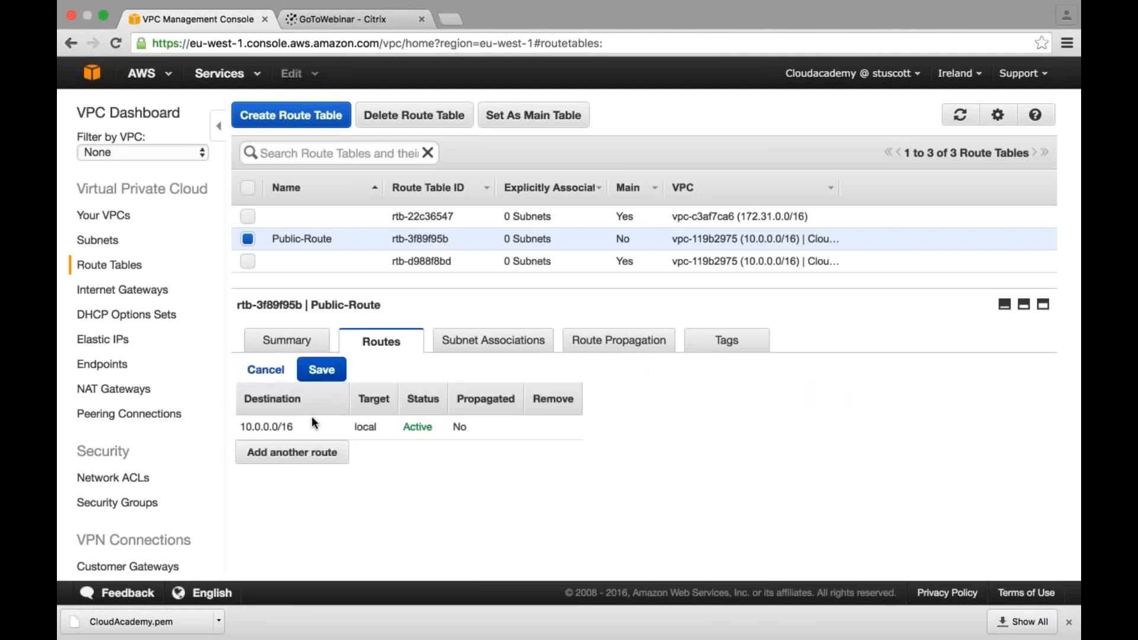
left_click(303, 460)
left_click(299, 452)
type("0.0")
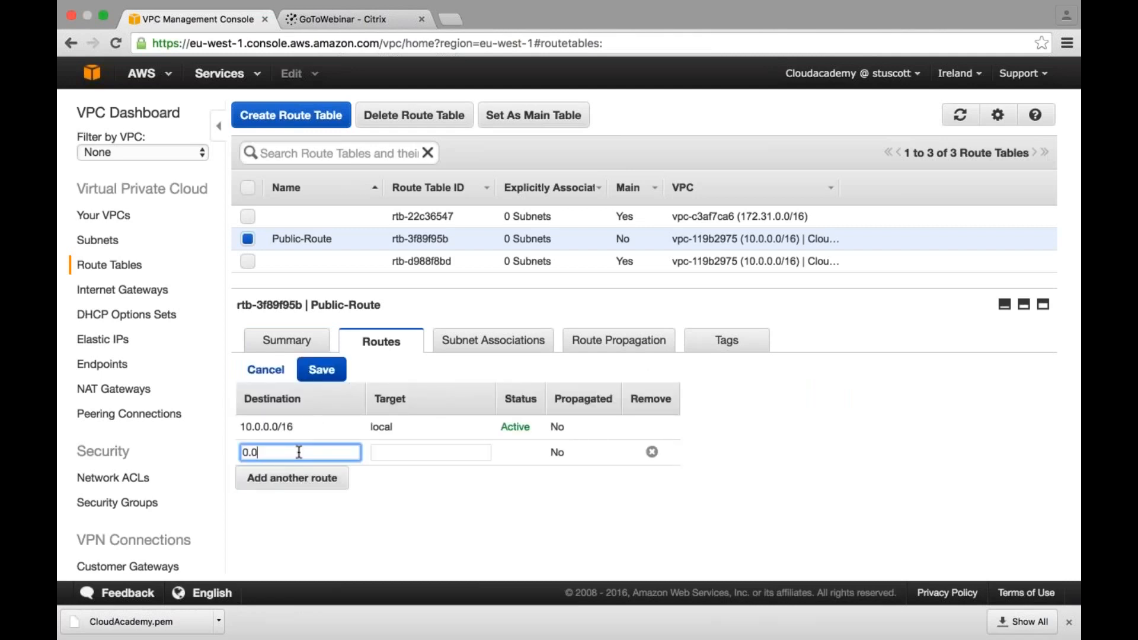
type(".0/0")
left_click(399, 452)
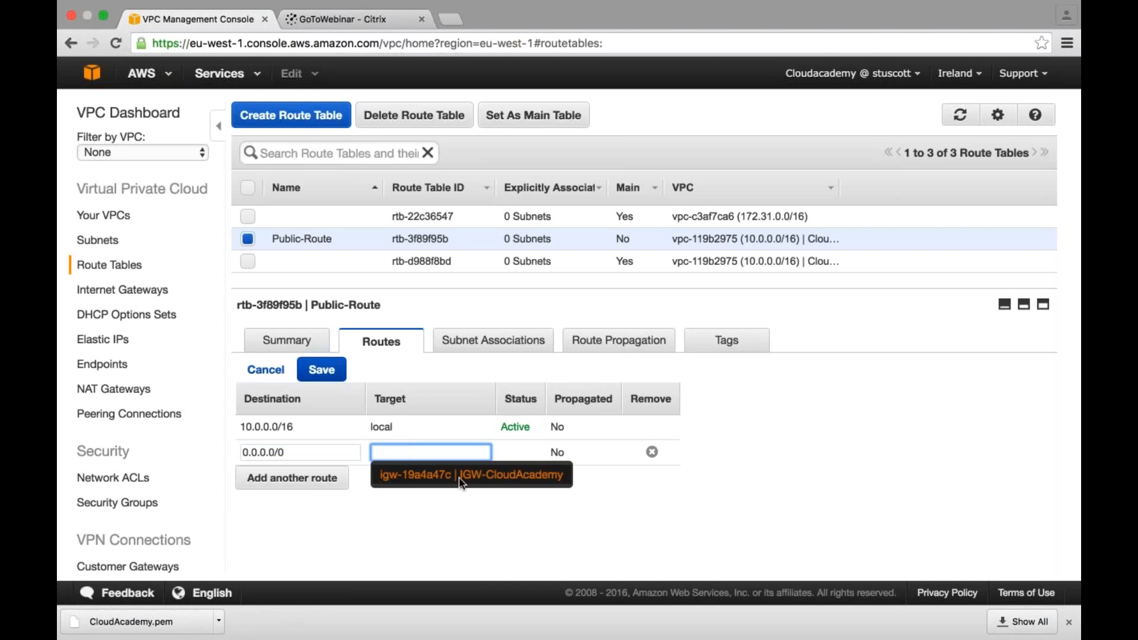
left_click(507, 481)
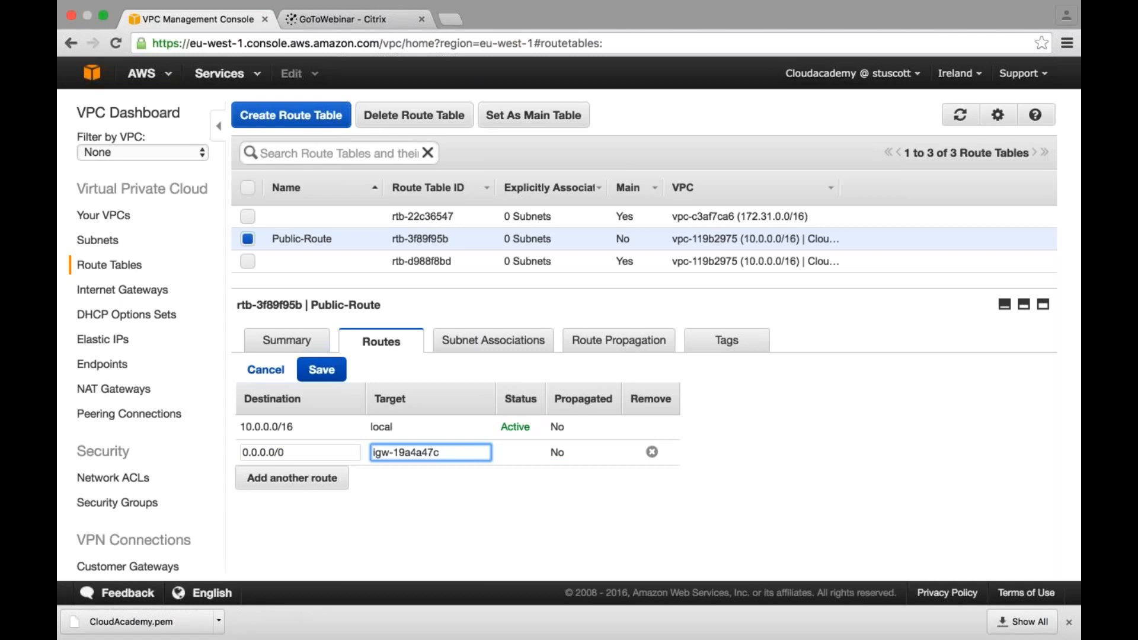
left_click(321, 369)
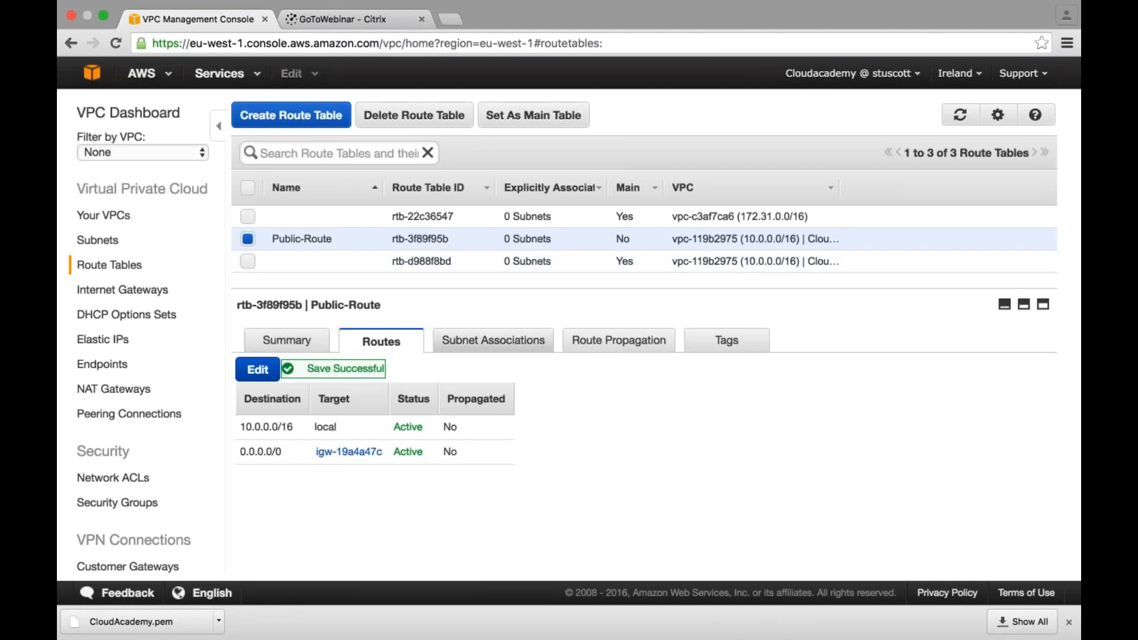
- Associate Public-Subnet with the Public-Route table and save the association
left_click(496, 342)
left_click(261, 378)
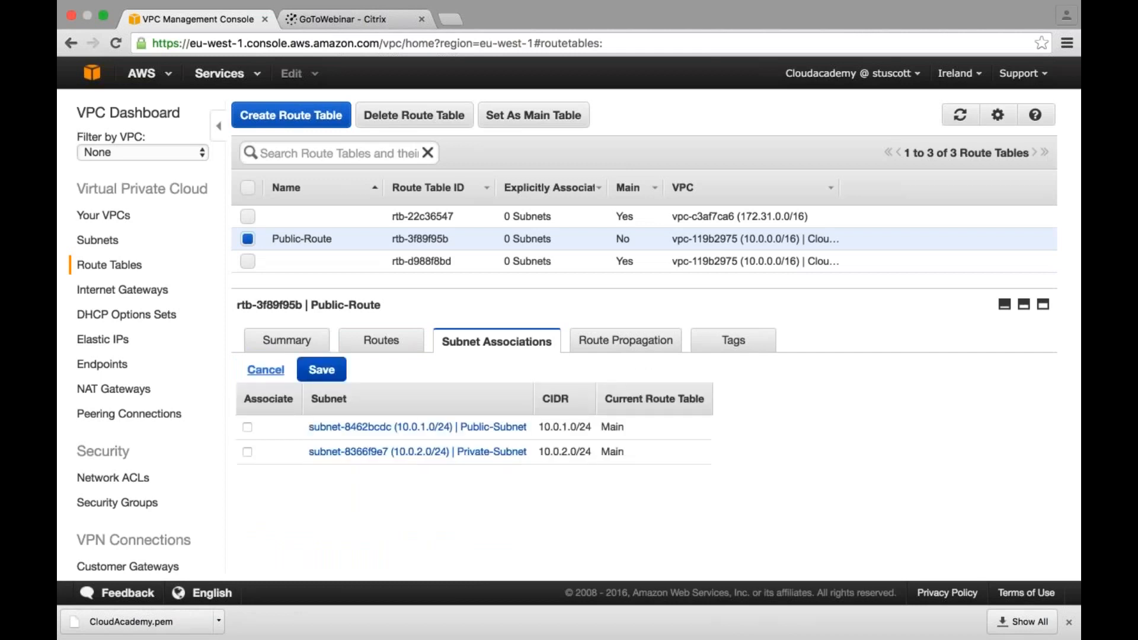
left_click(247, 428)
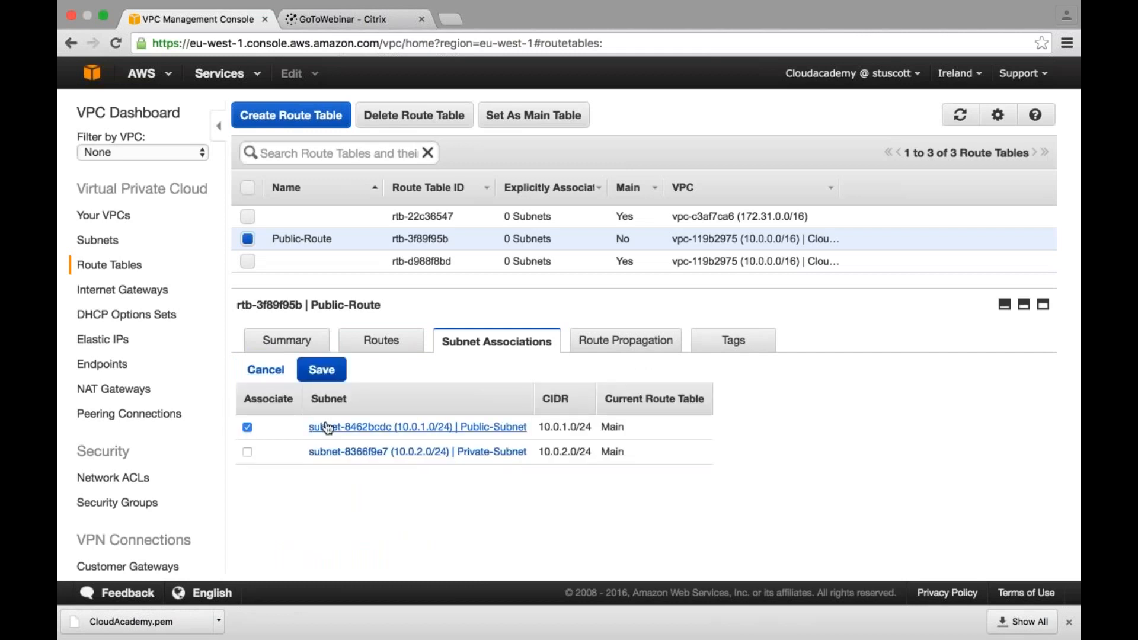
left_click(322, 371)
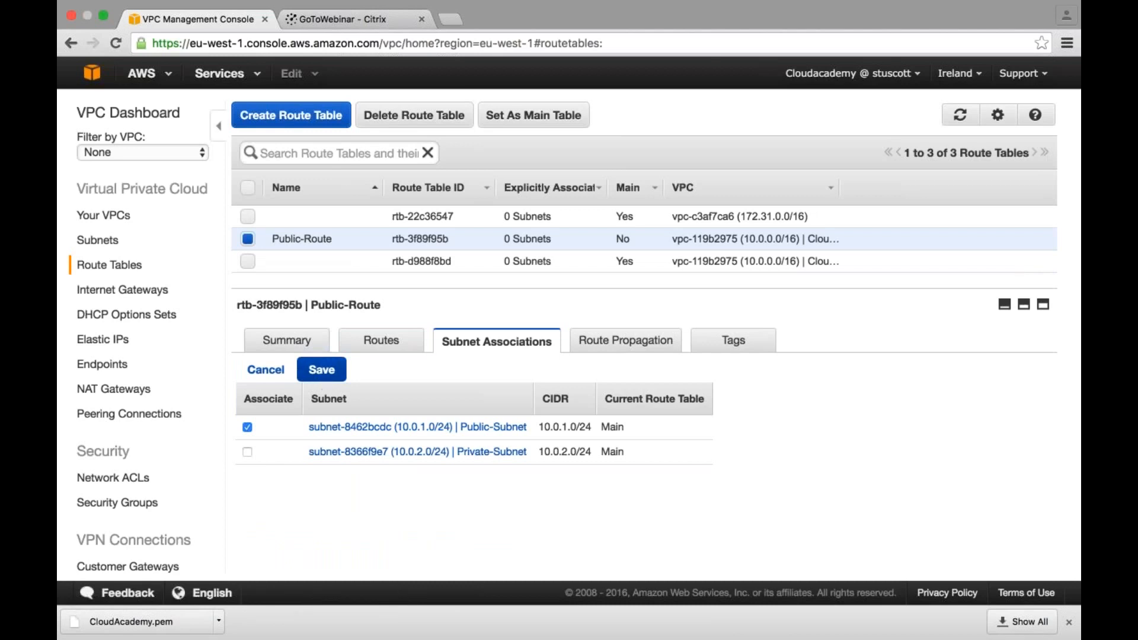
left_click(327, 373)
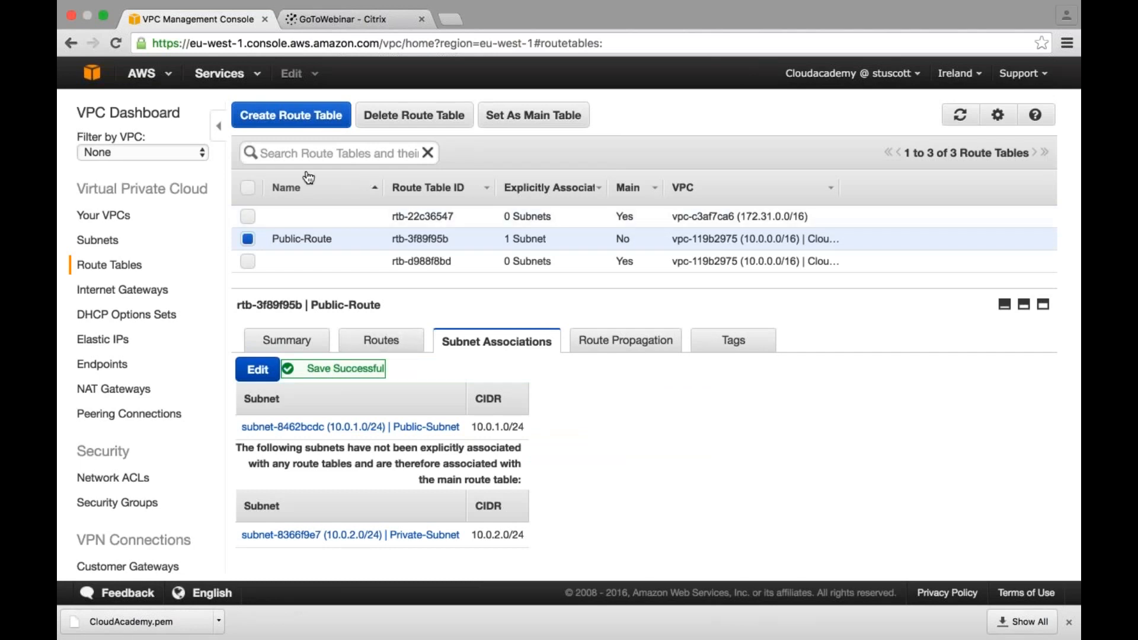
- Create a second route table named Private-Route in the CloudAcademy VPC
left_click(291, 119)
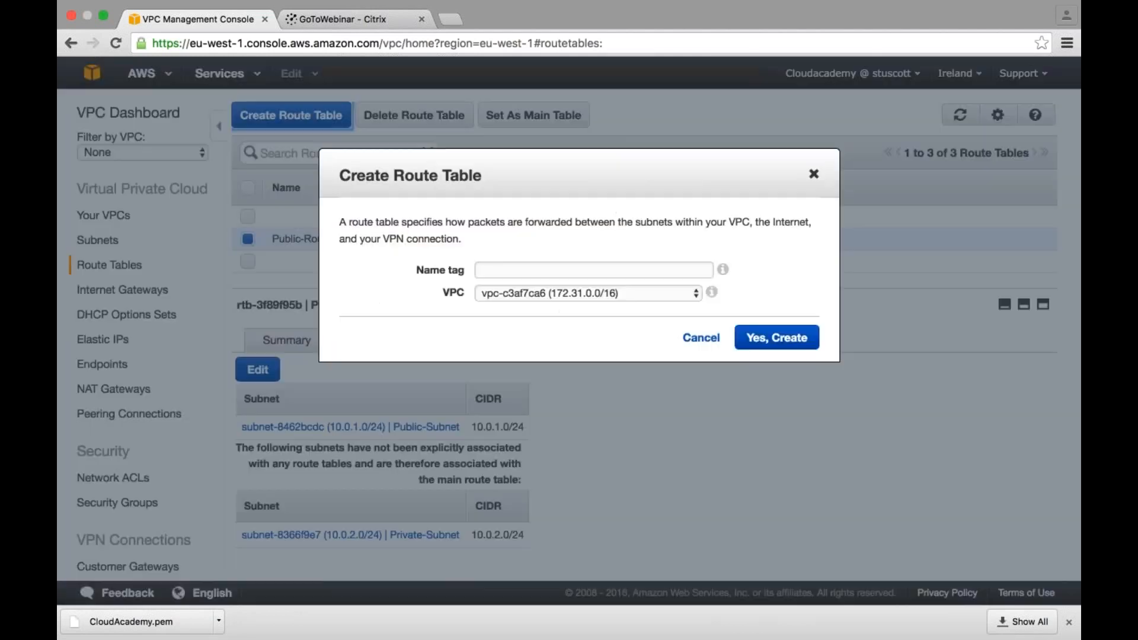
left_click(516, 268)
type("Private-Route")
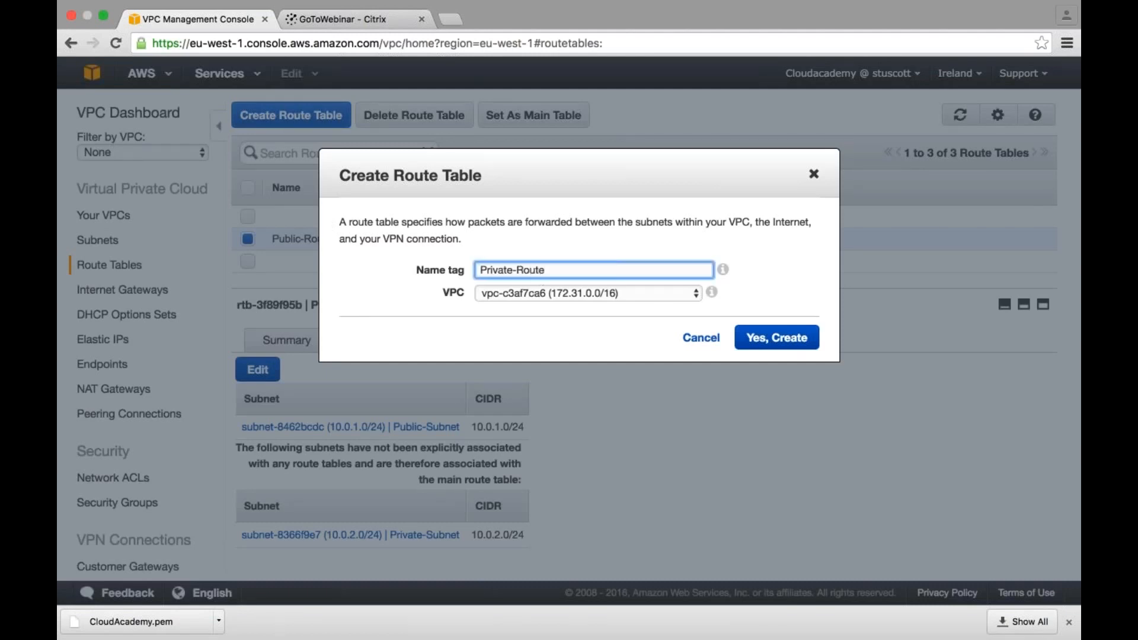
left_click(619, 294)
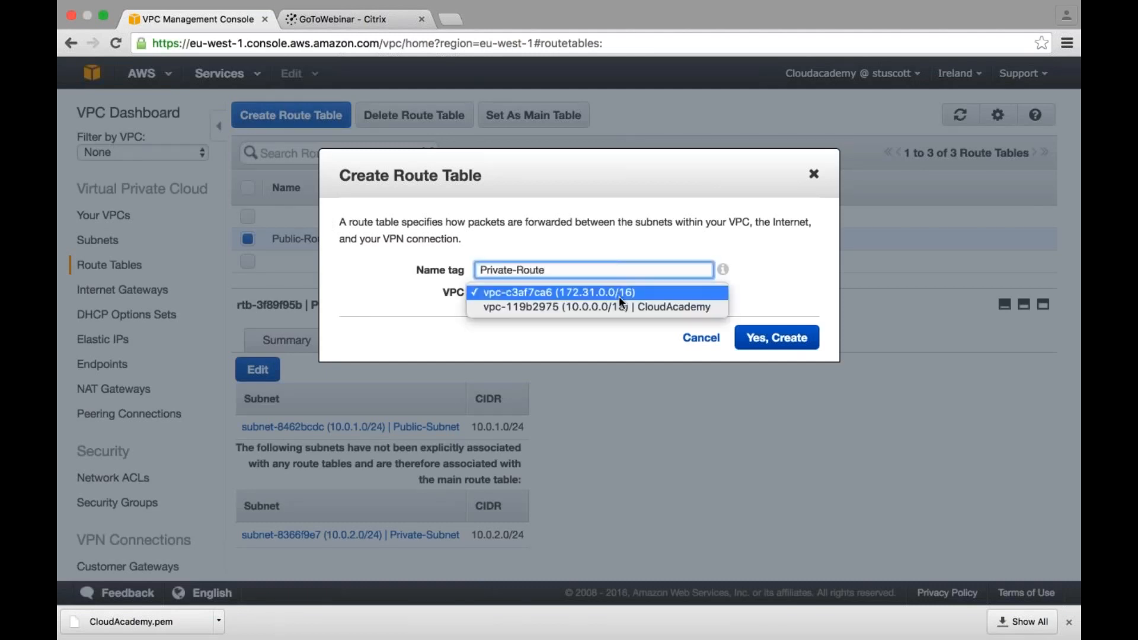
left_click(621, 311)
left_click(770, 337)
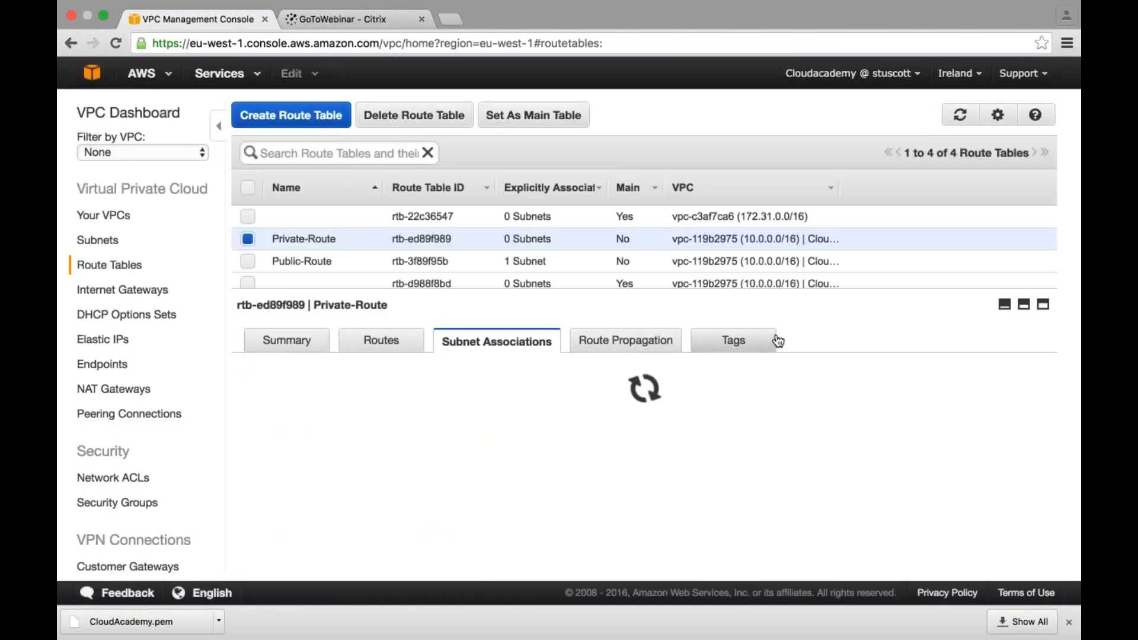
- Check the routes of Private-Route, associate Private-Subnet with it and save the association
left_click(381, 341)
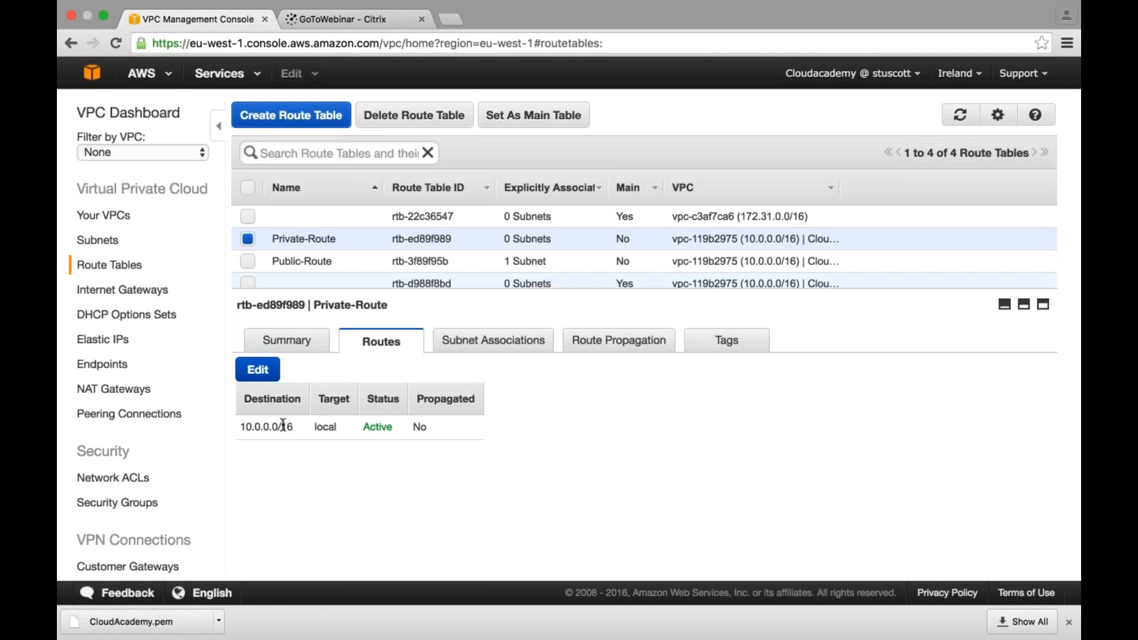
left_click(495, 349)
left_click(258, 369)
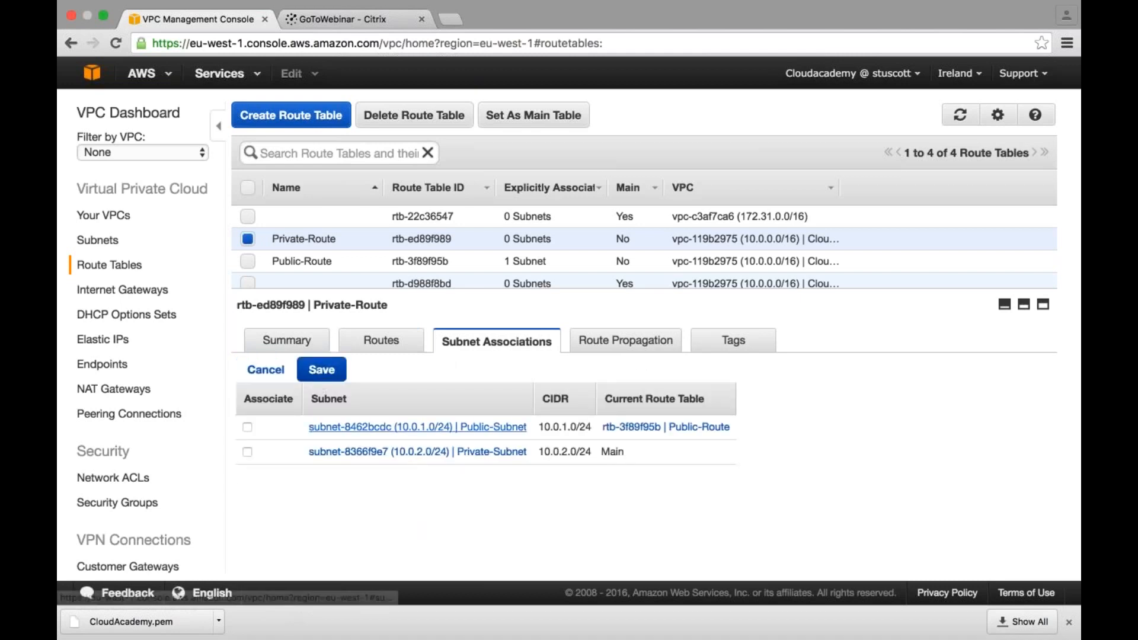
left_click(247, 452)
left_click(322, 370)
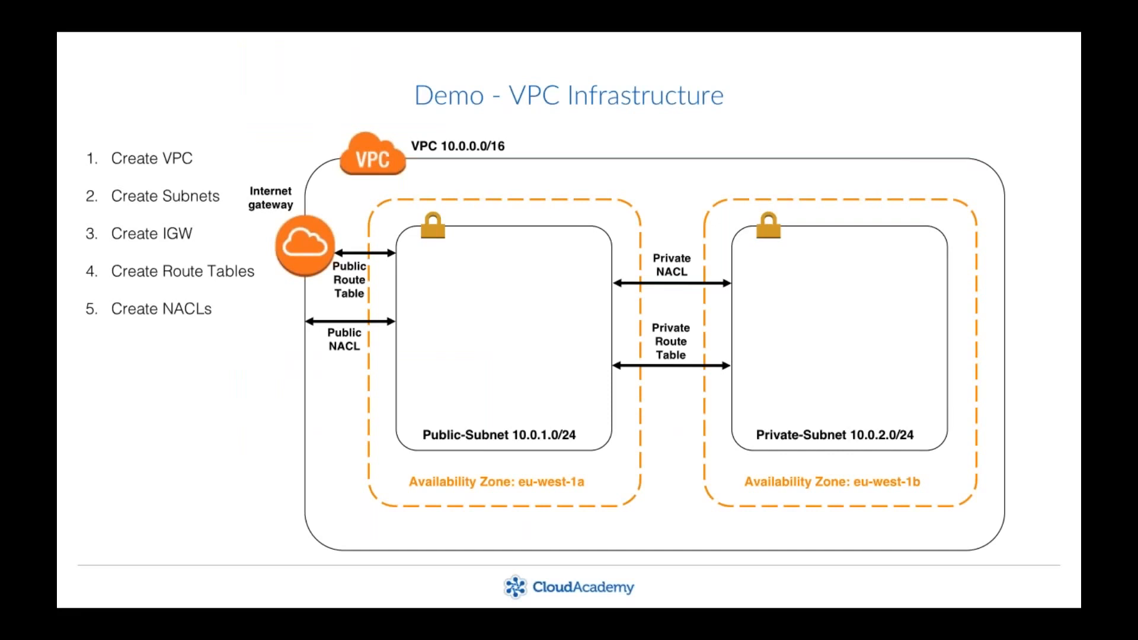
- Switch to the VPC console in the browser and create a network ACL named Private-NACL in the CloudAcademy VPC
key("super+Tab")
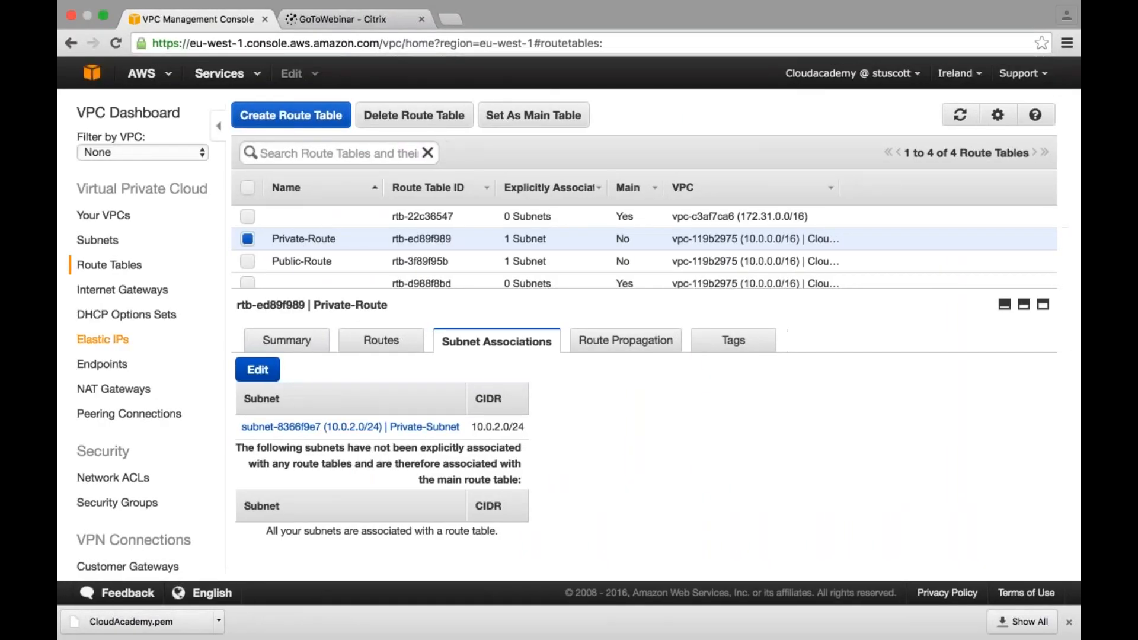
left_click(115, 480)
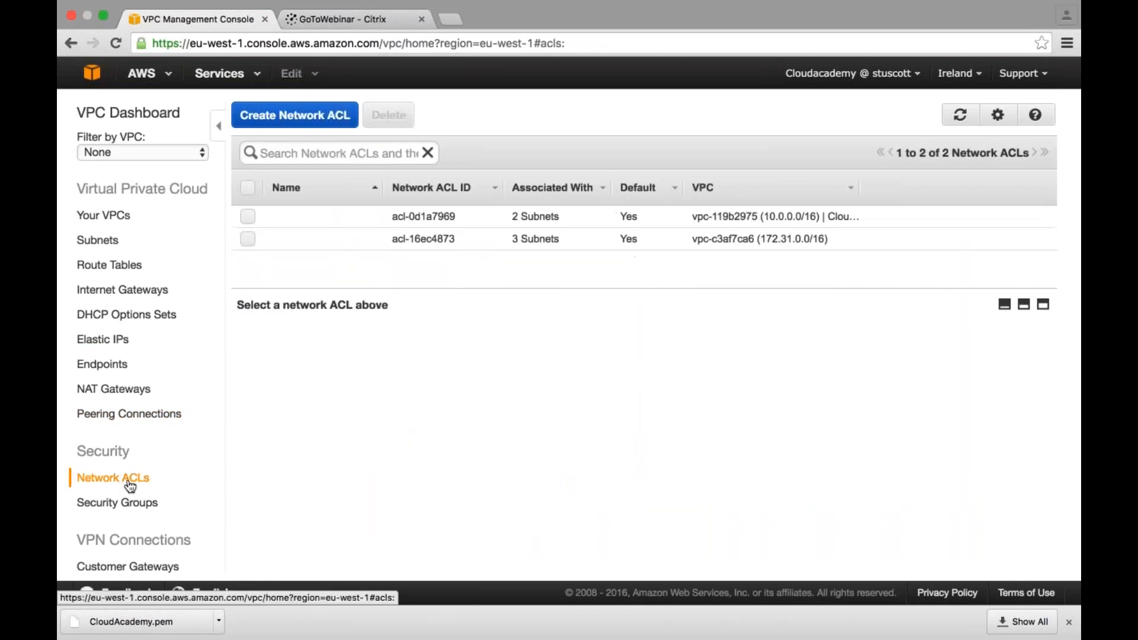
left_click(295, 116)
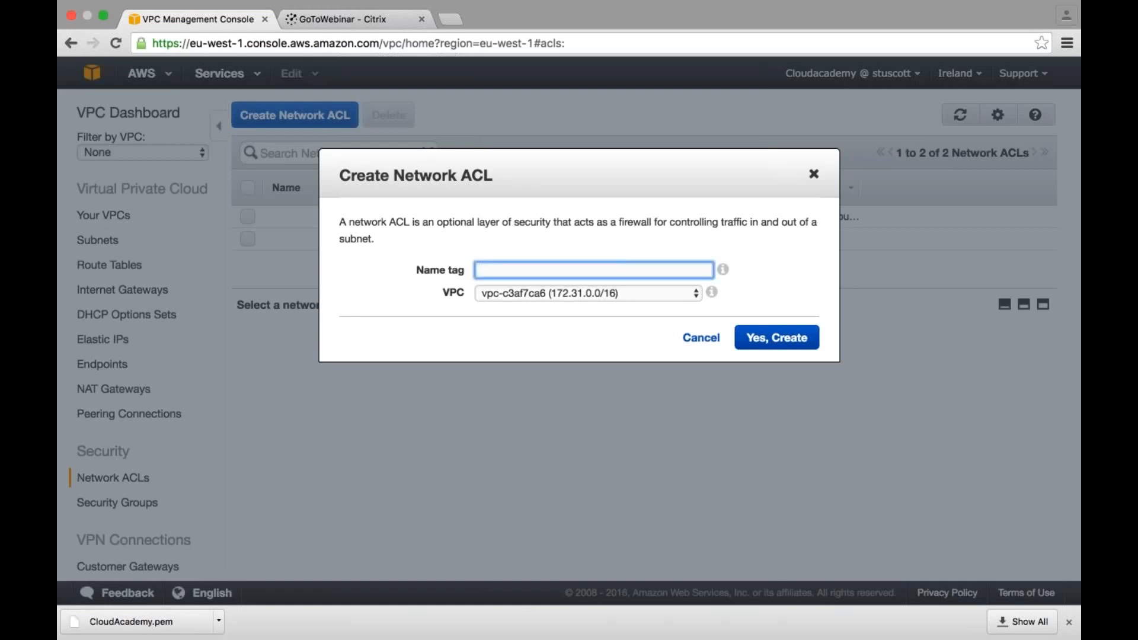
type("Private-NAC")
left_click(538, 293)
left_click(557, 308)
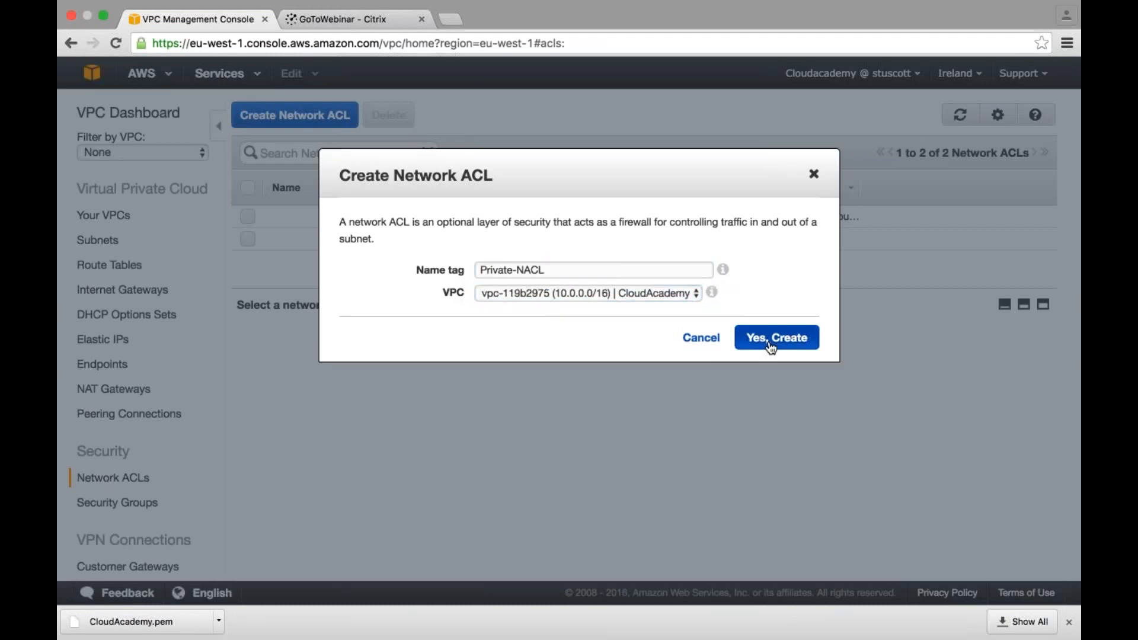
left_click(771, 344)
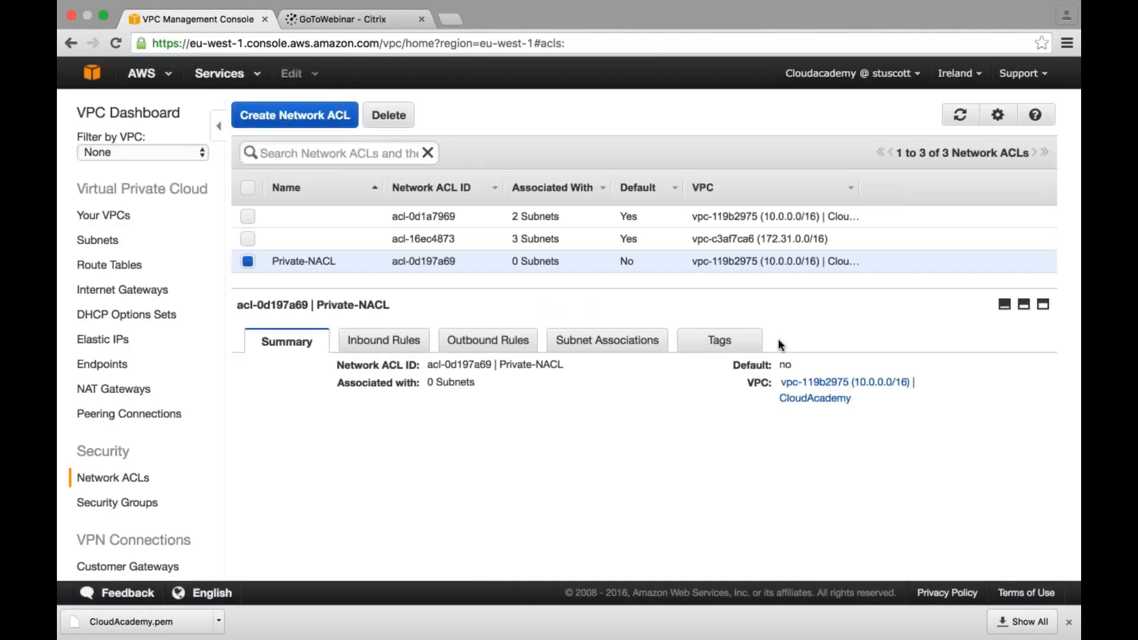
- Add inbound rule 100 to Private-NACL allowing ALL TCP from source 10.0.1.0/24, and save it
left_click(384, 340)
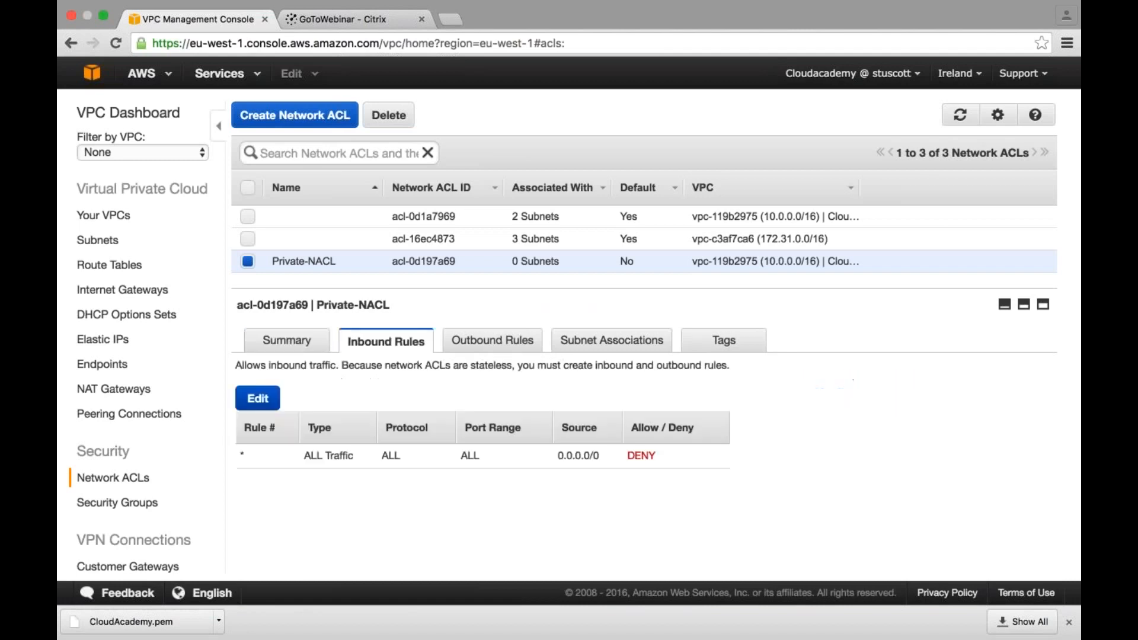
left_click(261, 398)
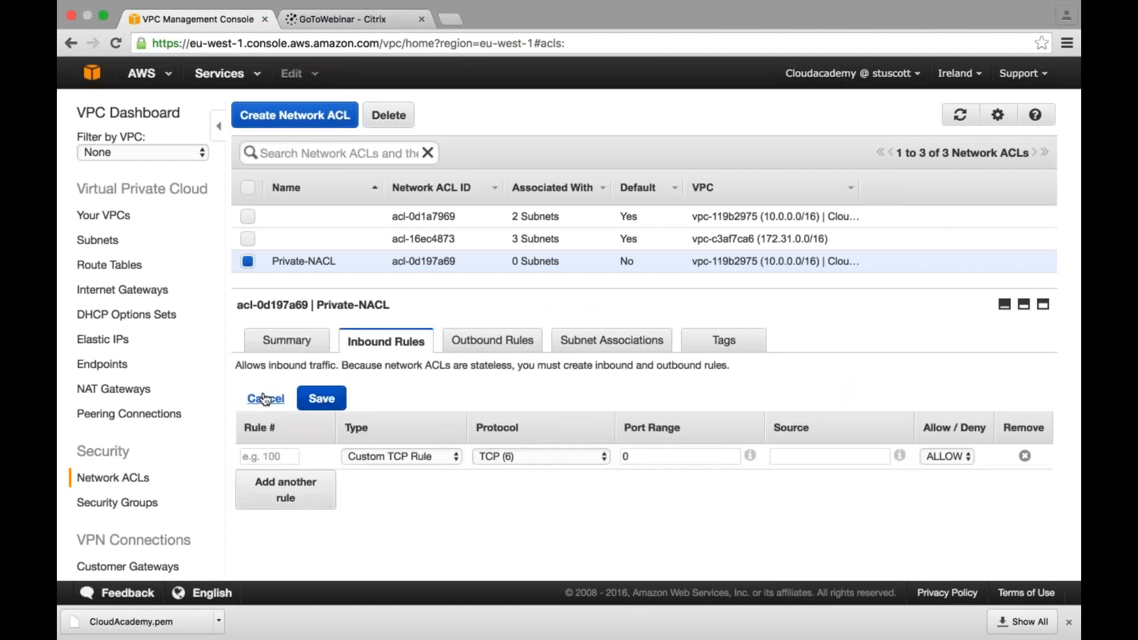
left_click(269, 457)
type("100")
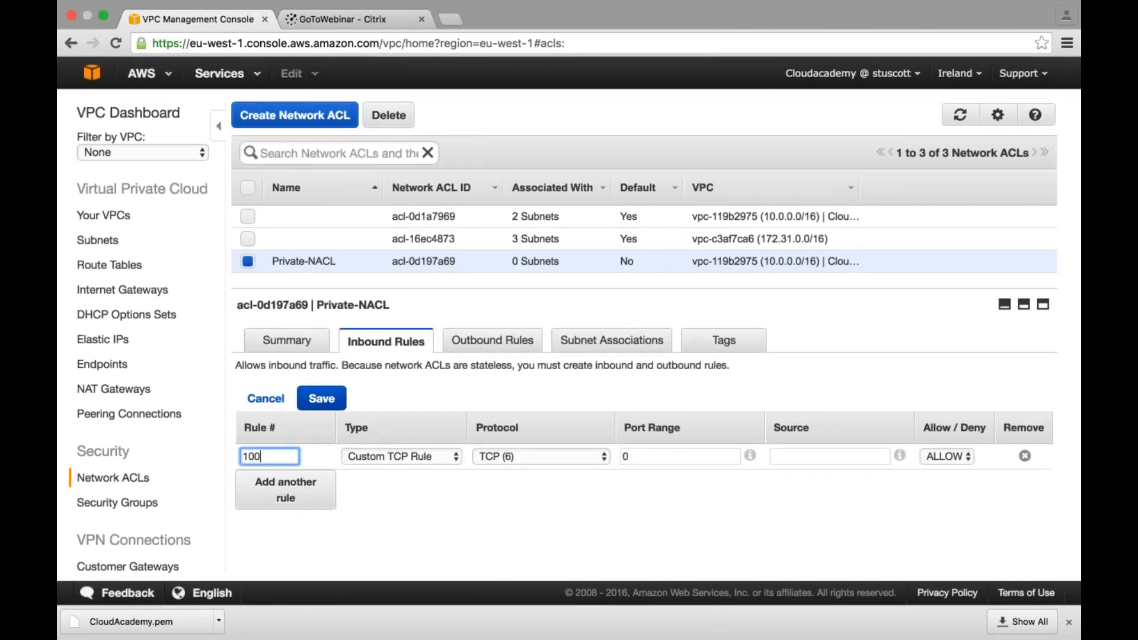
key("Tab")
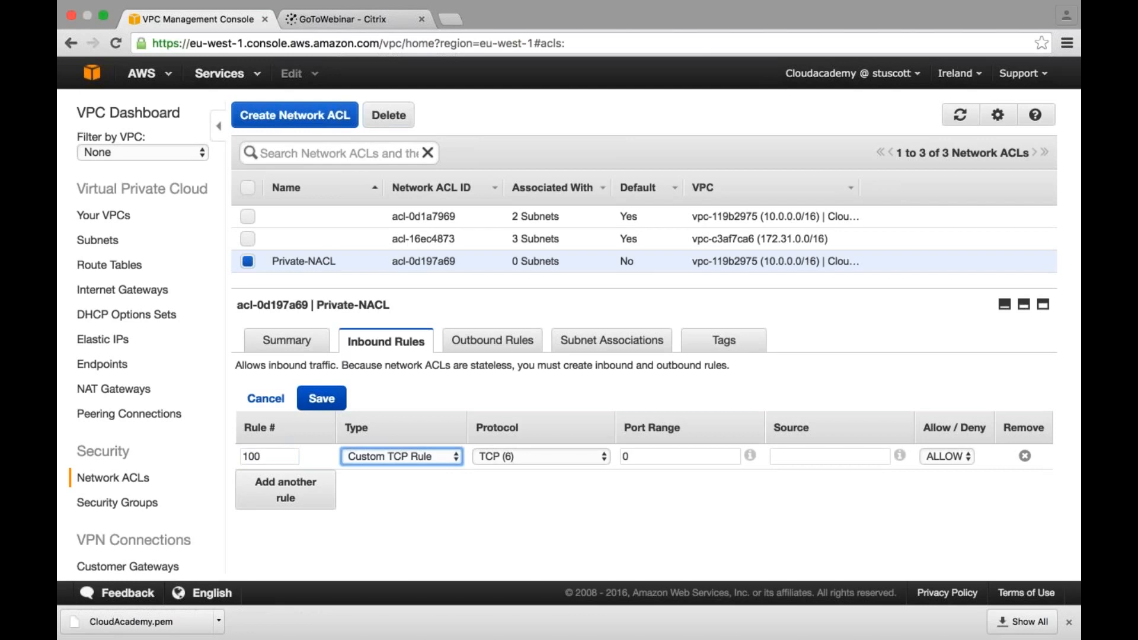
left_click(360, 455)
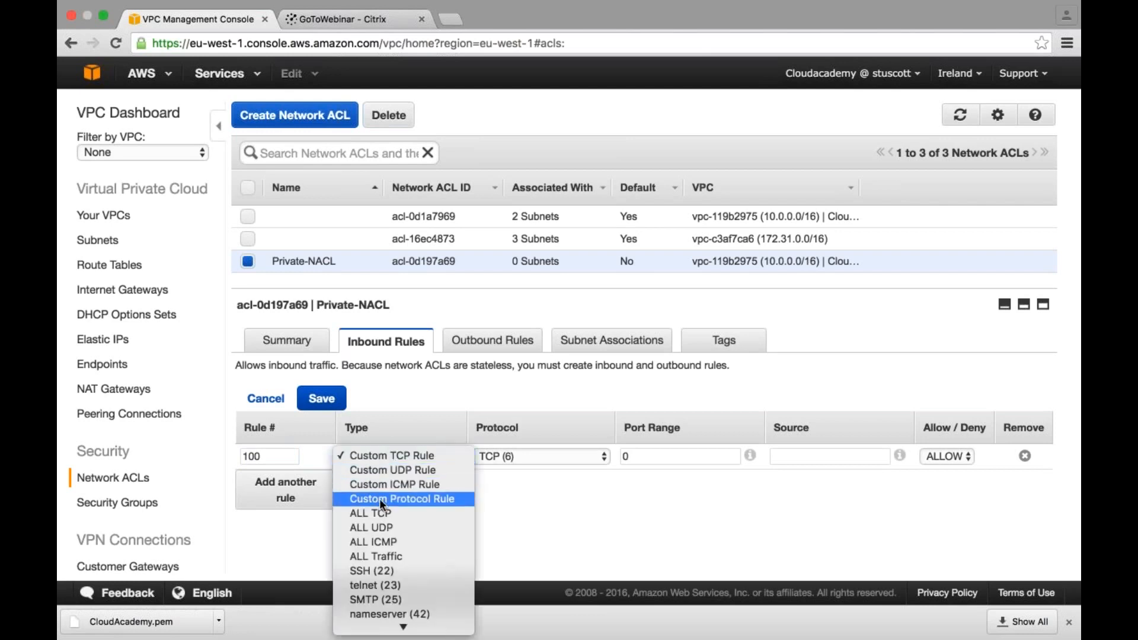
left_click(386, 512)
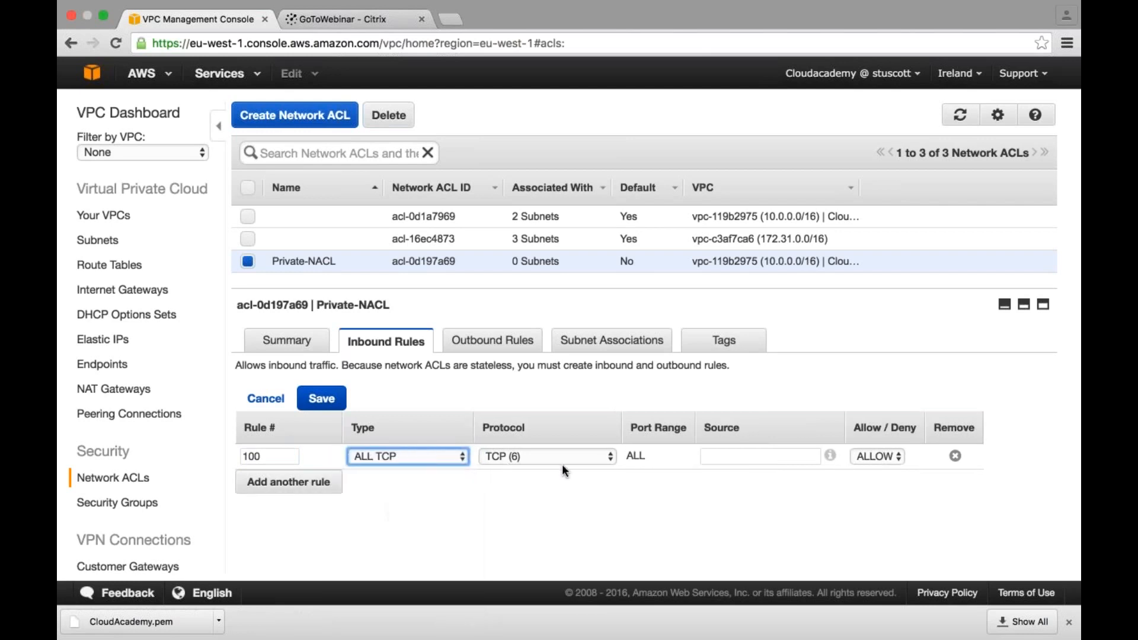
key("Tab")
key("Tab")
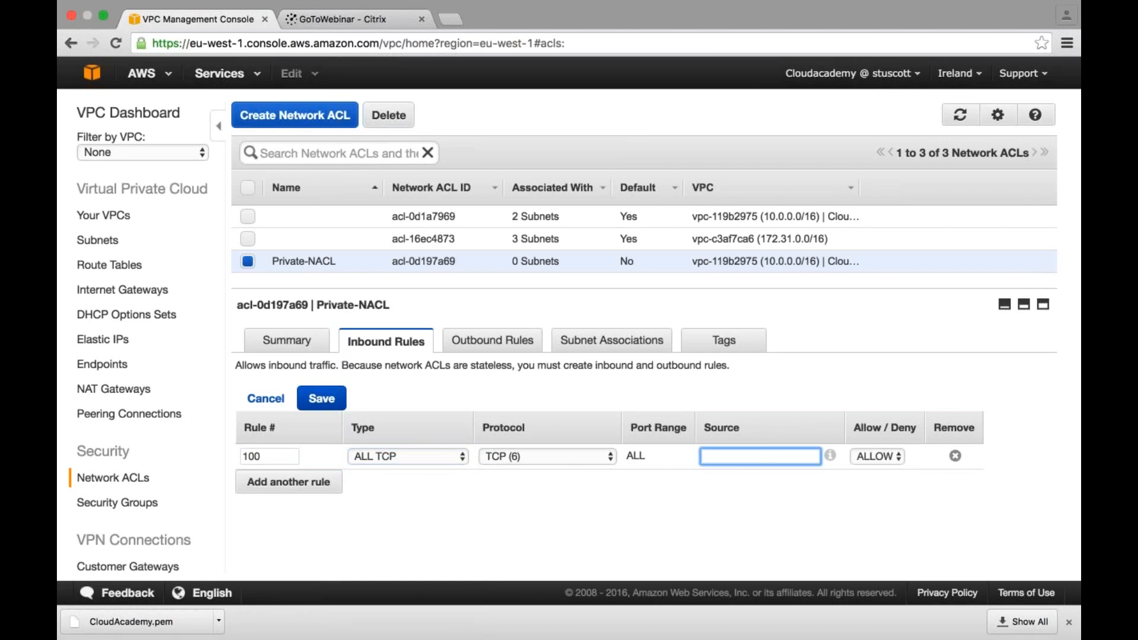
type("10.0.1.0/24")
left_click(315, 409)
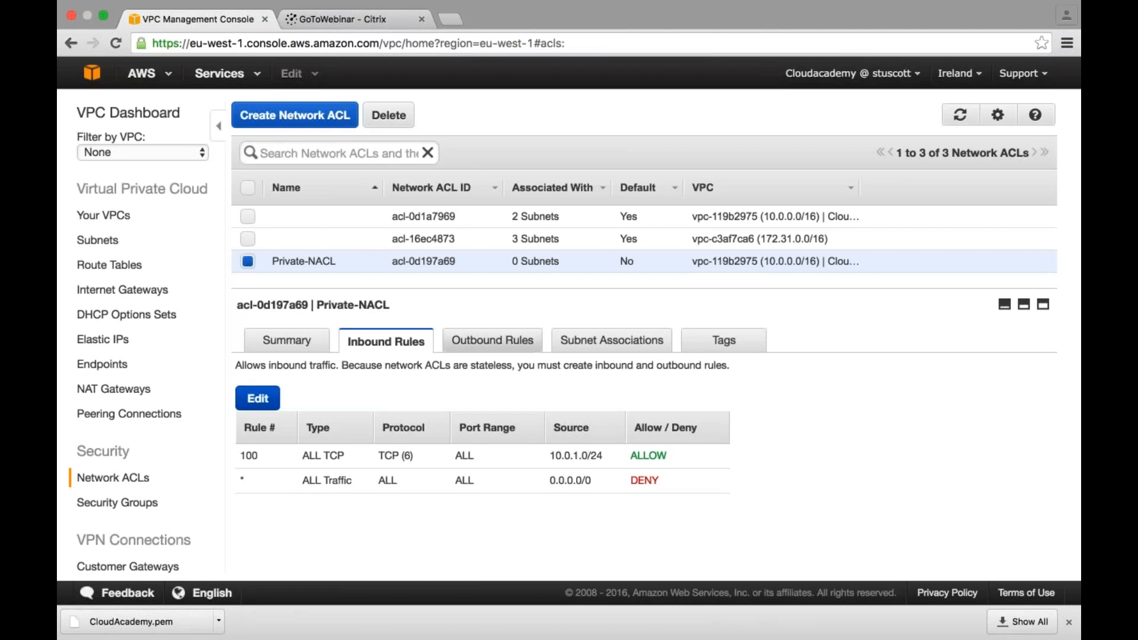
- Add outbound rule 100 to Private-NACL allowing ALL TCP to destination 10.0.1.0/24, and save it
left_click(482, 343)
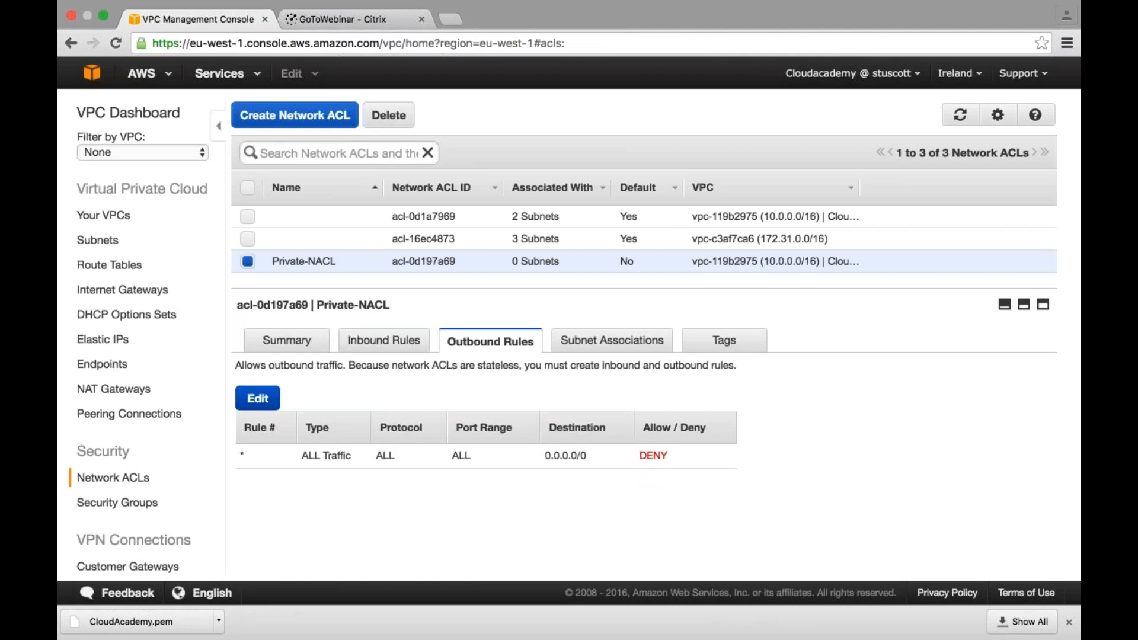
left_click(257, 399)
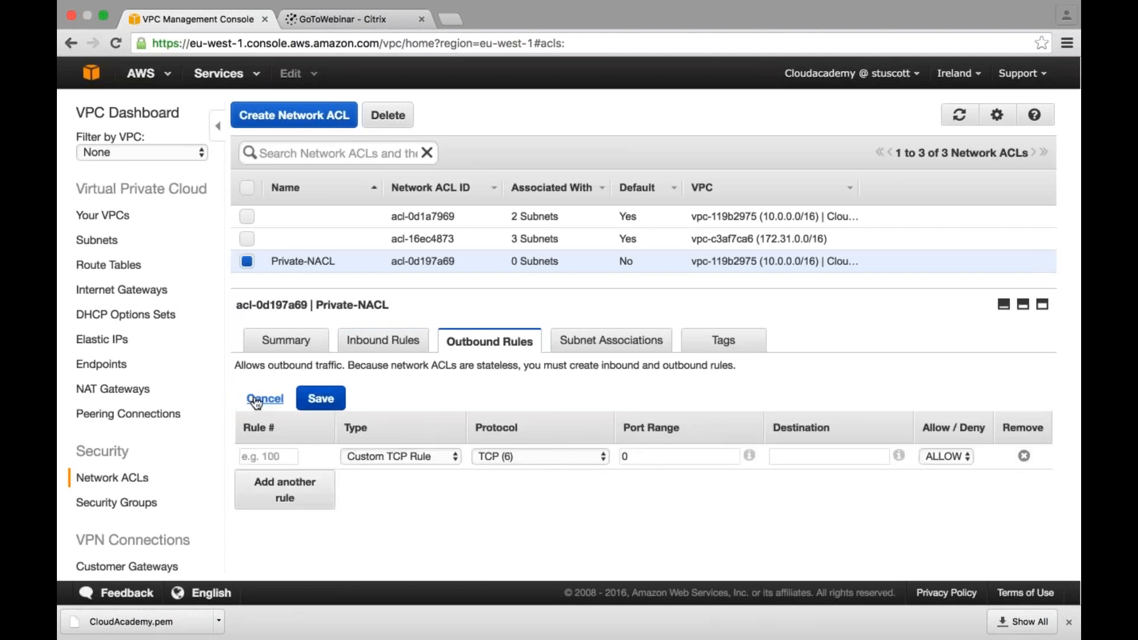
left_click(268, 456)
type("100")
key("Tab")
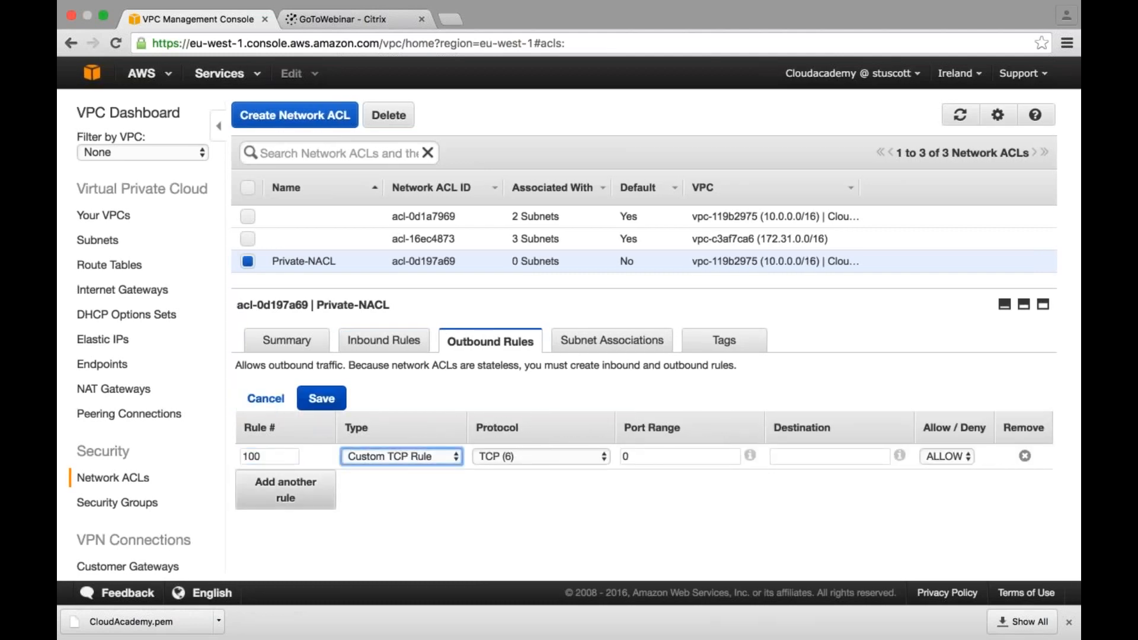
left_click(386, 457)
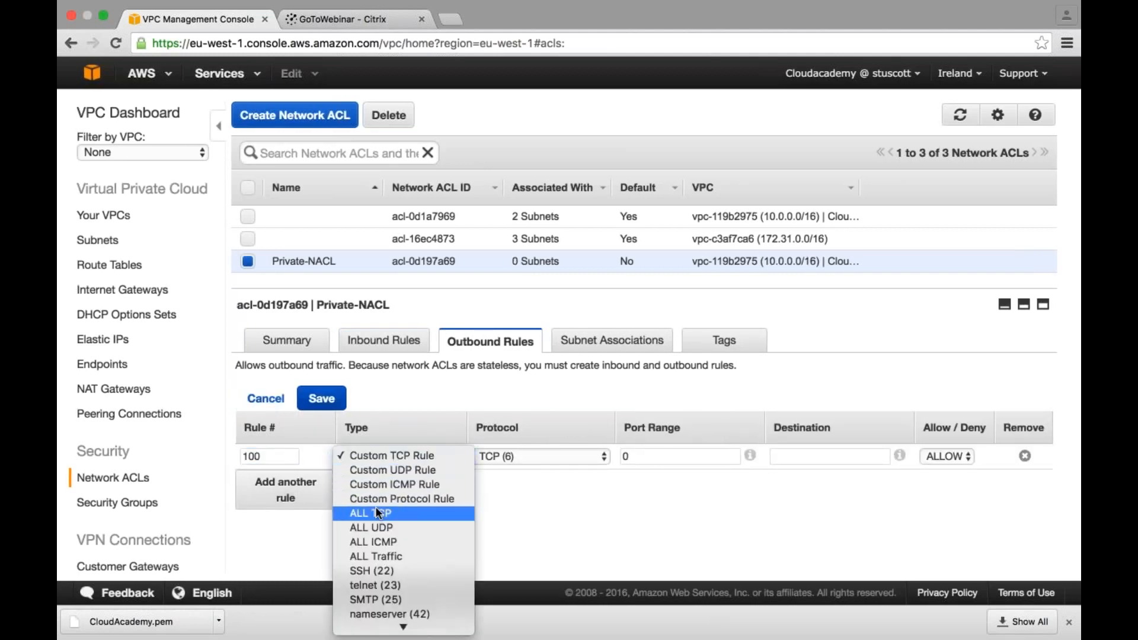
left_click(379, 511)
type("10.0.1.0/24")
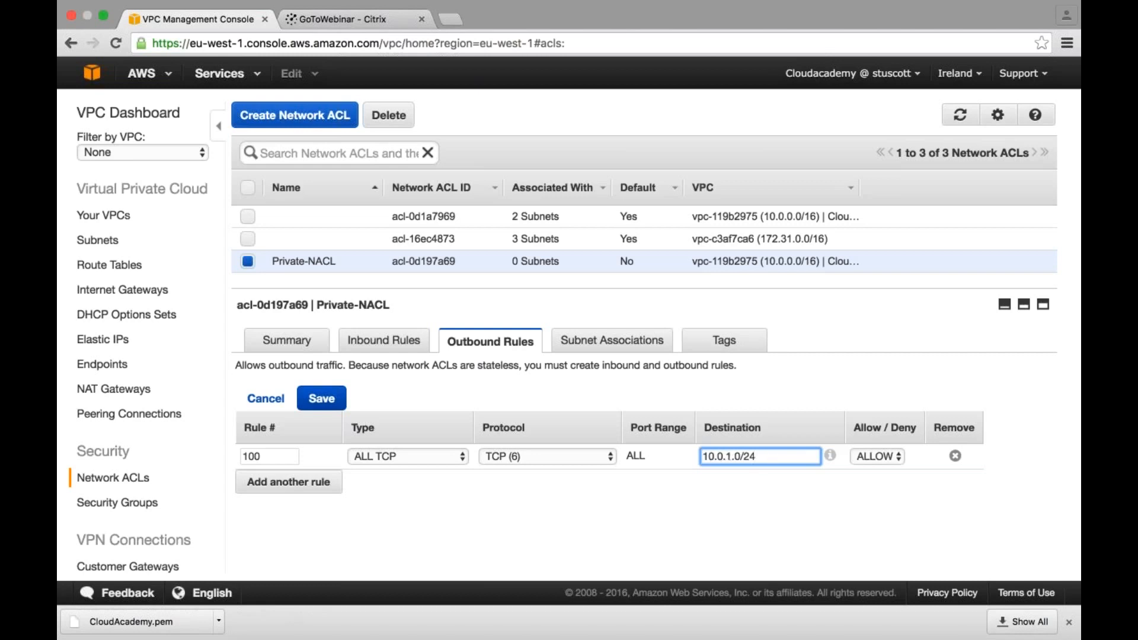
left_click(322, 399)
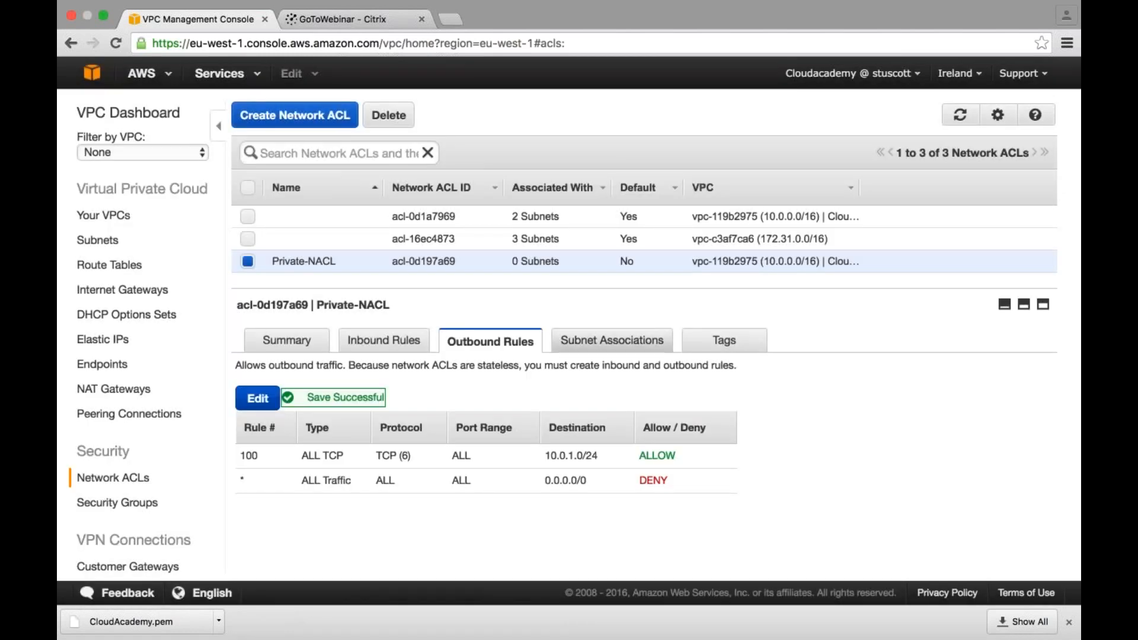
- Associate Private-Subnet with Private-NACL and save the association
left_click(612, 341)
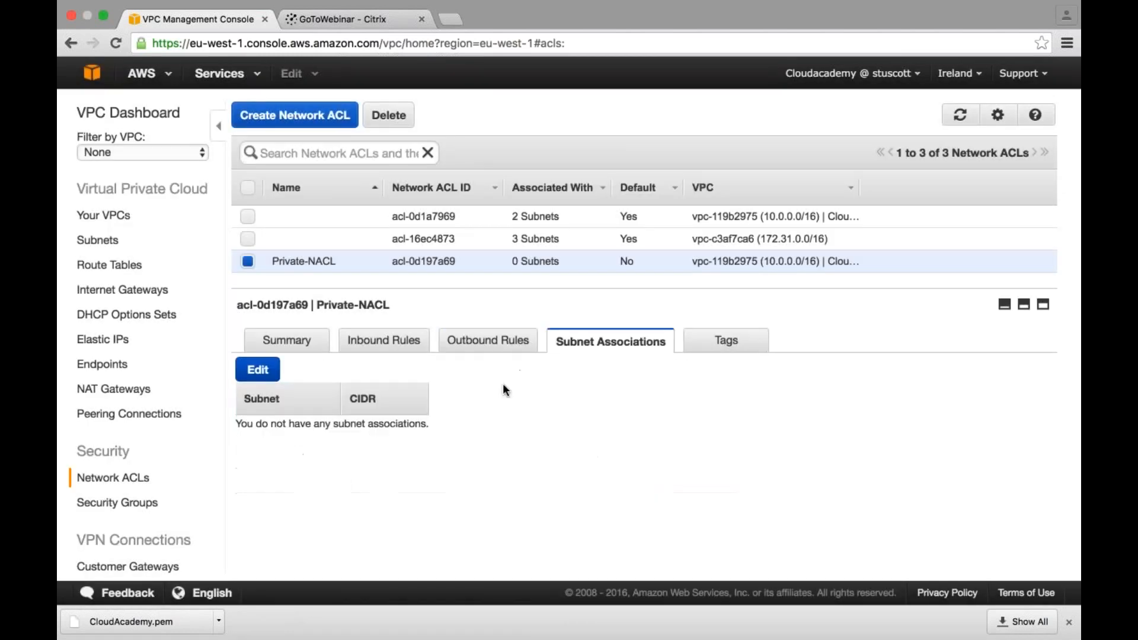
left_click(252, 374)
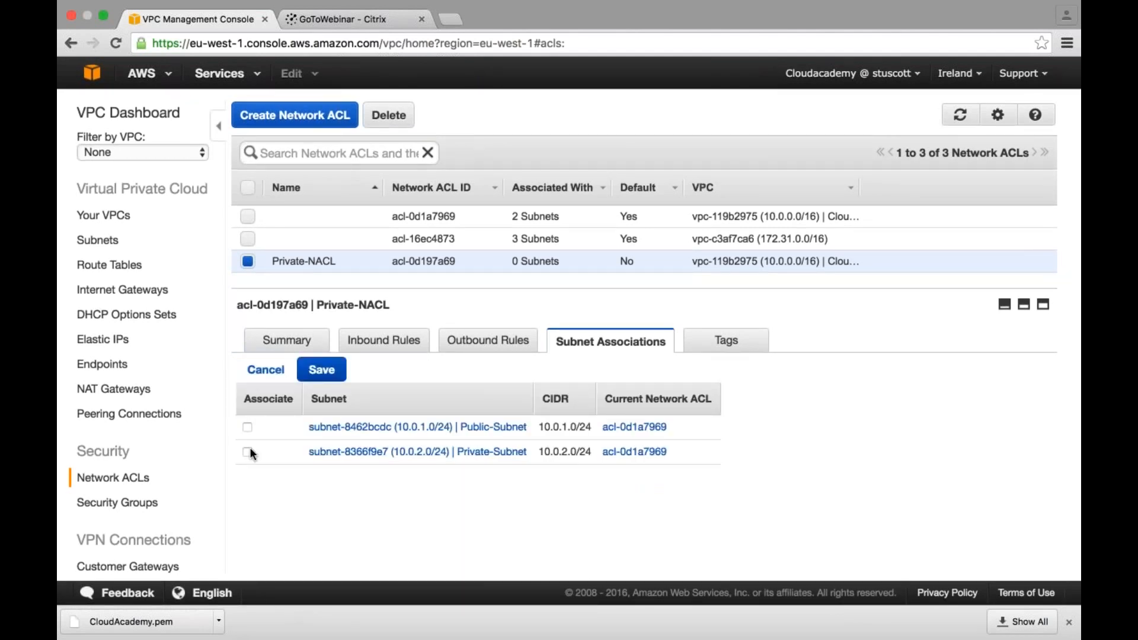
left_click(248, 451)
left_click(322, 372)
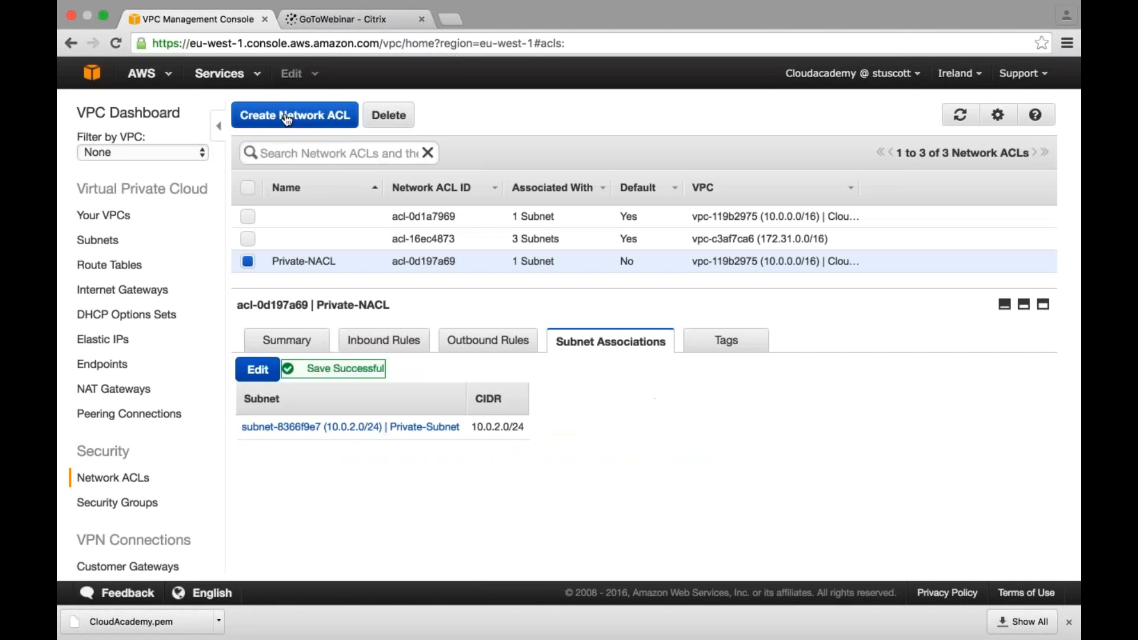
- Create a second network ACL named Public-NACL in the CloudAcademy VPC
left_click(287, 118)
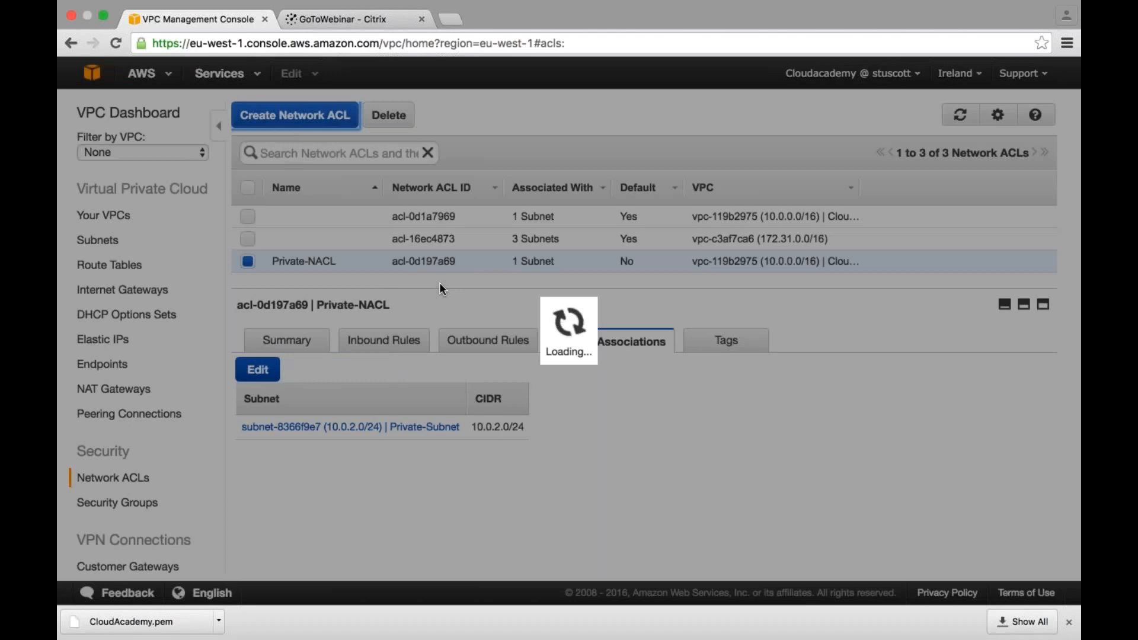
type("Pu")
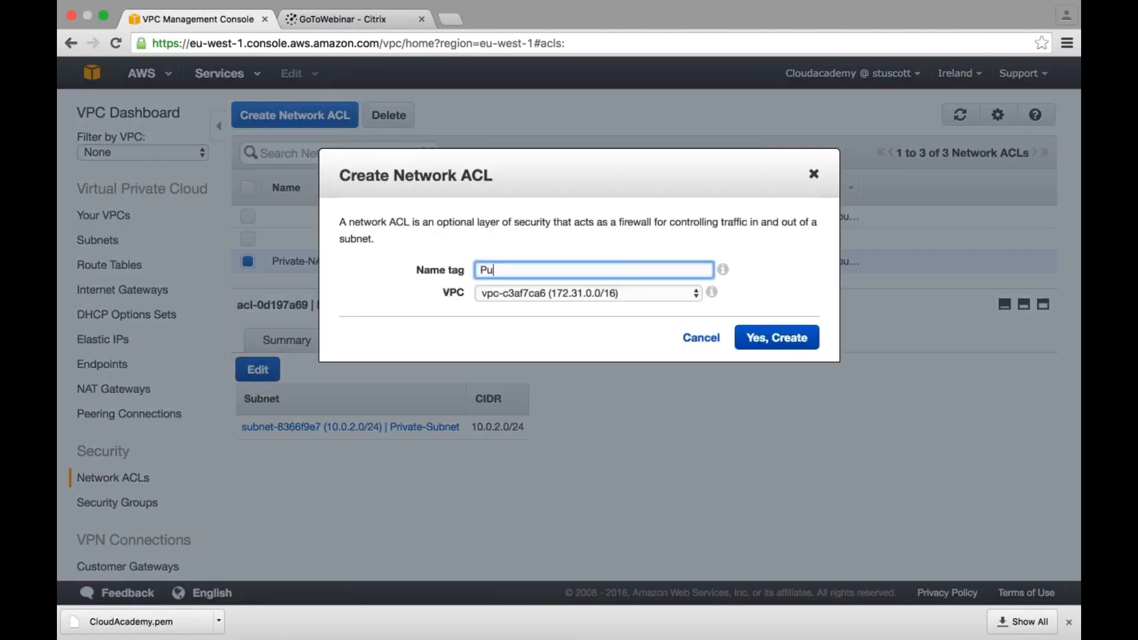
type("blic-NACL")
left_click(524, 293)
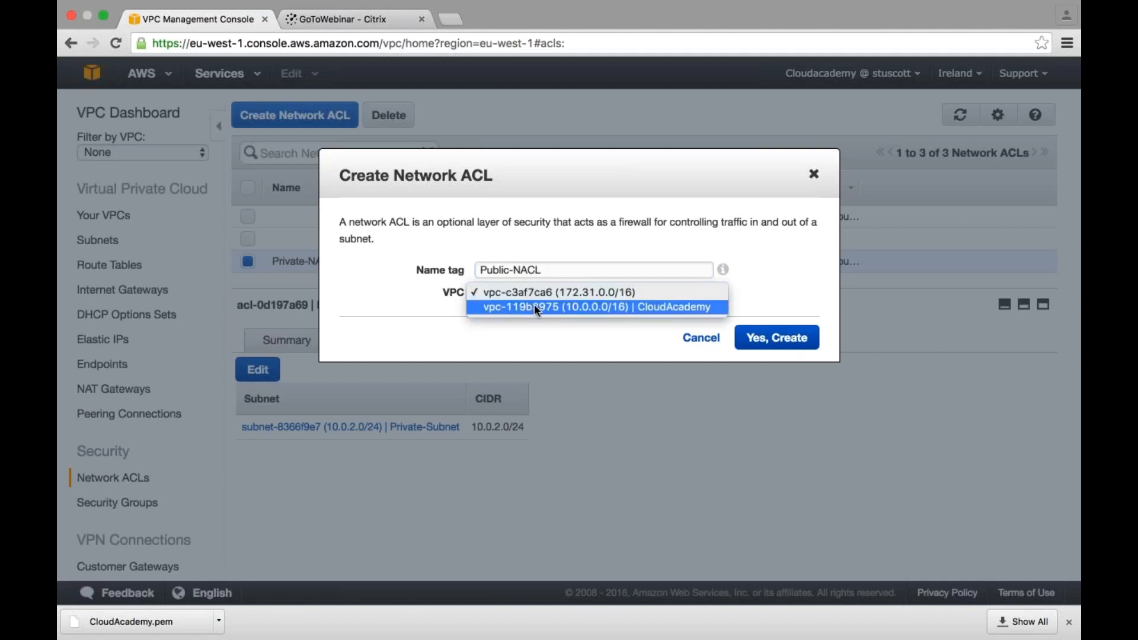
left_click(535, 305)
left_click(776, 338)
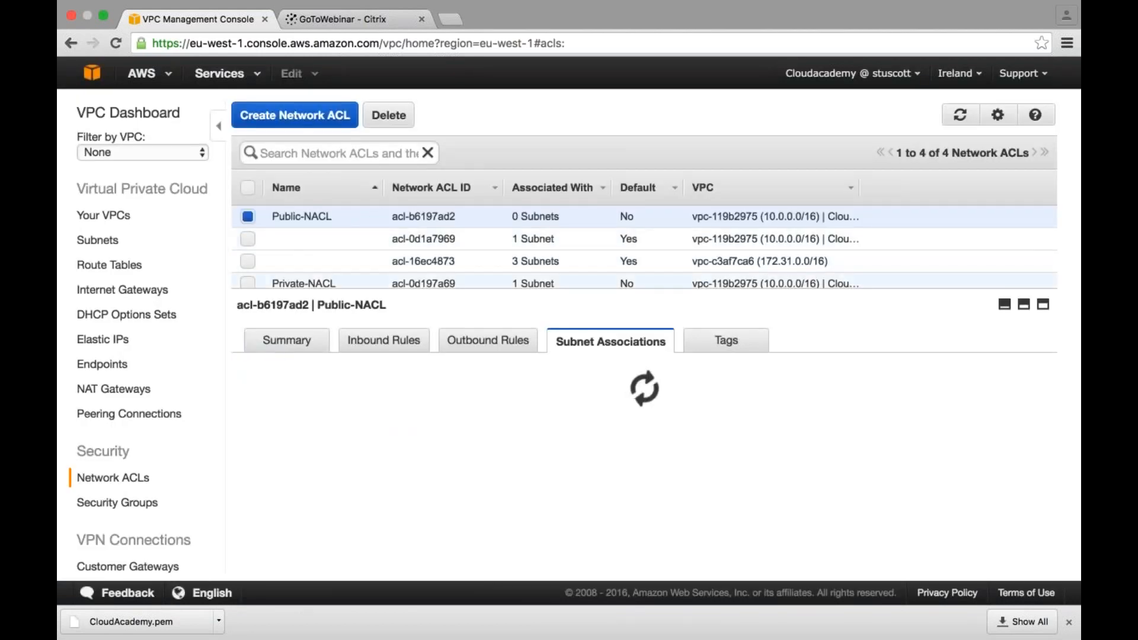
left_click(383, 340)
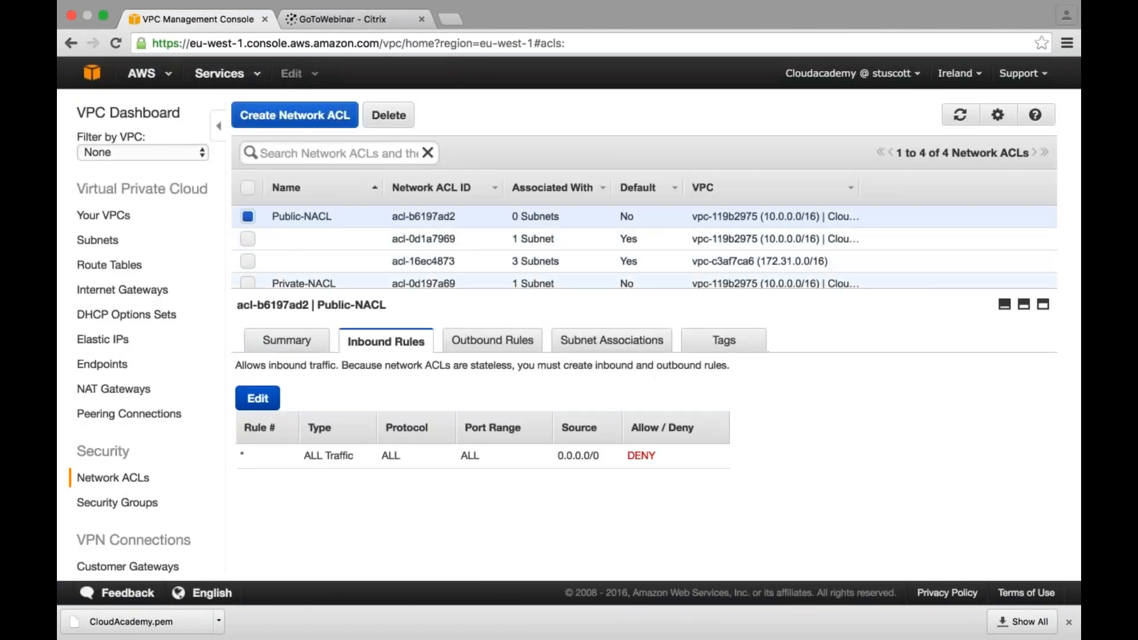
left_click(257, 398)
type("100")
key("Tab")
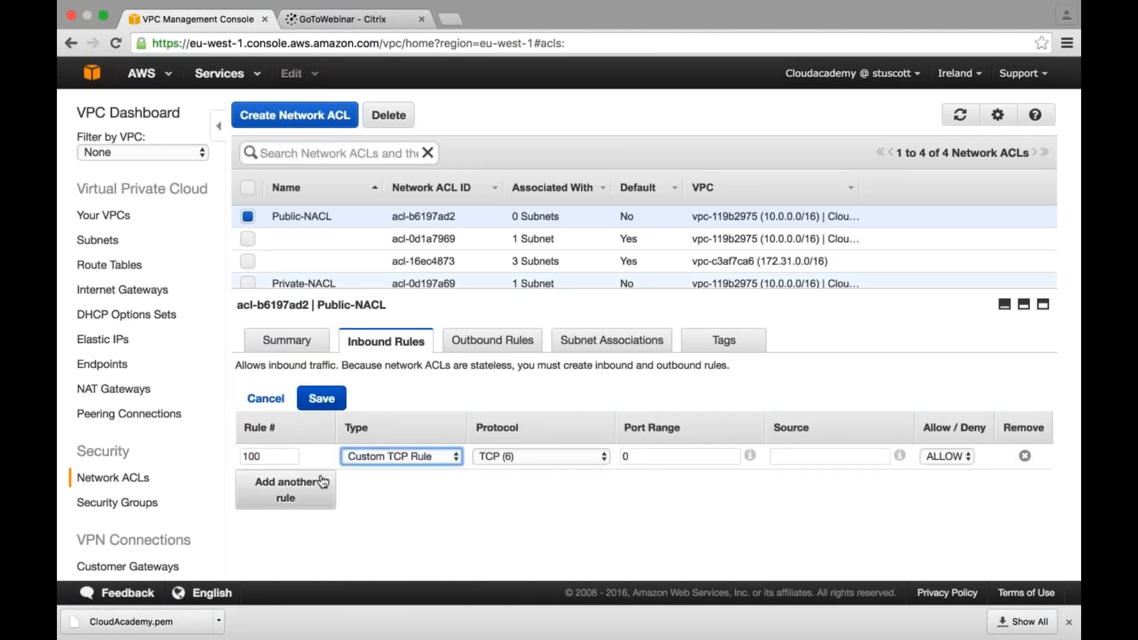
left_click(368, 457)
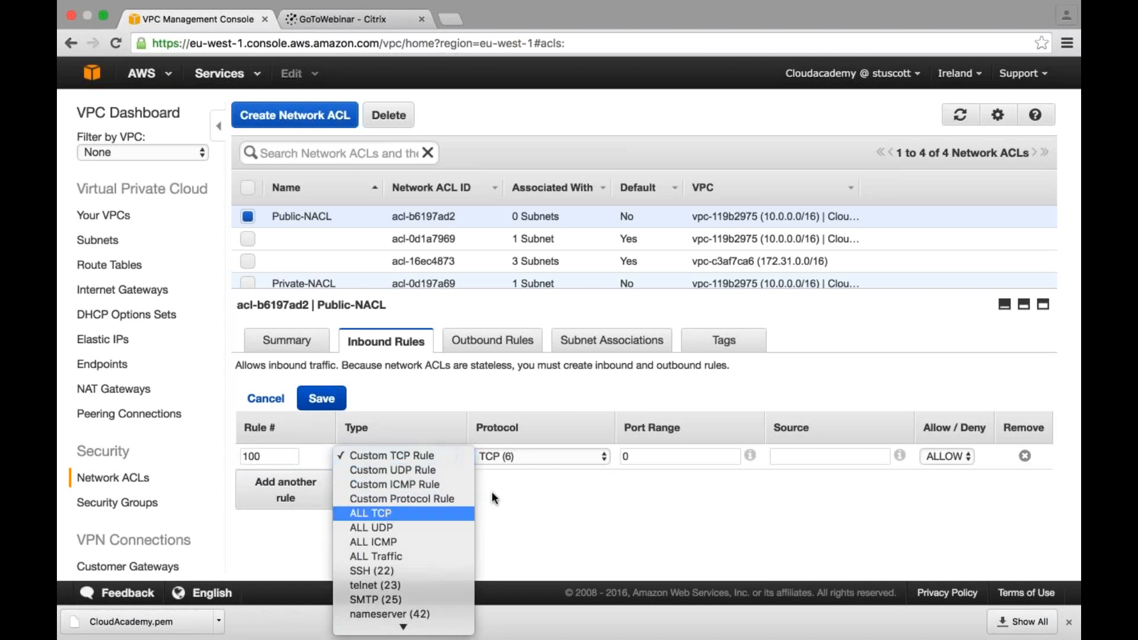
key("Return")
left_click(779, 456)
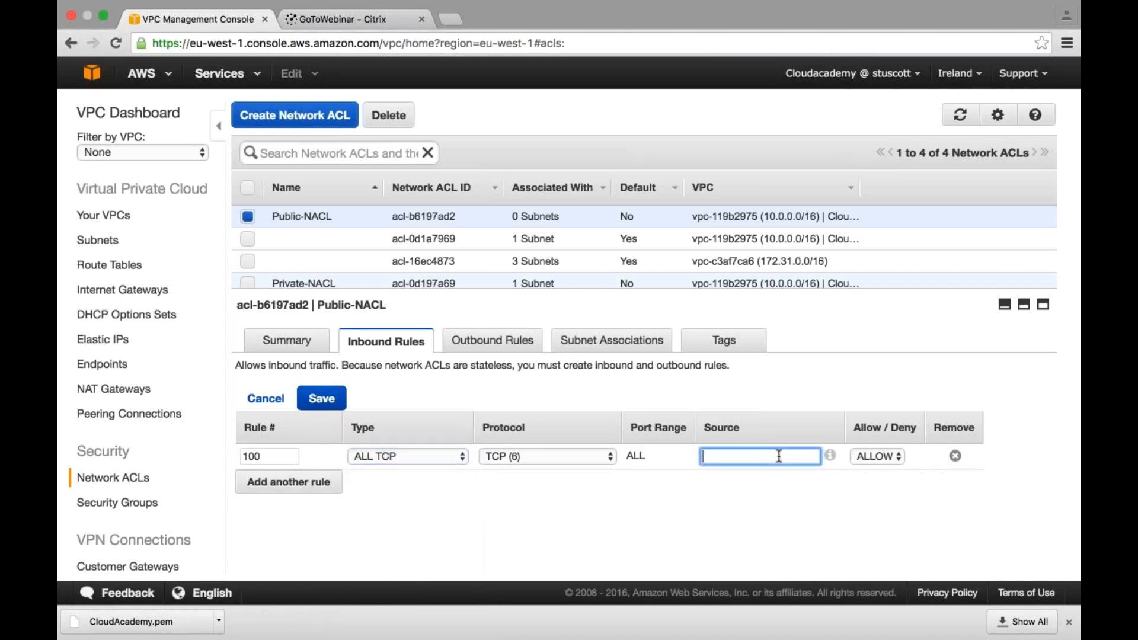
type("2.127.193.99")
left_click(307, 405)
- Correct the source of Public-NACL's inbound rule 100 to the CIDR 2.127.193.99/32
left_click(772, 492)
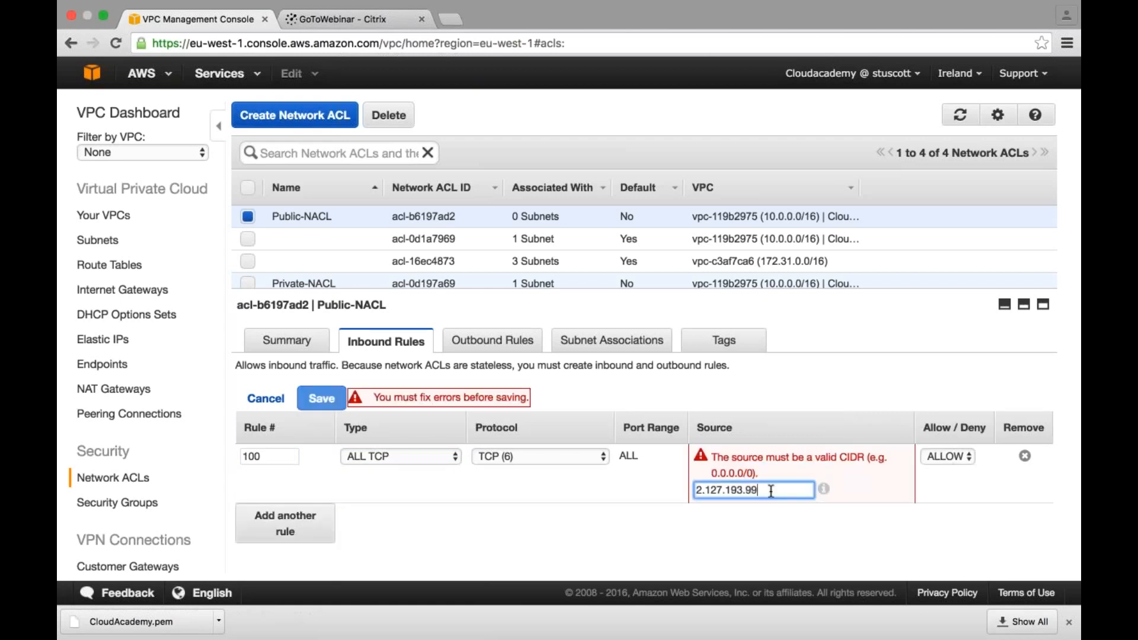
type("/32")
left_click(695, 540)
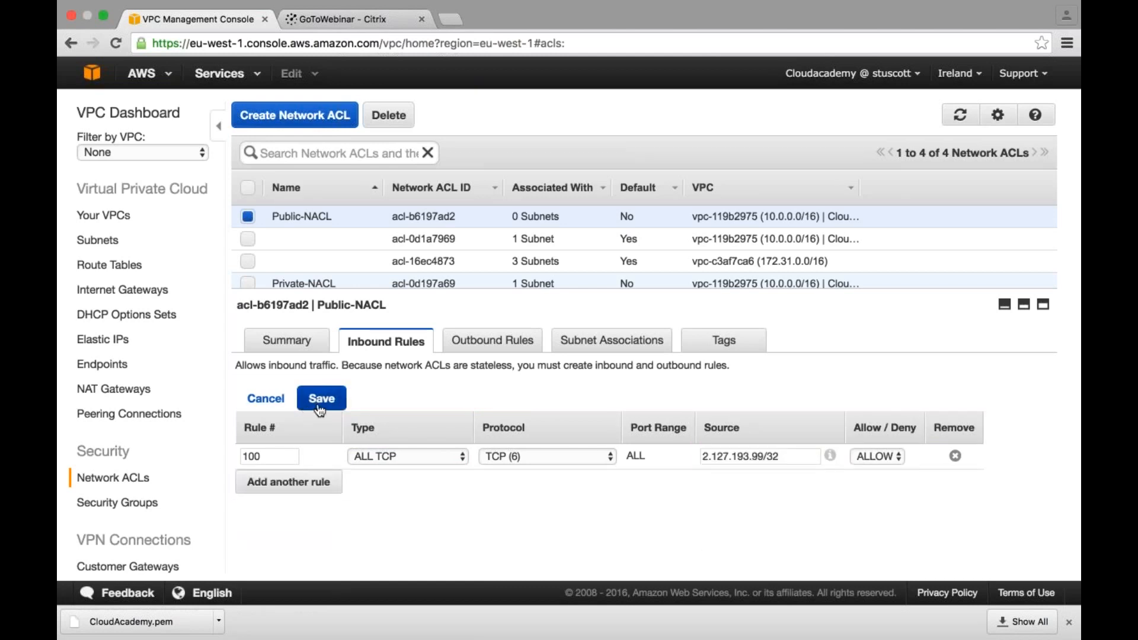
- Add inbound rule 200 to Public-NACL allowing ALL TCP from source 10.0.2.0/24, and save the inbound rules
left_click(292, 487)
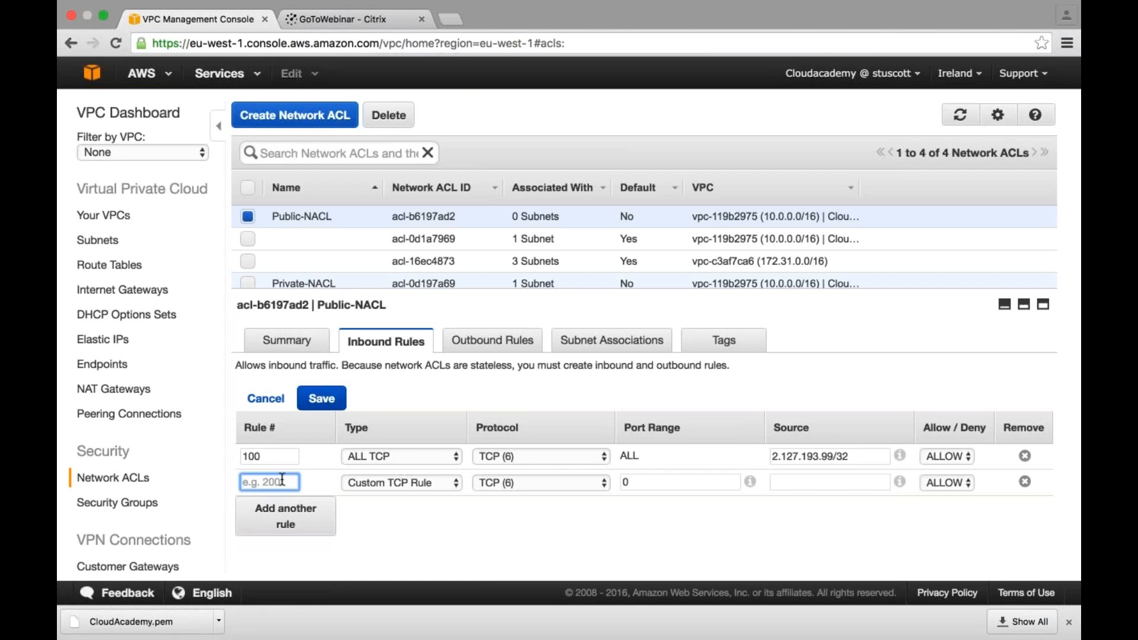
type("200")
key("Tab")
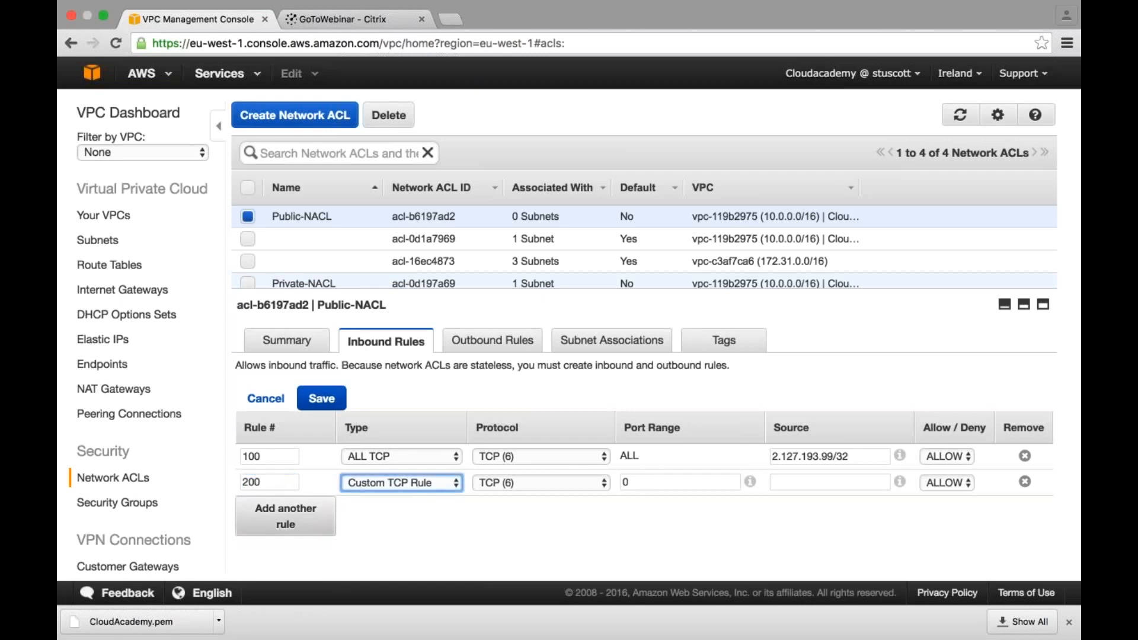
left_click(370, 481)
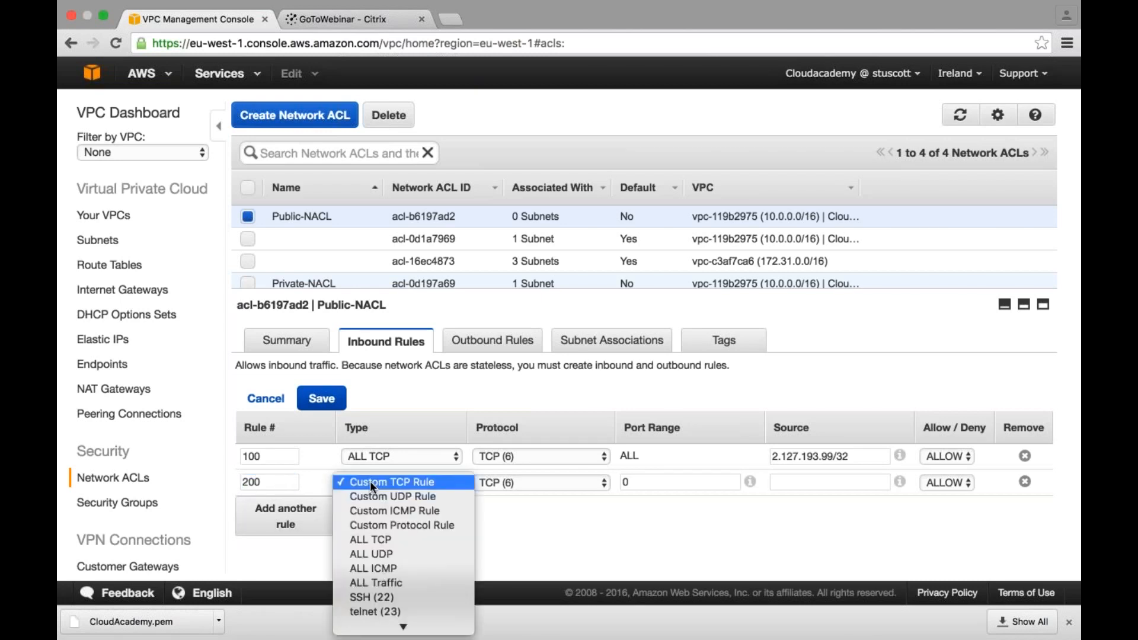
left_click(380, 538)
key("Tab")
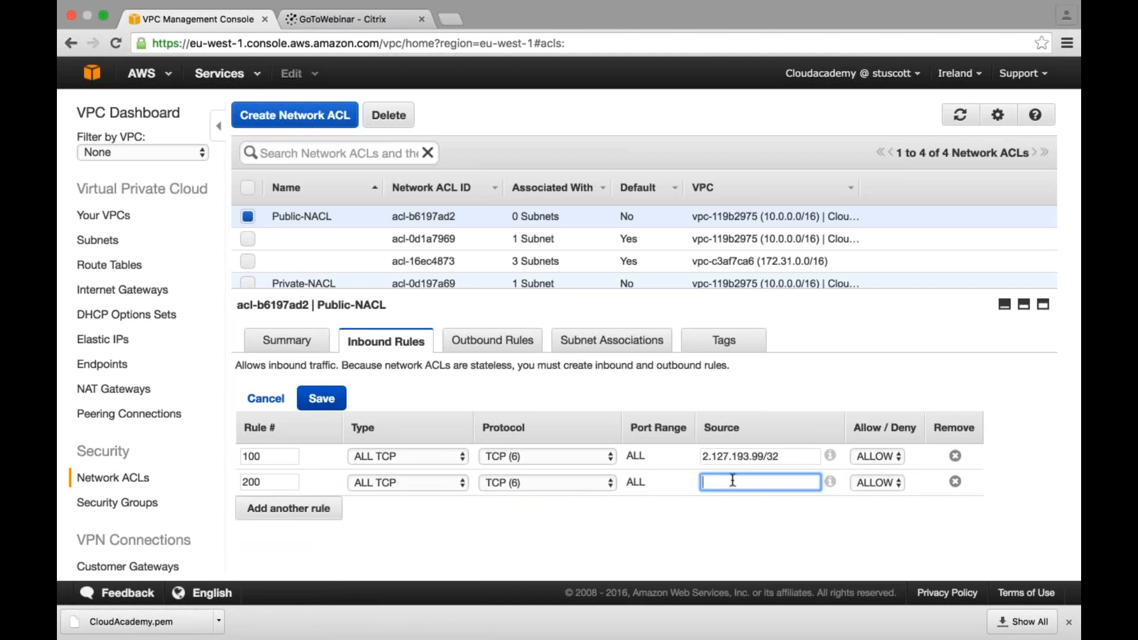
type("10.0.2.0/24")
left_click(322, 399)
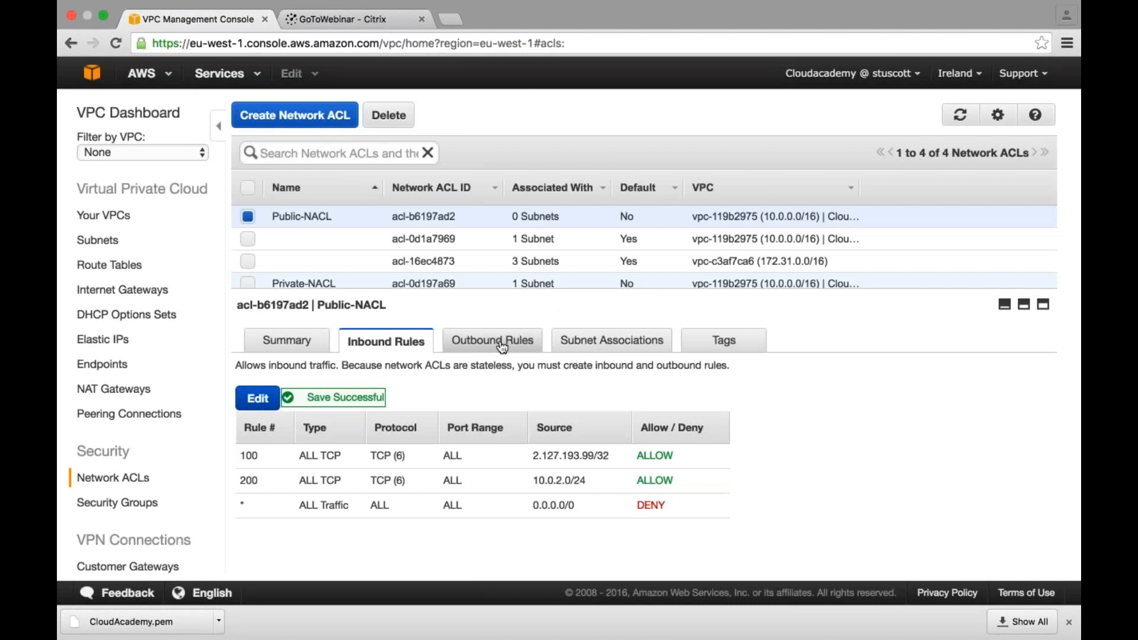
left_click(502, 346)
left_click(257, 398)
type("100")
key("Tab")
key("a")
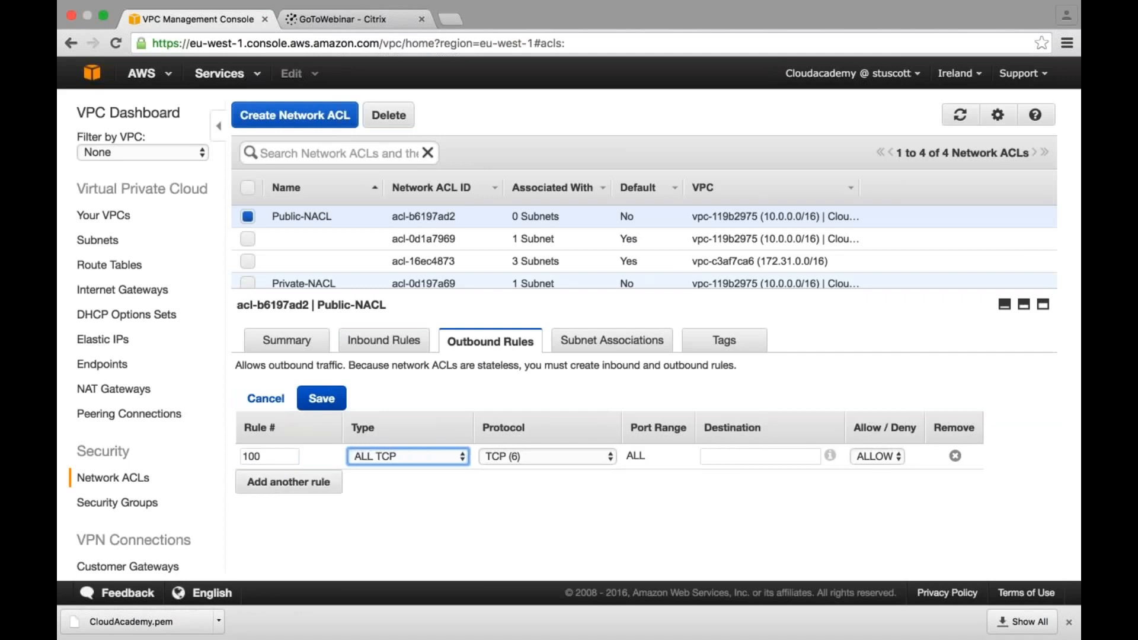
key("Tab")
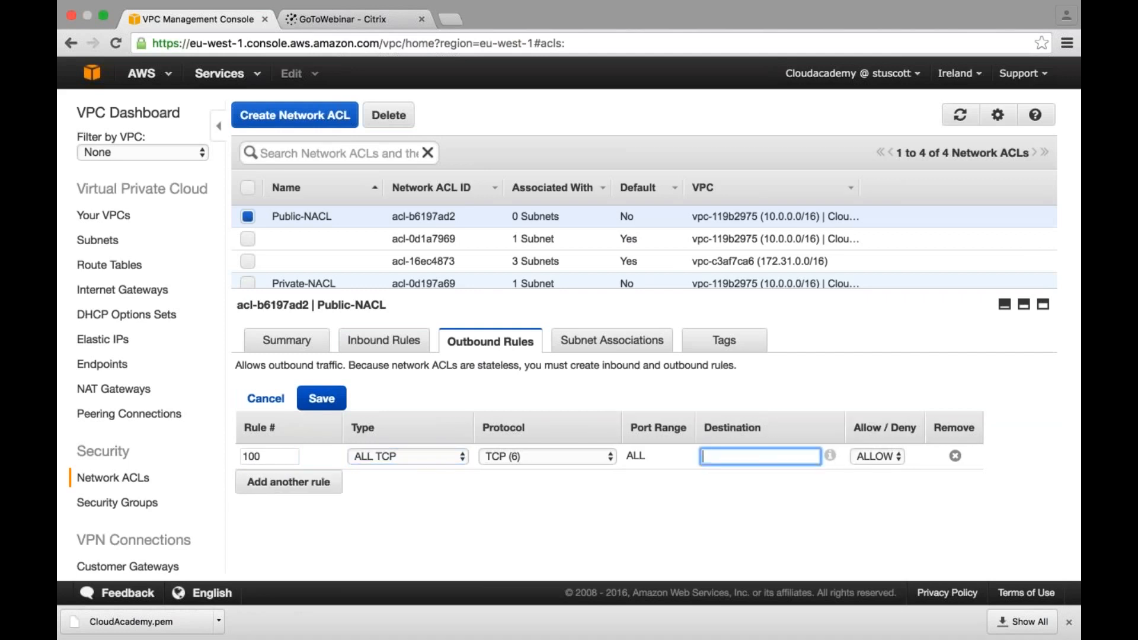
type("2.127.193.99")
left_click(261, 473)
left_click(773, 490)
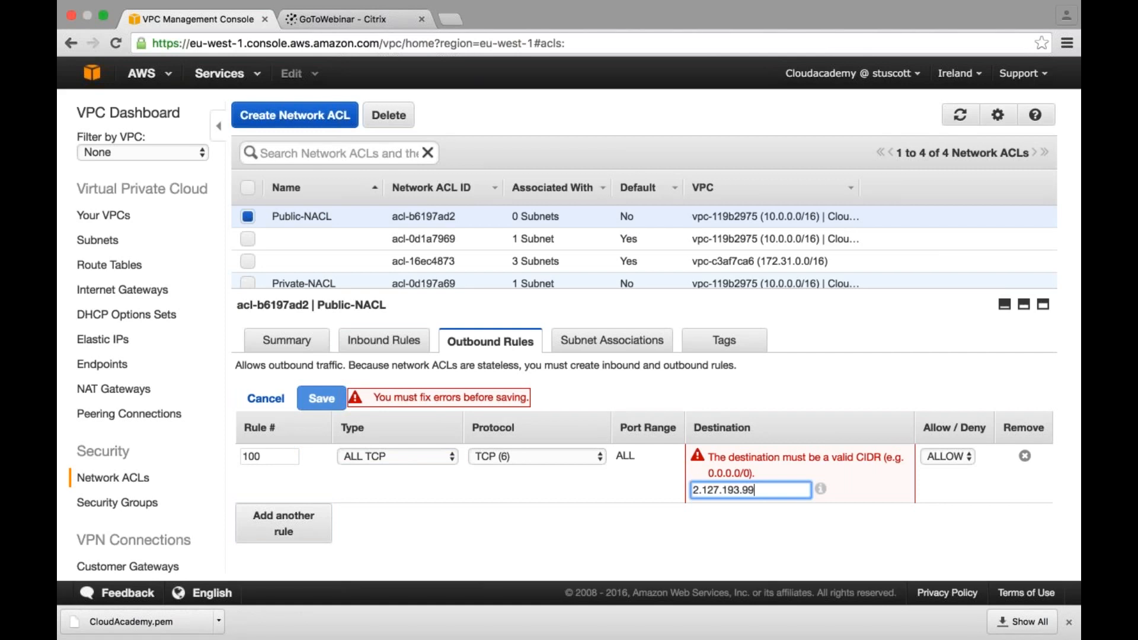
type("/32")
- Add outbound rule 200 to Public-NACL allowing ALL TCP to destination 10.0.2.0/24, and save the outbound rules
left_click(283, 524)
left_click(259, 480)
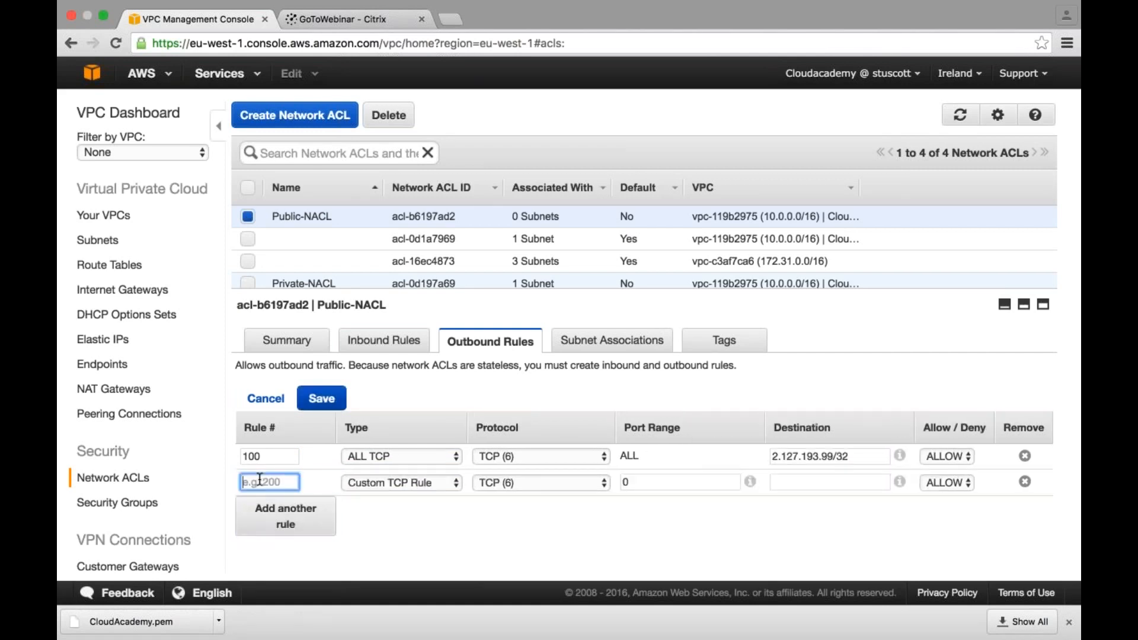
type("200")
key("Tab")
key("s")
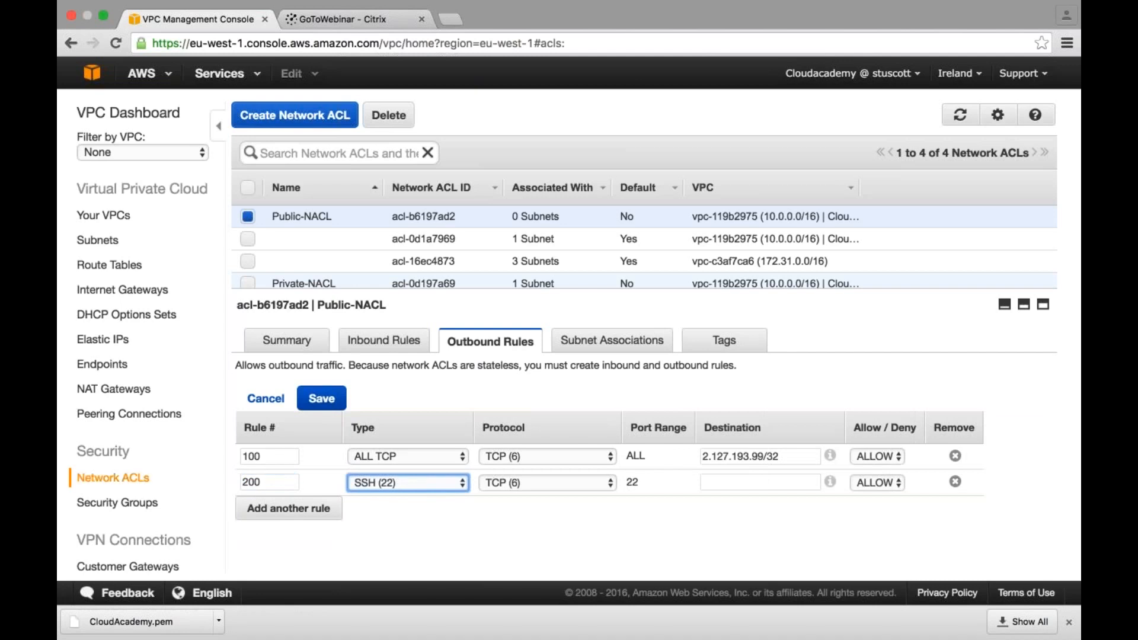
left_click(401, 475)
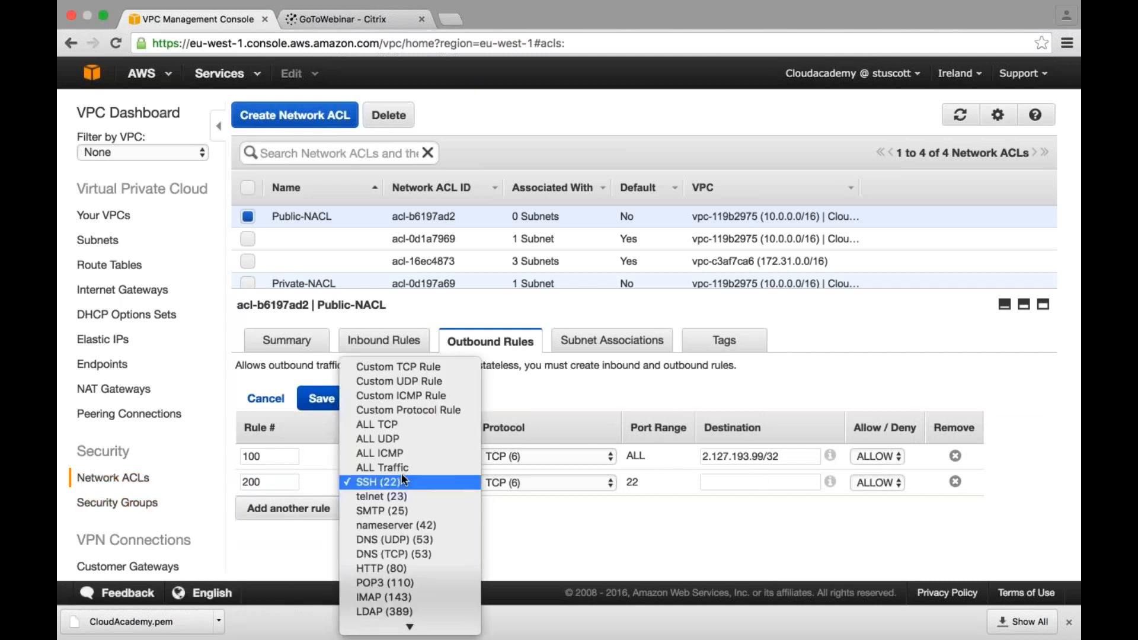
left_click(378, 423)
left_click(735, 483)
type("10.0.20.")
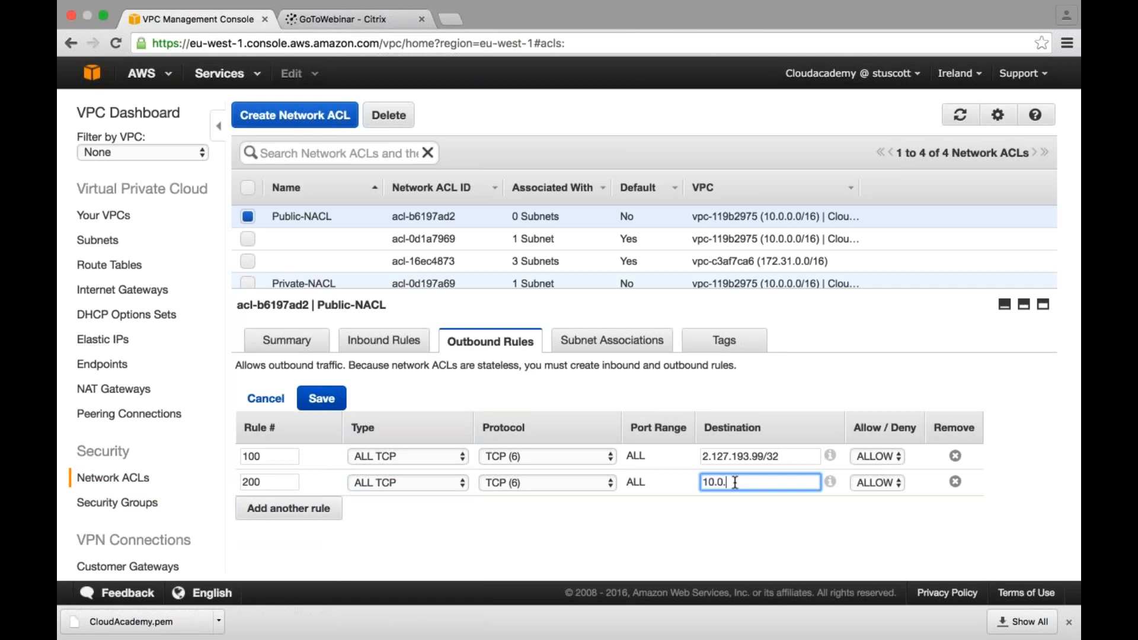
type("0/24")
left_click(317, 401)
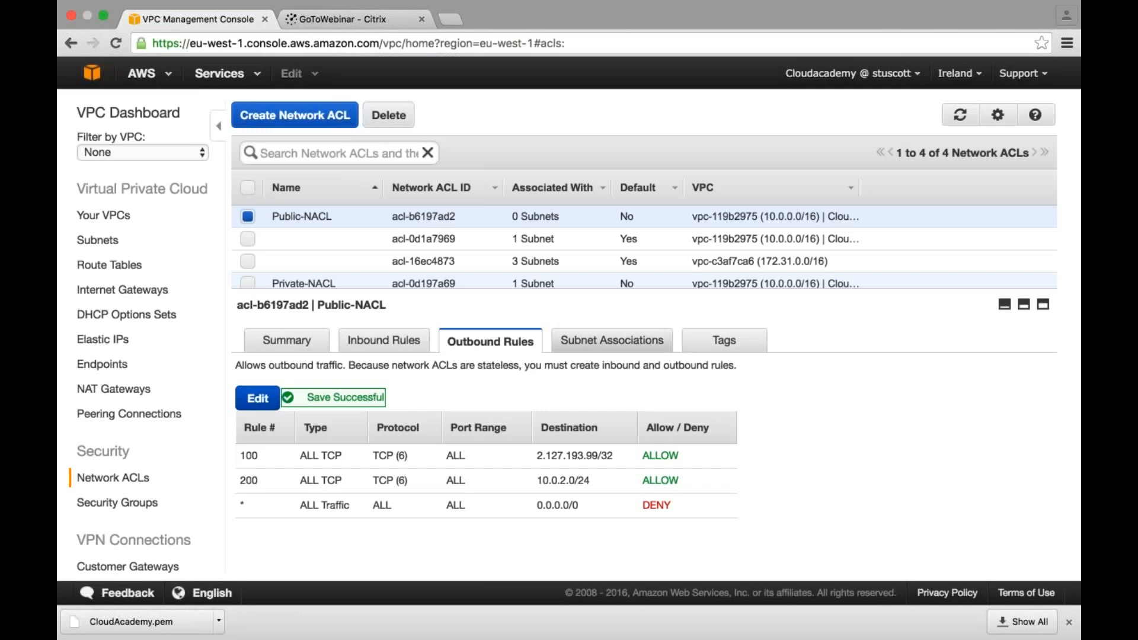
- Associate Public-Subnet with Public-NACL and save the association
left_click(611, 341)
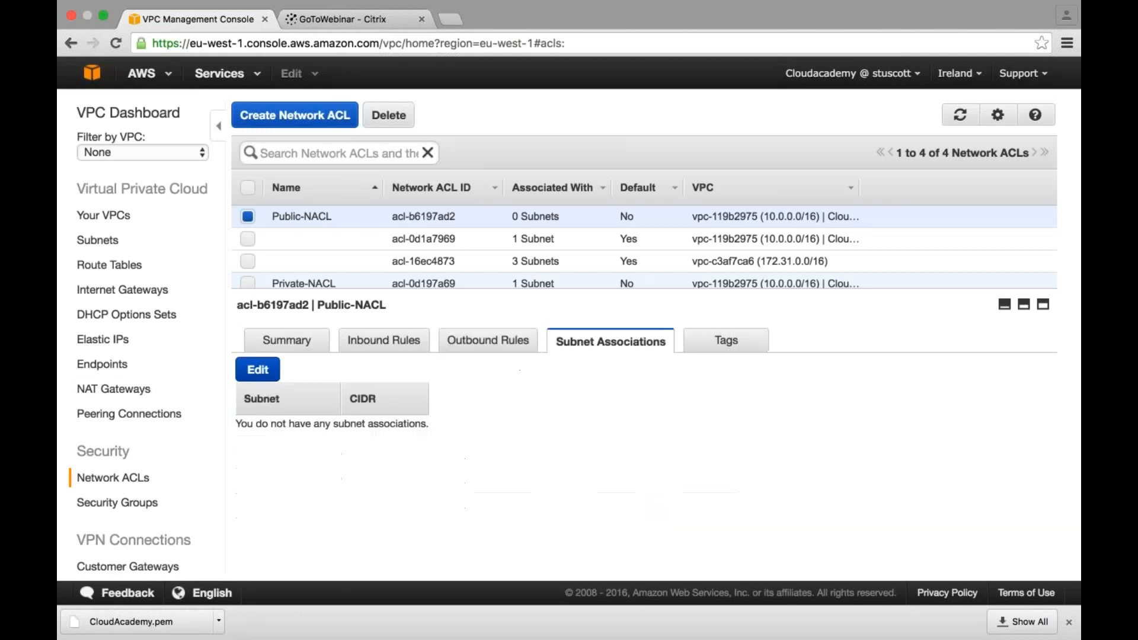
left_click(271, 369)
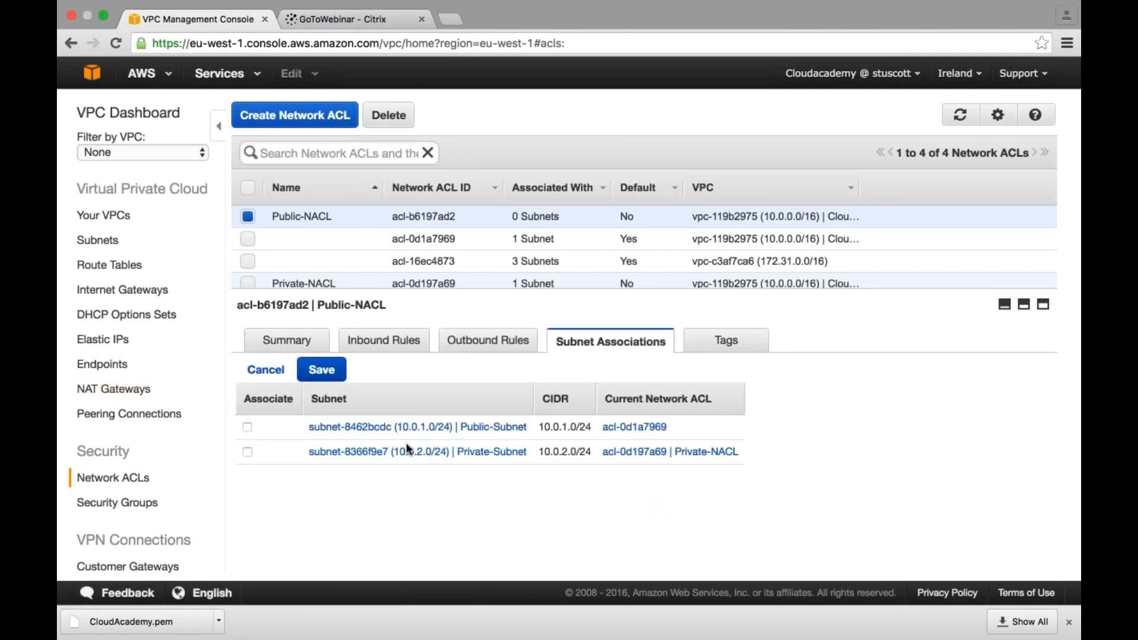
left_click(247, 427)
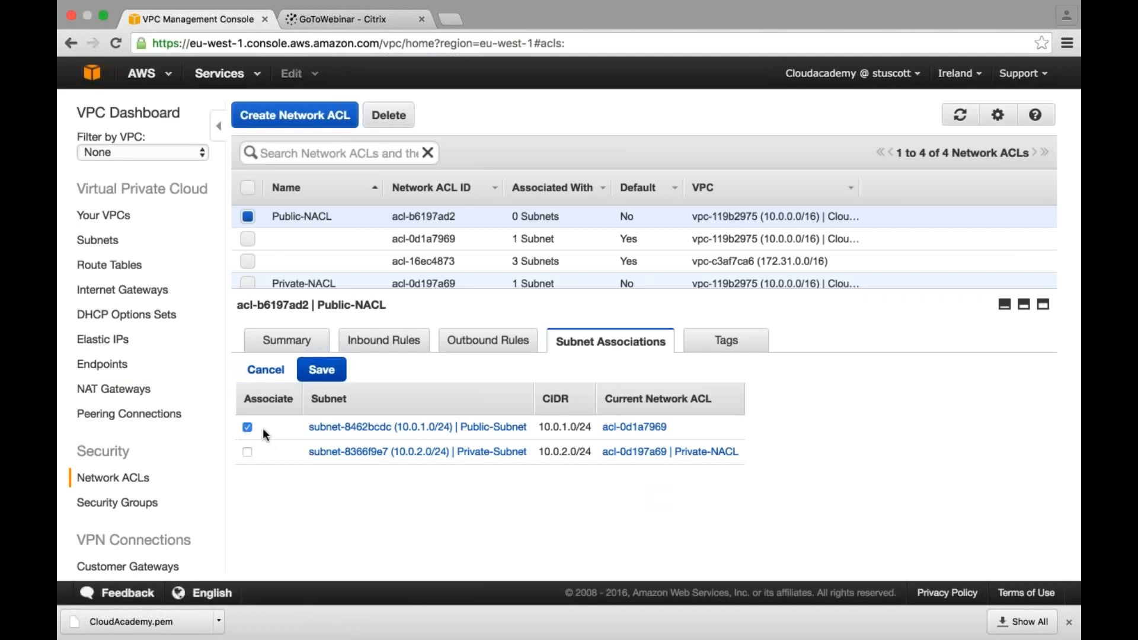
left_click(323, 371)
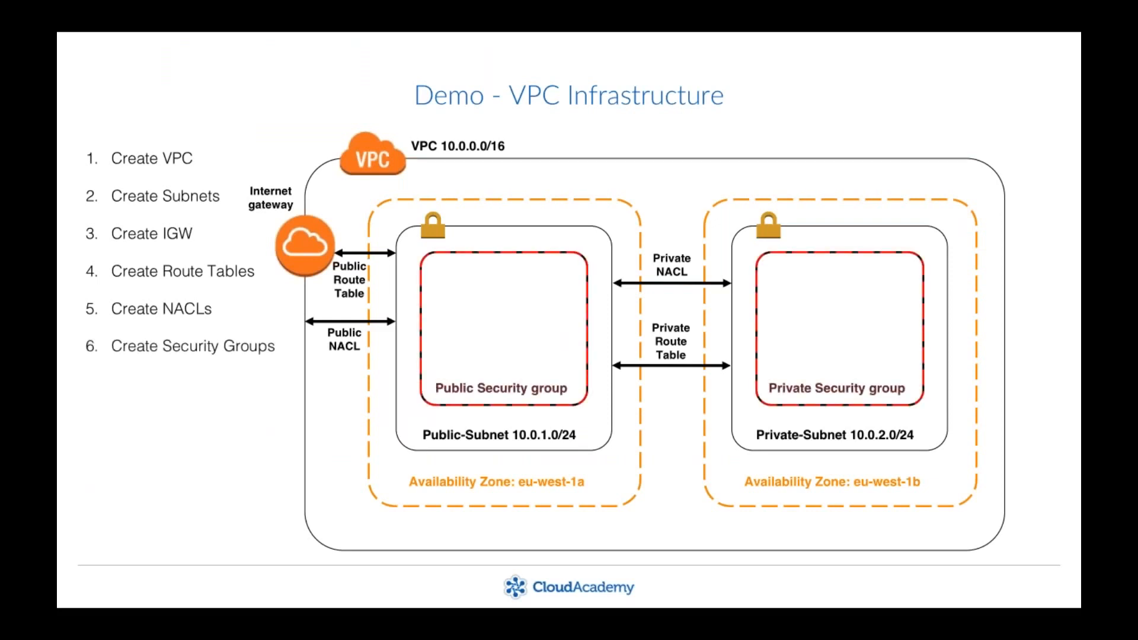
- Switch back to Chrome and start a new VPC security group with the name tag and group name Public-SG
key("super+Tab")
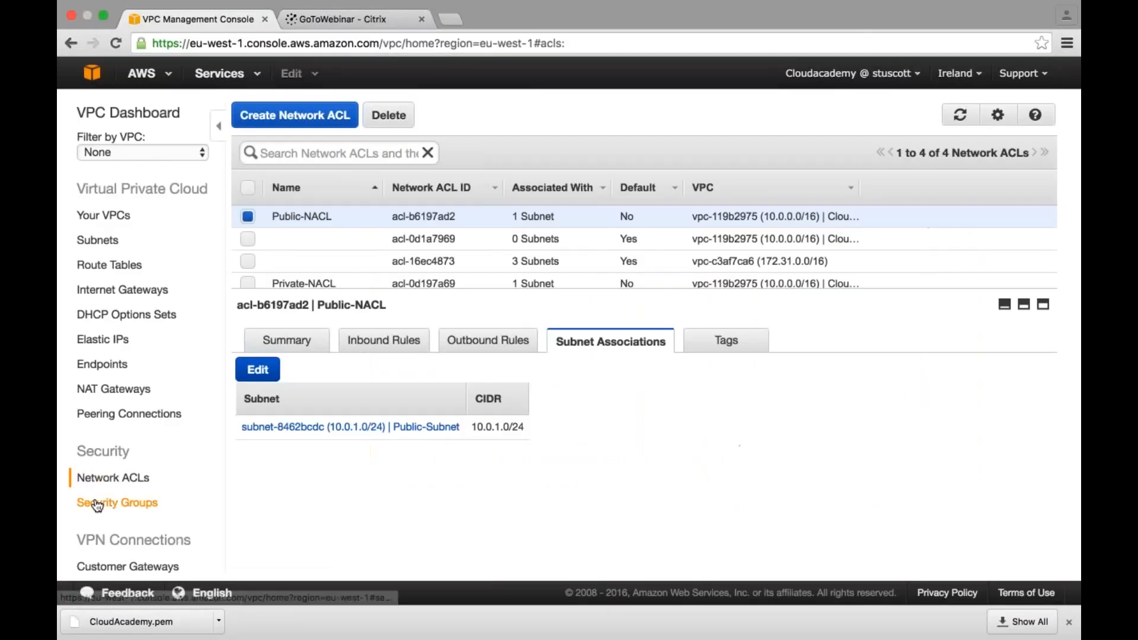
left_click(104, 506)
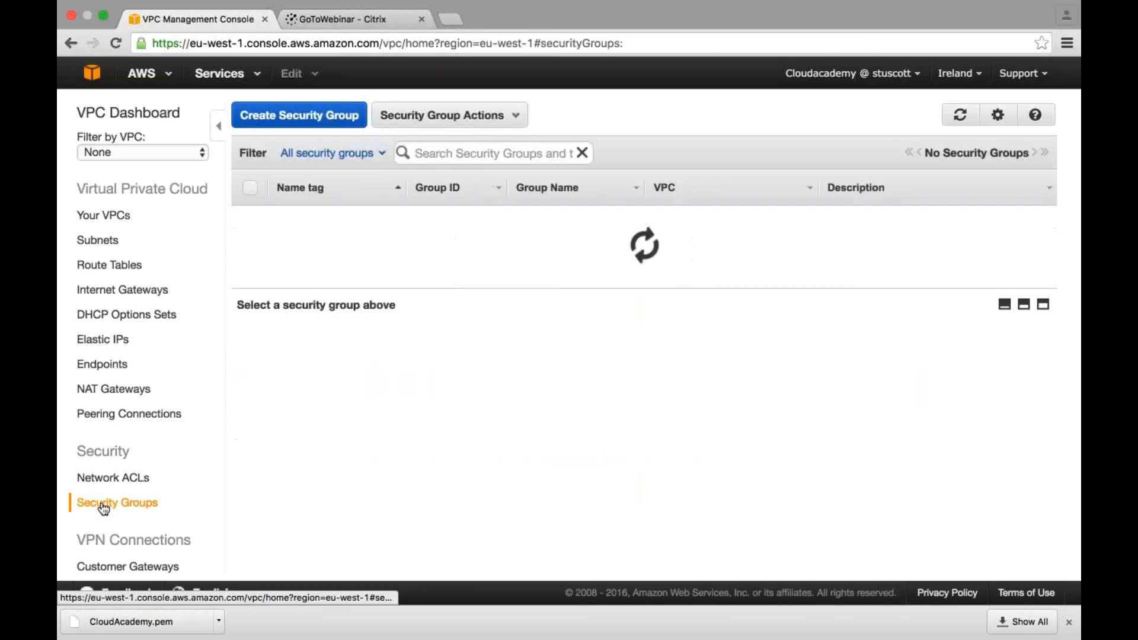
left_click(300, 117)
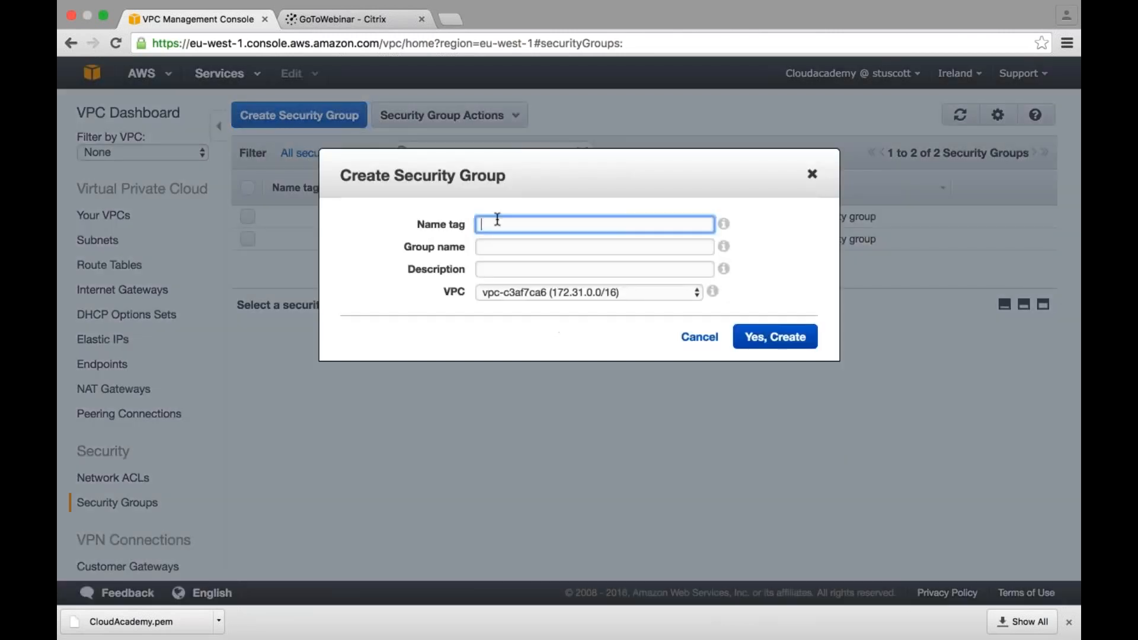
type("Publ")
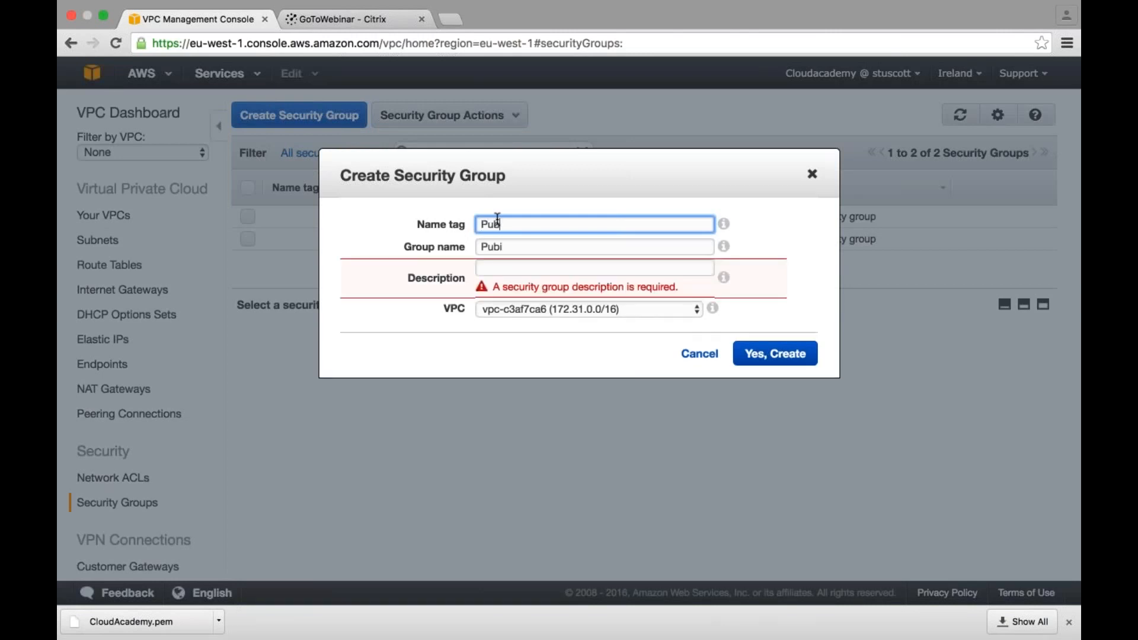
type("ic-SG")
- Describe Public-SG as "This will be used by the Bastion Host", assign it to the CloudAcademy VPC, and create it
left_click(490, 270)
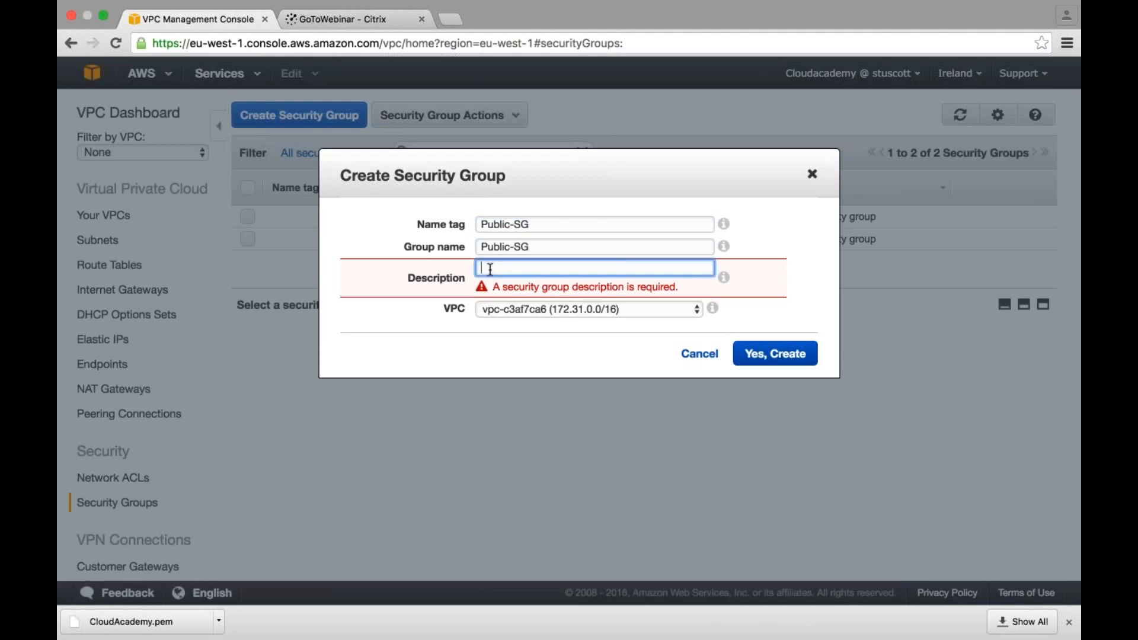
type("This will be used by the Badtion")
key("BackSpace")
key("BackSpace")
key("BackSpace")
key("BackSpace")
key("BackSpace")
key("BackSpace")
type("stion HOs")
key("BackSpace")
key("BackSpace")
type("ost")
left_click(552, 308)
left_click(555, 313)
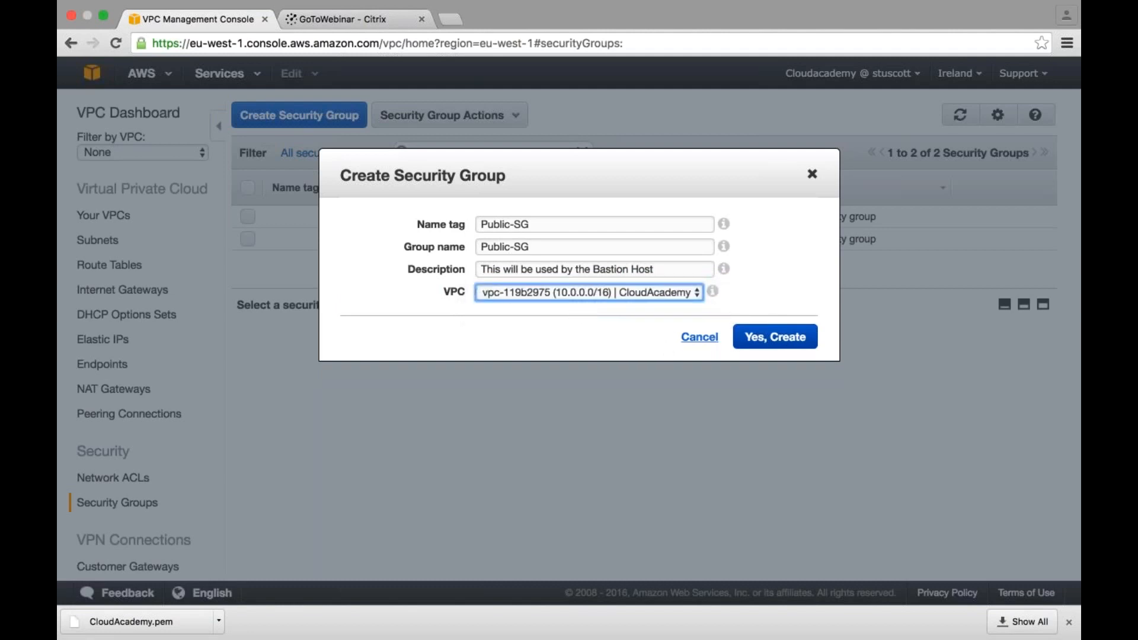
left_click(772, 338)
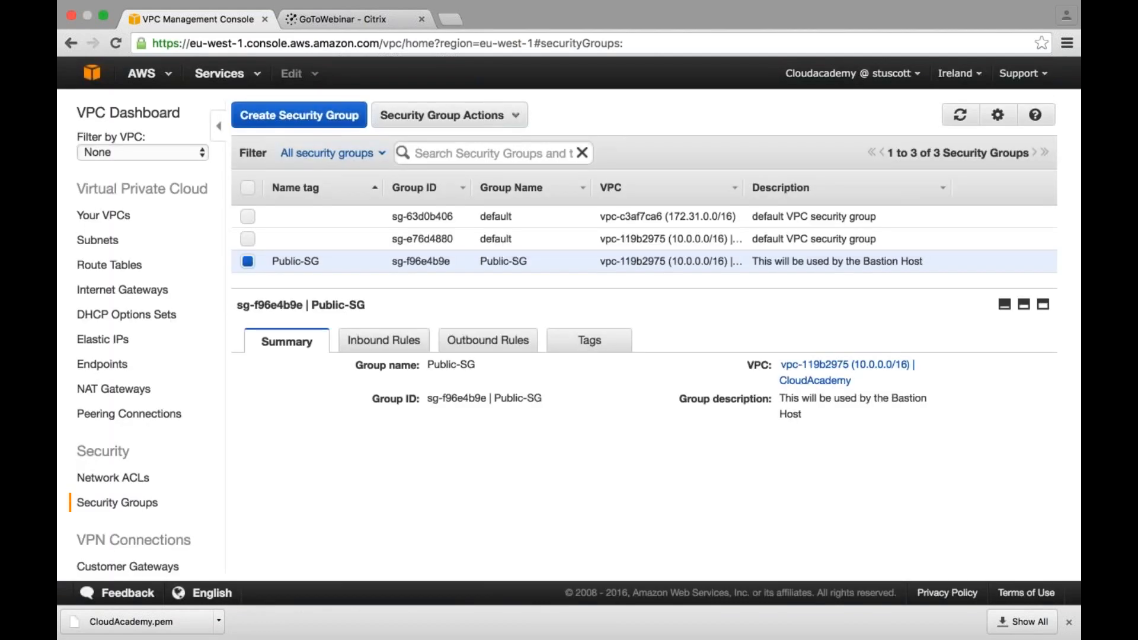
- Create a security group named Private-SG in the CloudAcademy VPC with the description "Used for private instances"
mouse_move(286, 261)
left_click(296, 115)
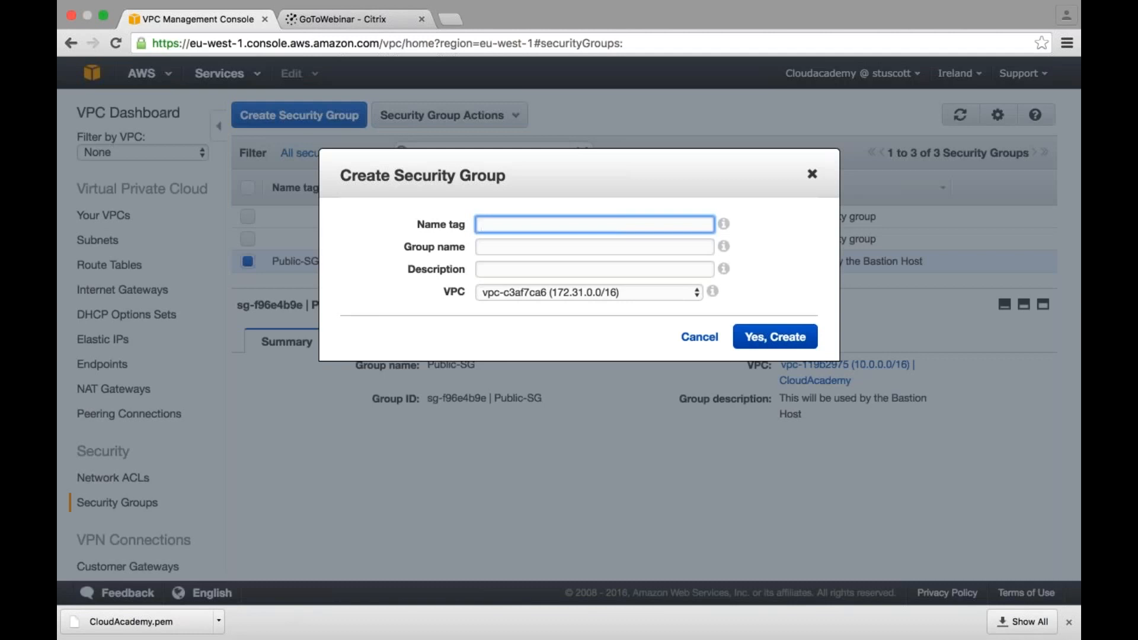
type("Private-SG")
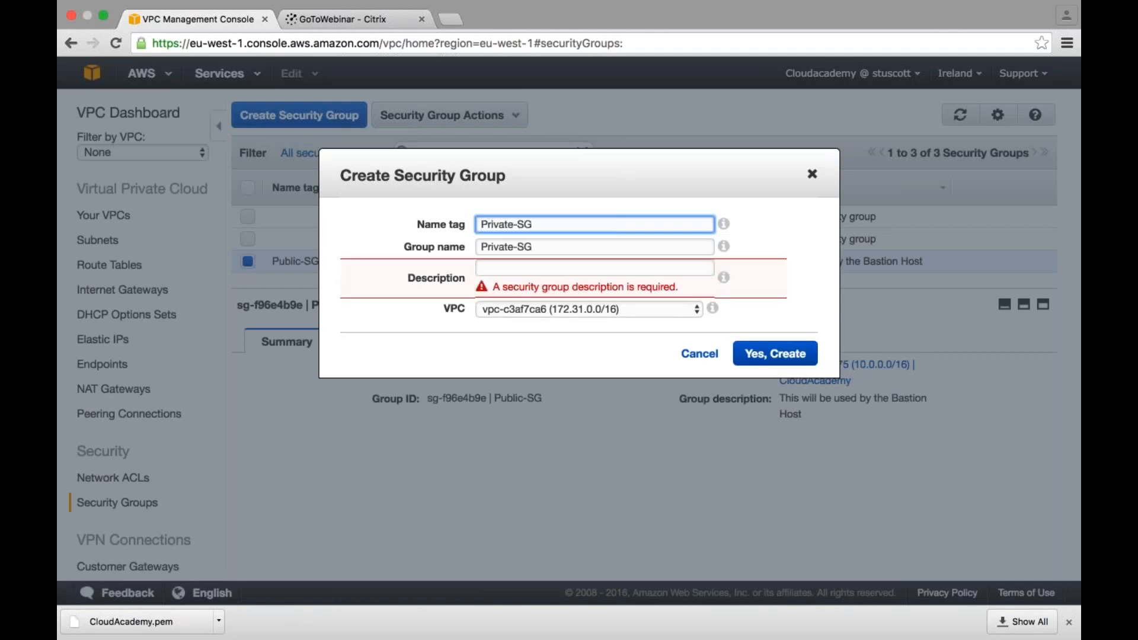
left_click(482, 268)
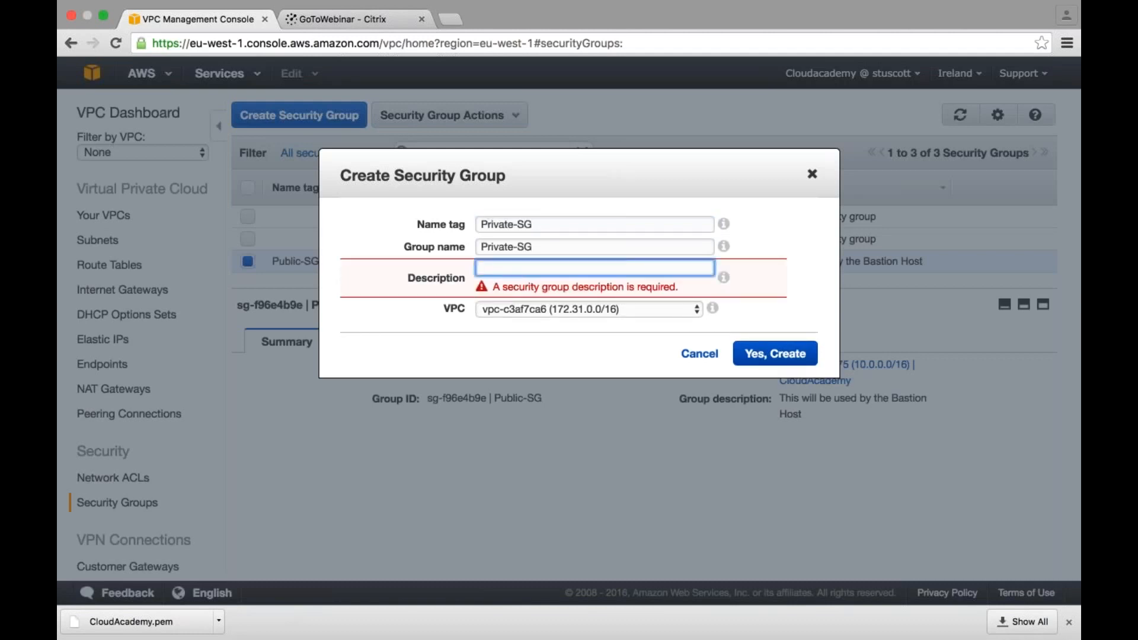
type("Used for private instances")
left_click(566, 313)
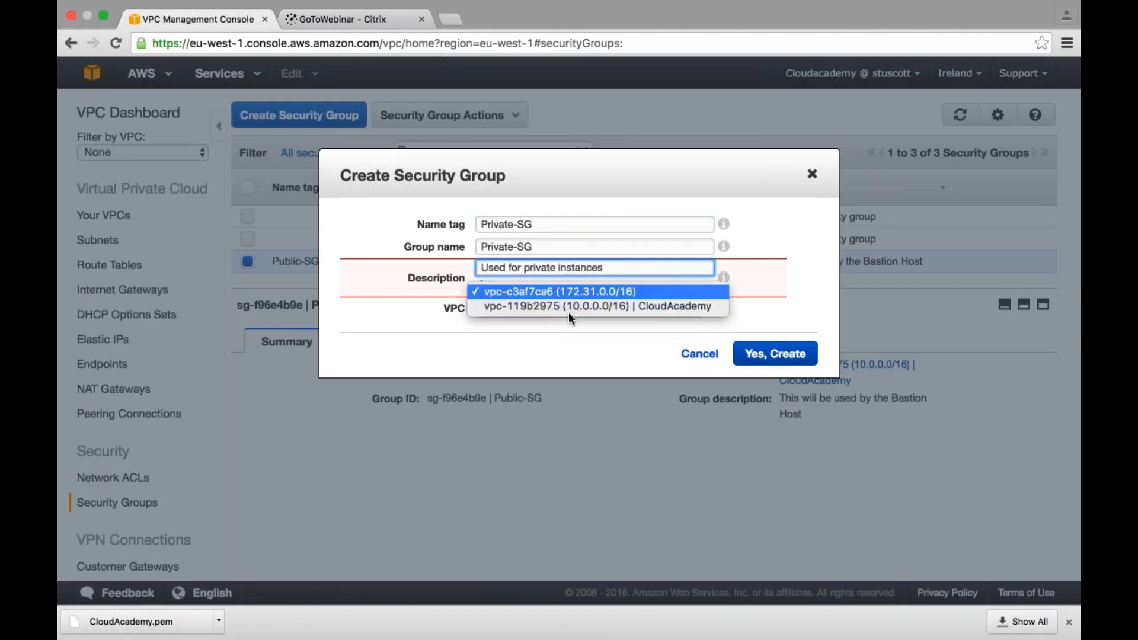
left_click(564, 308)
left_click(776, 337)
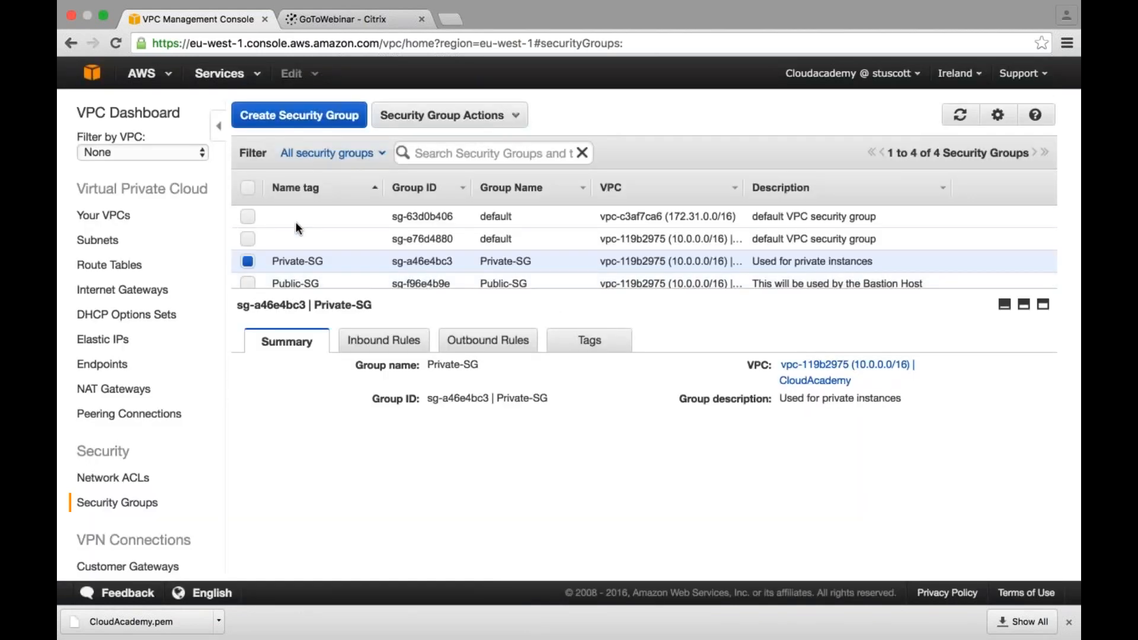
- Add an inbound RDP (3389) rule to Private-SG with Public-SG as the source and save it
left_click(297, 188)
left_click(249, 239)
left_click(249, 238)
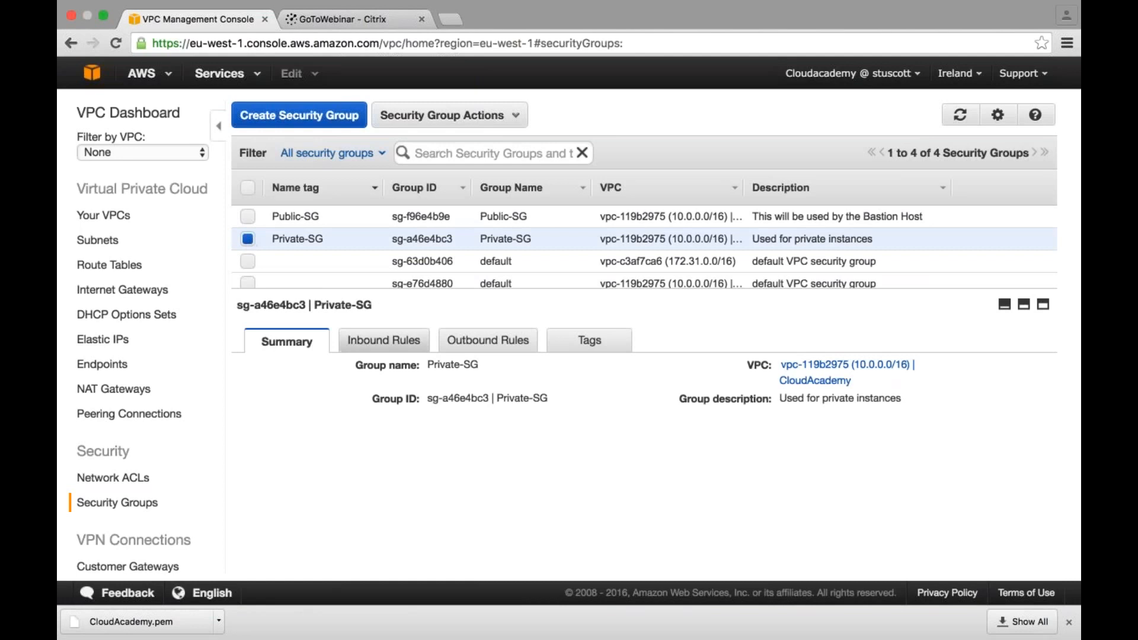
left_click(407, 339)
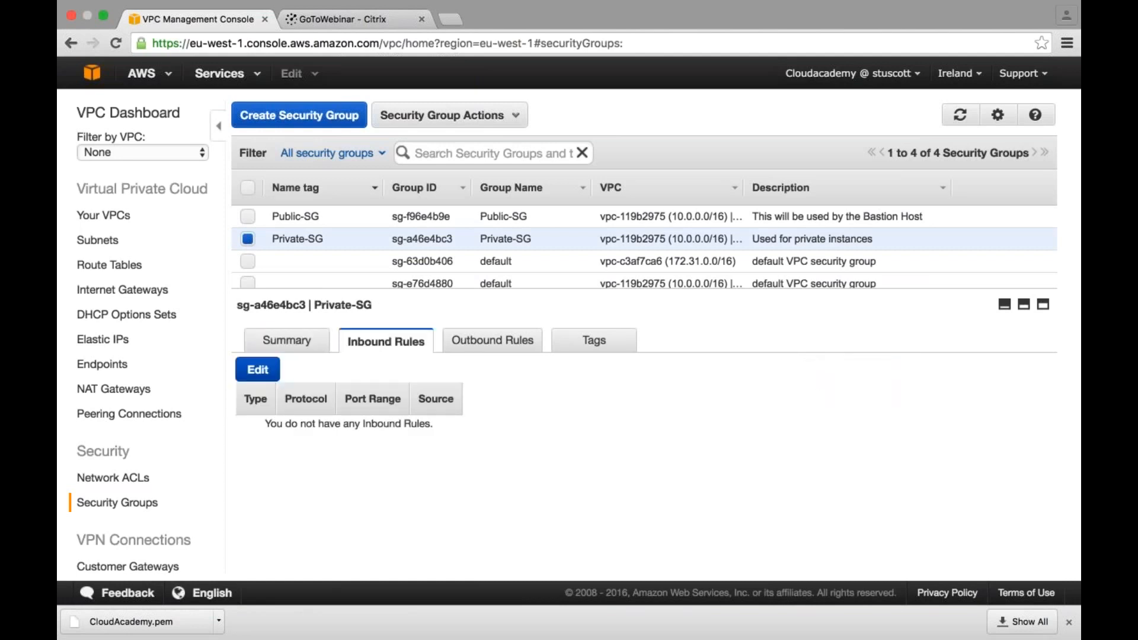
left_click(258, 369)
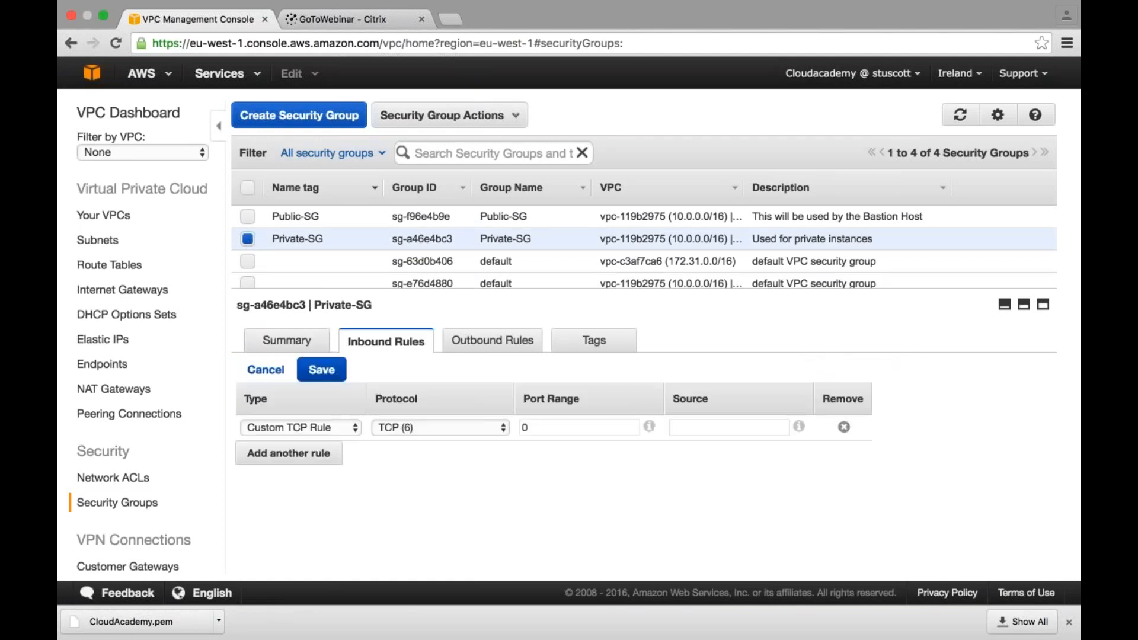
left_click(304, 429)
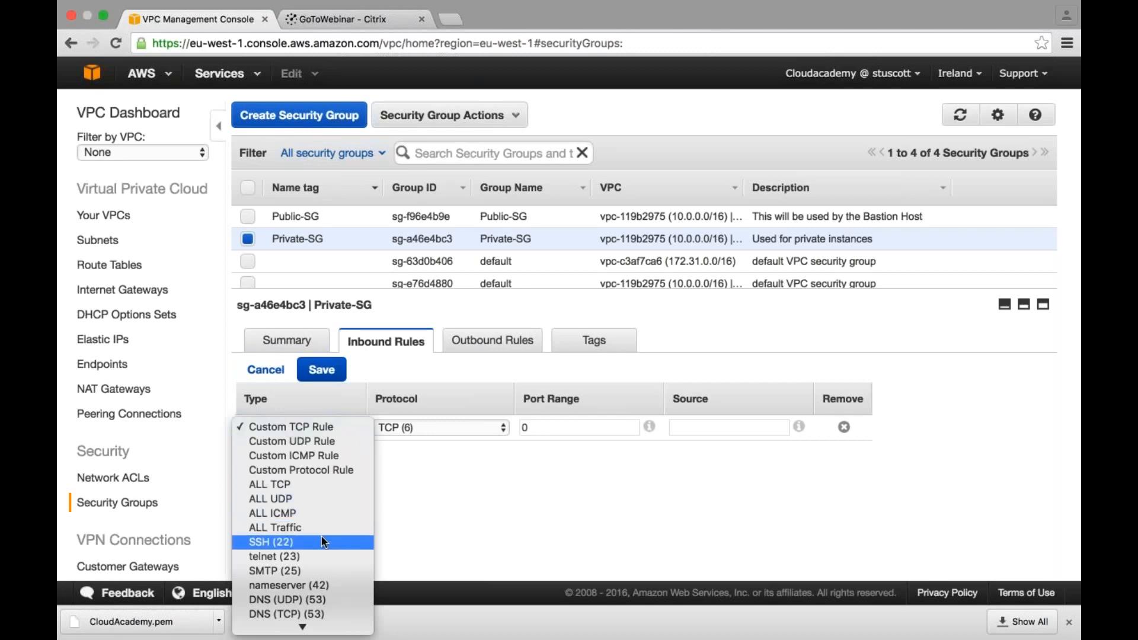
scroll(325, 542, "down", 8)
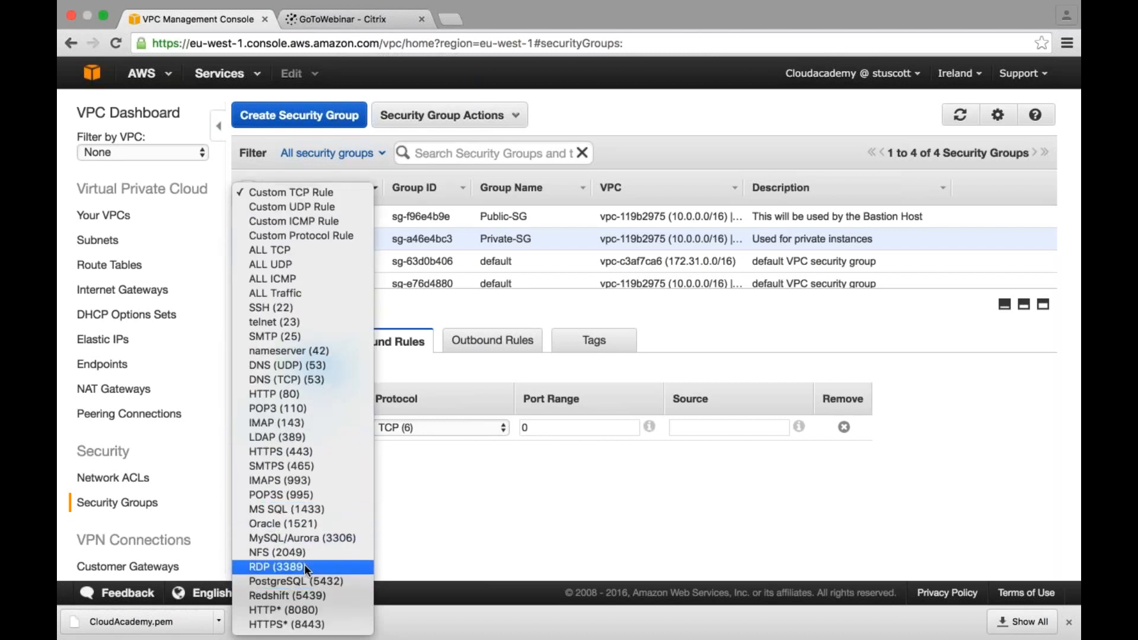
left_click(304, 565)
left_click(611, 426)
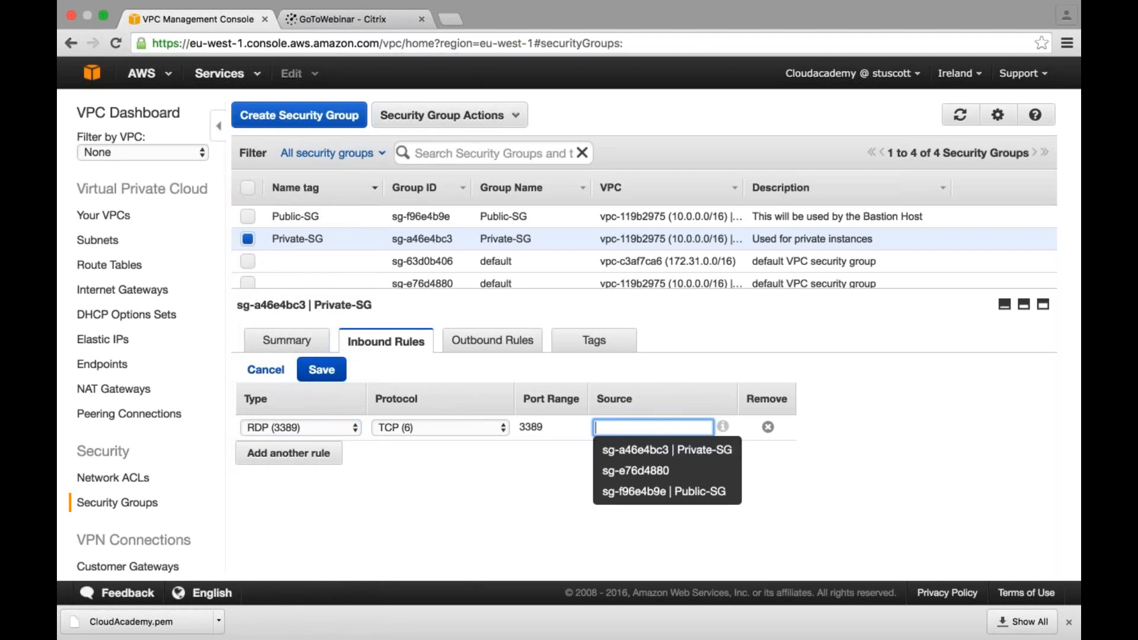
left_click(664, 492)
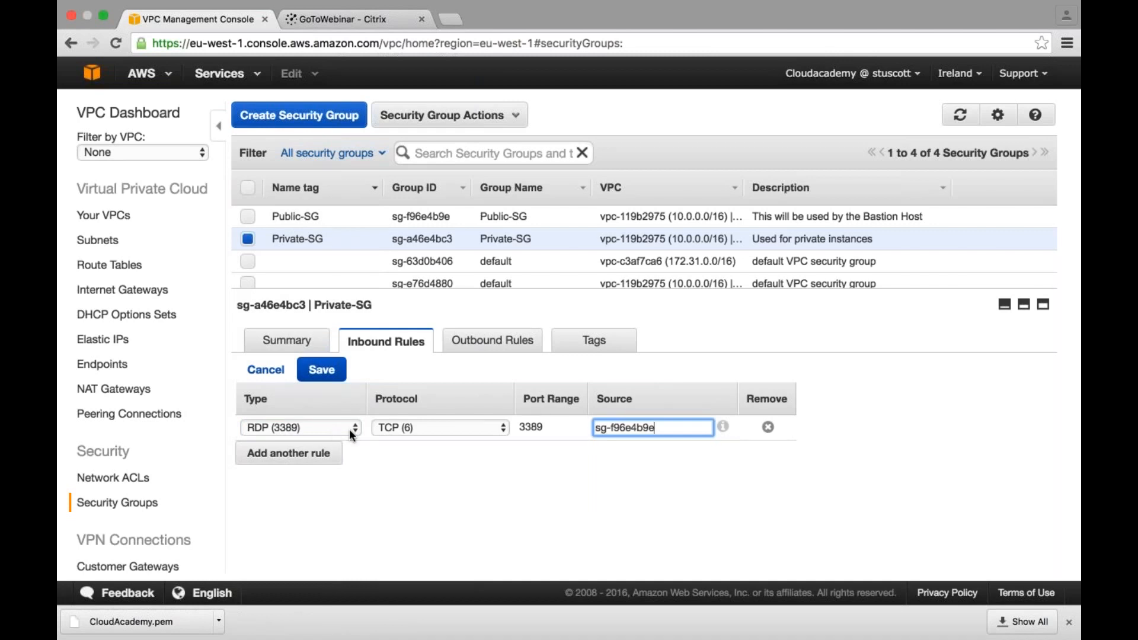
left_click(322, 369)
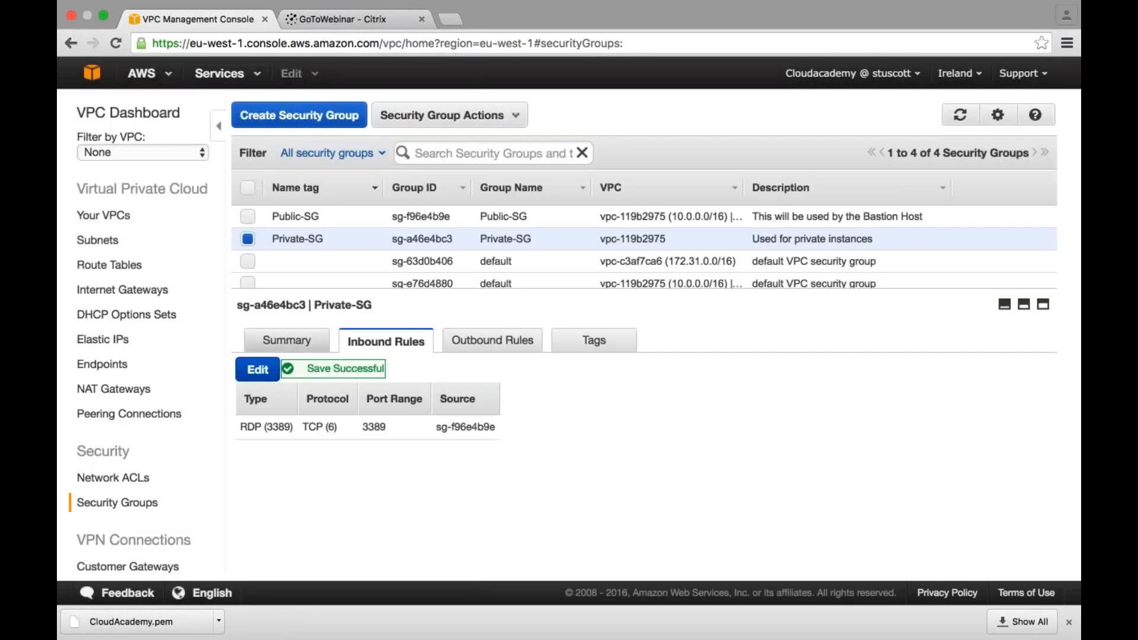
- Add an inbound RDP (3389) rule to Public-SG with Private-SG as the source
left_click(247, 238)
left_click(247, 217)
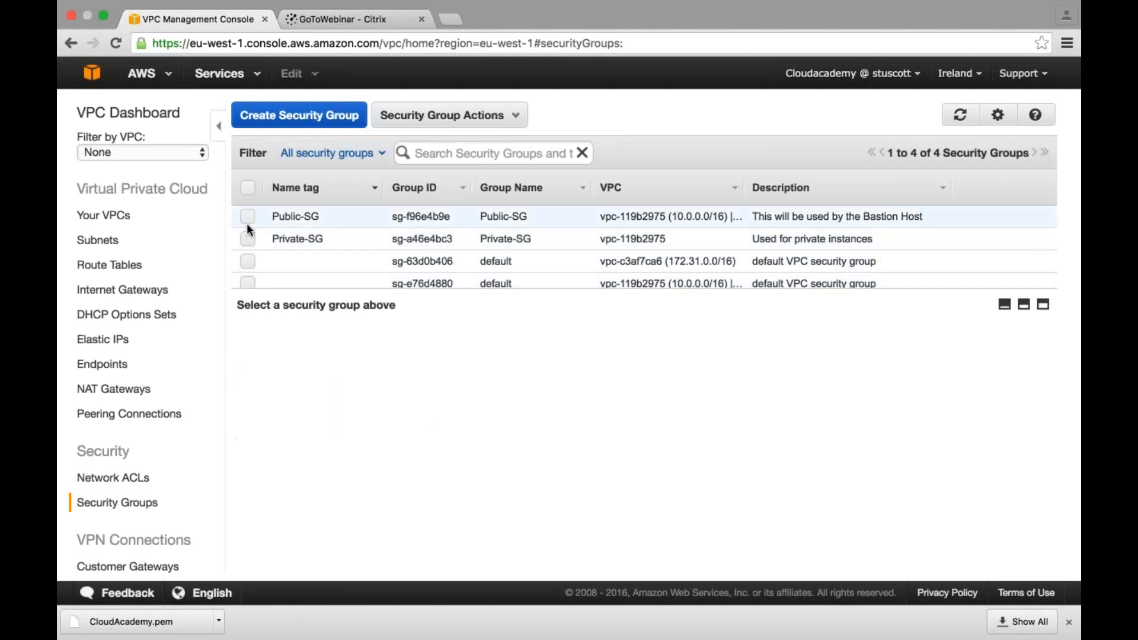
left_click(268, 375)
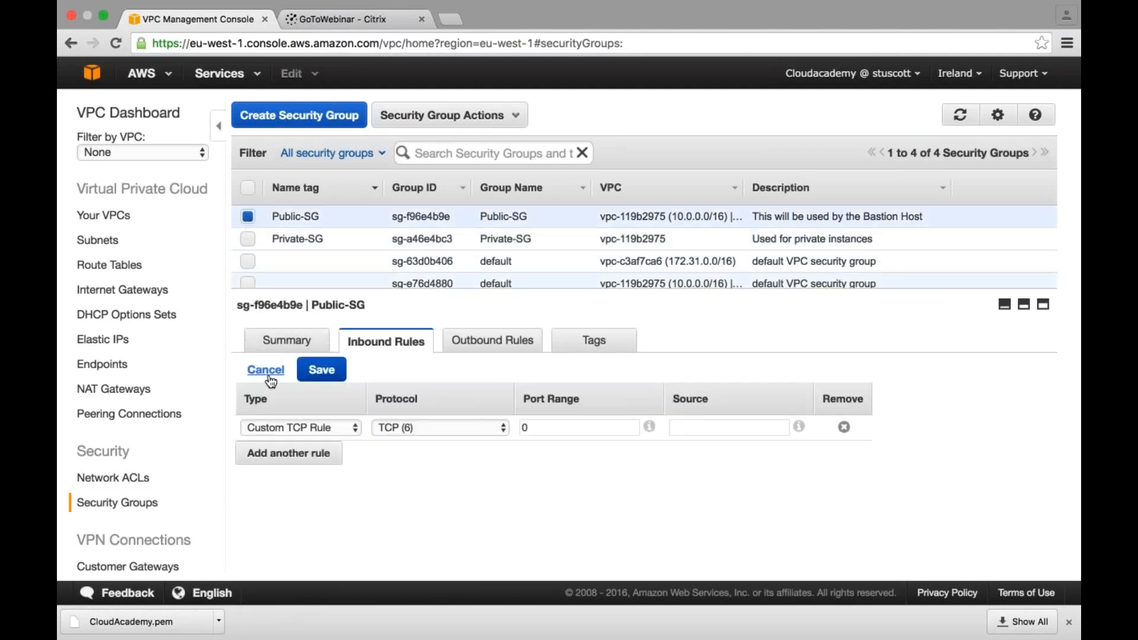
left_click(332, 425)
scroll(314, 534, "down", 10)
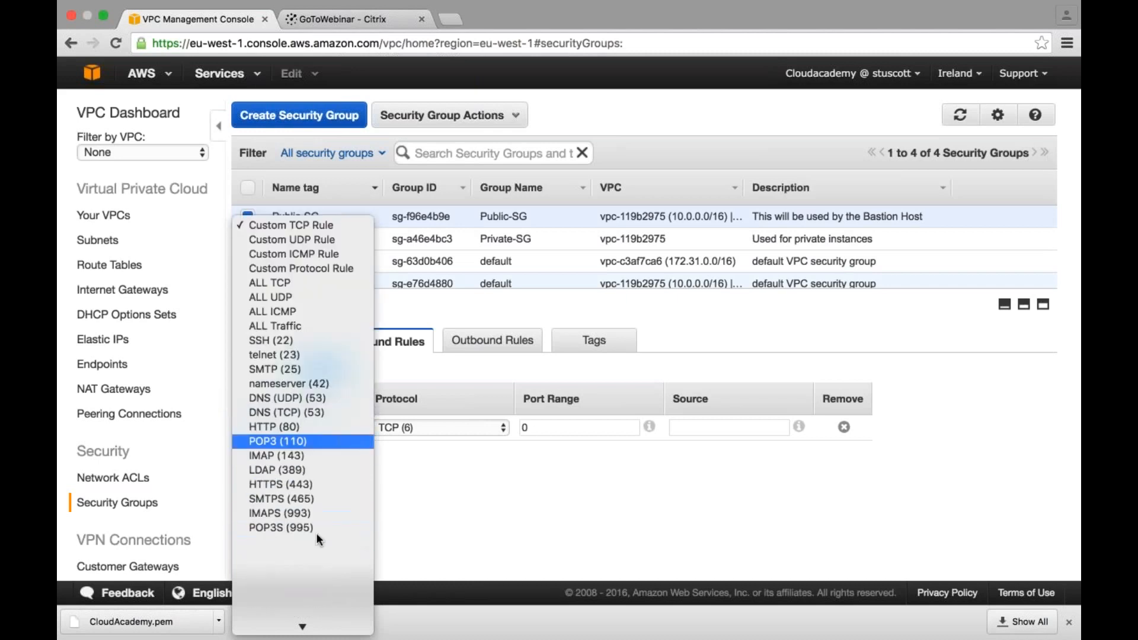
left_click(293, 568)
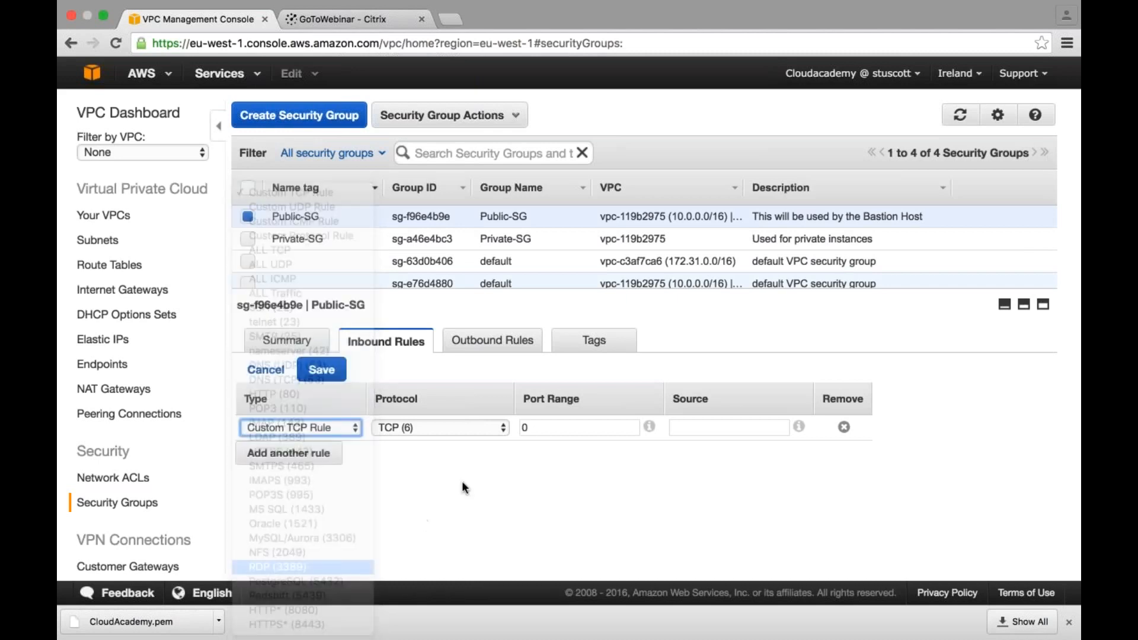
left_click(652, 427)
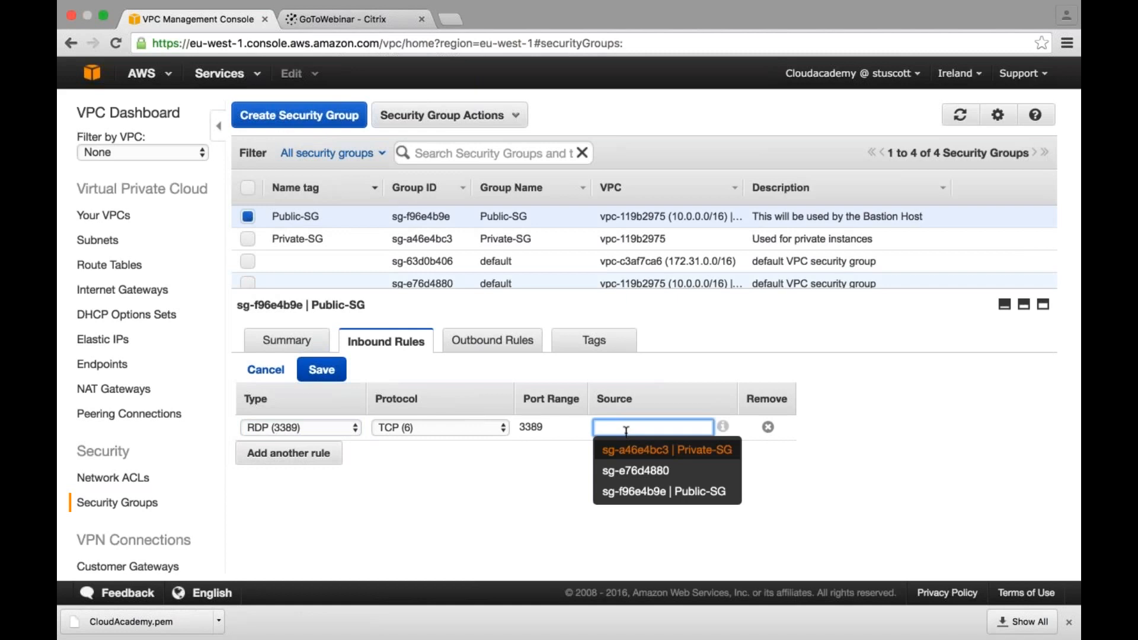
left_click(646, 448)
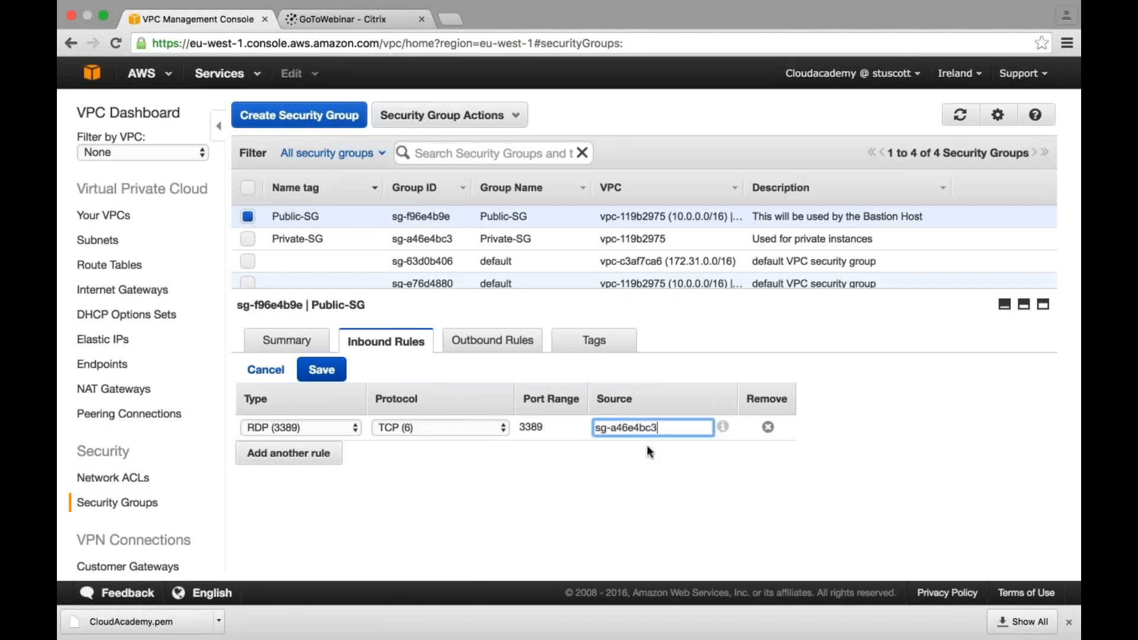
left_click(283, 457)
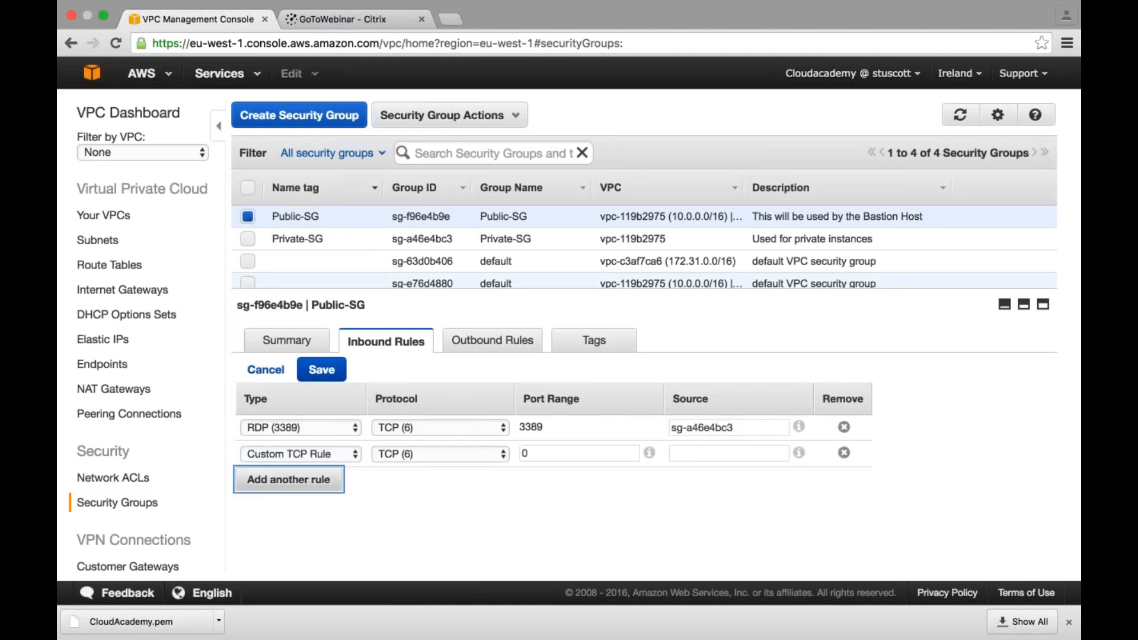
left_click(280, 453)
scroll(283, 578, "down", 5)
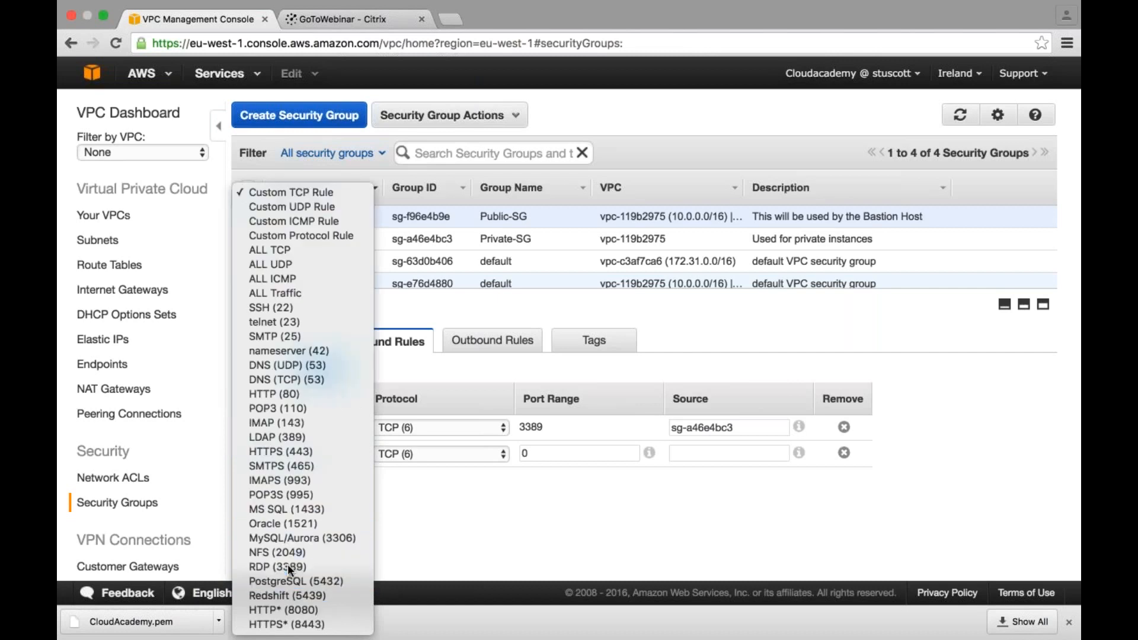
left_click(361, 566)
left_click(652, 453)
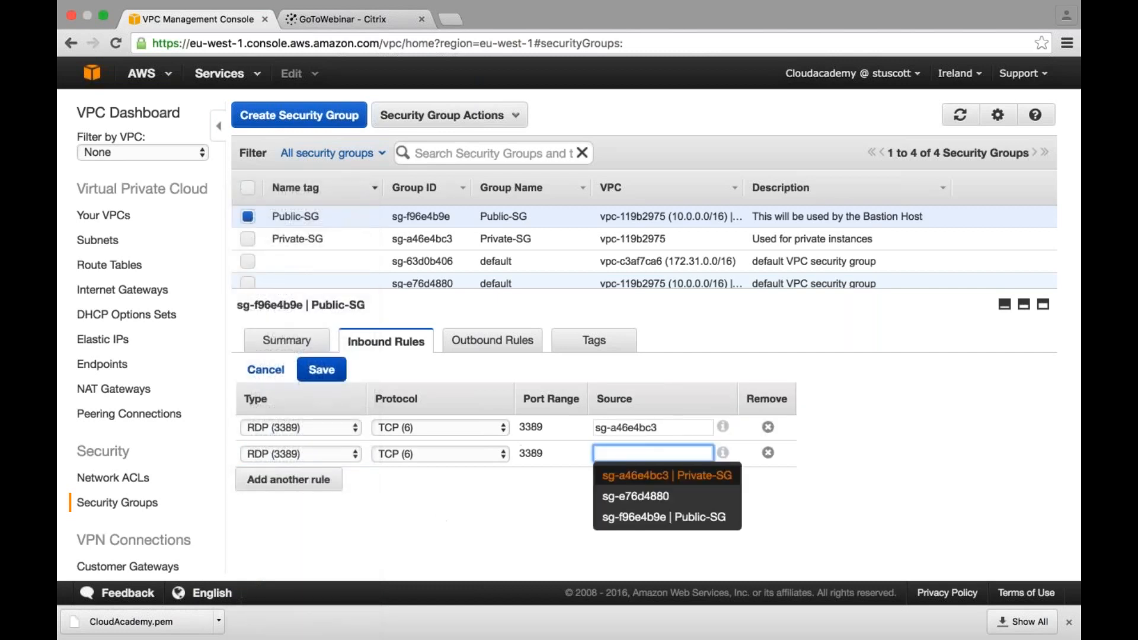
type("2.127.")
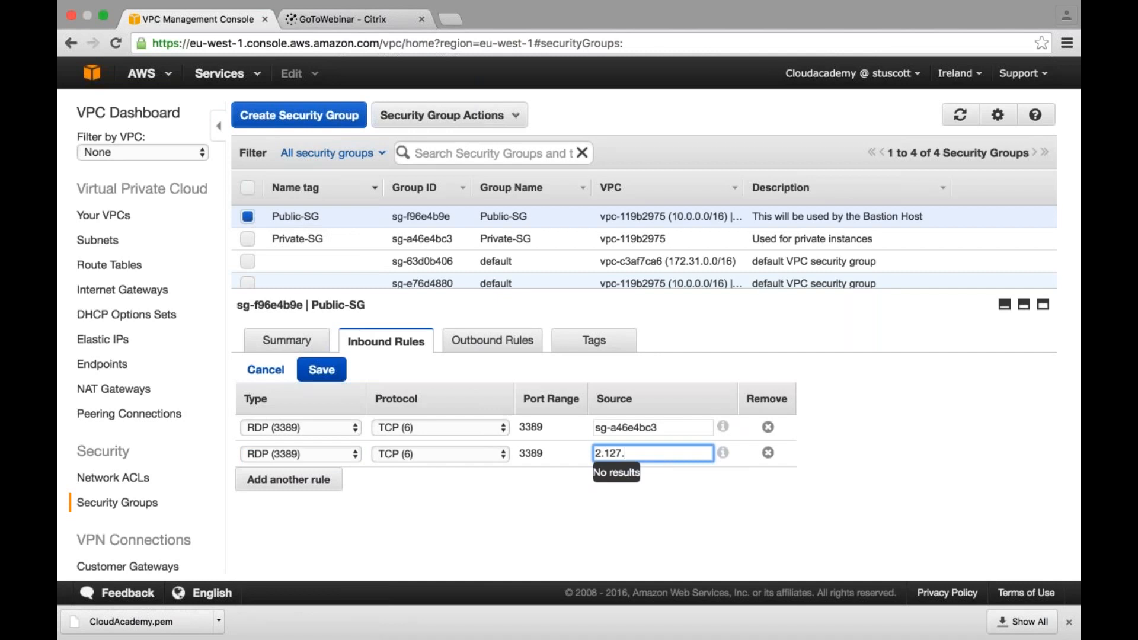
type("193.99")
left_click(321, 370)
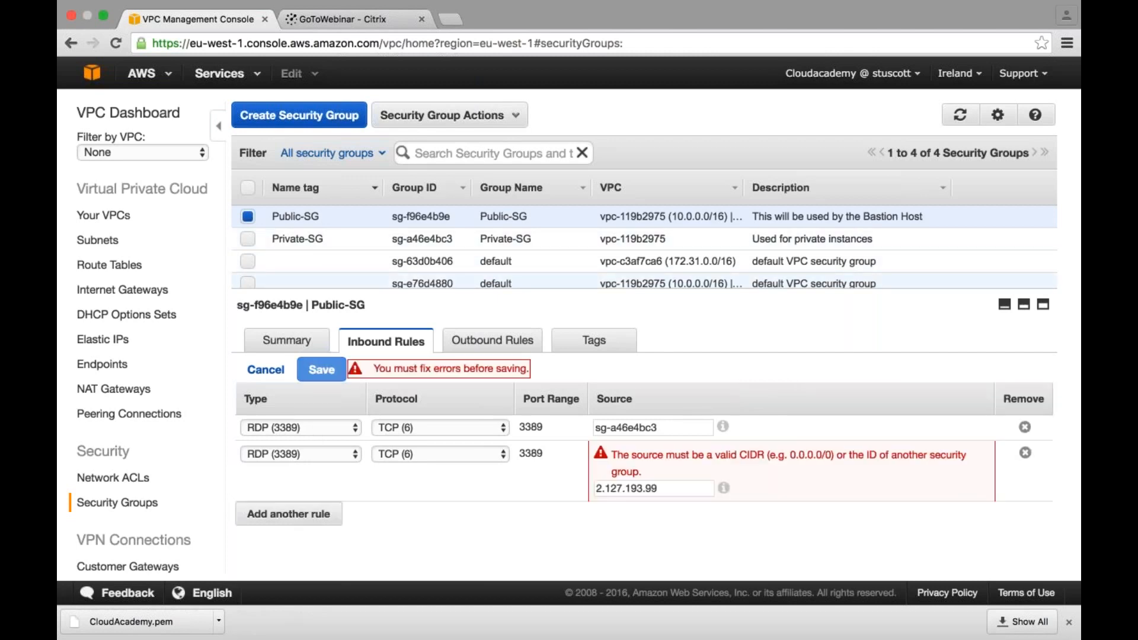
left_click(687, 490)
type("/32")
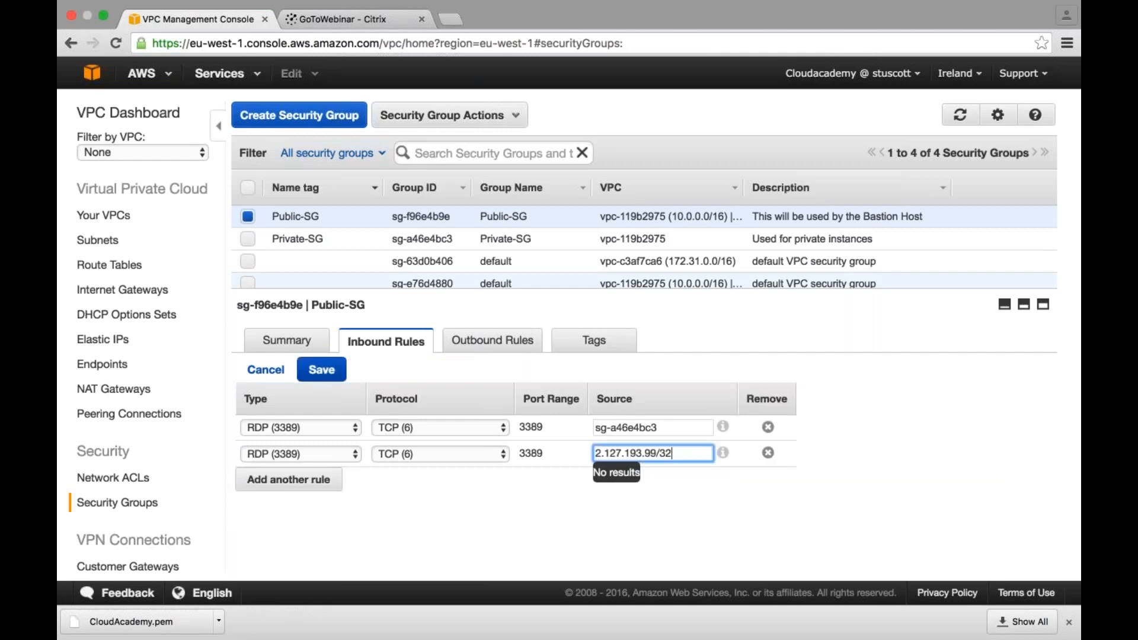
left_click(322, 369)
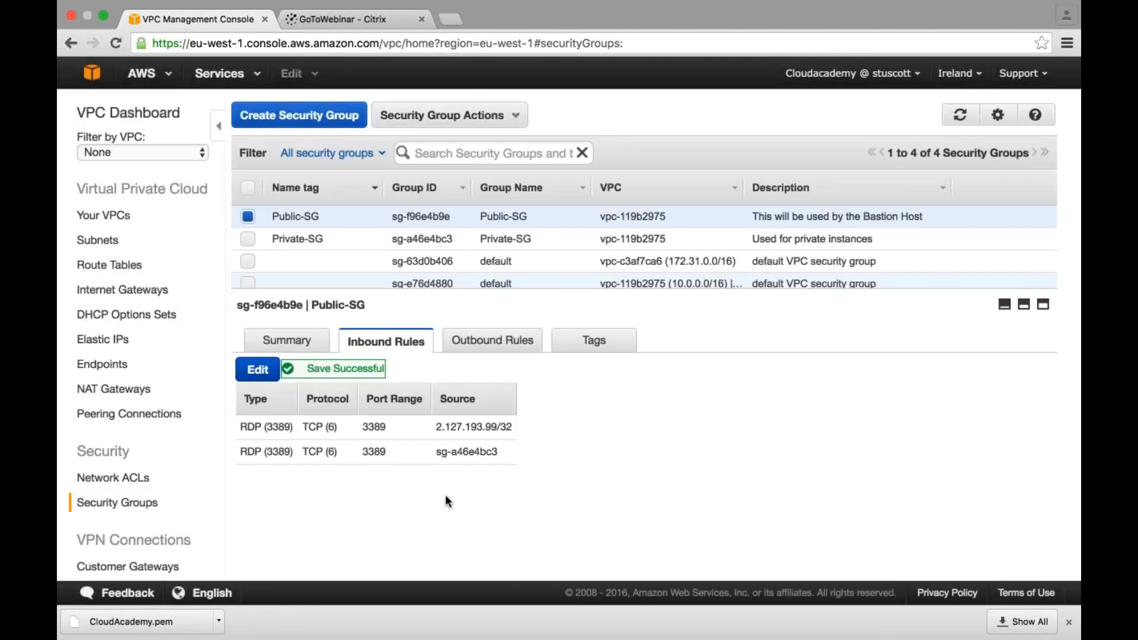
- Review the inbound rules of Private-SG and of Public-SG
left_click(246, 221)
left_click(249, 239)
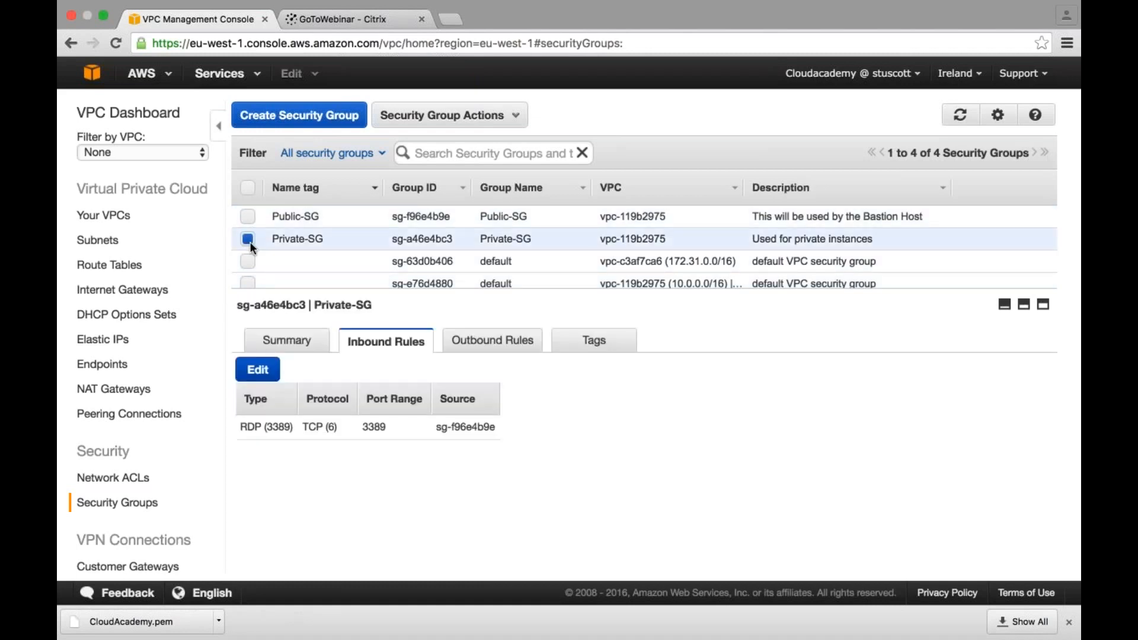
left_click(248, 239)
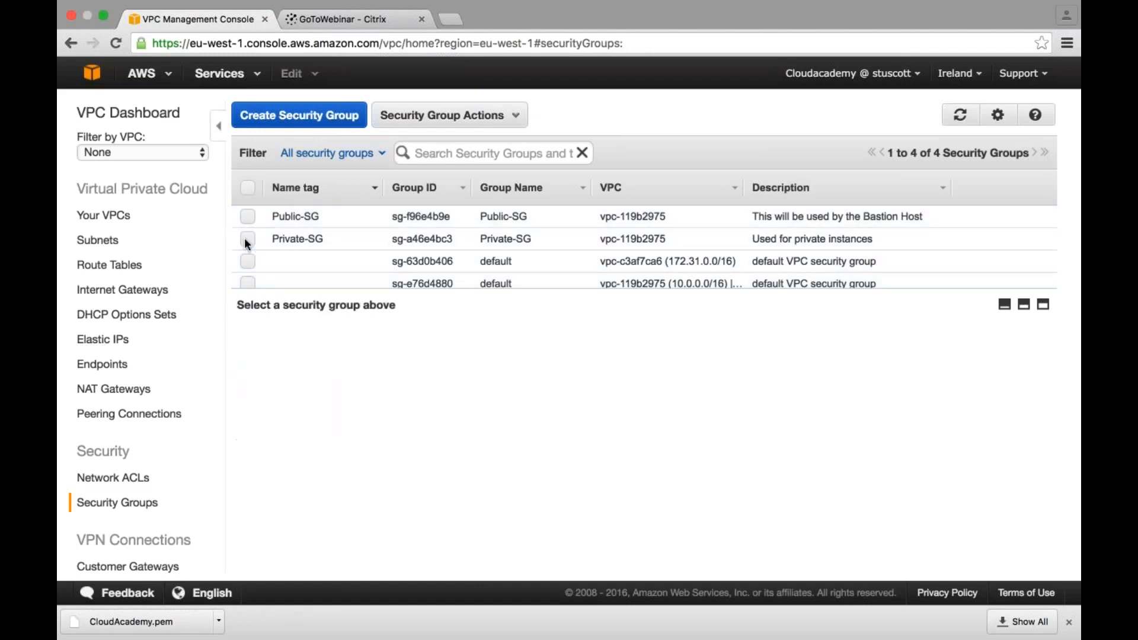
left_click(247, 214)
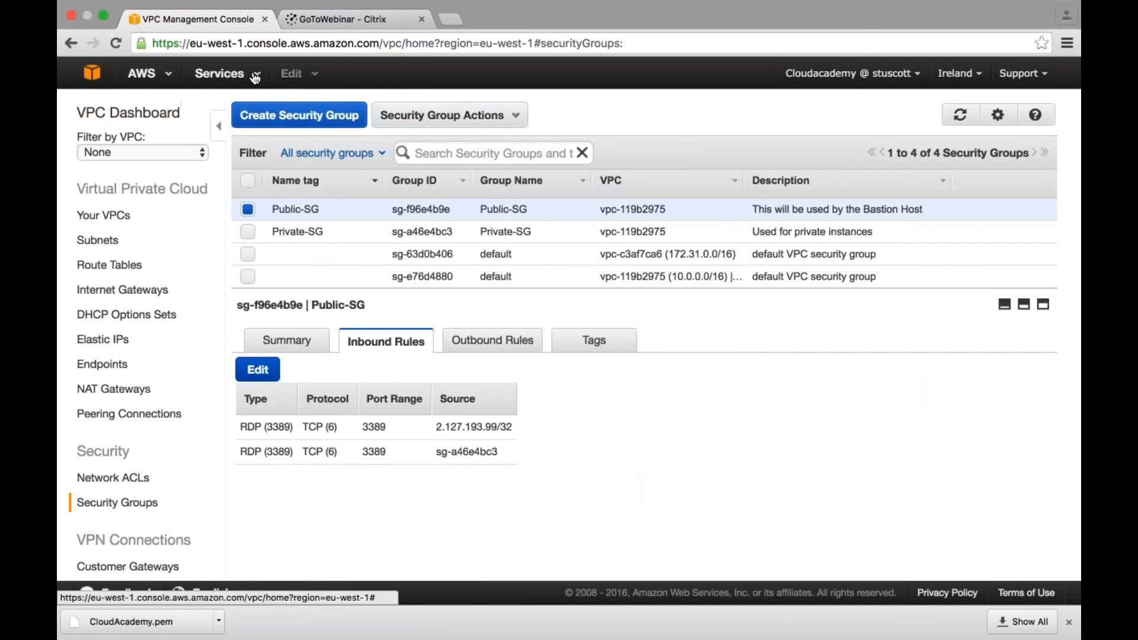
- In EC2, start launching an instance from the Microsoft Windows Server 2012 R2 Base AMI with type t2.nano and continue to the instance details
left_click(356, 76)
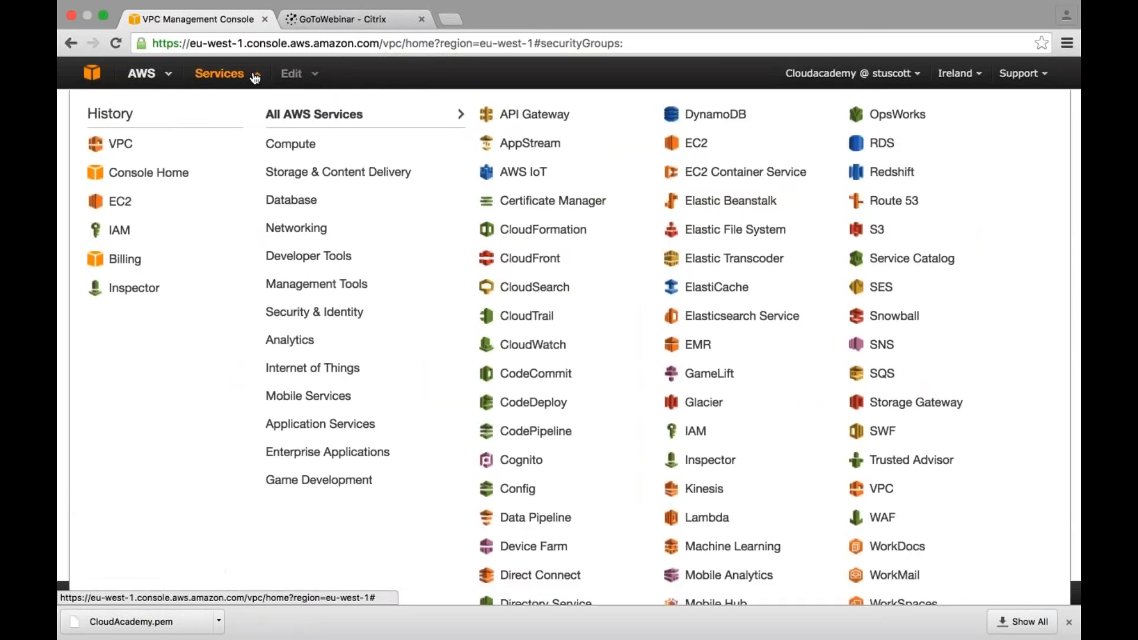
left_click(118, 205)
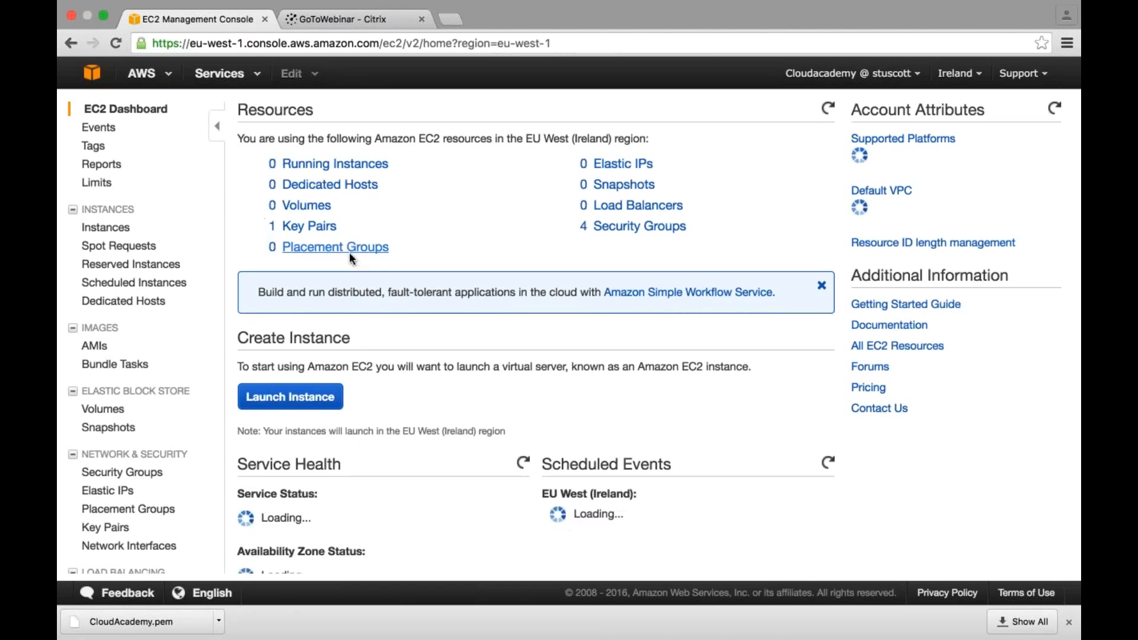
left_click(290, 397)
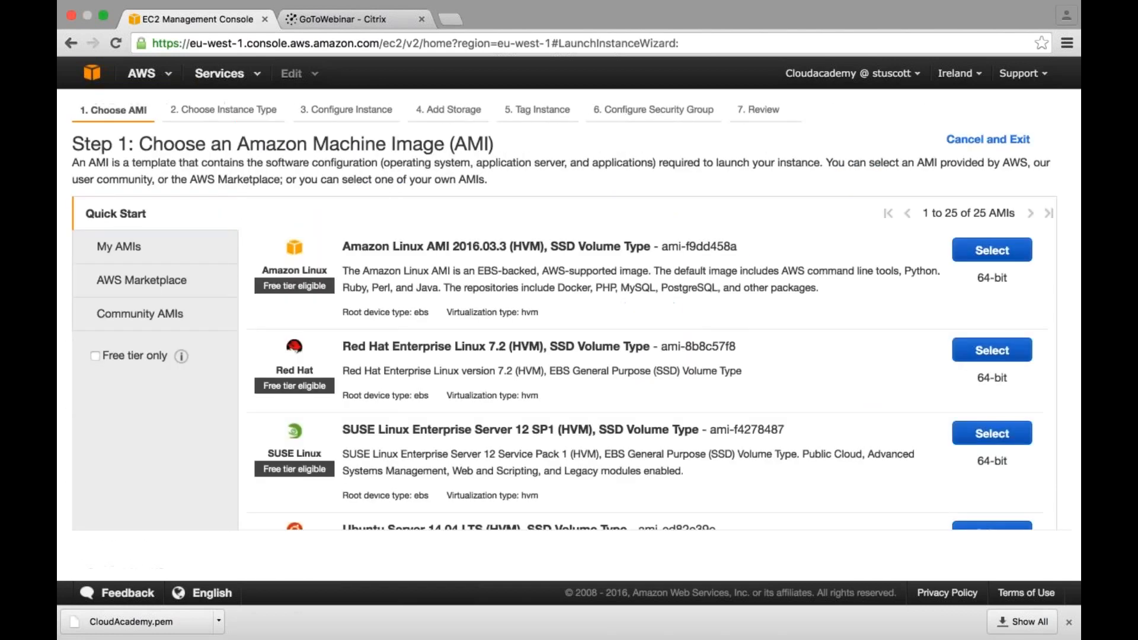
scroll(1015, 436, "down", 5)
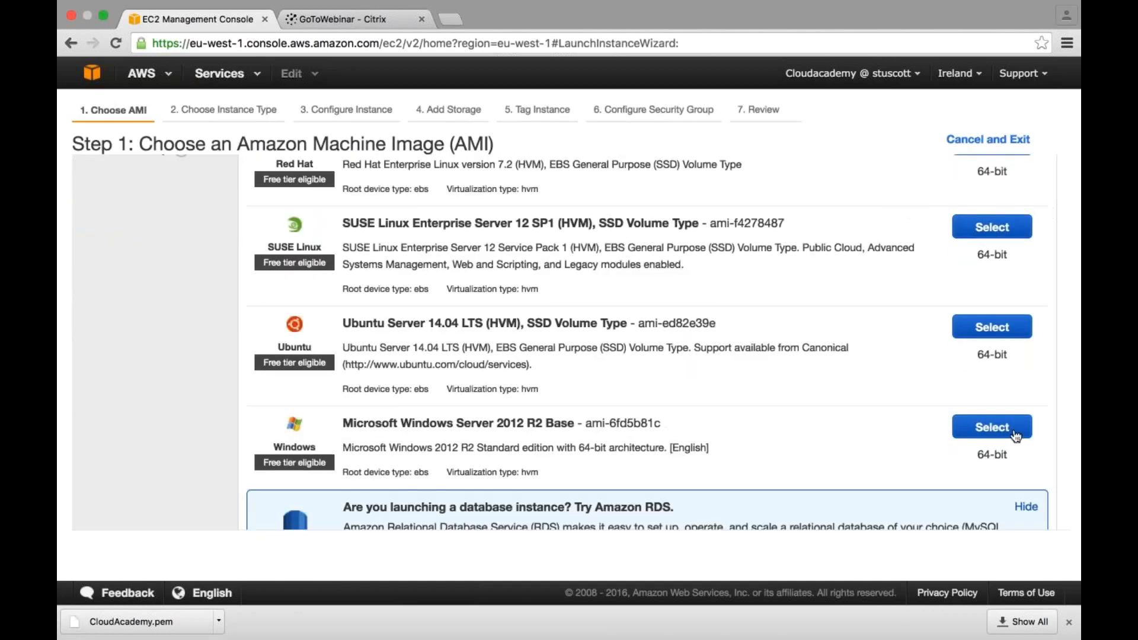
left_click(1014, 435)
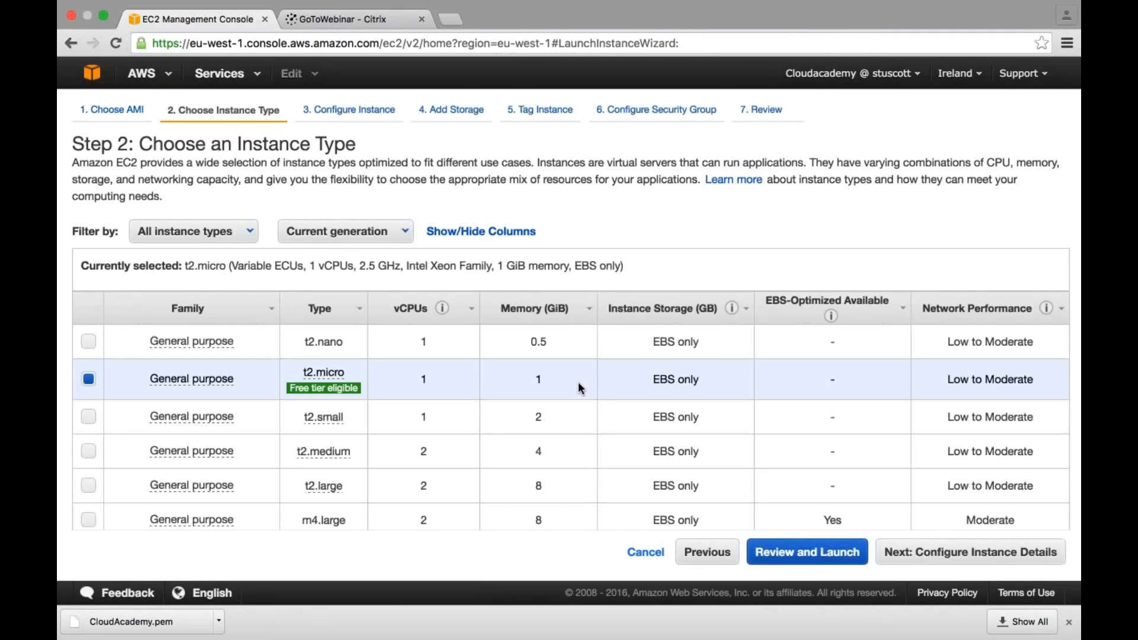
left_click(88, 341)
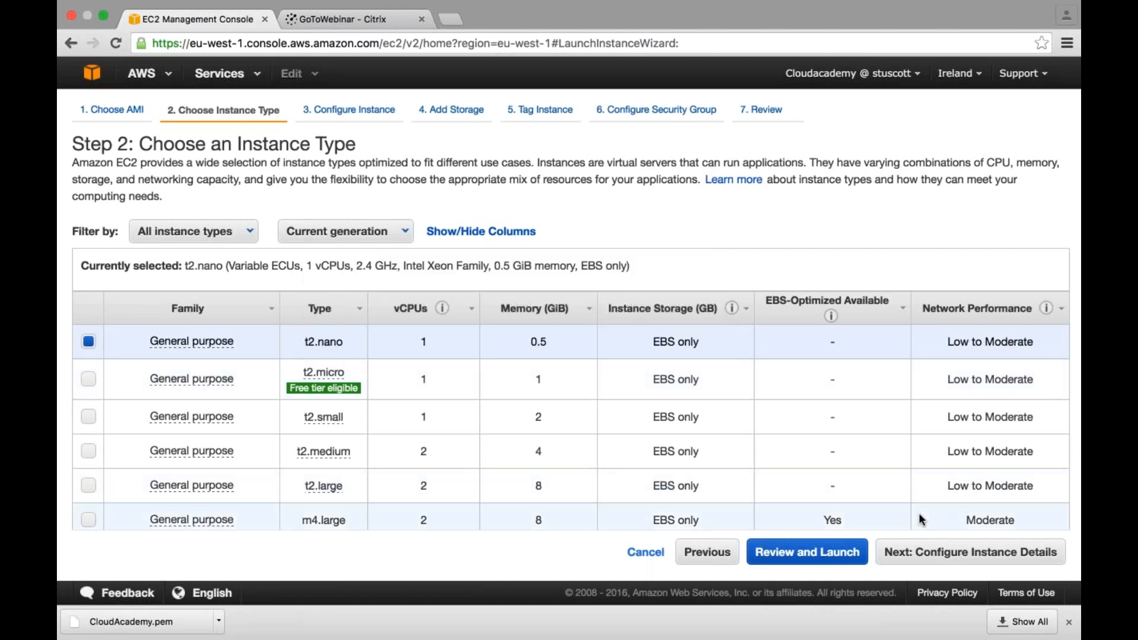
left_click(968, 559)
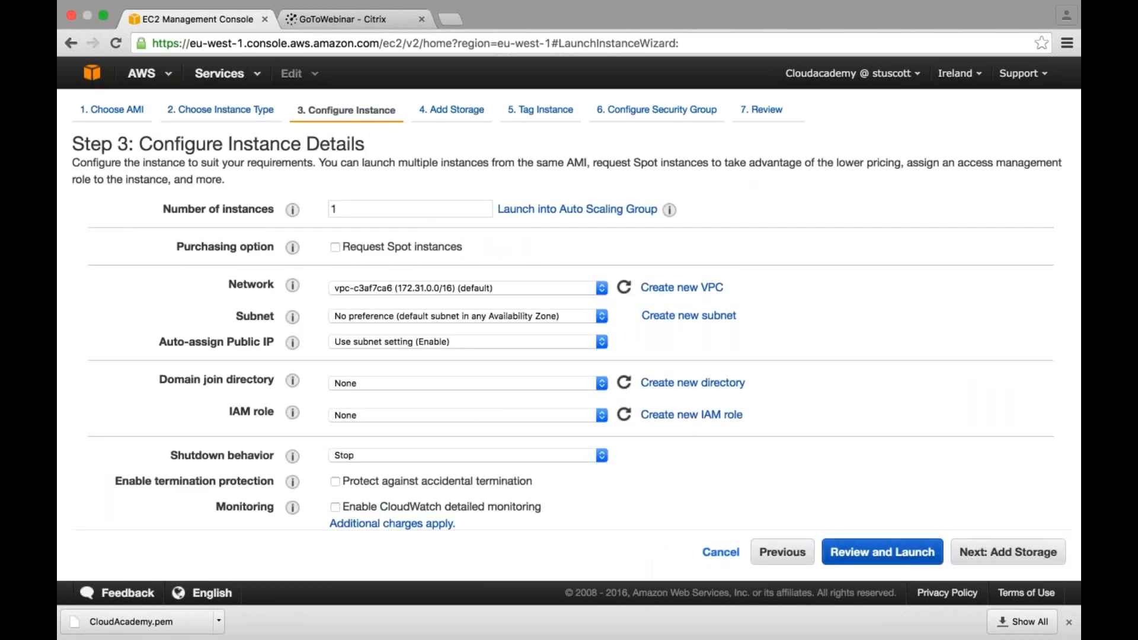
- Set the instance's network to the CloudAcademy VPC, its subnet to Public-Subnet, and enable auto-assign public IP
scroll(574, 453, "down", 1)
scroll(575, 454, "down", 2)
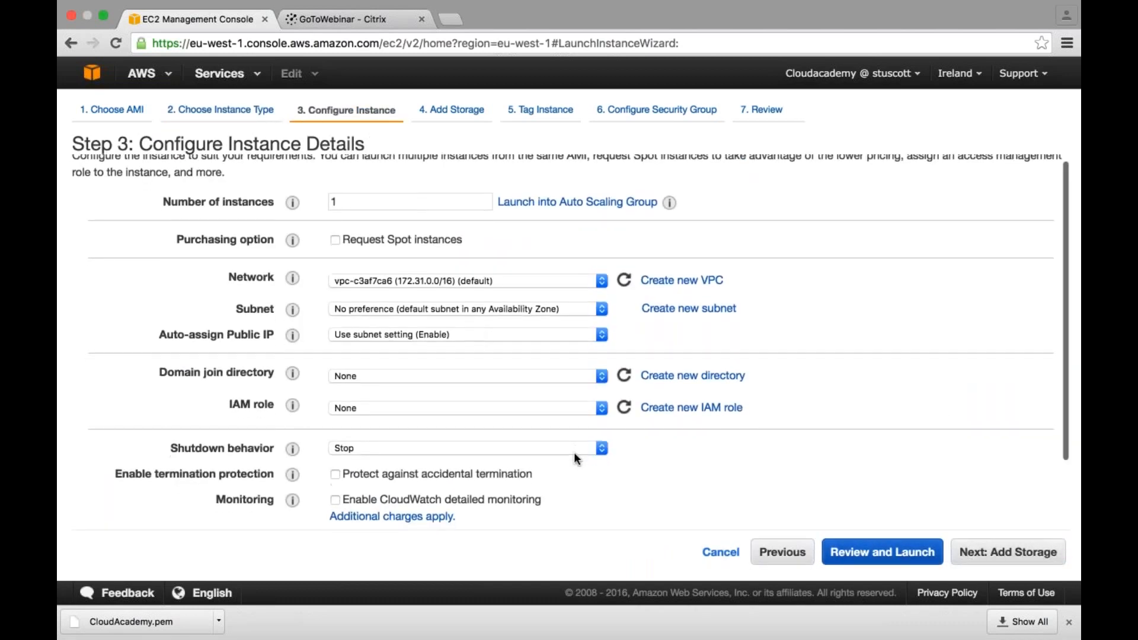
scroll(565, 443, "down", 2)
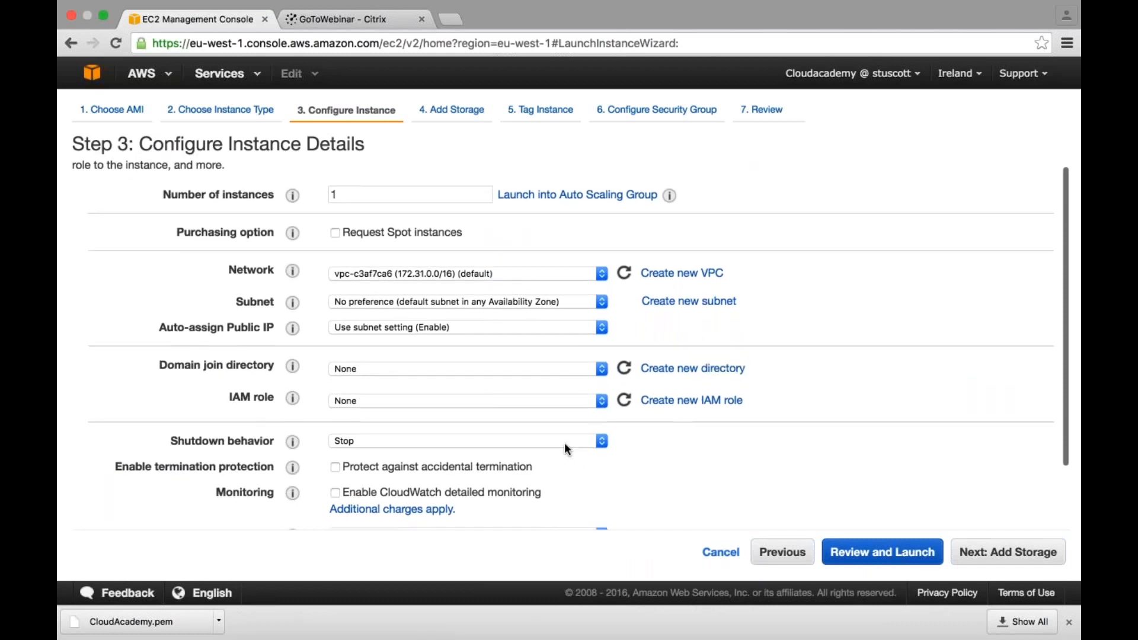
left_click(519, 270)
left_click(522, 282)
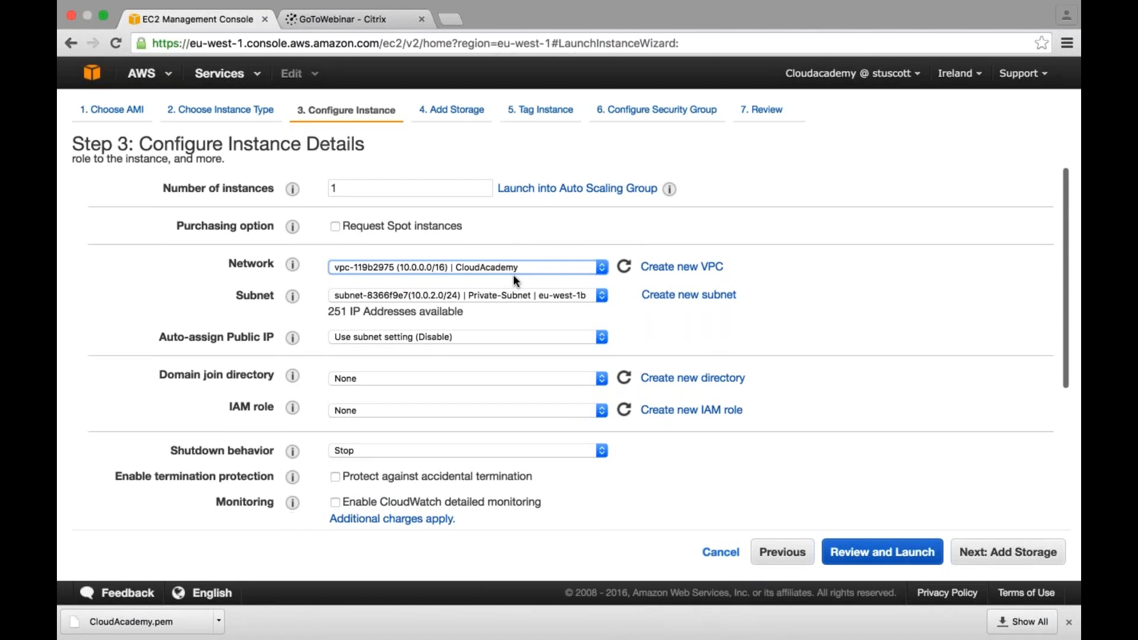
scroll(525, 291, "up", 1)
left_click(528, 297)
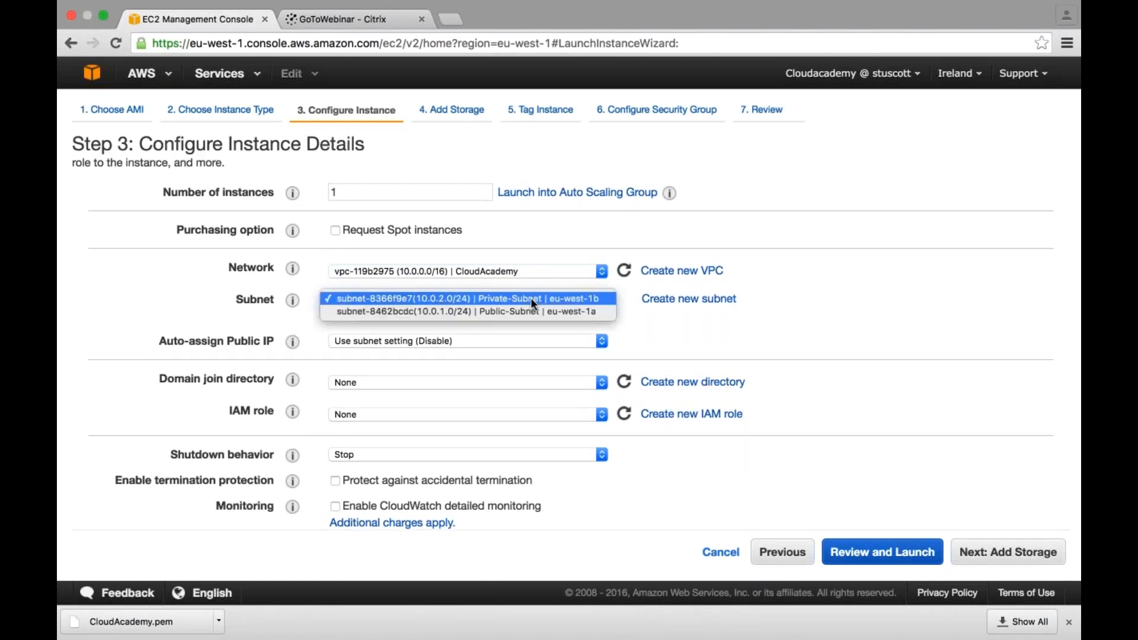
left_click(488, 311)
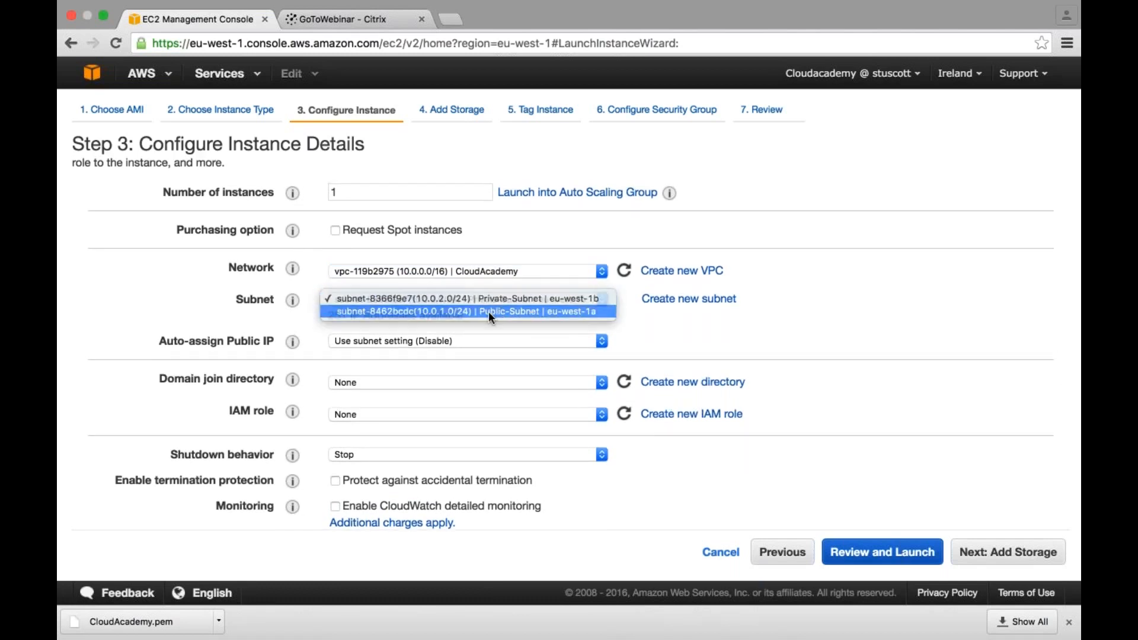
left_click(436, 343)
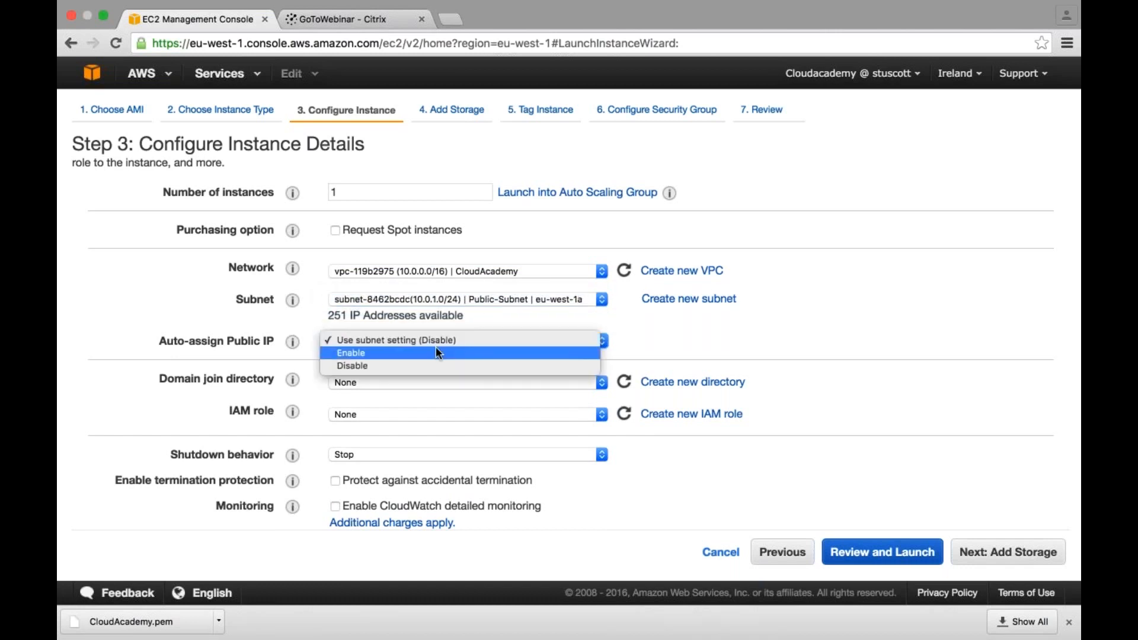
left_click(437, 352)
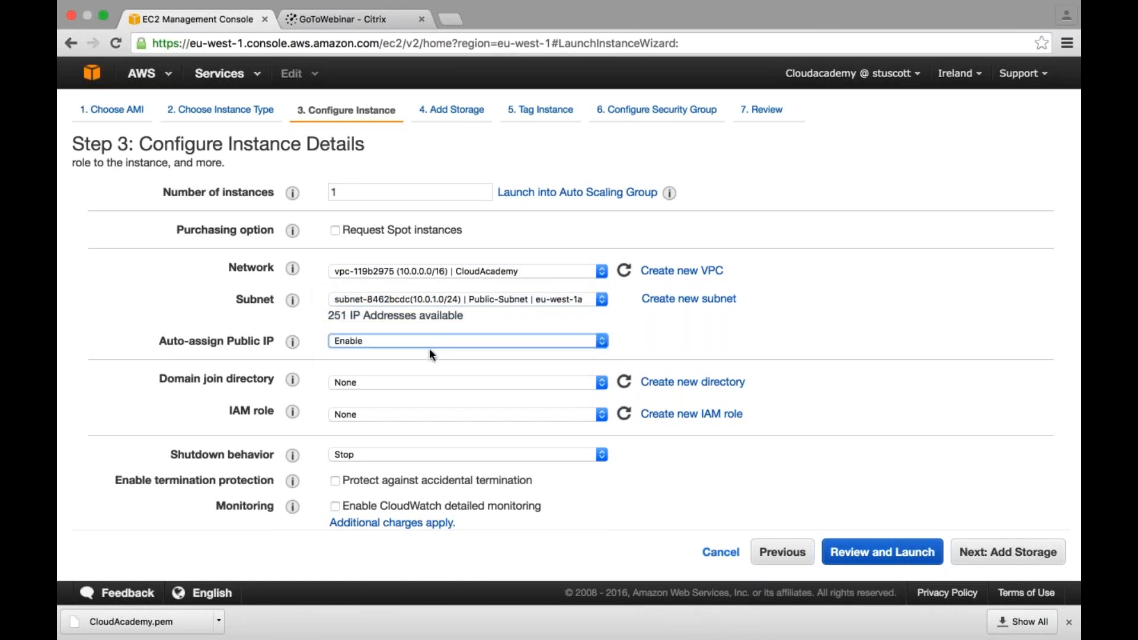
scroll(446, 367, "up", 1)
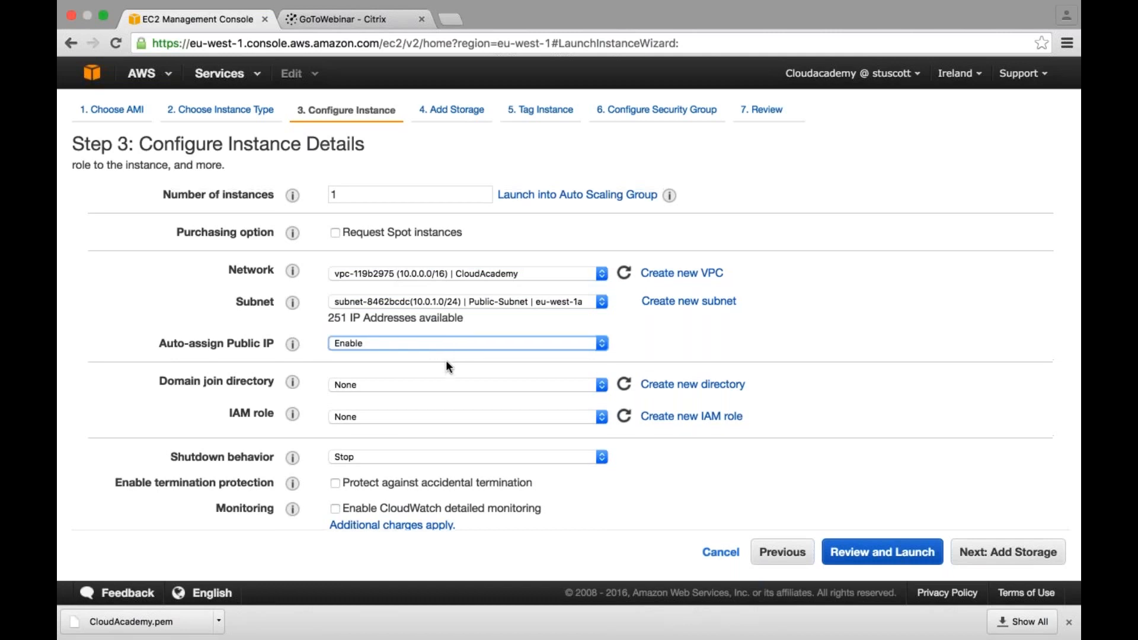
- Continue past the storage settings and give the instance the Name tag value BastionHost
scroll(453, 442, "down", 5)
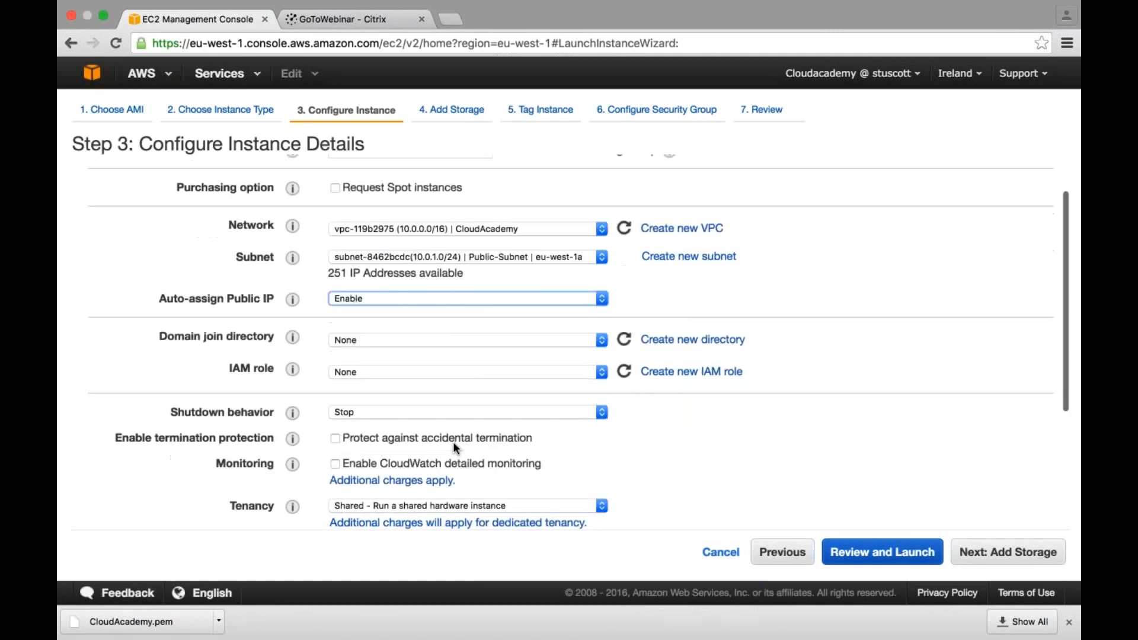
scroll(453, 442, "down", 2)
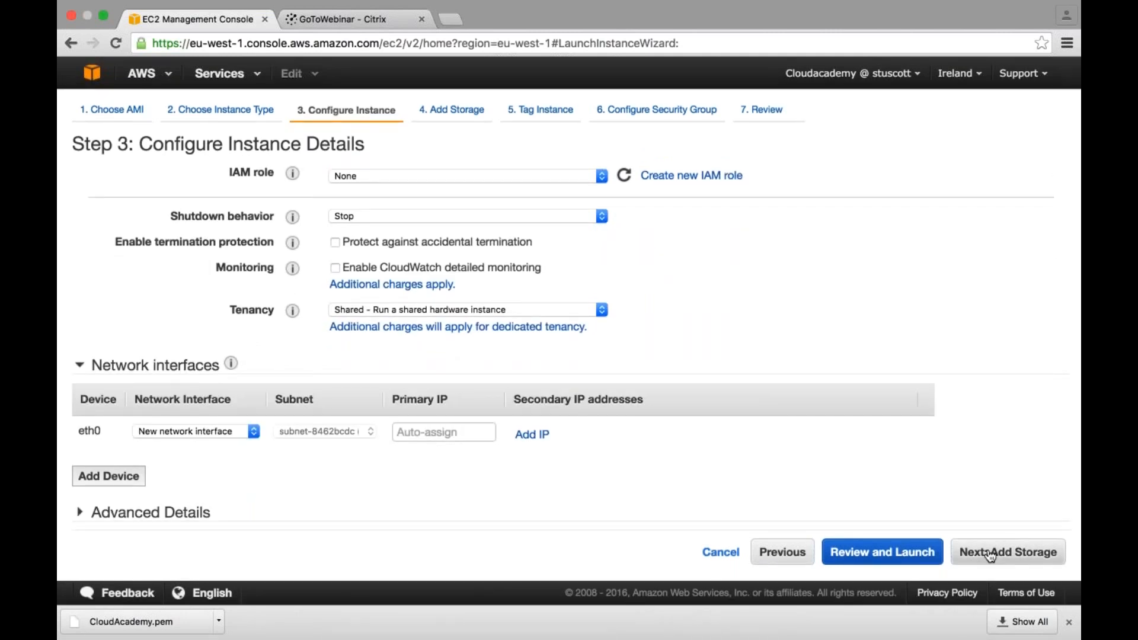
left_click(1007, 549)
left_click(995, 551)
type("BastionHost")
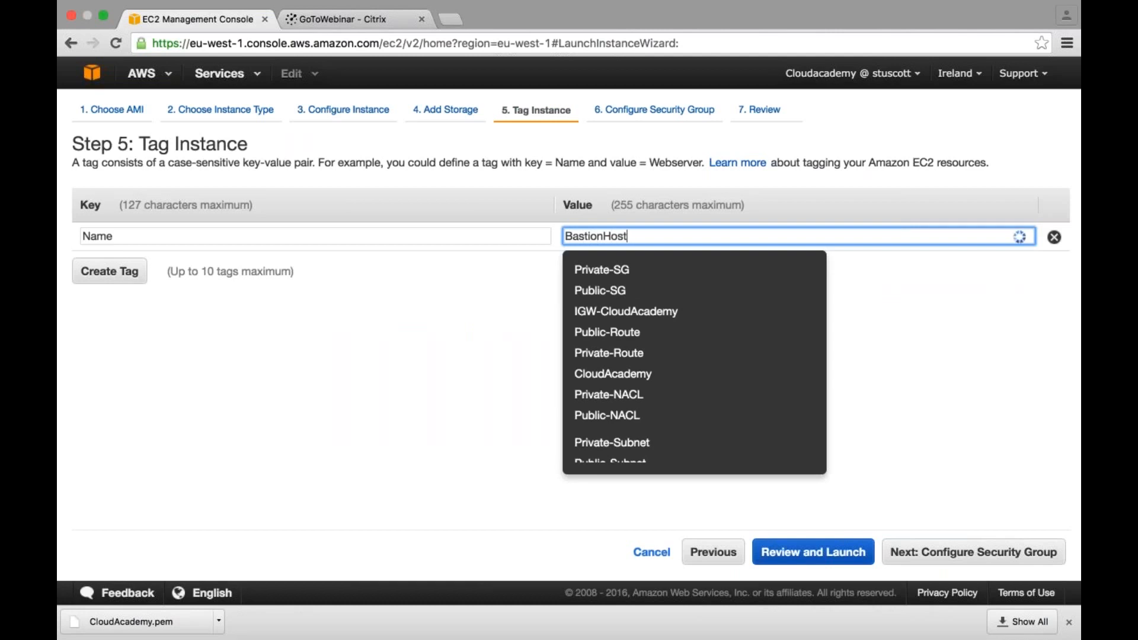
- Assign the existing security group Public-SG to the bastion instance and continue to the launch review
left_click(962, 559)
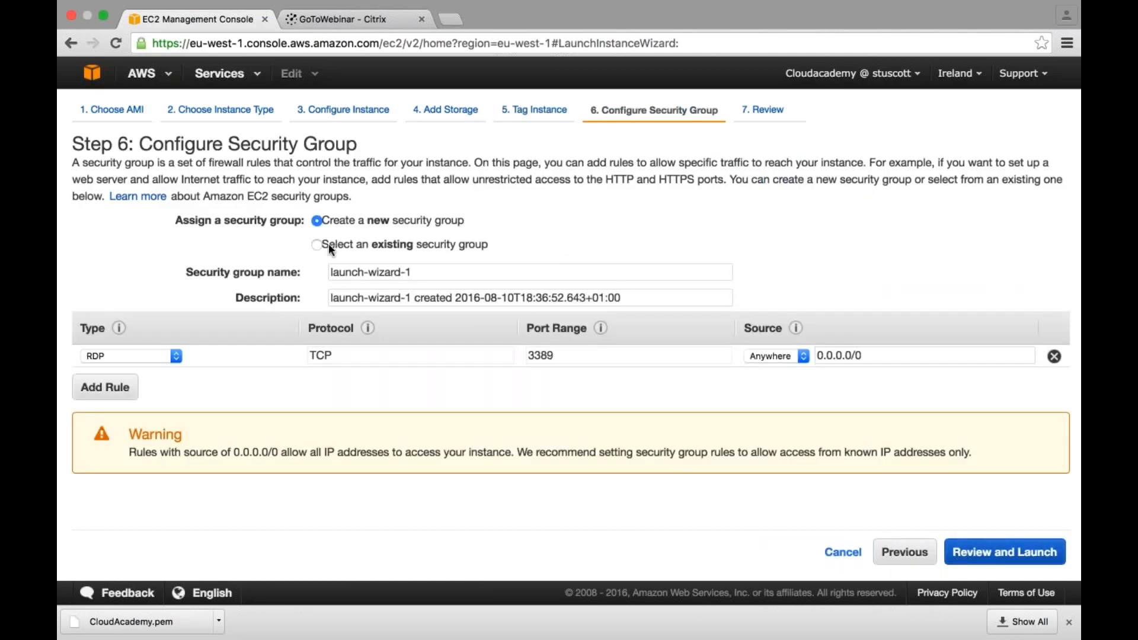
left_click(329, 244)
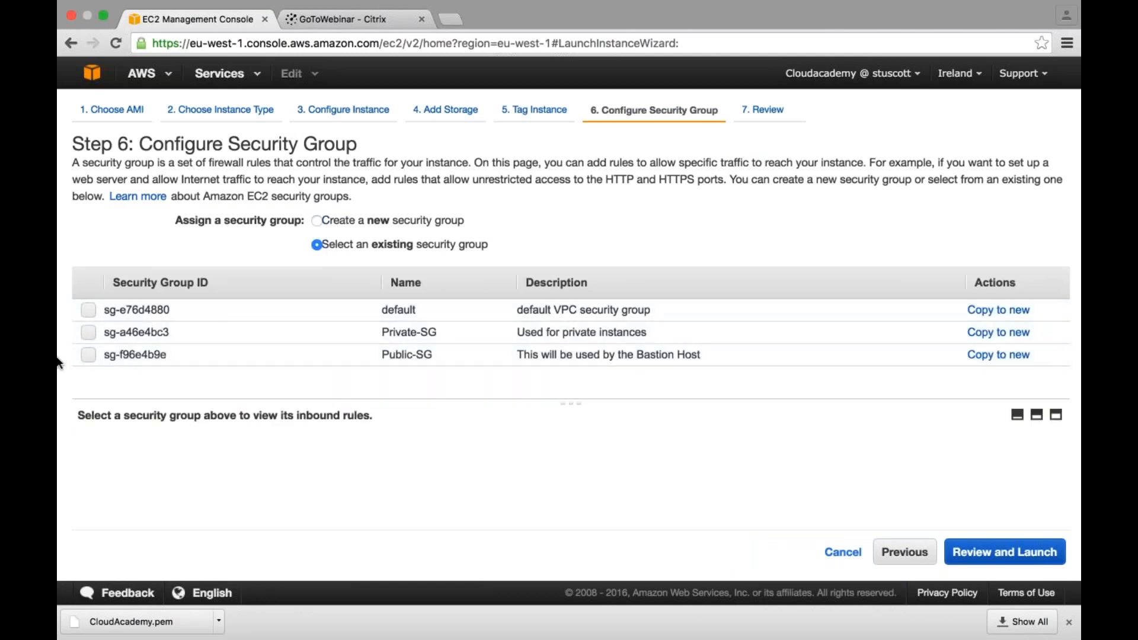
left_click(88, 356)
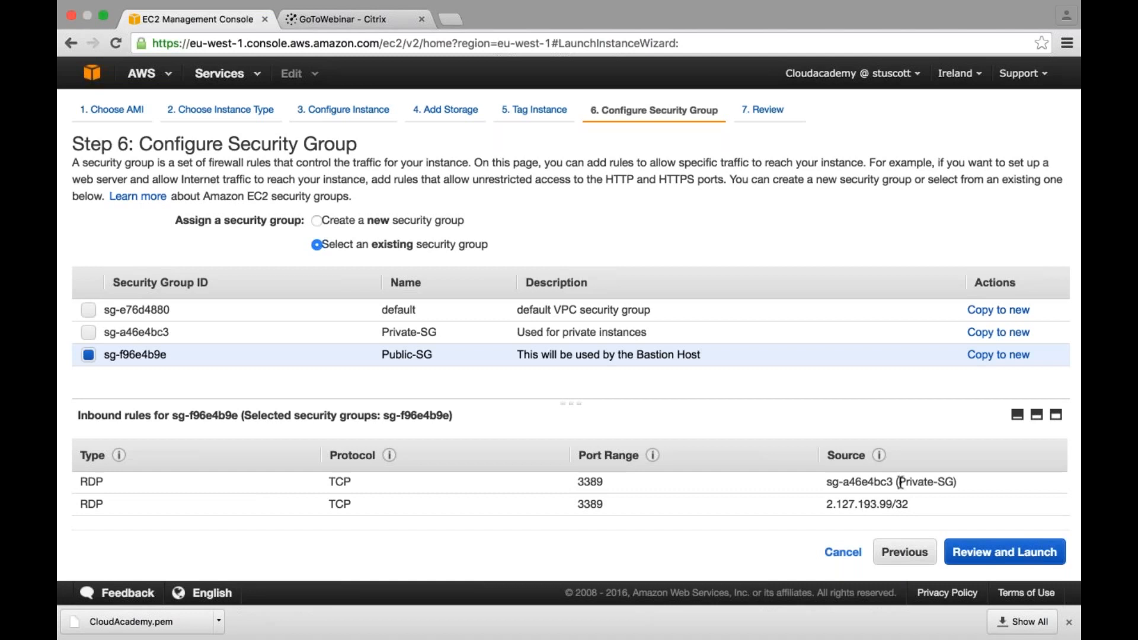
left_click(1004, 552)
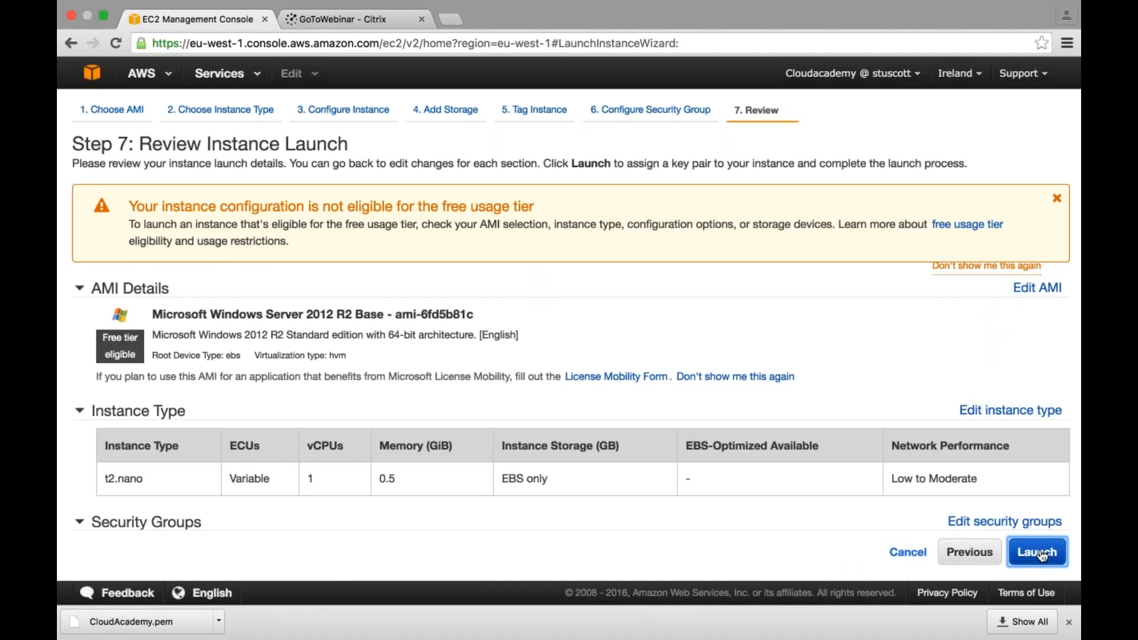
- Launch the bastion instance with a new key pair named Demo, downloading its private key file first
left_click(1041, 555)
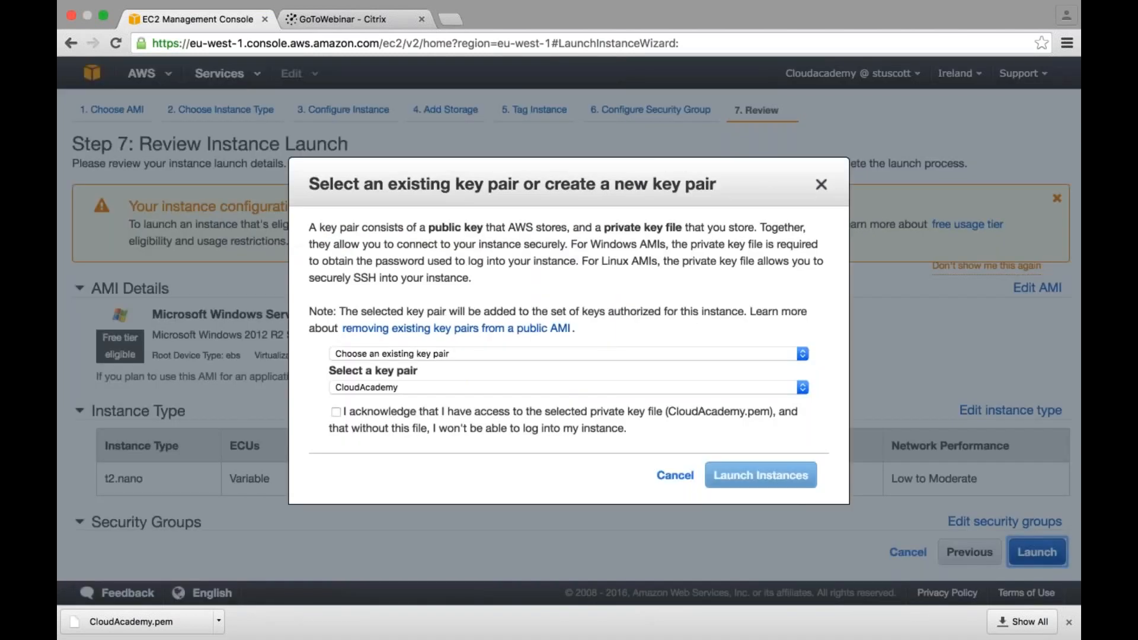
left_click(483, 353)
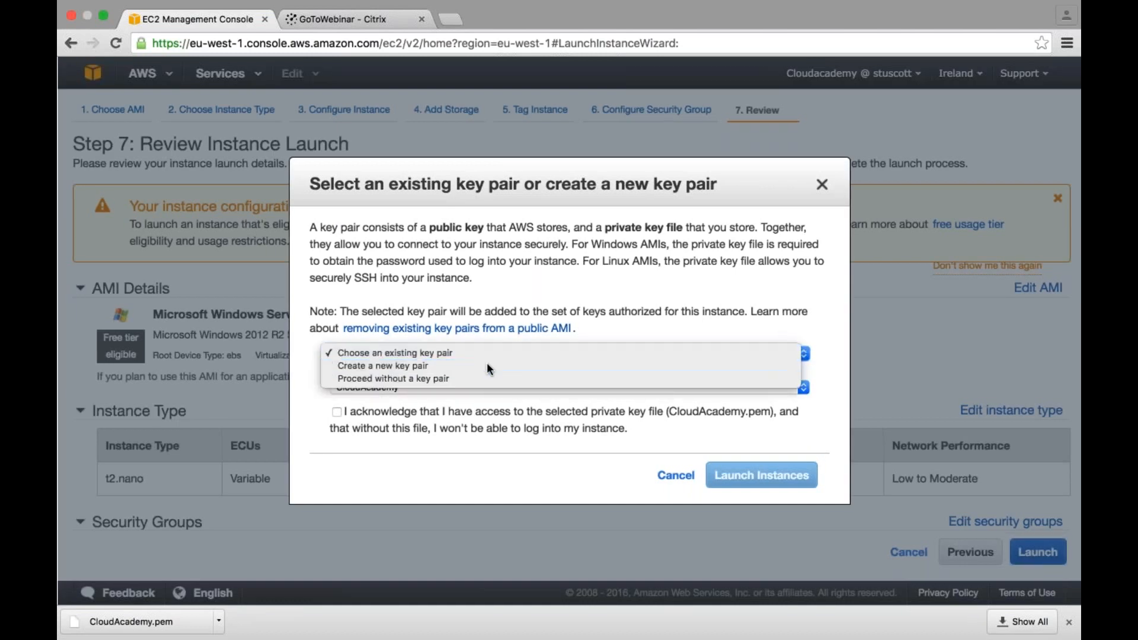
left_click(487, 362)
left_click(366, 390)
type("Demo")
left_click(729, 420)
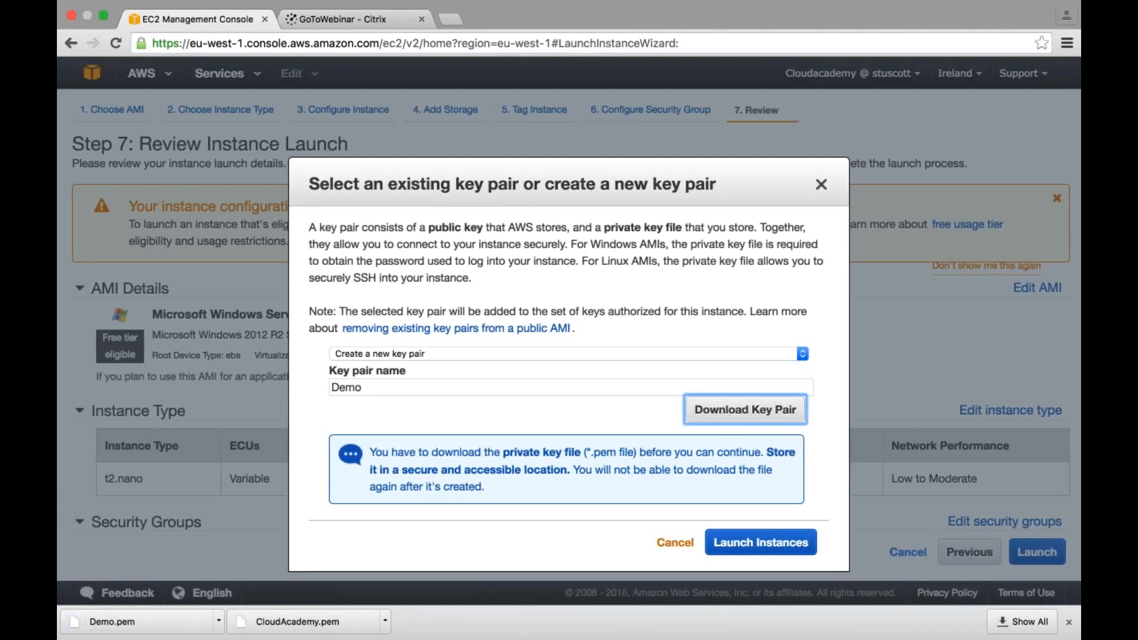
left_click(762, 543)
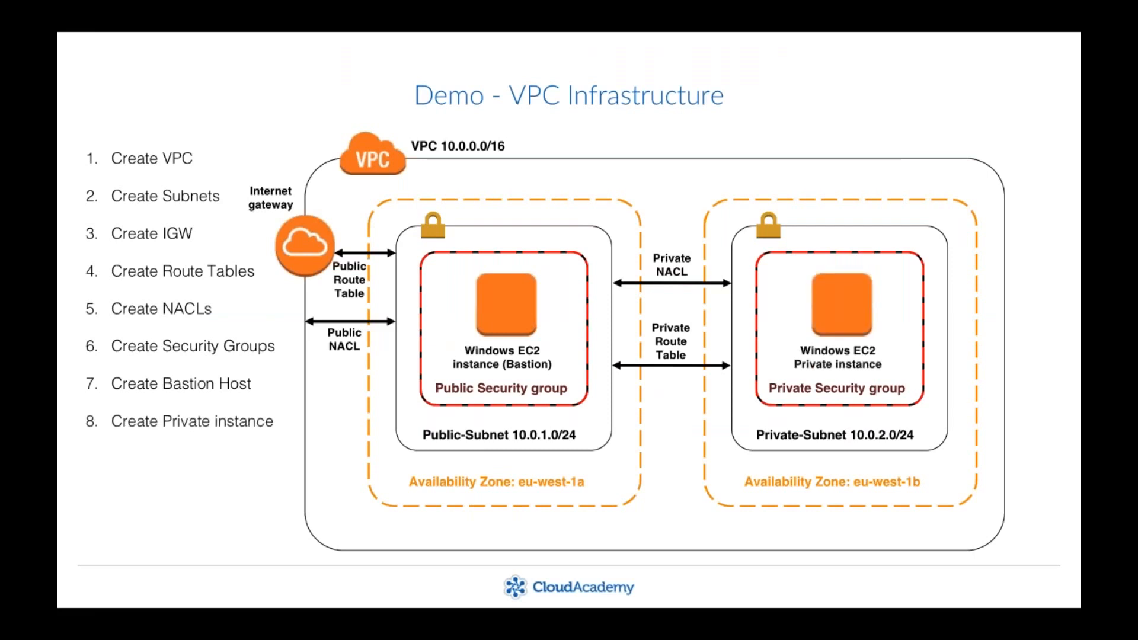
- Return to the EC2 dashboard in the browser and start launching another instance with type t2.nano
key("super+Tab")
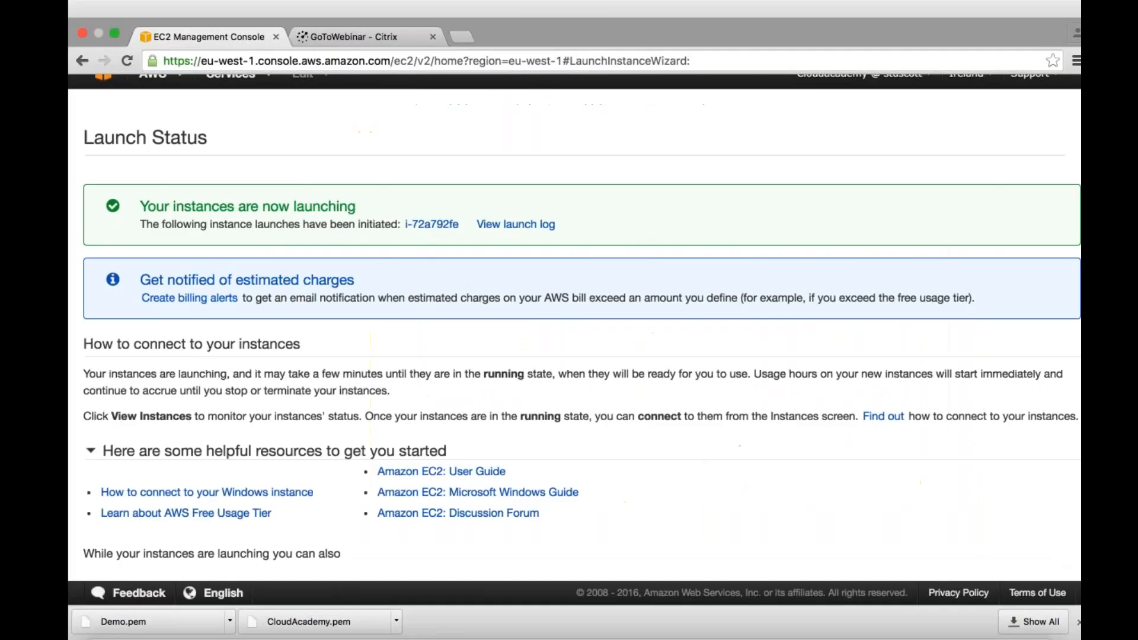
left_click(214, 74)
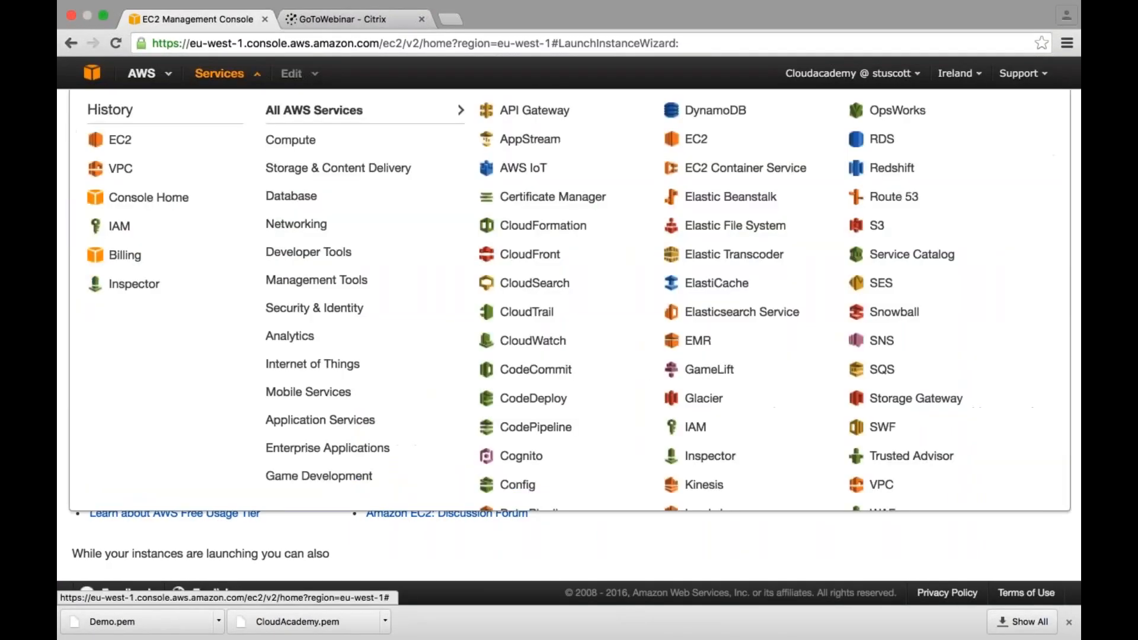
left_click(119, 145)
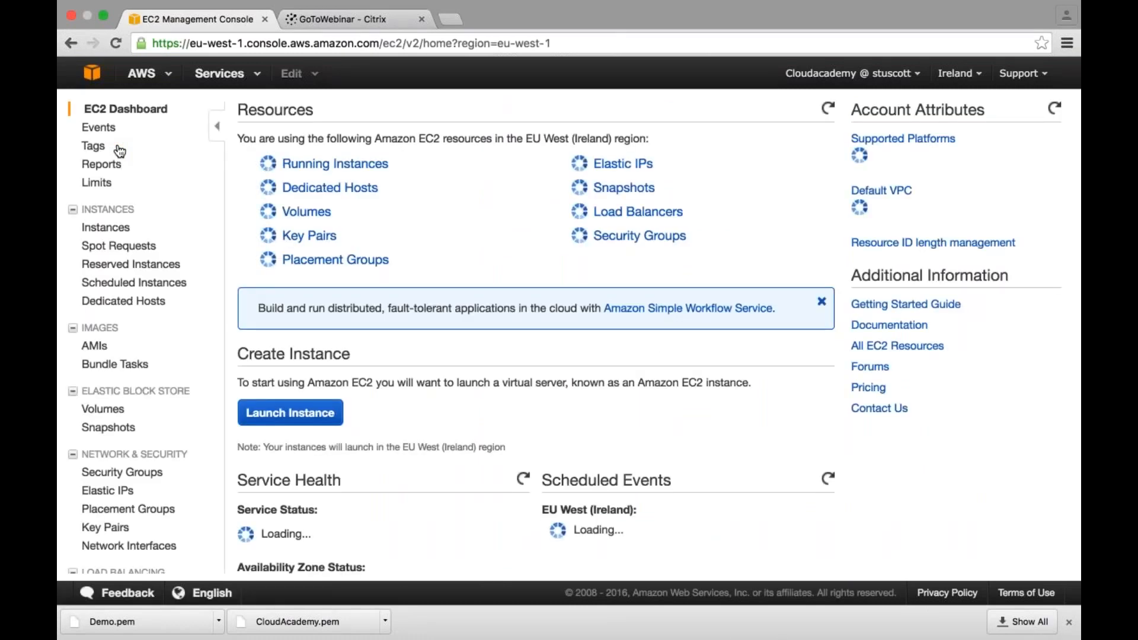
left_click(119, 149)
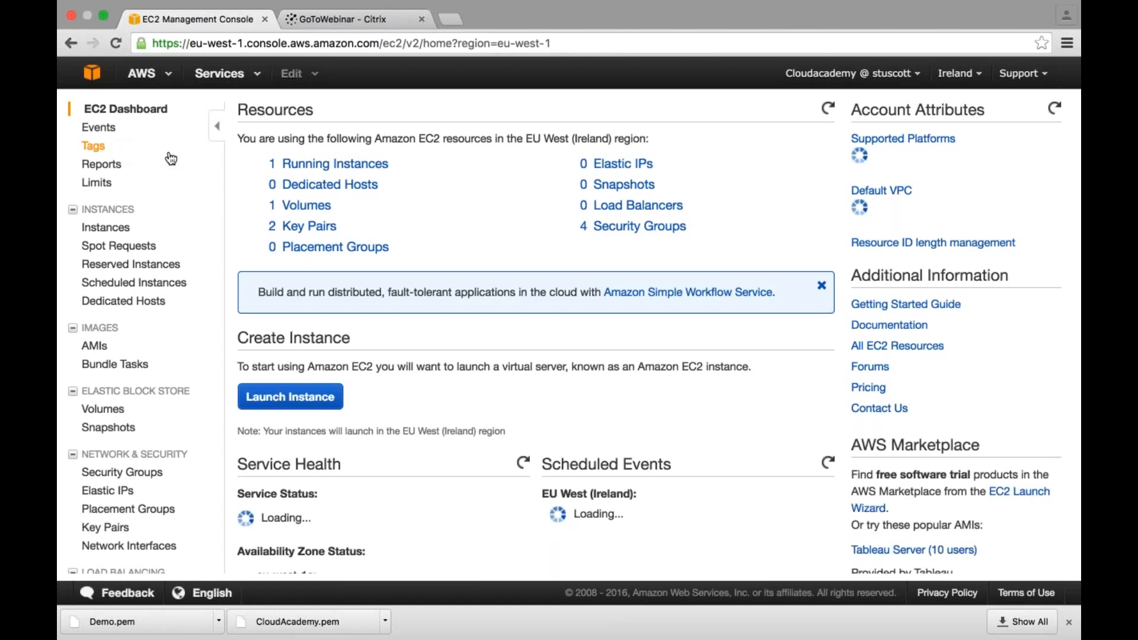
left_click(320, 173)
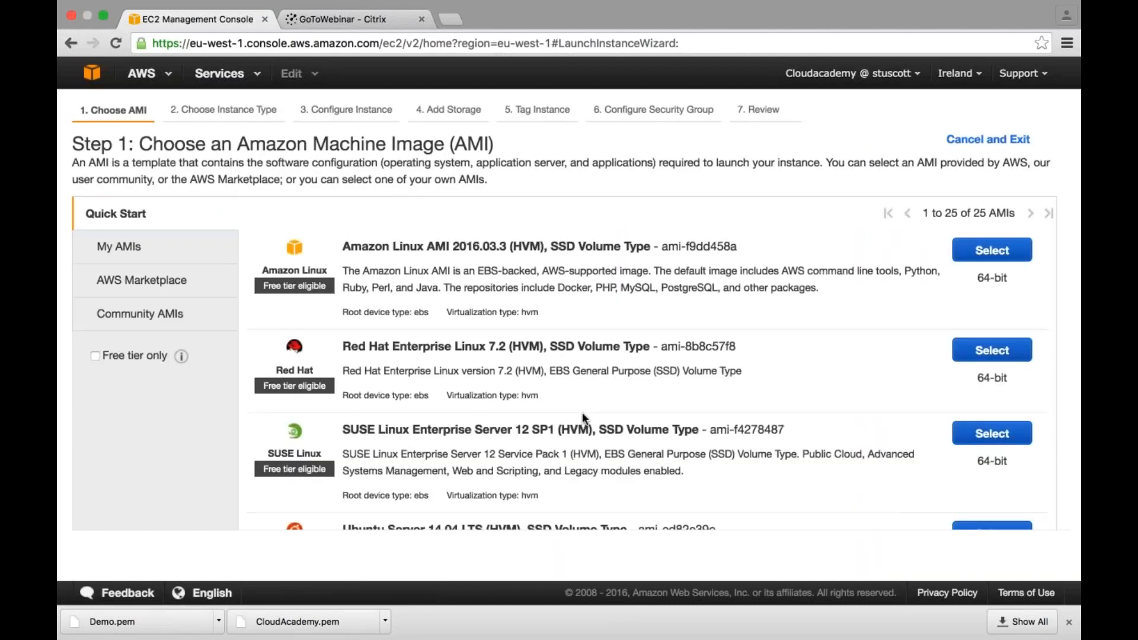
scroll(582, 414, "down", 3)
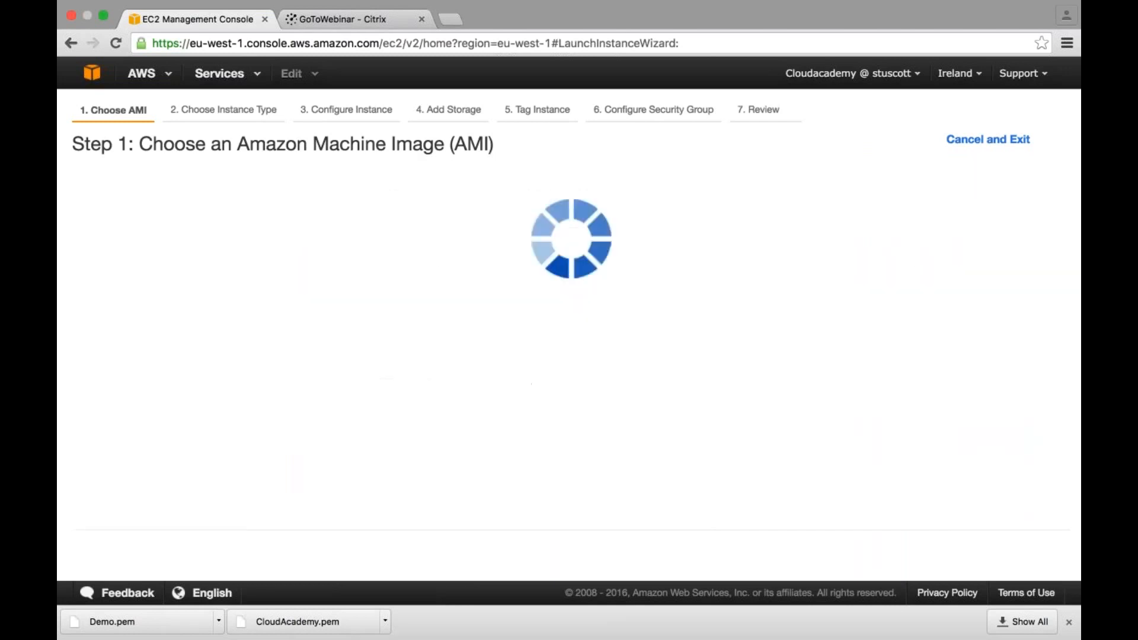
left_click(81, 345)
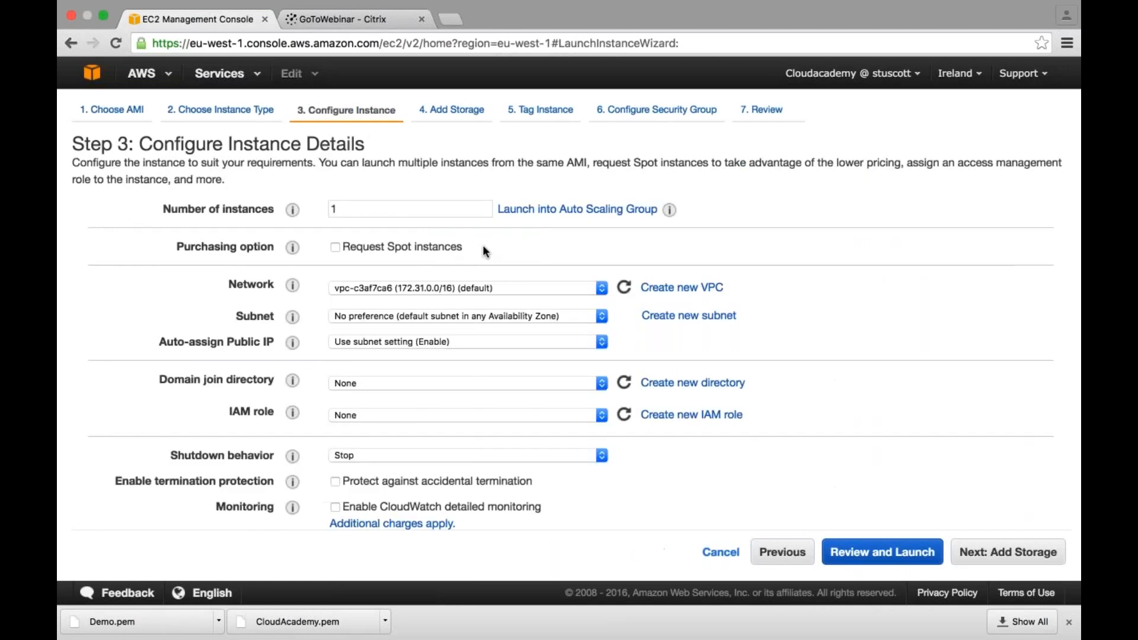
- Set the second instance's network to the CloudAcademy VPC and its subnet to Private-Subnet in eu-west-1b
left_click(488, 287)
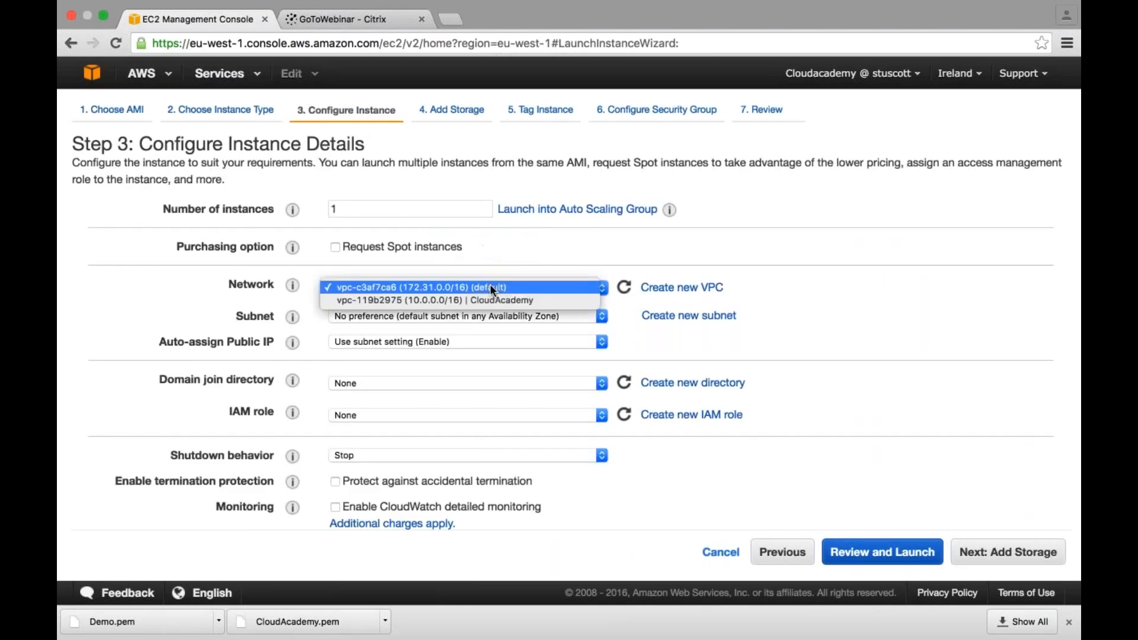
left_click(502, 300)
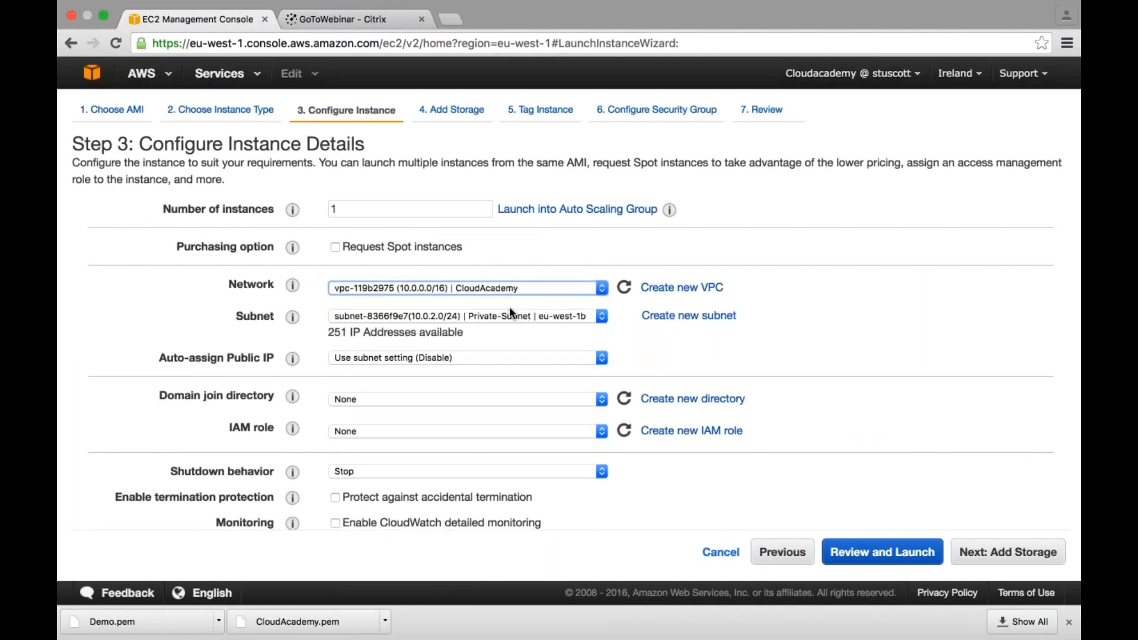
left_click(510, 308)
left_click(493, 316)
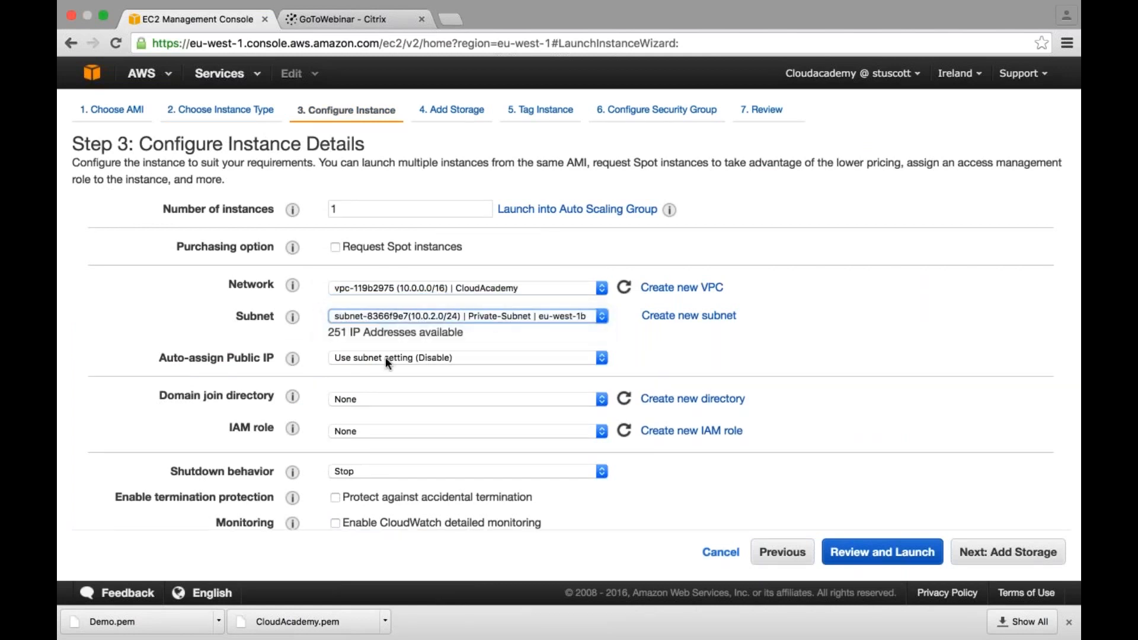
mouse_move(292, 359)
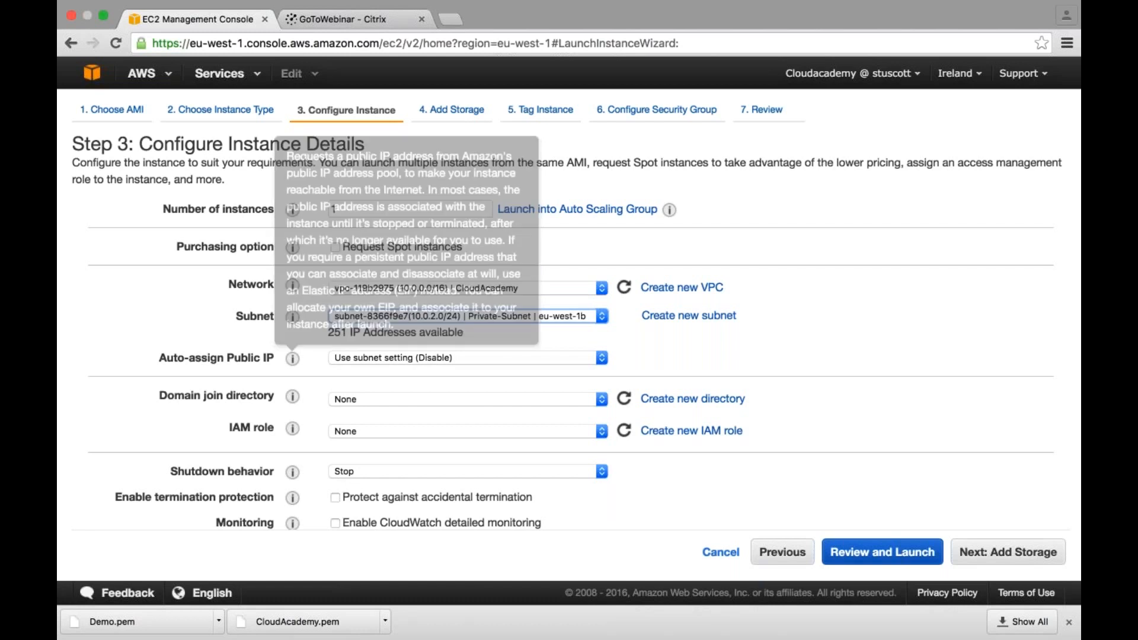
scroll(341, 355, "down", 1)
scroll(337, 351, "down", 1)
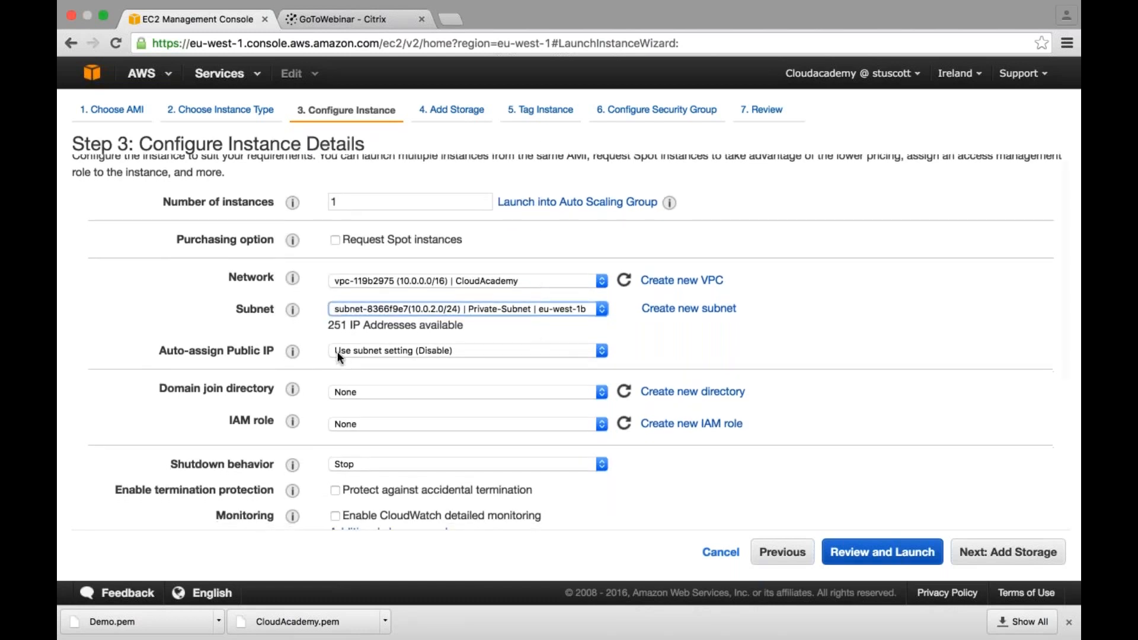
scroll(341, 351, "right", 1)
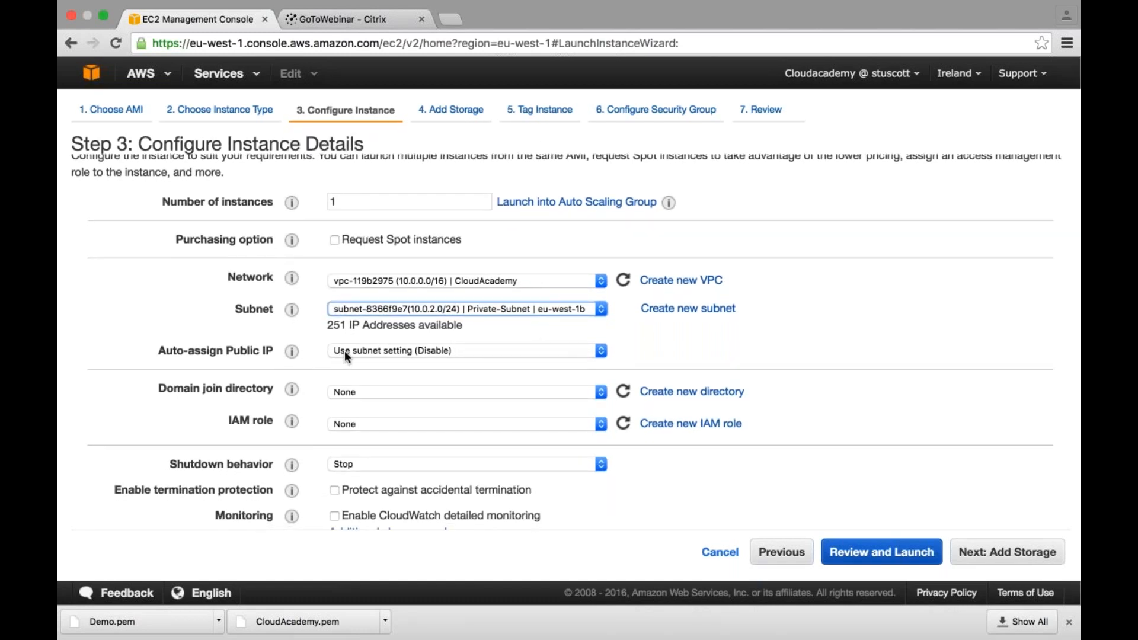
scroll(345, 351, "left", 1)
- Continue past the storage settings and give the second instance the Name tag value PrivateInstance
scroll(345, 351, "down", 1)
scroll(505, 374, "down", 8)
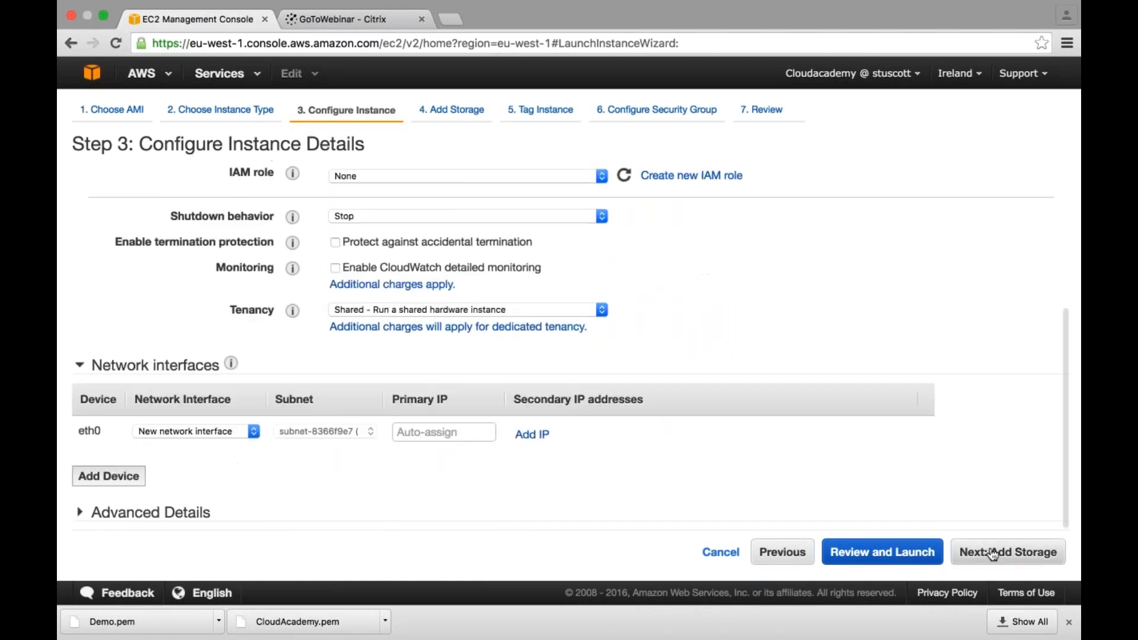
left_click(994, 553)
left_click(996, 551)
type("Pri")
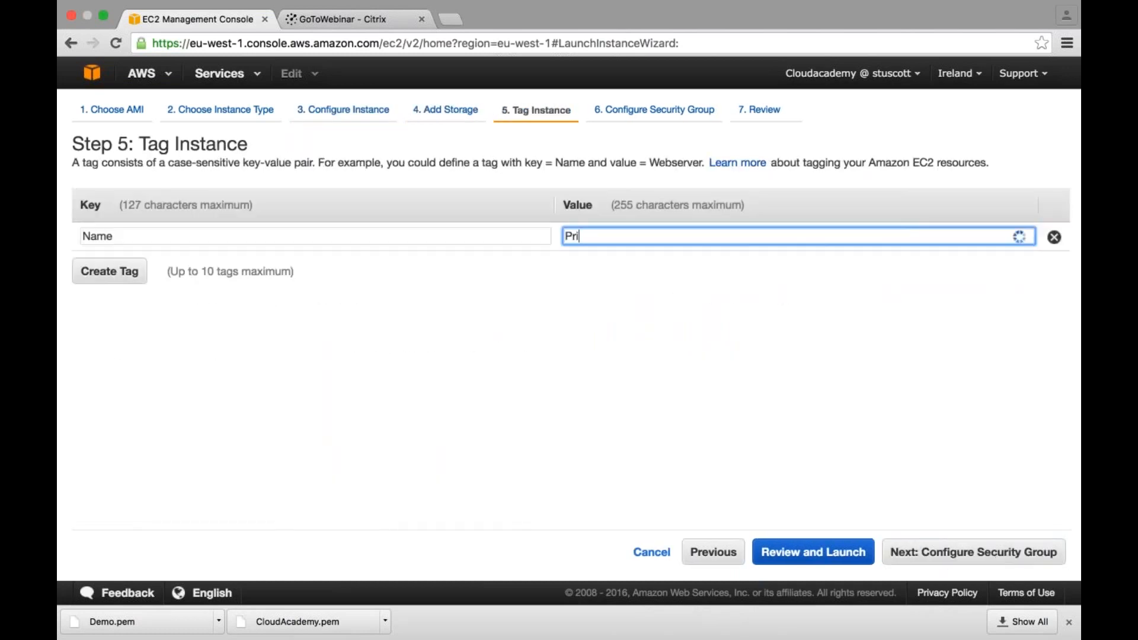
type("vateInstance")
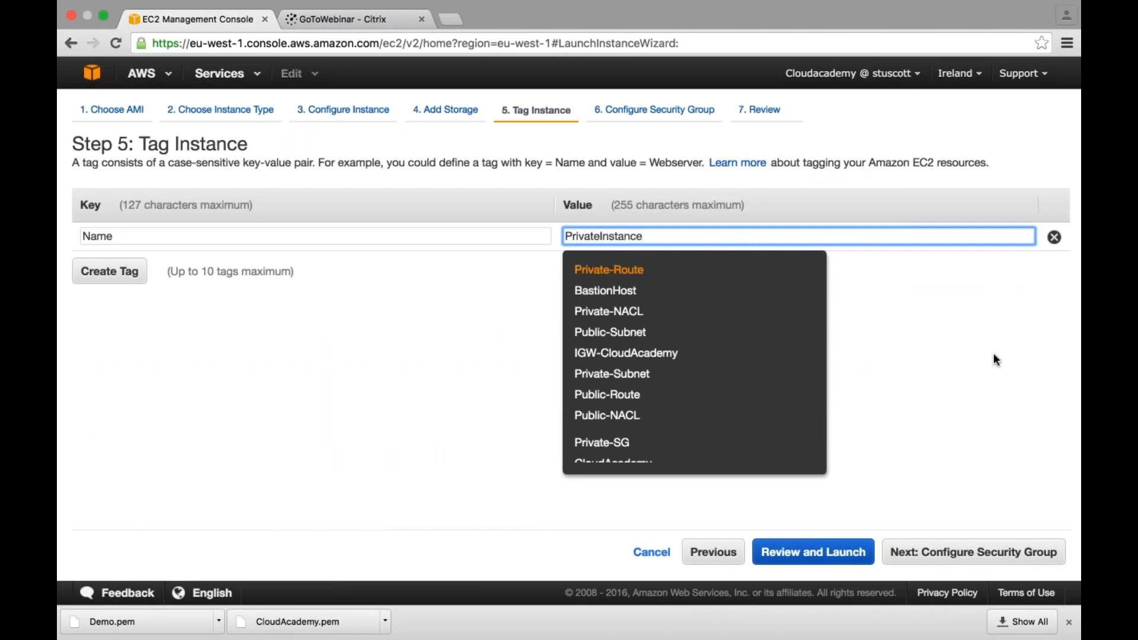
- Assign the existing Private-SG security group to the second instance and proceed to the launch review
left_click(945, 554)
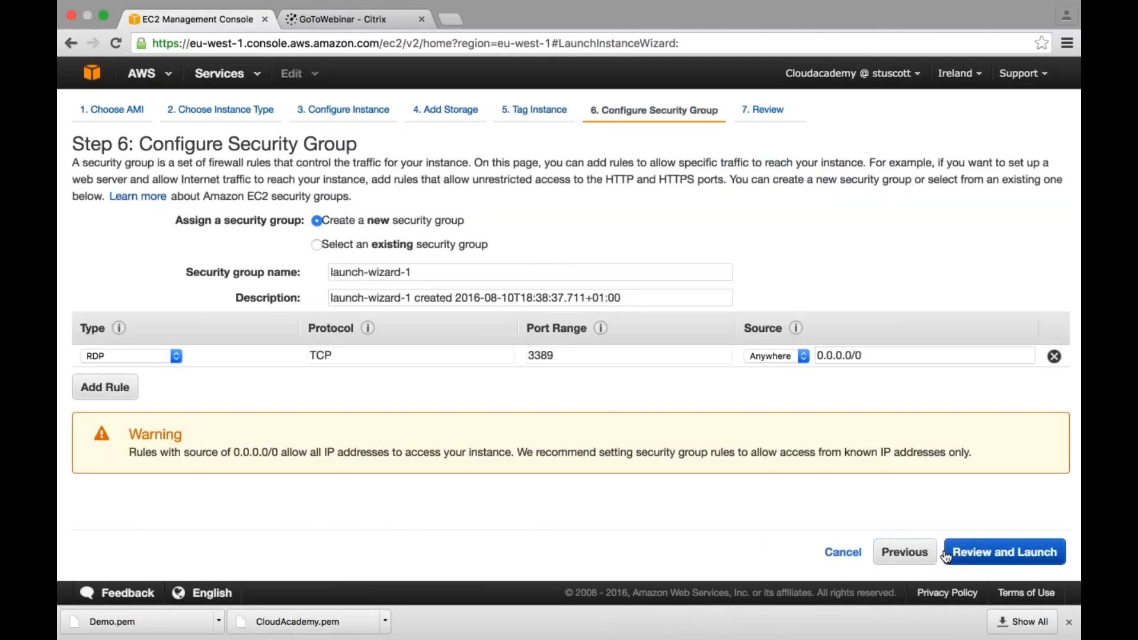
left_click(317, 245)
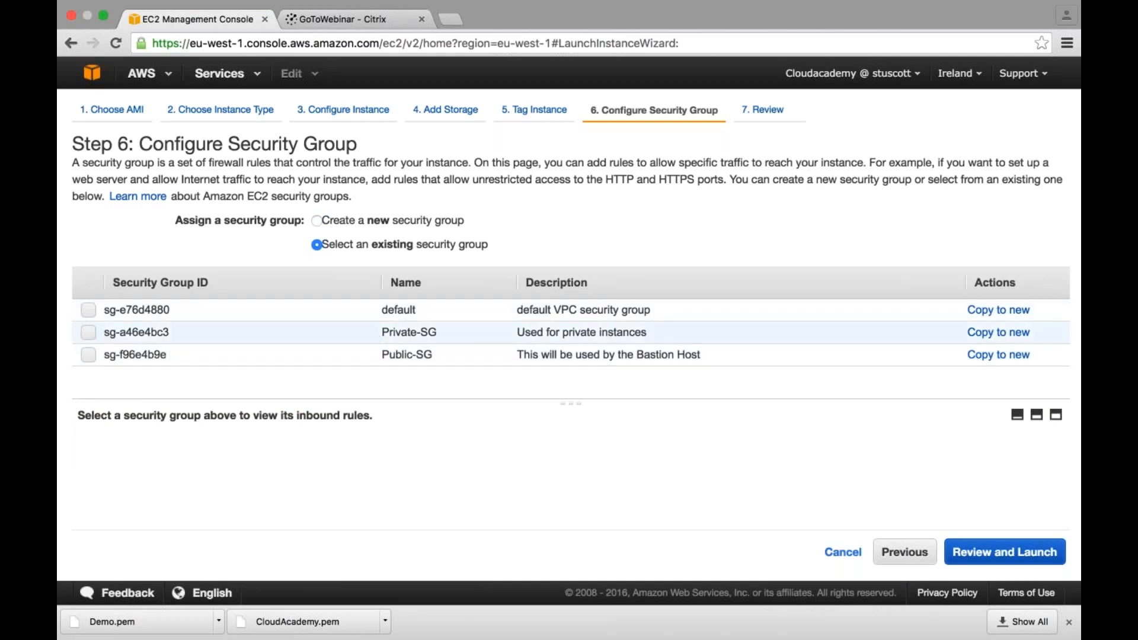
left_click(89, 332)
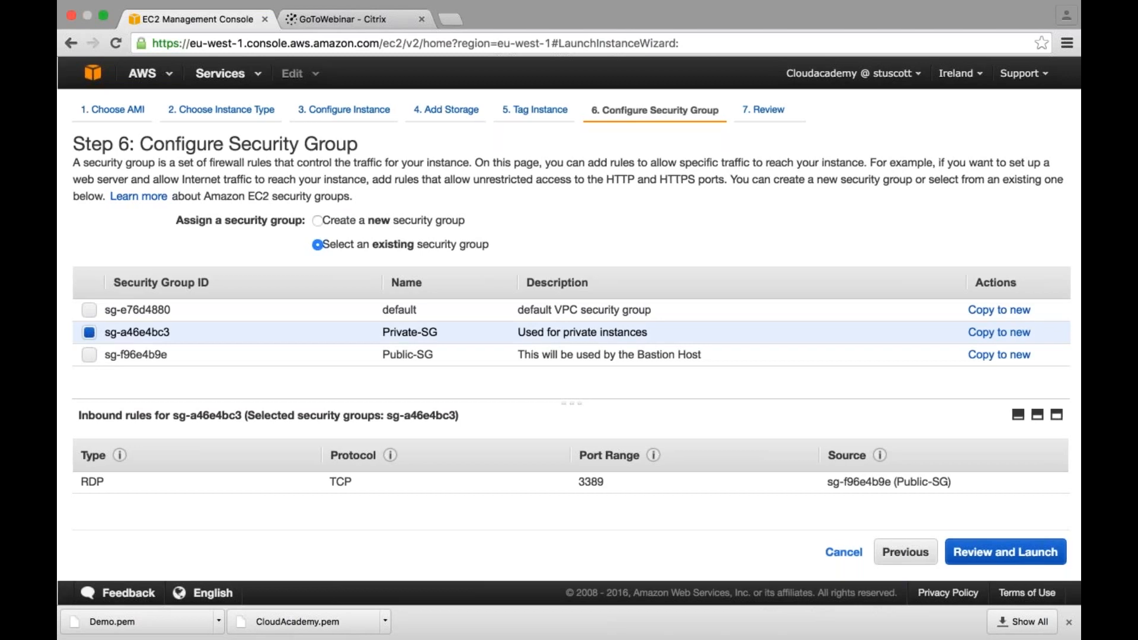
left_click(1008, 556)
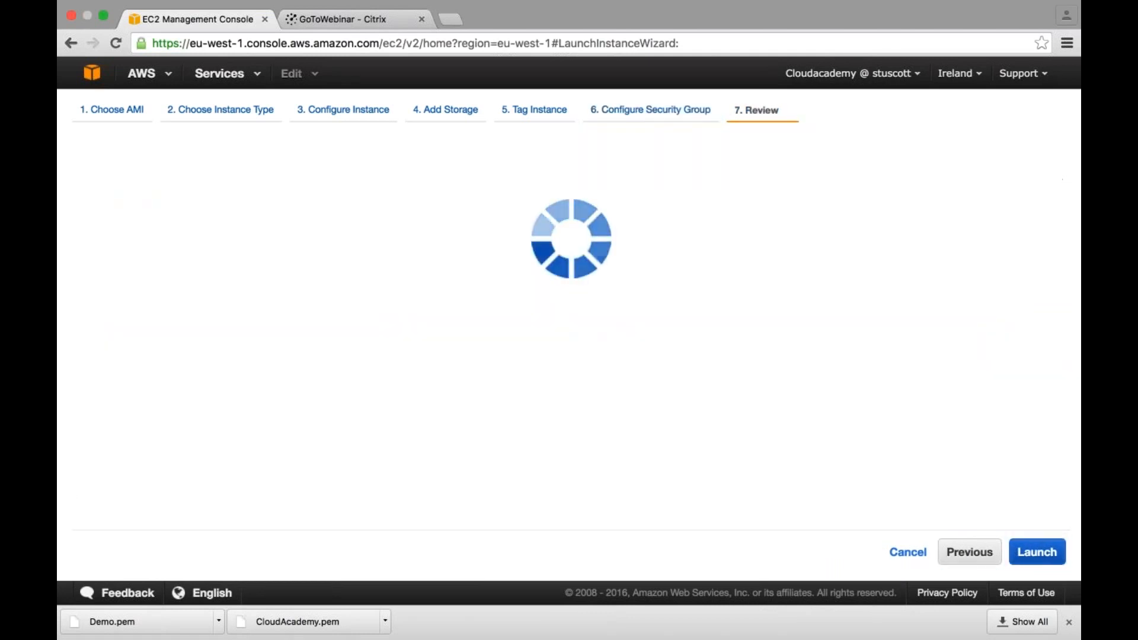
- Launch the private instance with the existing key pair Demo, acknowledging access to its private key file
left_click(1037, 552)
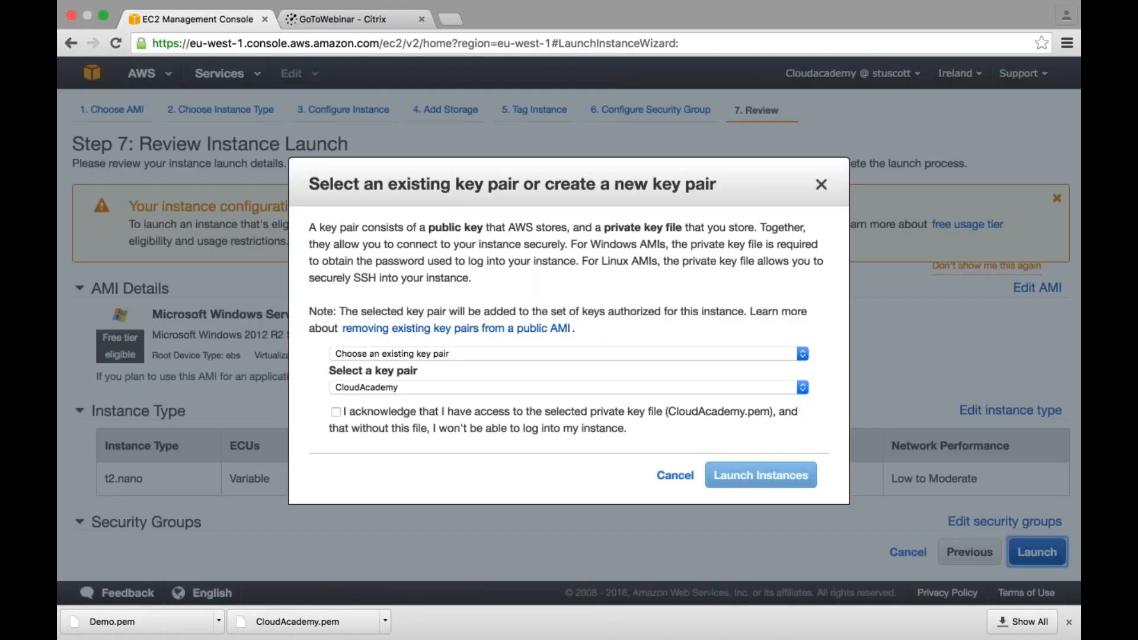
left_click(456, 353)
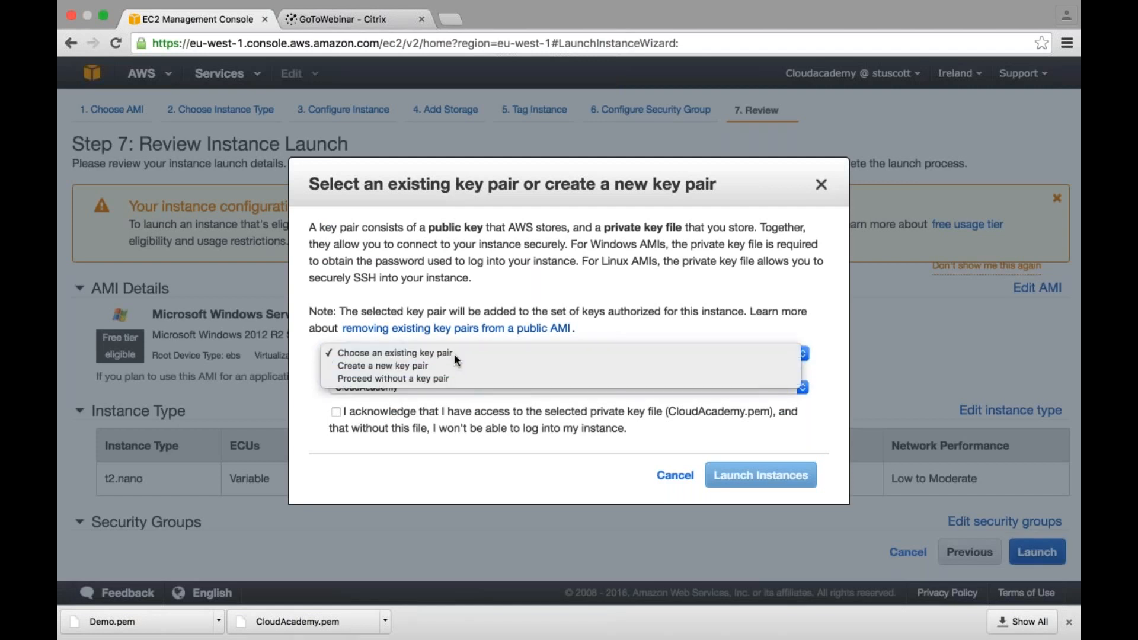
left_click(454, 354)
left_click(448, 387)
left_click(419, 396)
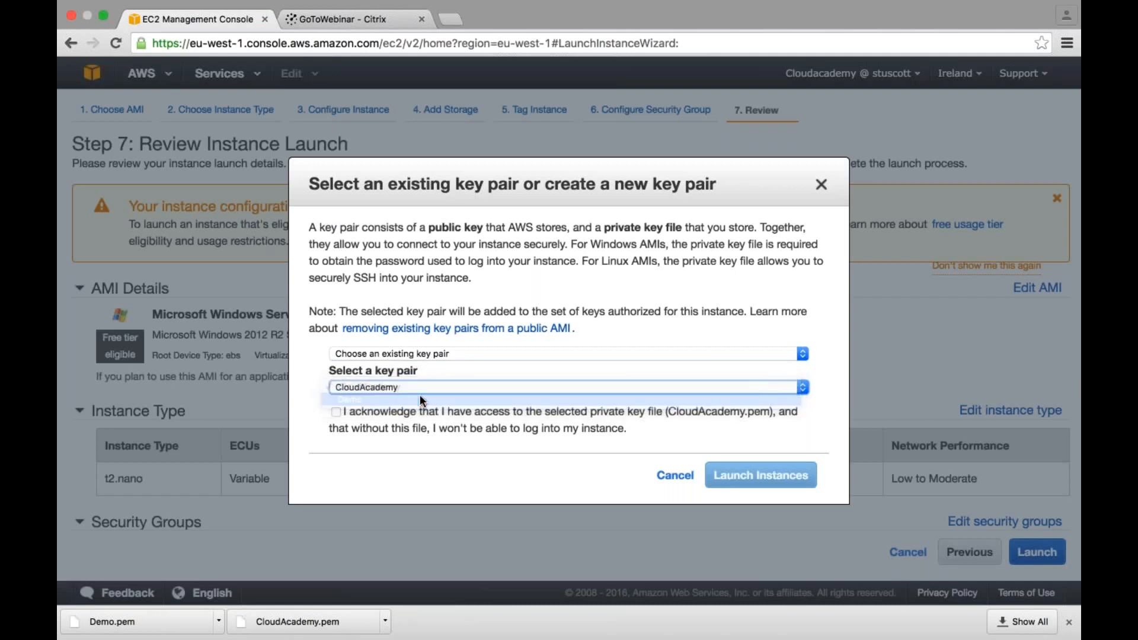
left_click(337, 412)
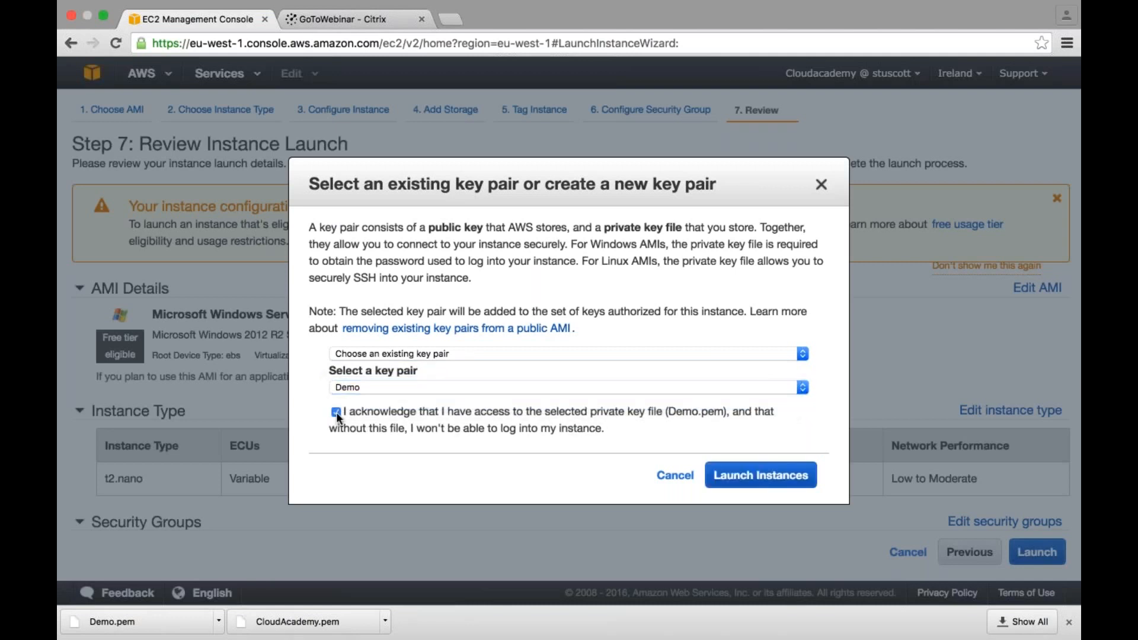
left_click(761, 475)
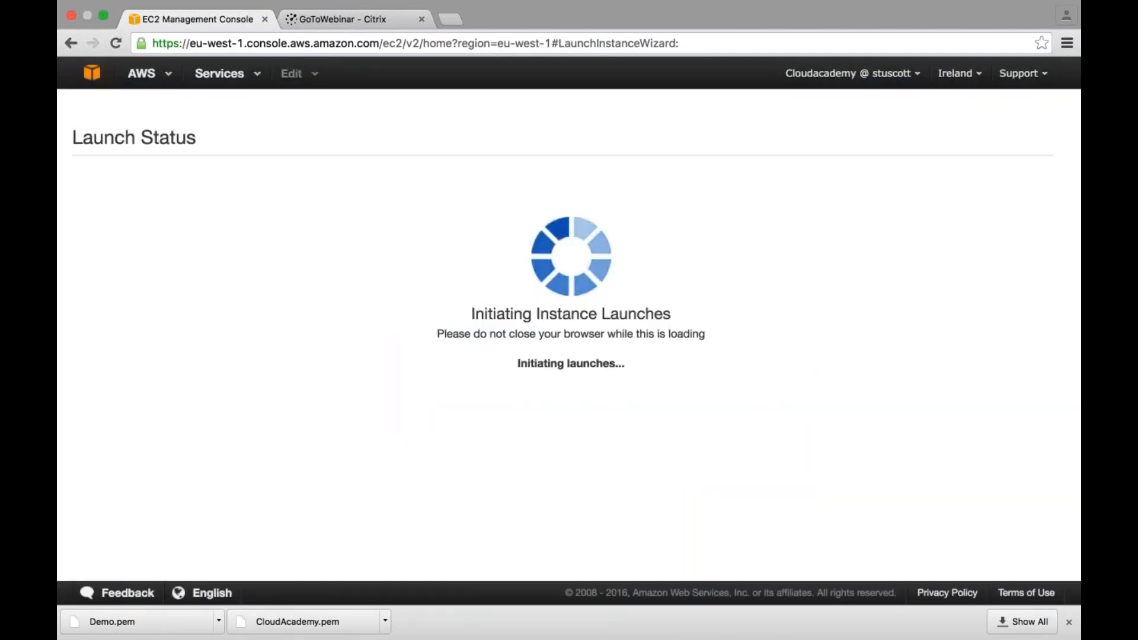
- Return to the EC2 dashboard and open the list of running instances
left_click(169, 85)
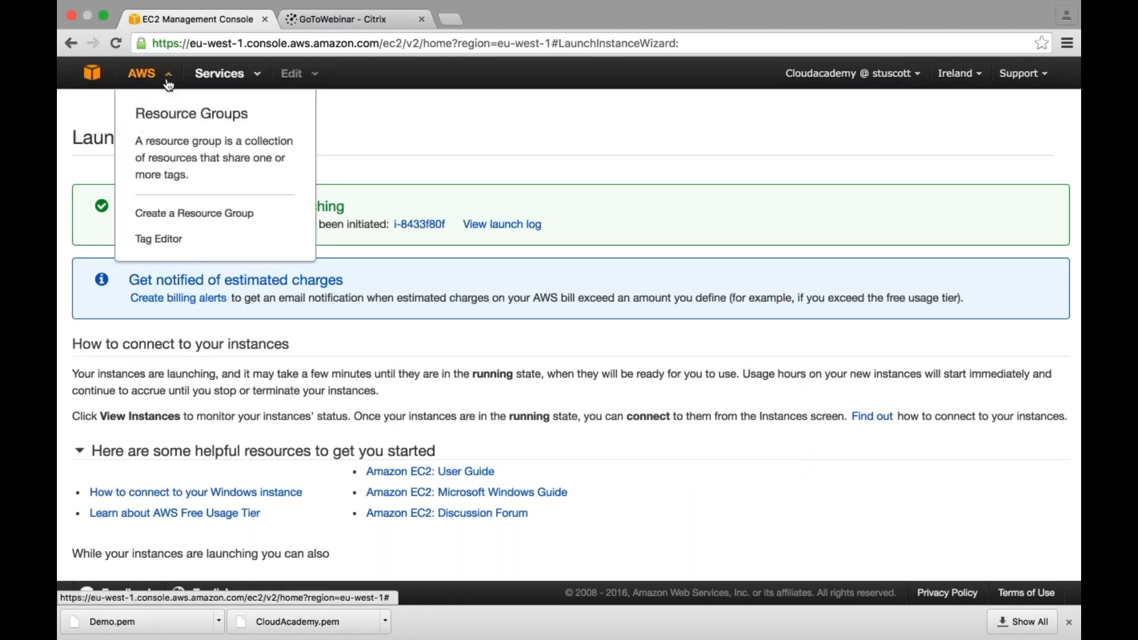
left_click(236, 85)
left_click(120, 143)
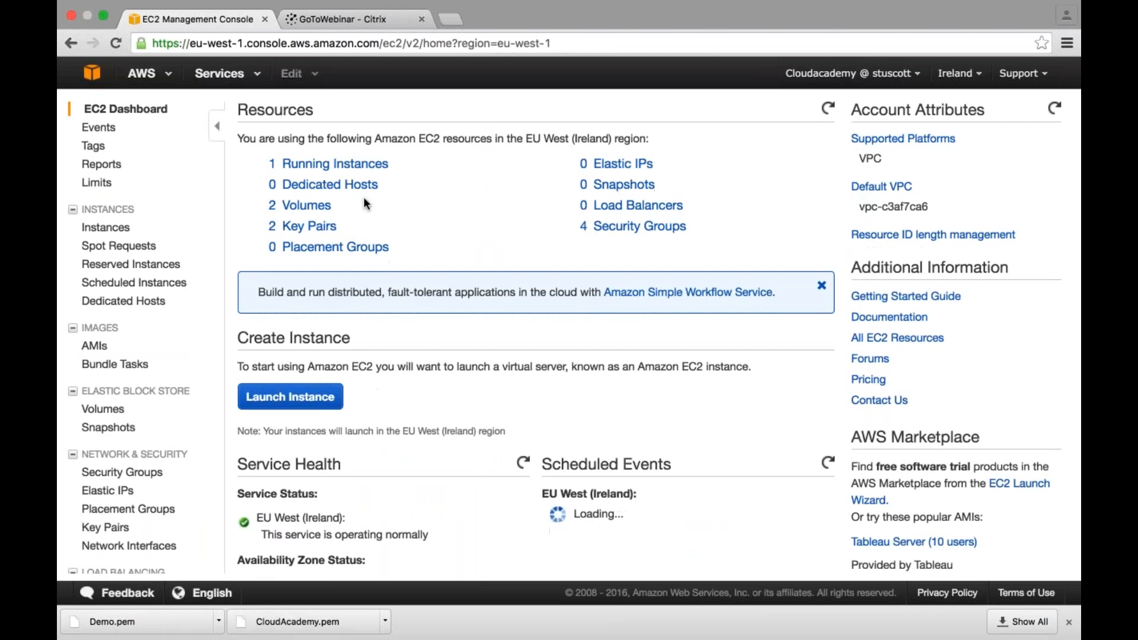
left_click(305, 165)
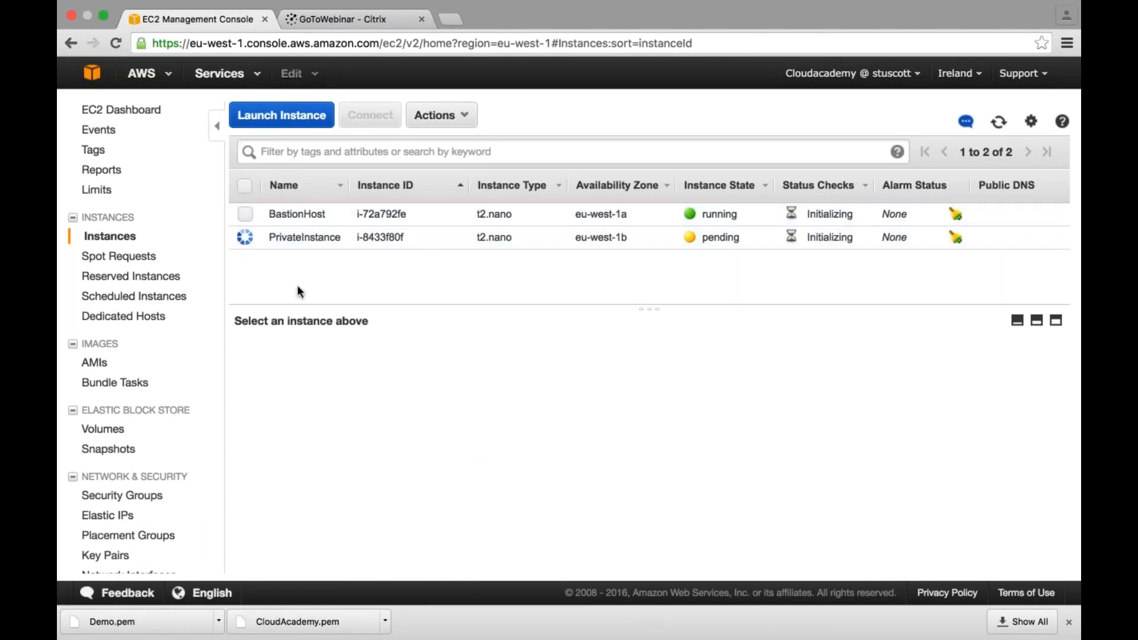
- Switch to the PowerPoint slideshow, reveal the Retrieve Passwords item on the VPC Infrastructure slide, and return to Chrome
key("ctrl+Left")
key("Right")
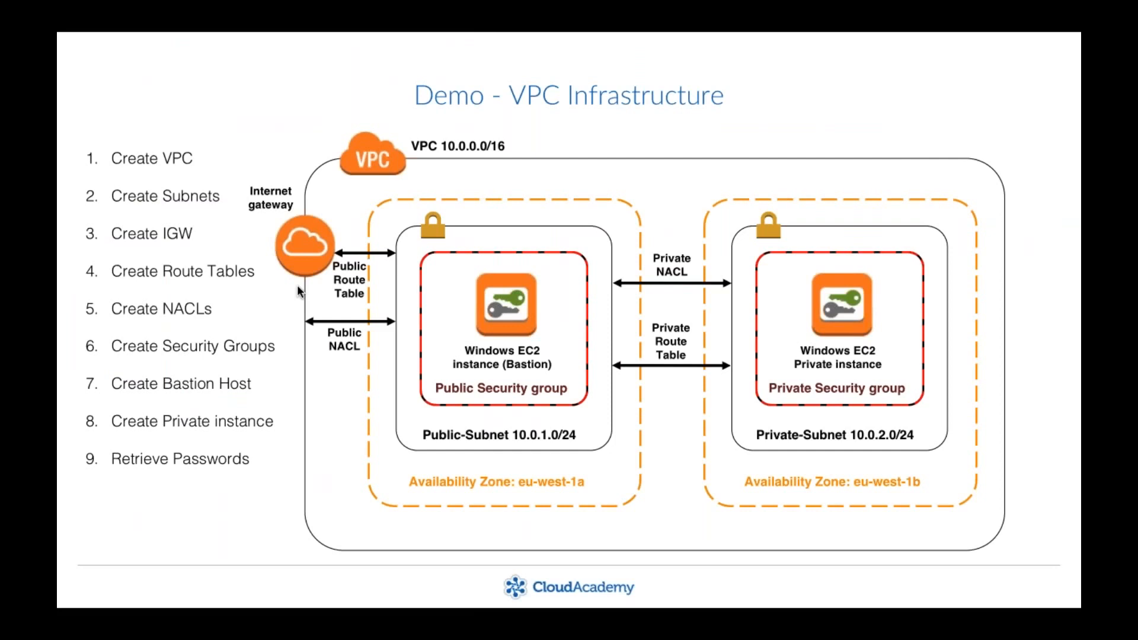
key("ctrl+Right")
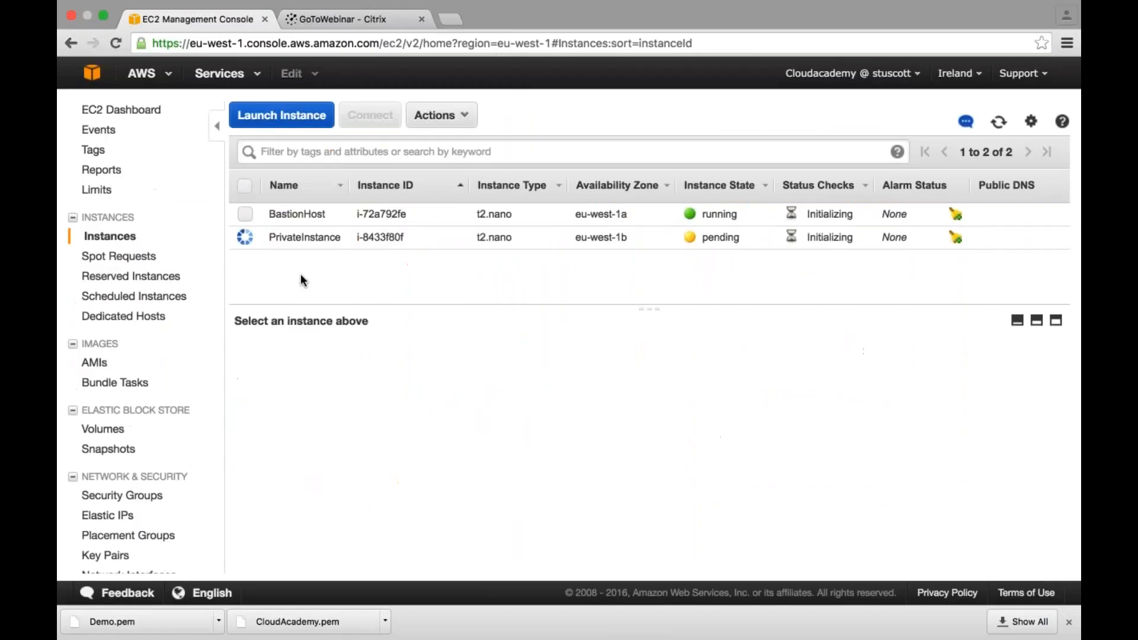
- Select the BastionHost instance and try to retrieve its default Windows administrator password
left_click(246, 214)
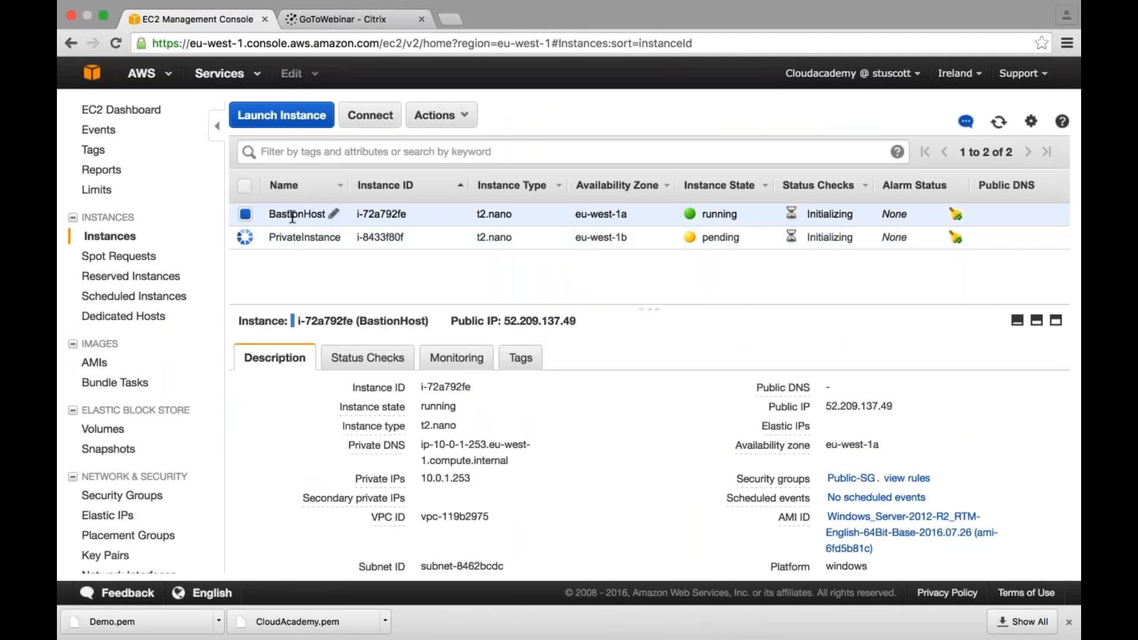
left_click(466, 115)
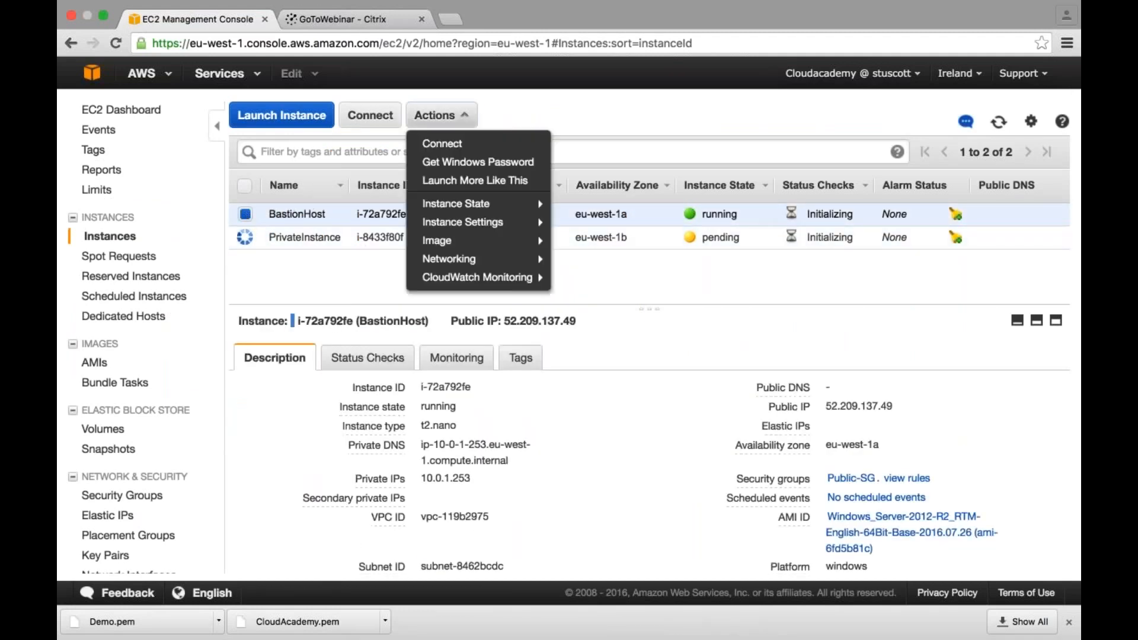
left_click(500, 169)
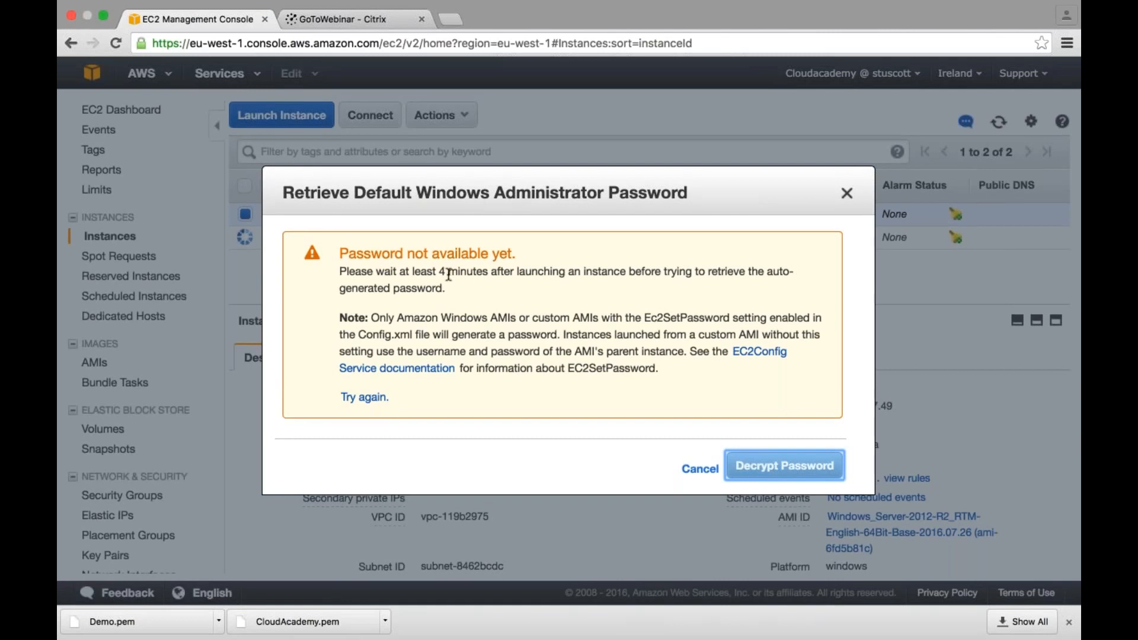
left_click(846, 194)
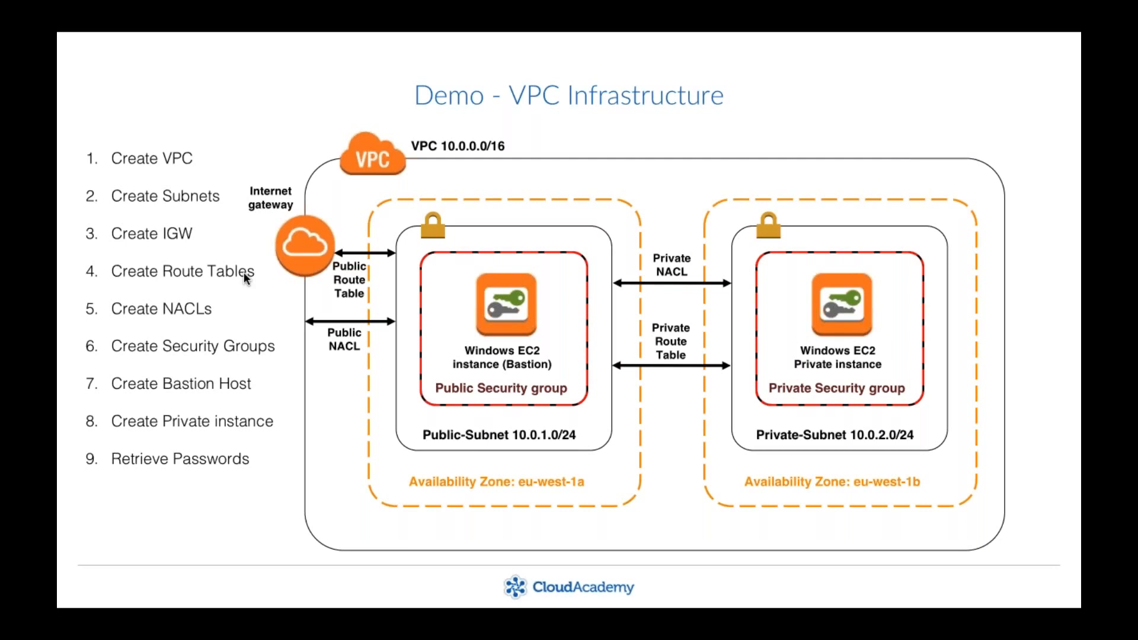
- Return to Chrome and decrypt the BastionHost instance's Windows administrator password using the key file Demo.pem from Downloads
key("super+Tab")
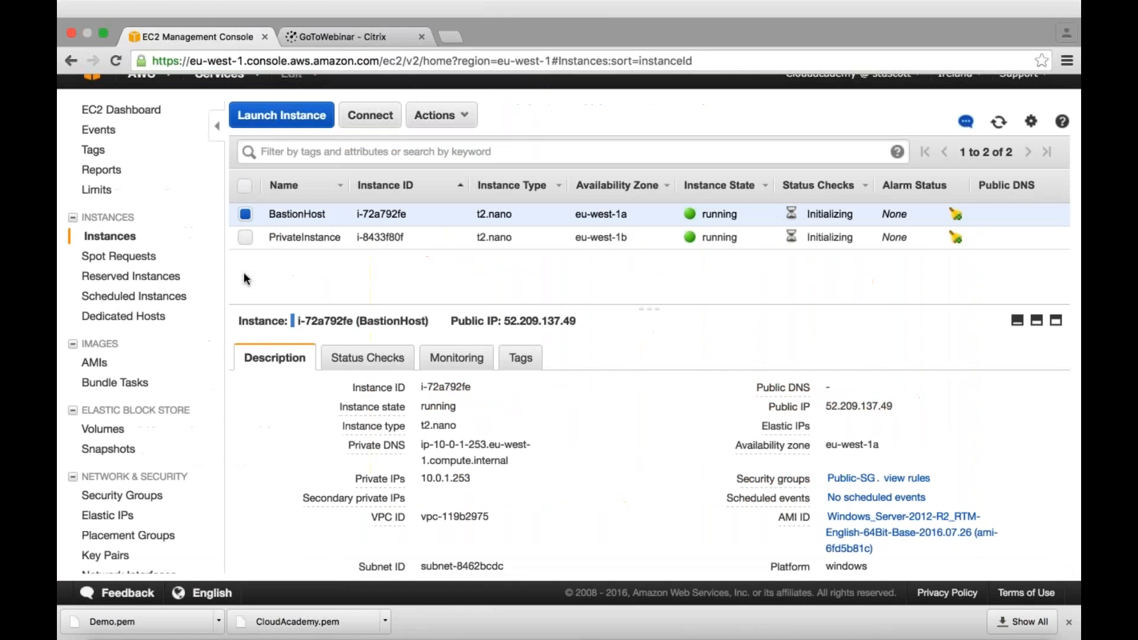
left_click(441, 115)
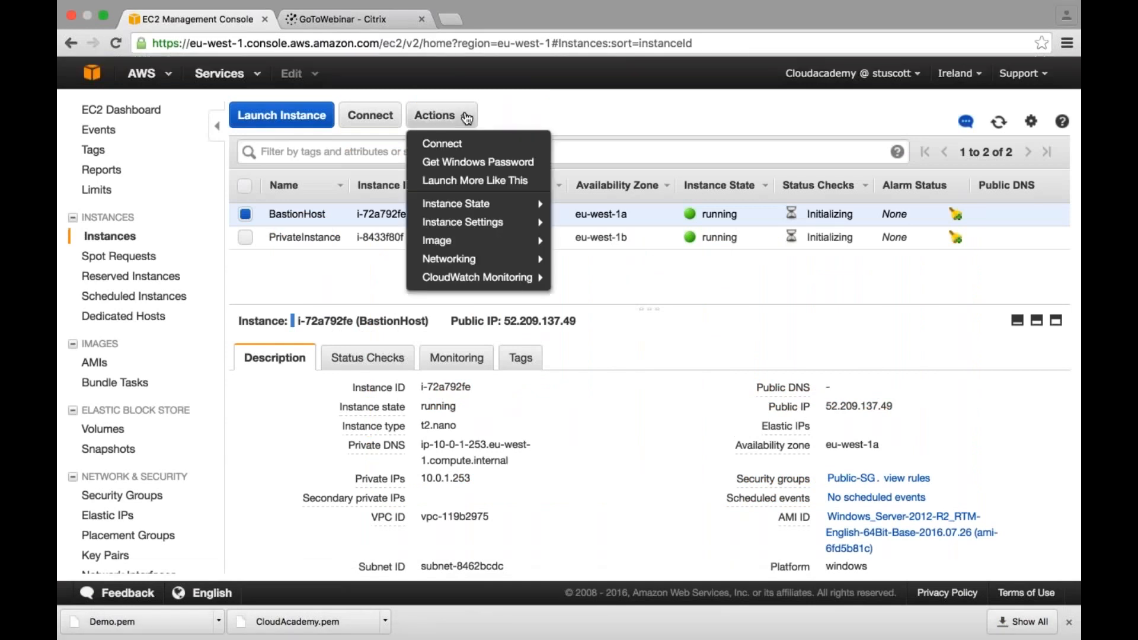
left_click(492, 166)
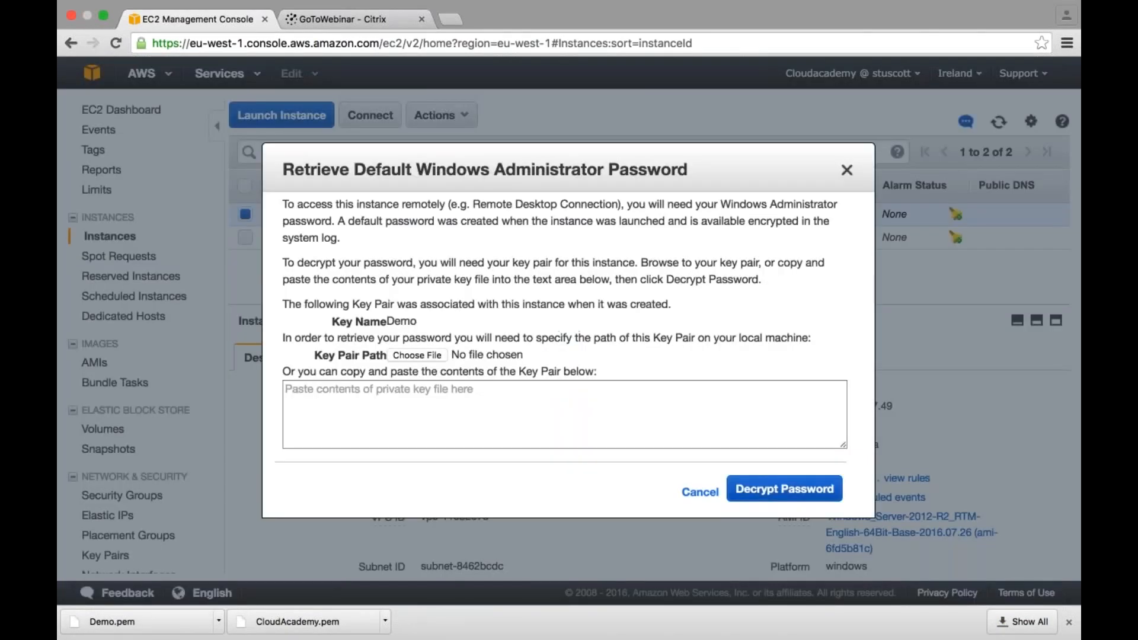
left_click(418, 355)
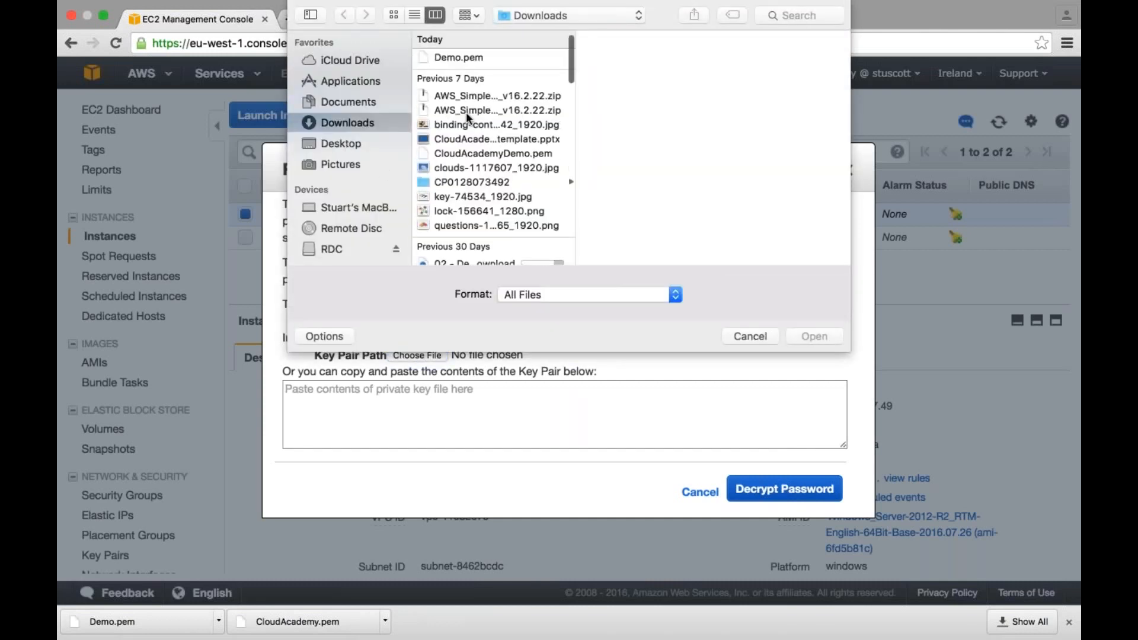
left_click(475, 74)
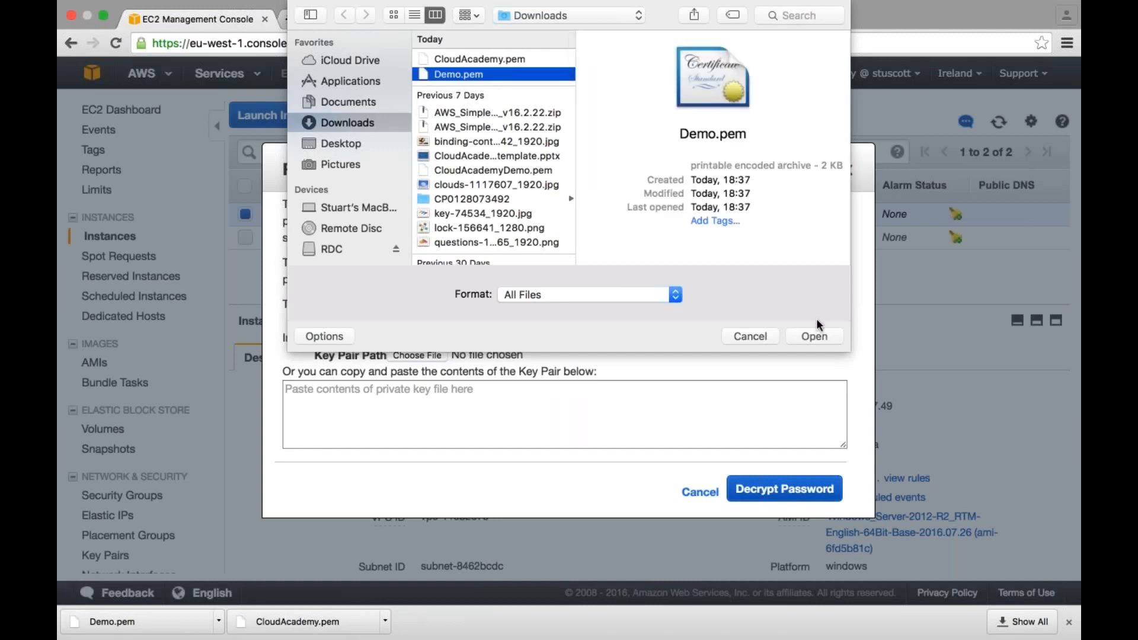
left_click(812, 337)
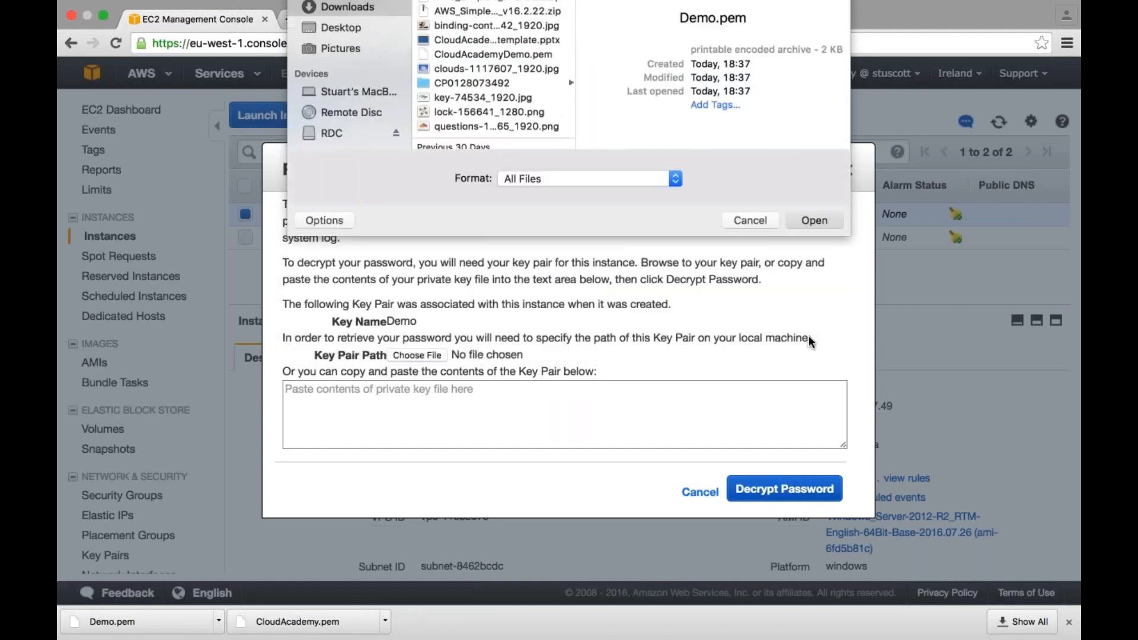
left_click(785, 488)
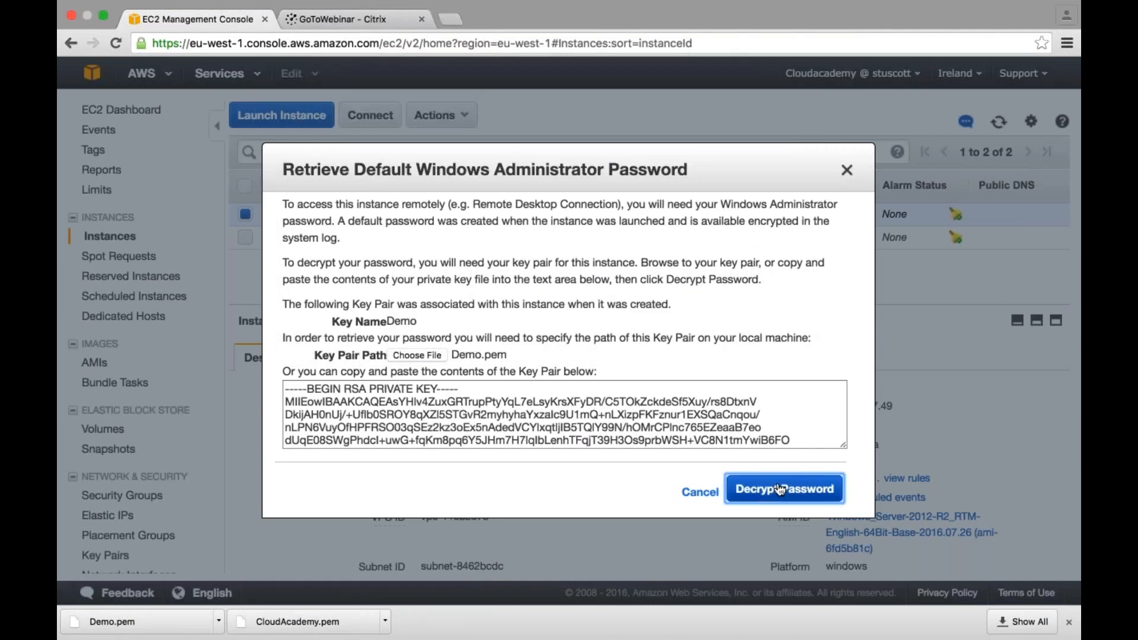
- Copy the decrypted administrator password into the blank Microsoft Word document, and close the password dialog back in Chrome
left_click_drag(396, 453, 474, 453)
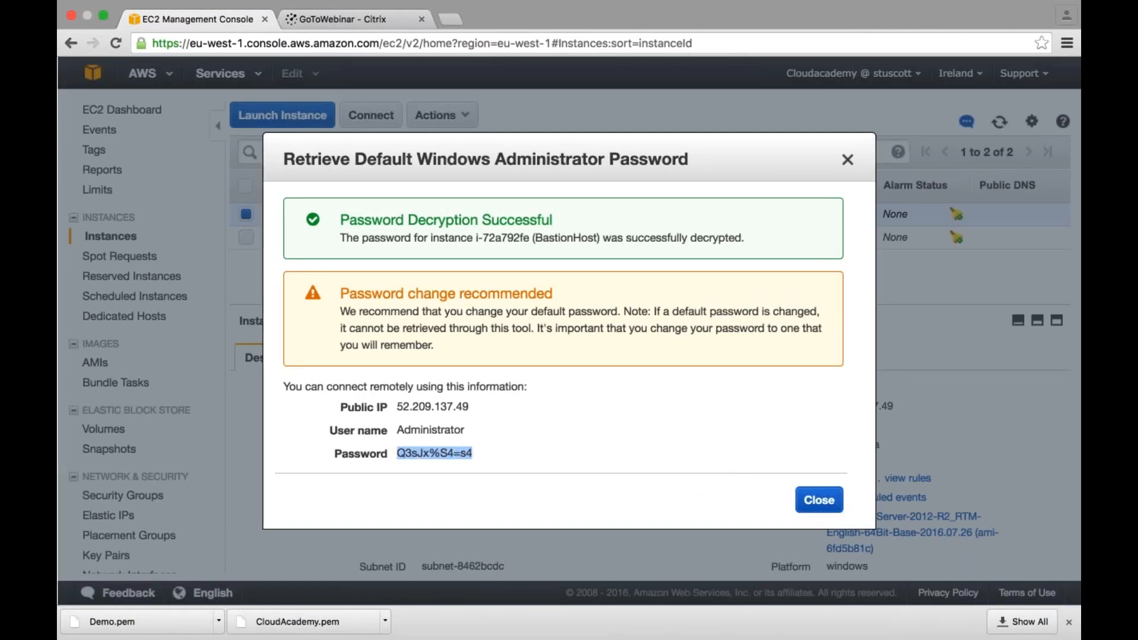
right_click(468, 451)
left_click(513, 482)
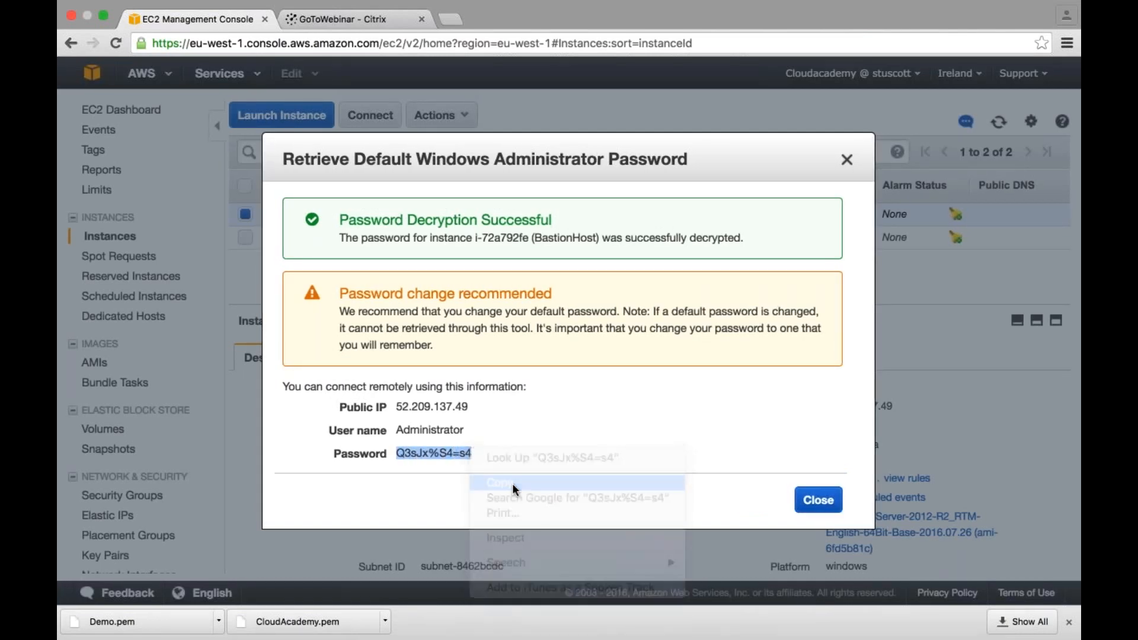
key("super+Tab")
key("super+Tab")
key("super+Tab")
key("super+Tab")
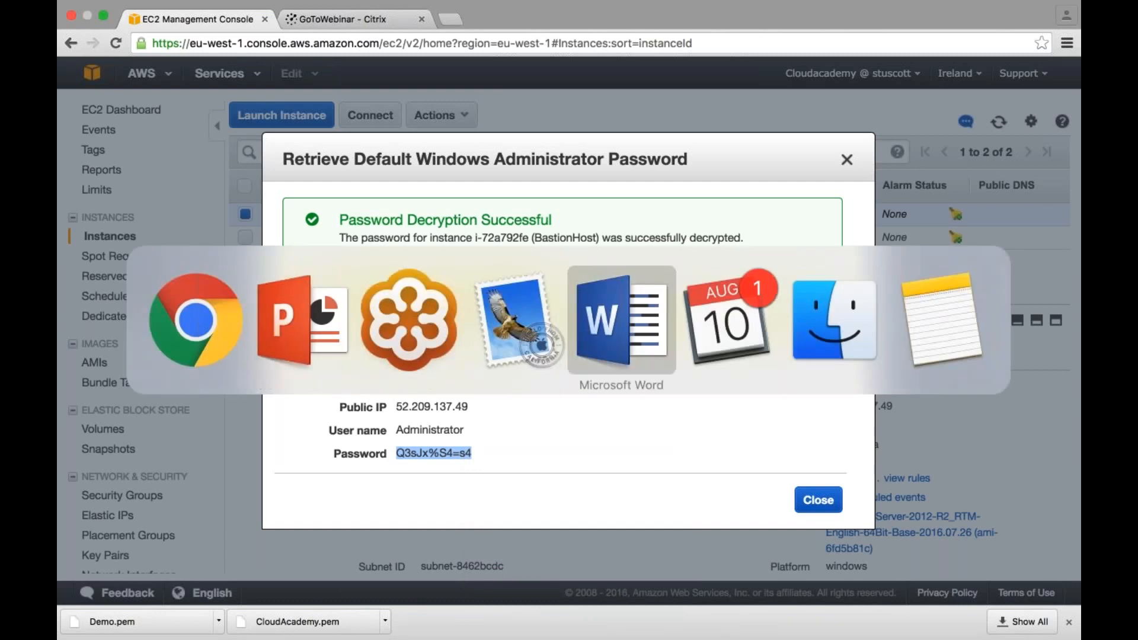
key("super+v")
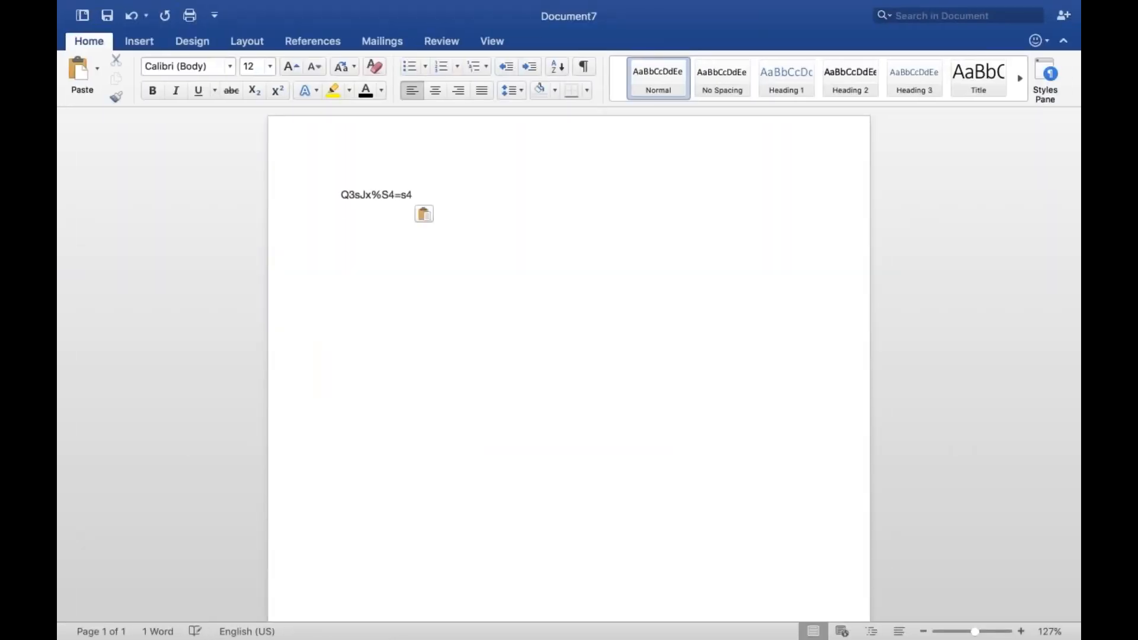
key("Up")
key("super+Tab")
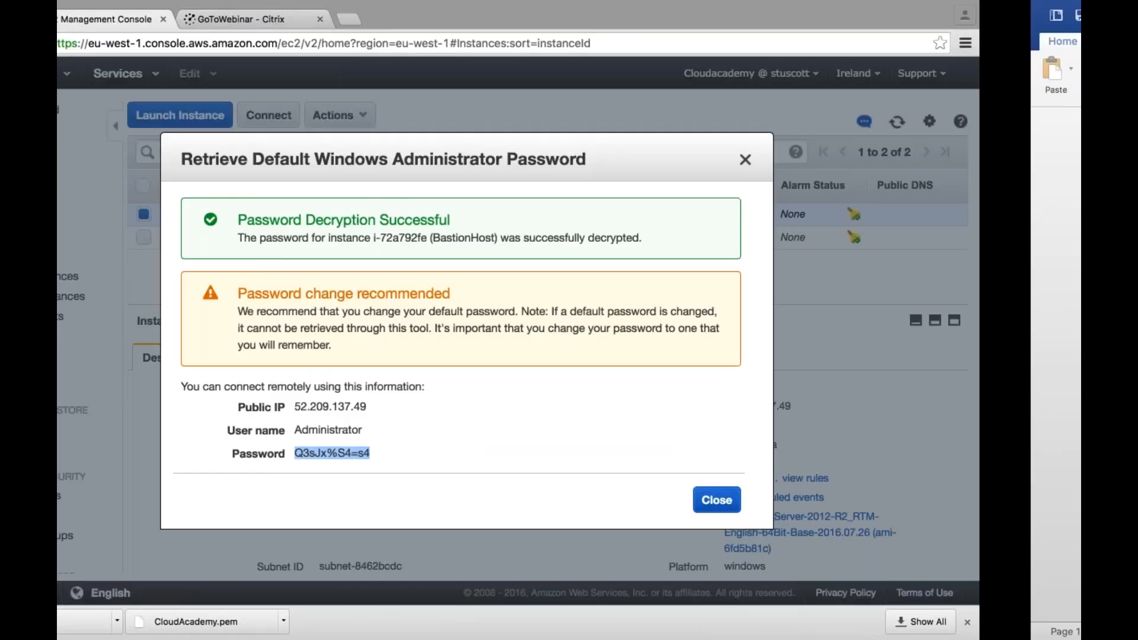
left_click(817, 499)
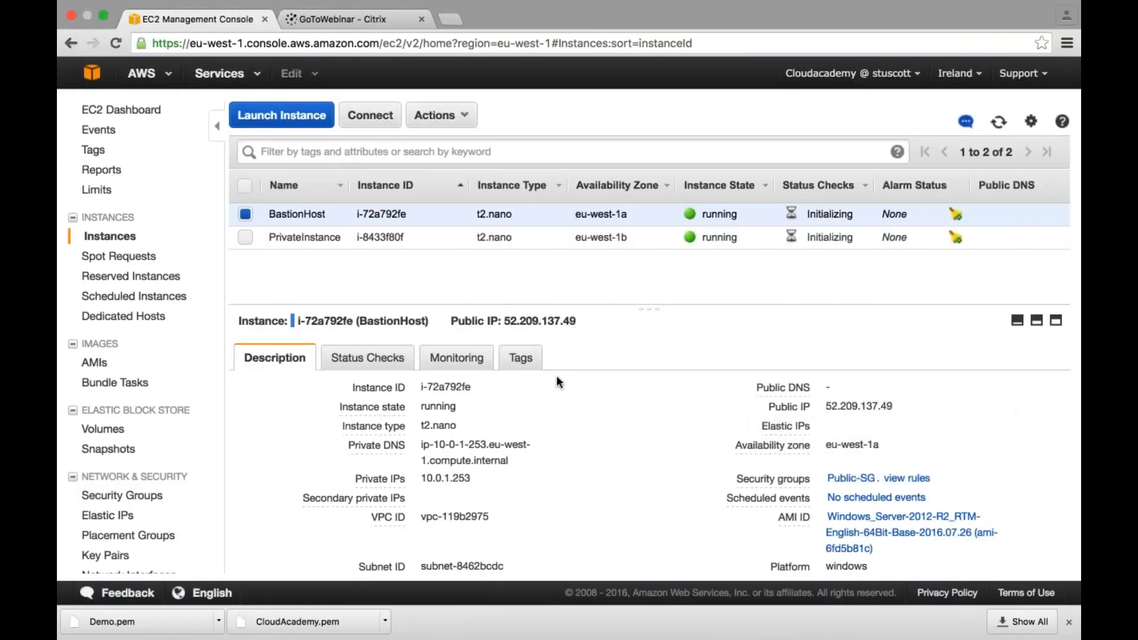
- Switch to the PowerPoint slideshow and reveal the Test Connectivity item on the VPC Infrastructure slide
key("ctrl+Right")
key("super+Tab")
key("super+Tab")
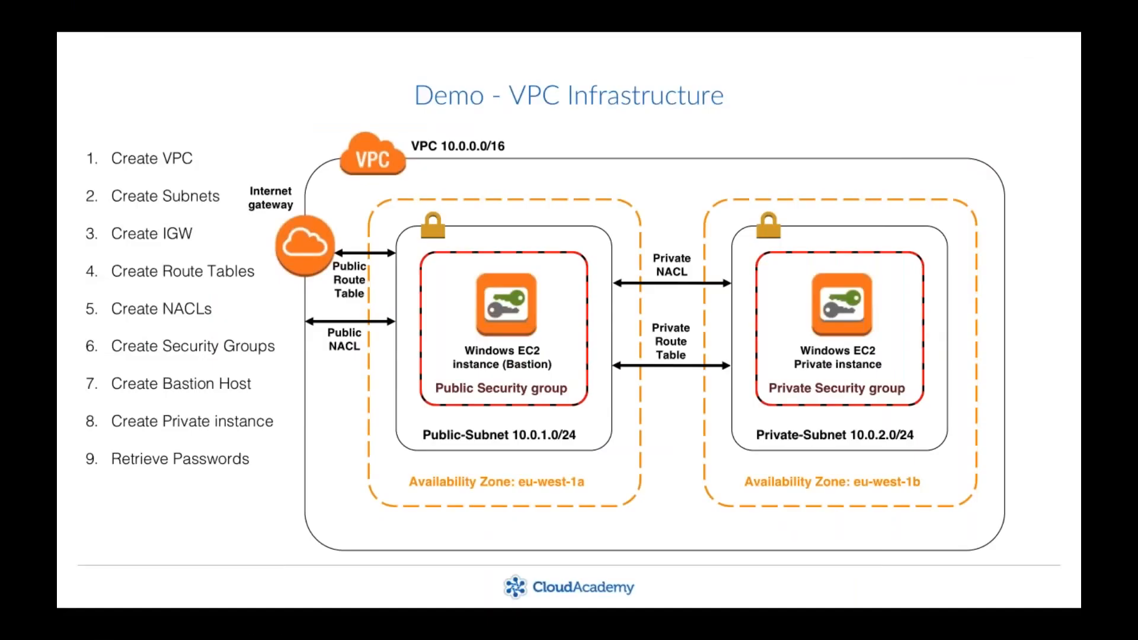
key("Right")
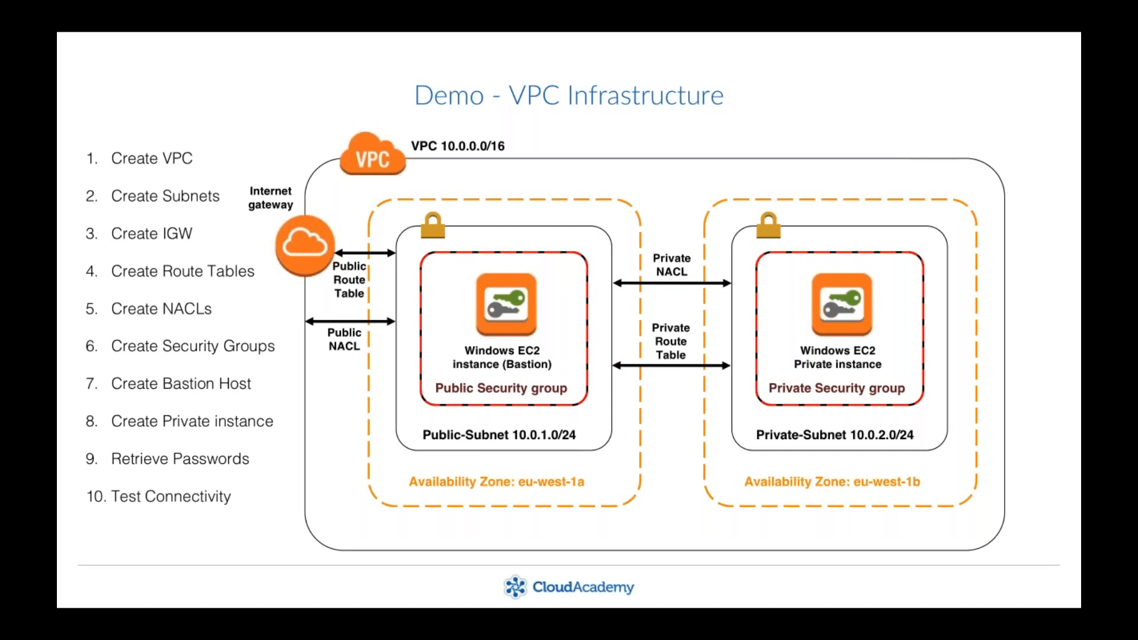
key("super+Tab")
key("super+Tab")
key("super+Tab")
key("super+Tab")
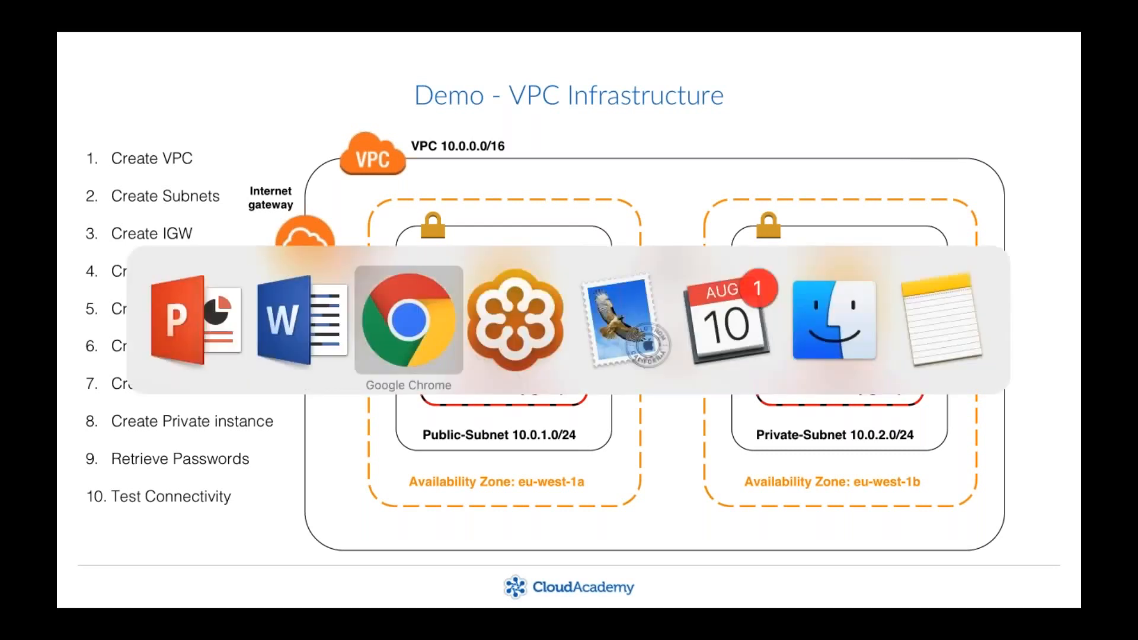
key("super+Tab")
key("super+Tab")
key("super+Tab")
key("super+Tab")
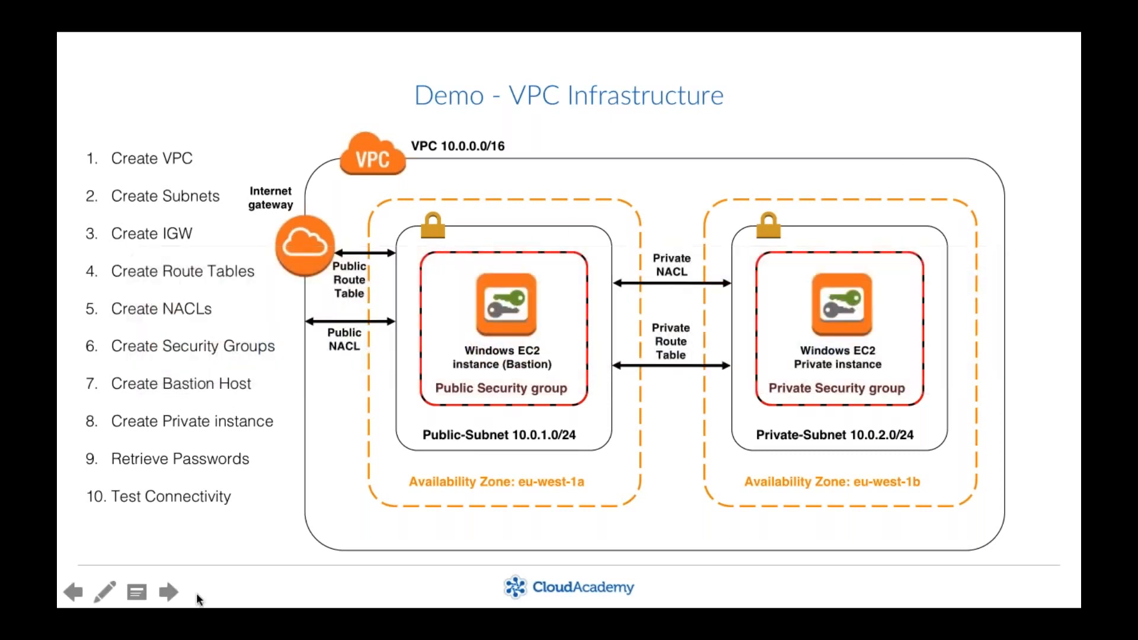
- Exit the PowerPoint slideshow and open Microsoft Remote Desktop from Launchpad
key("super+Tab")
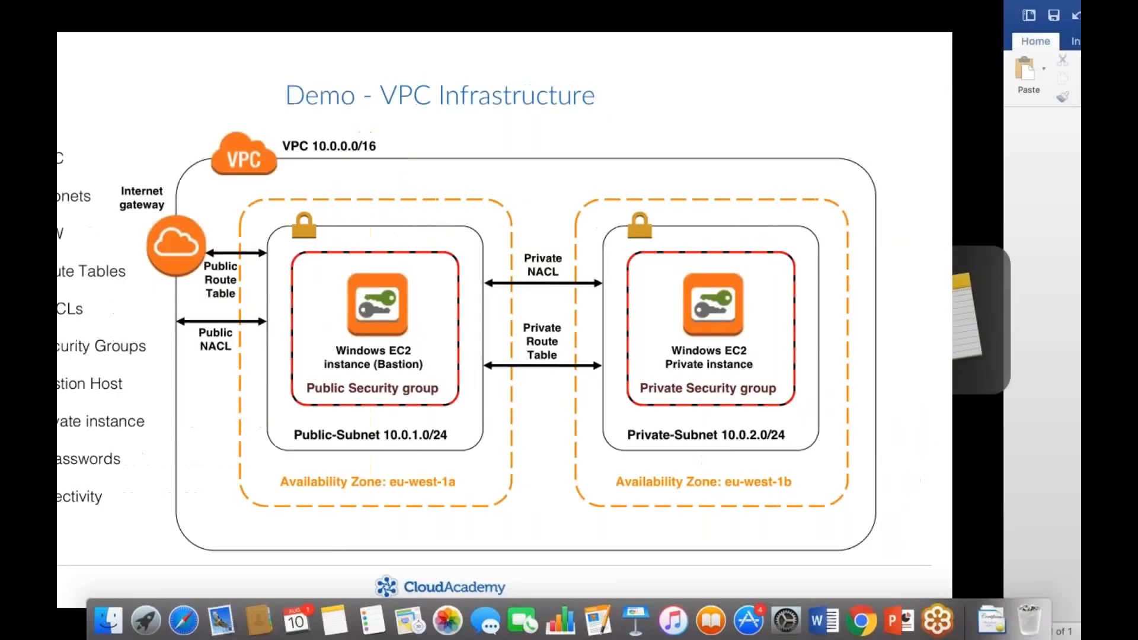
key("super+Tab")
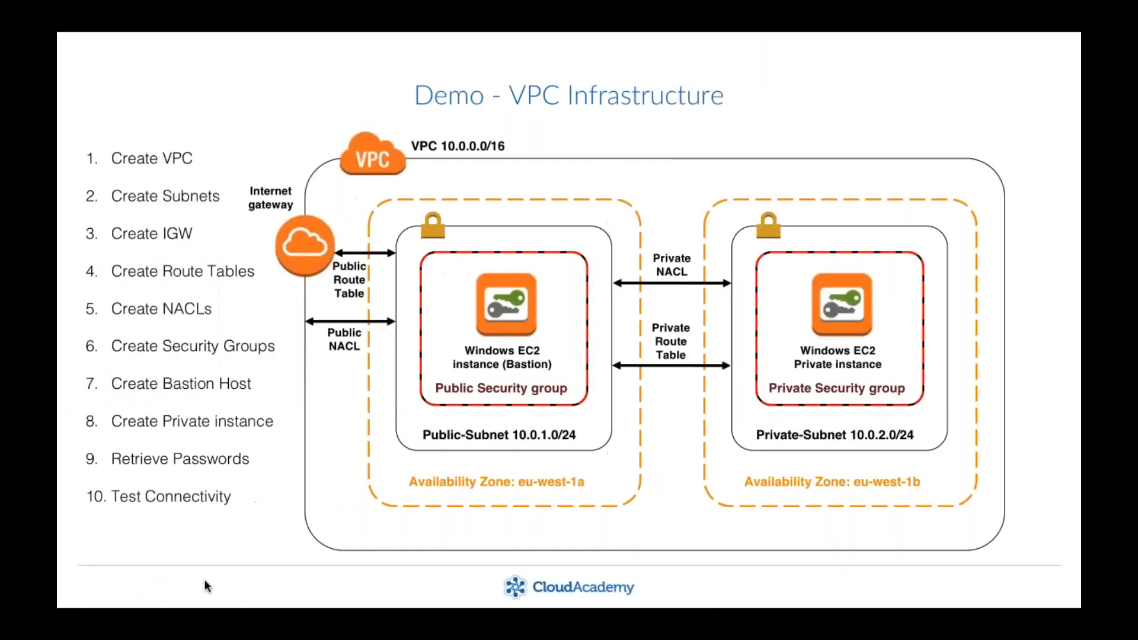
key("Escape")
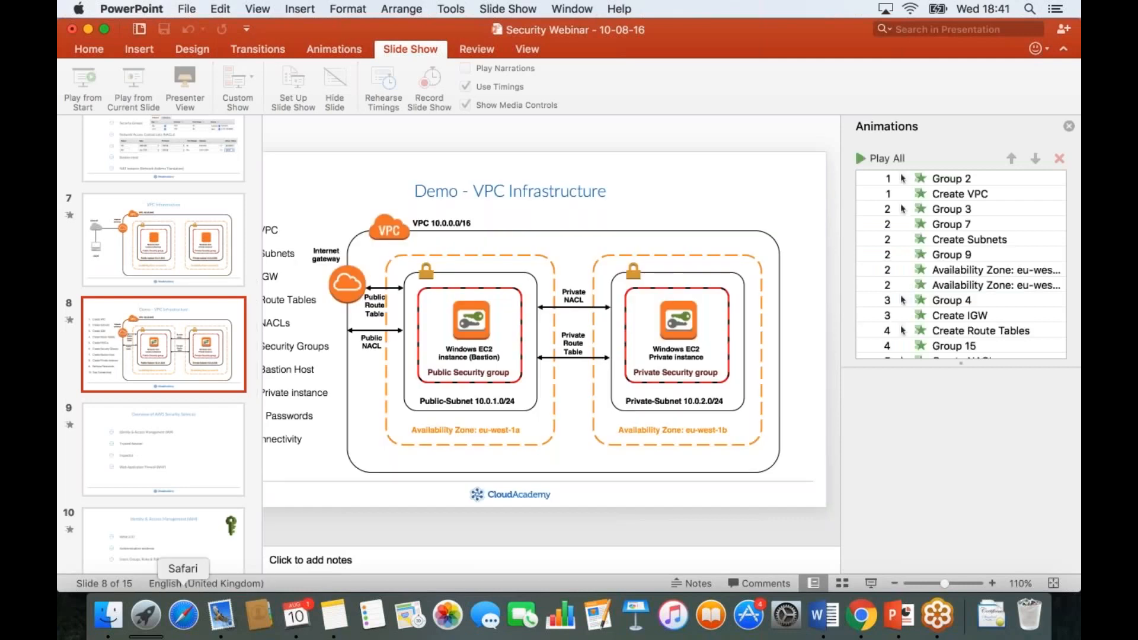
left_click(147, 616)
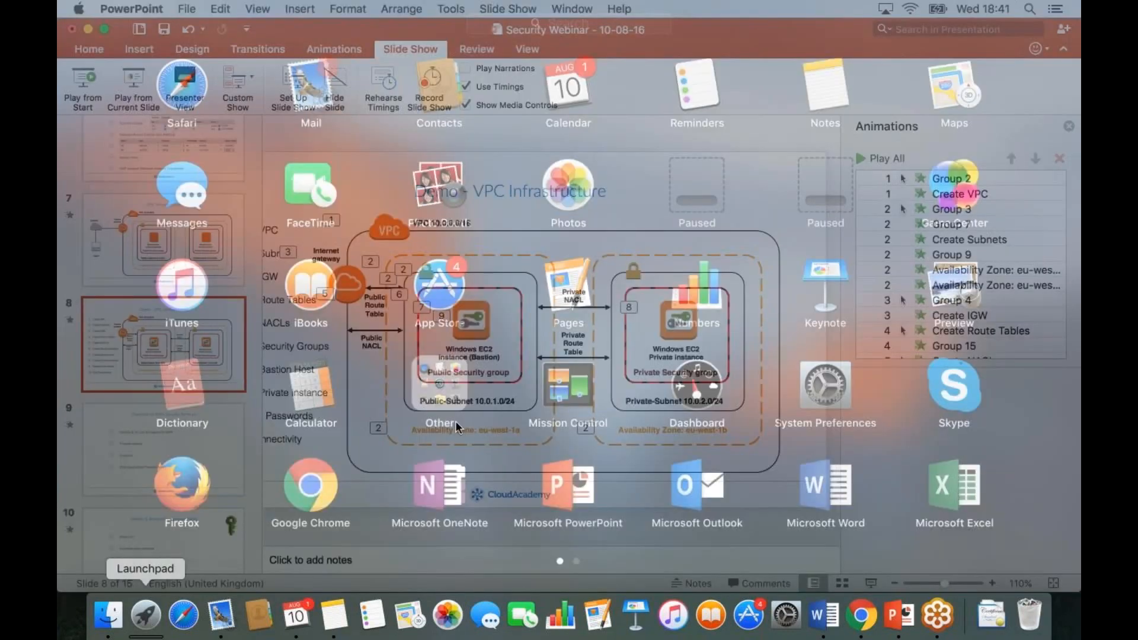
scroll(455, 421, "right", 3)
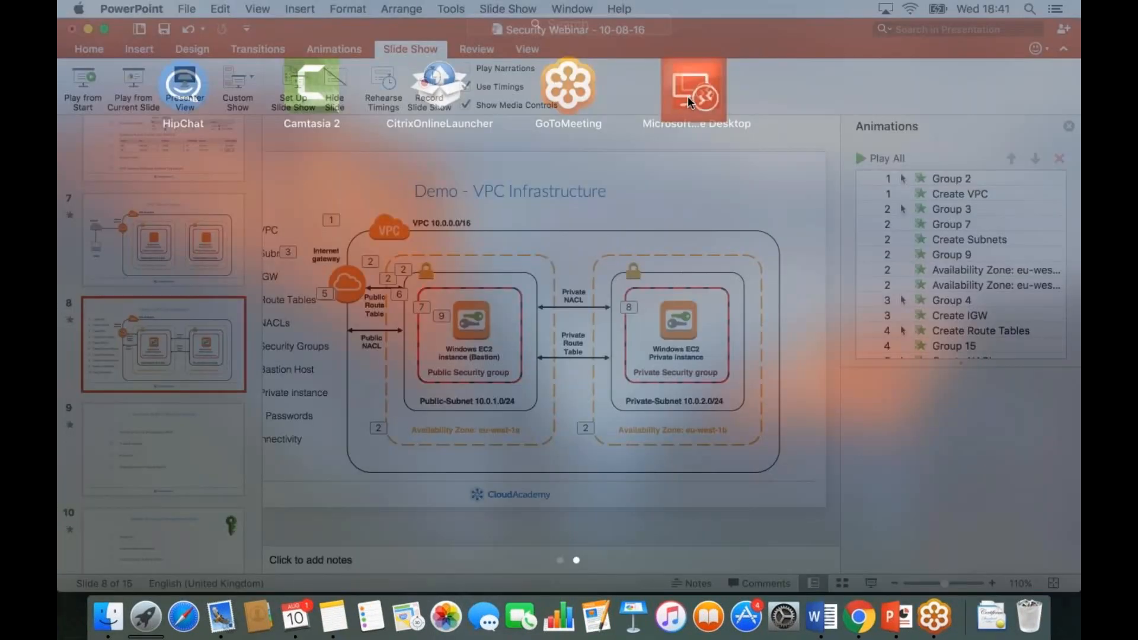
left_click(692, 92)
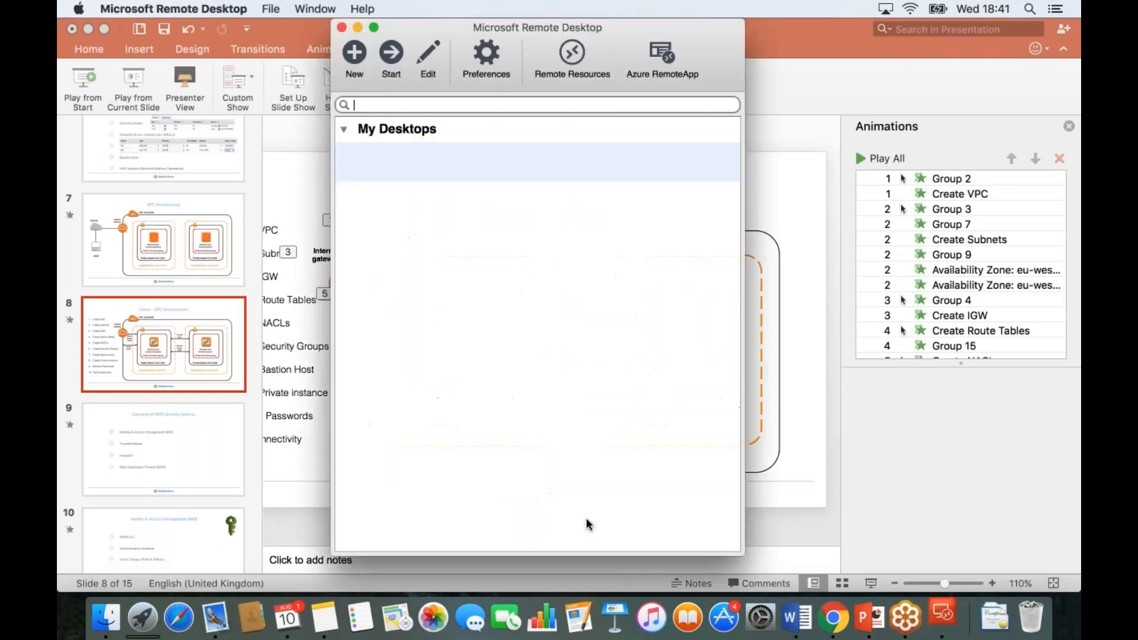
- Resume the slideshow from the VPC Infrastructure slide in PowerPoint, and bring Microsoft Remote Desktop back in front of it
key("super+q")
left_click(140, 80)
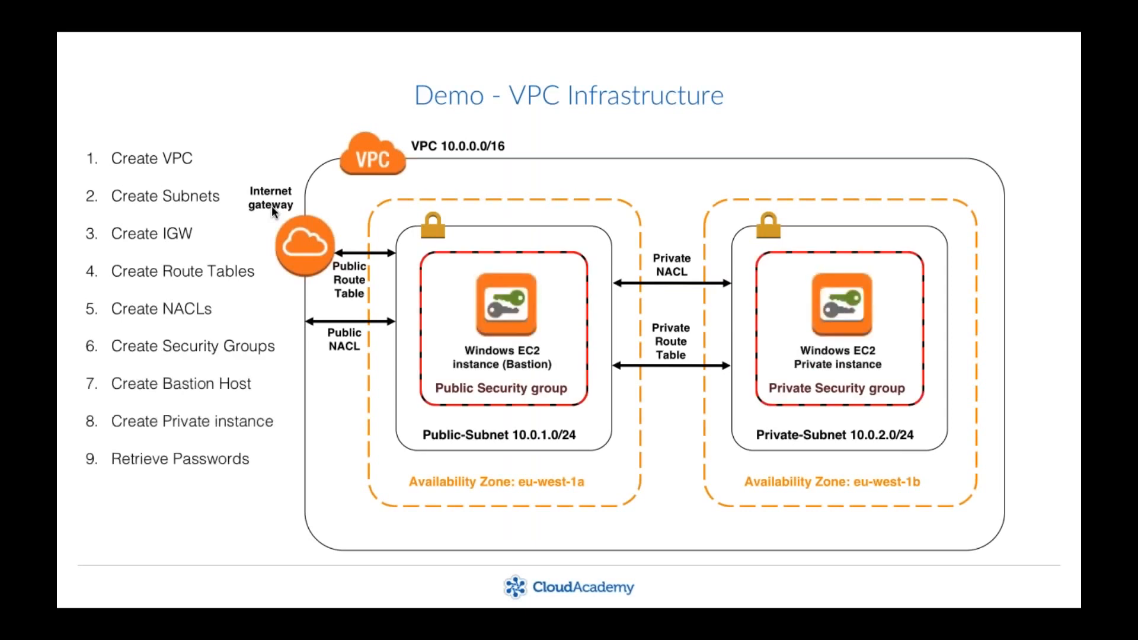
key("super+Tab")
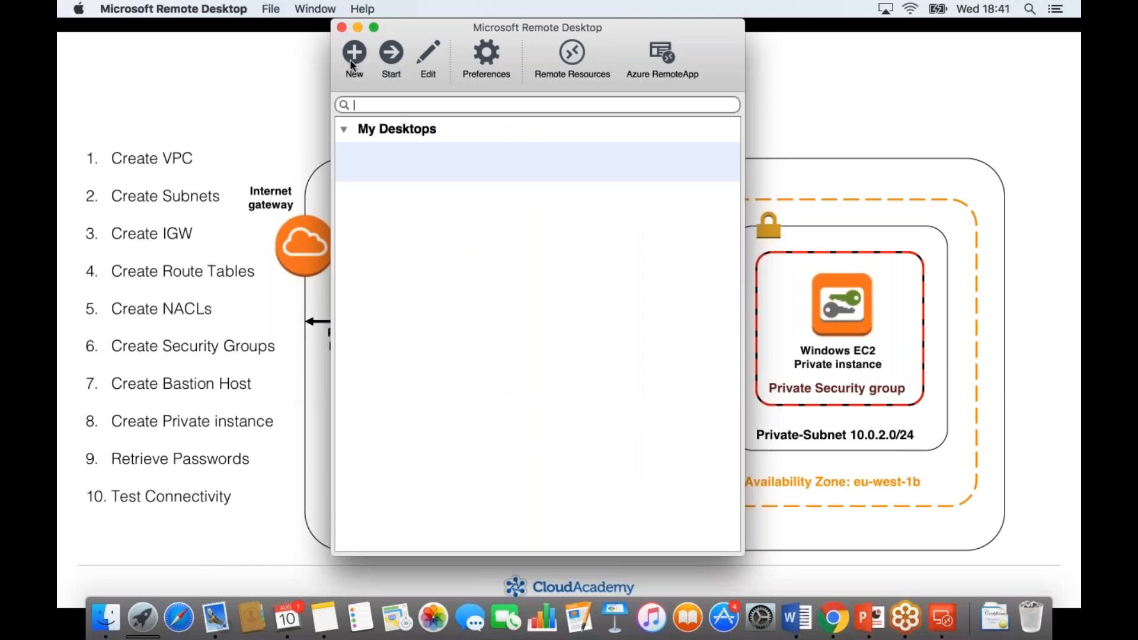
- Create a new remote desktop connection, using the BastionHost public IP 52.209.137.49 copied from the EC2 console in Chrome as PC name
left_click(354, 53)
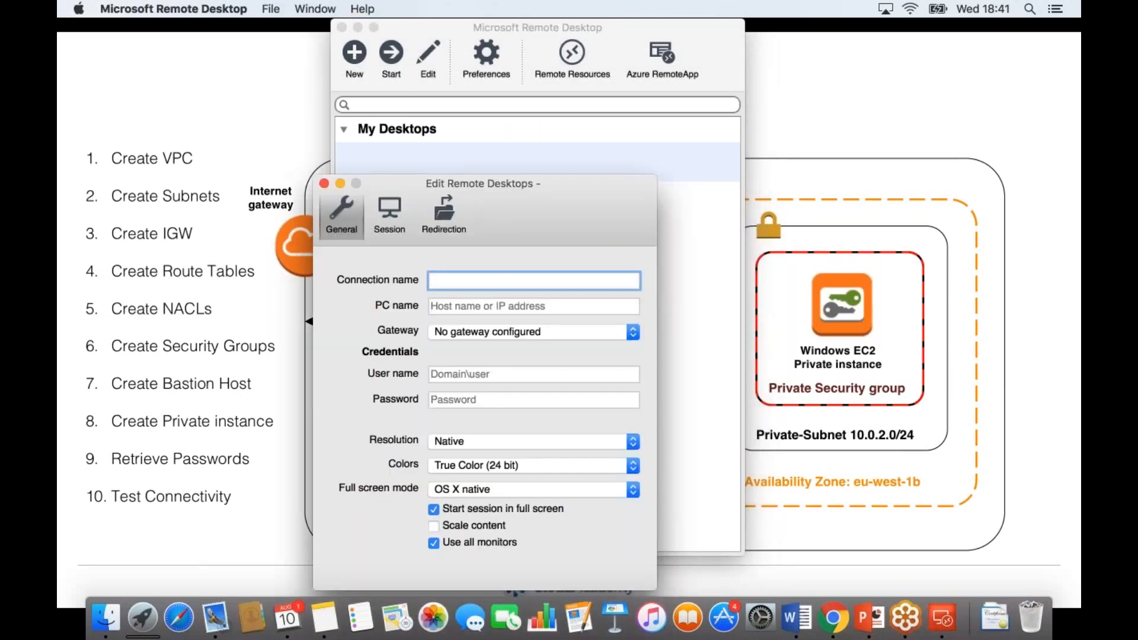
key("Tab")
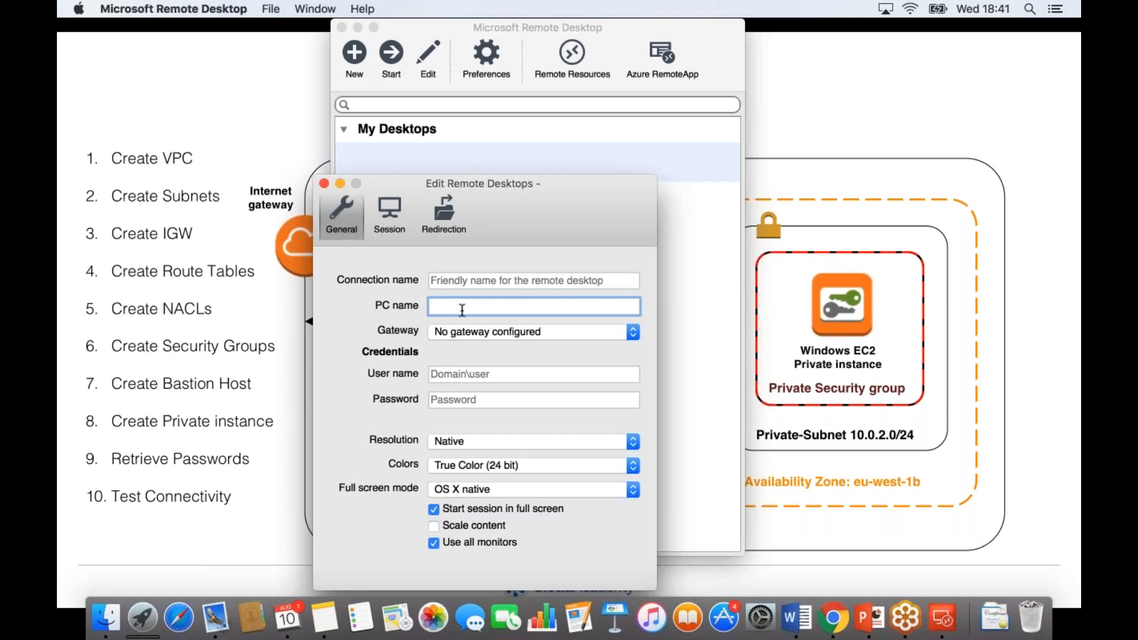
left_click(842, 627)
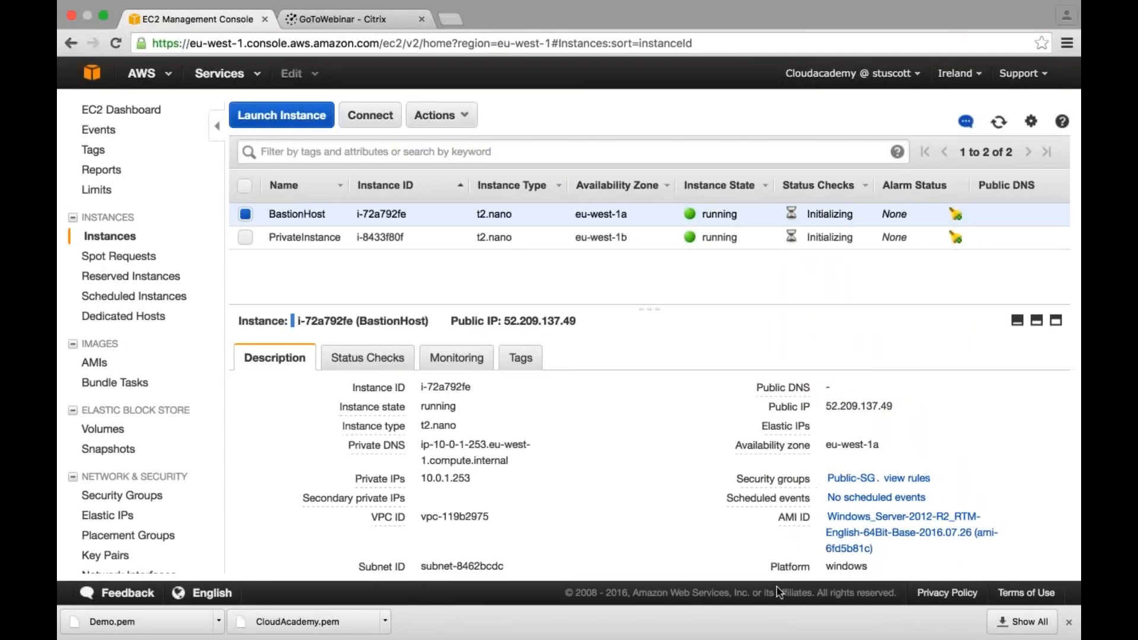
left_click_drag(504, 321, 575, 320)
right_click(575, 321)
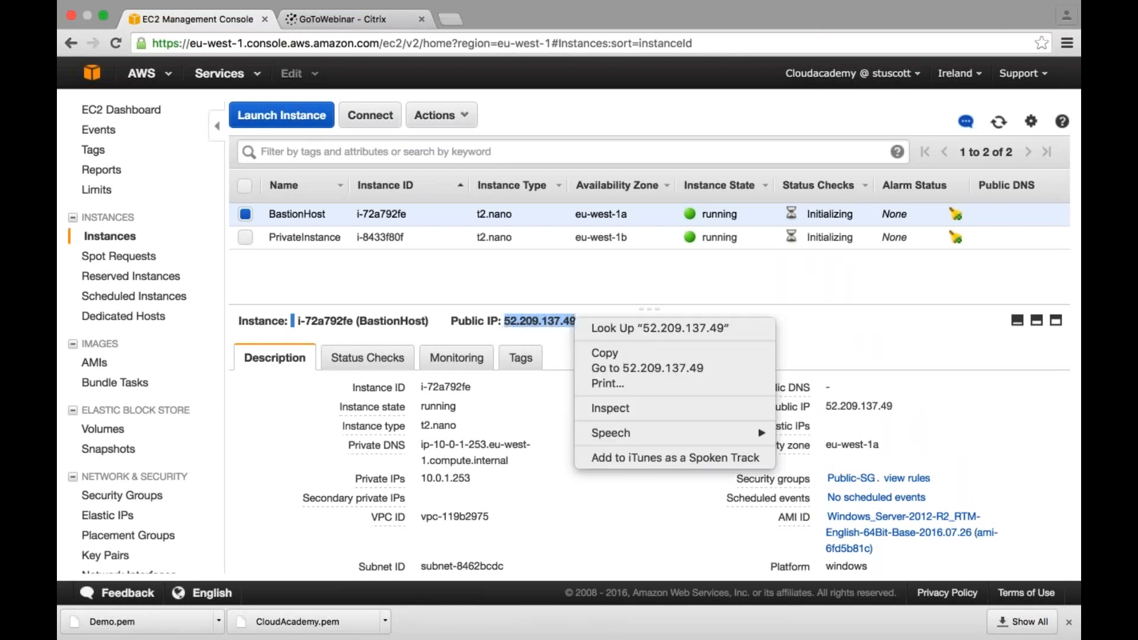
left_click(605, 353)
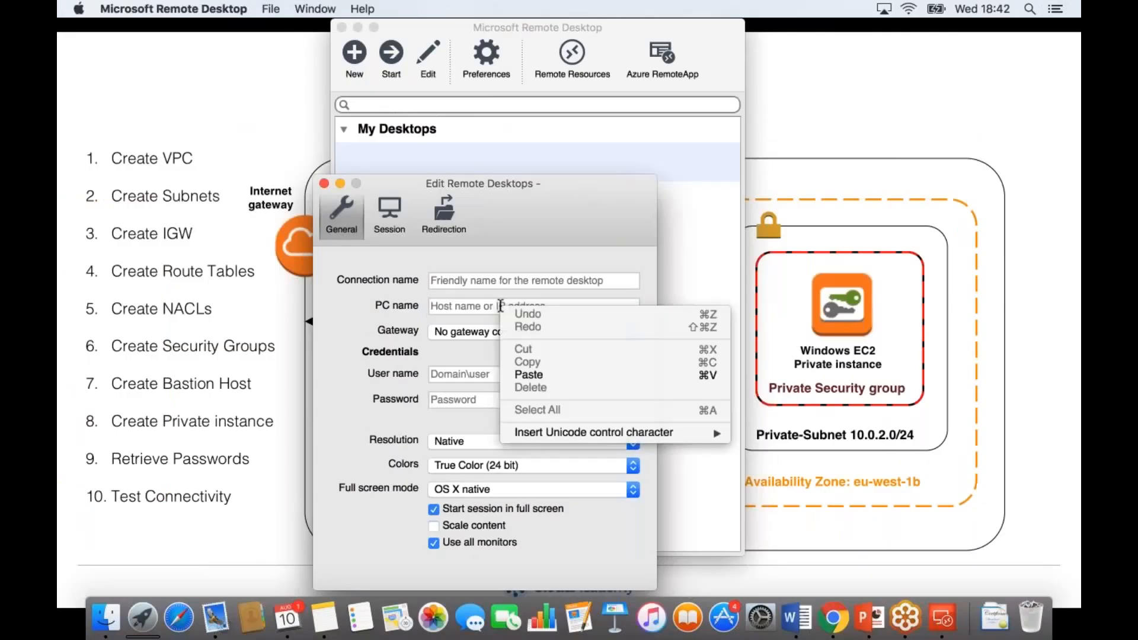
left_click(534, 374)
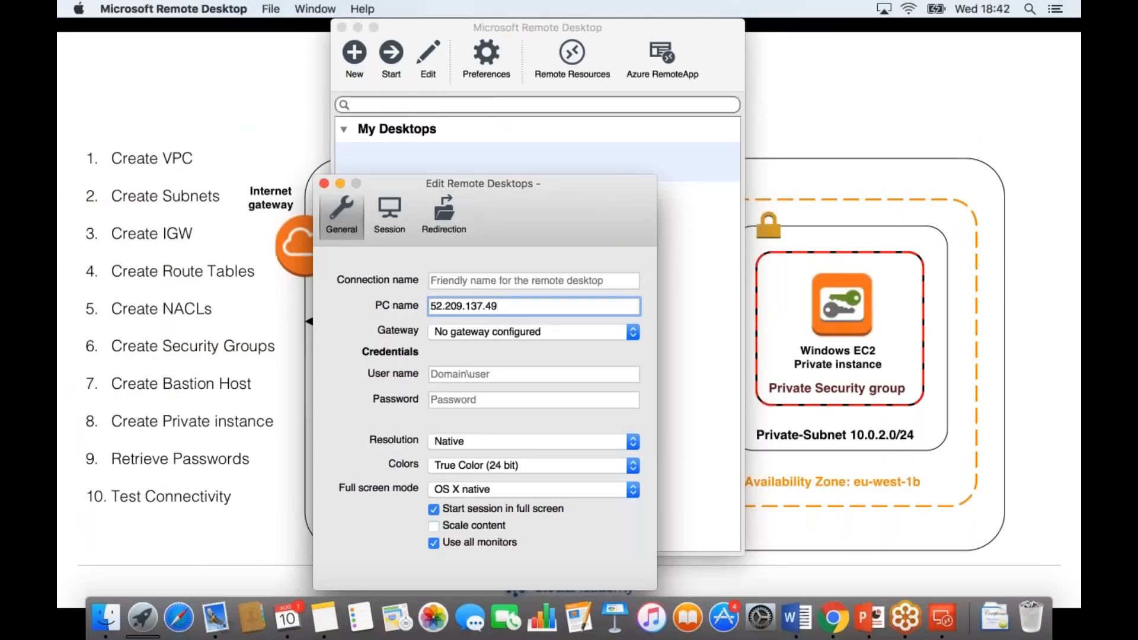
- Fill in the connection's credentials with user name Administrator and the administrator password copied from the Word document
key("Tab")
type("Administrator")
key("Tab")
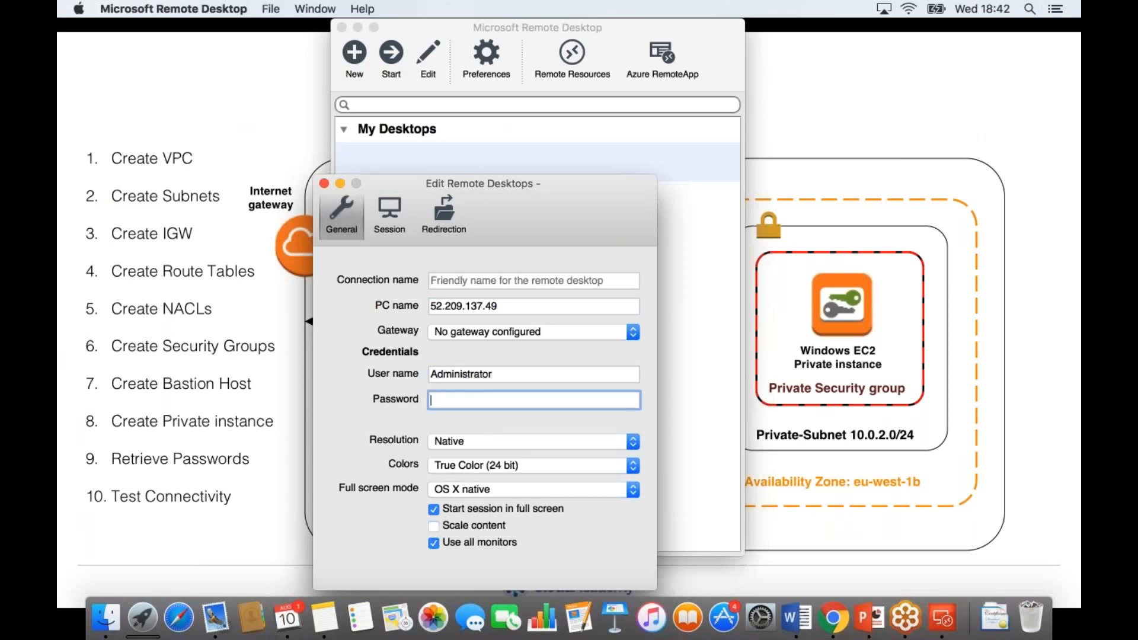
left_click(798, 615)
left_click_drag(344, 194, 418, 196)
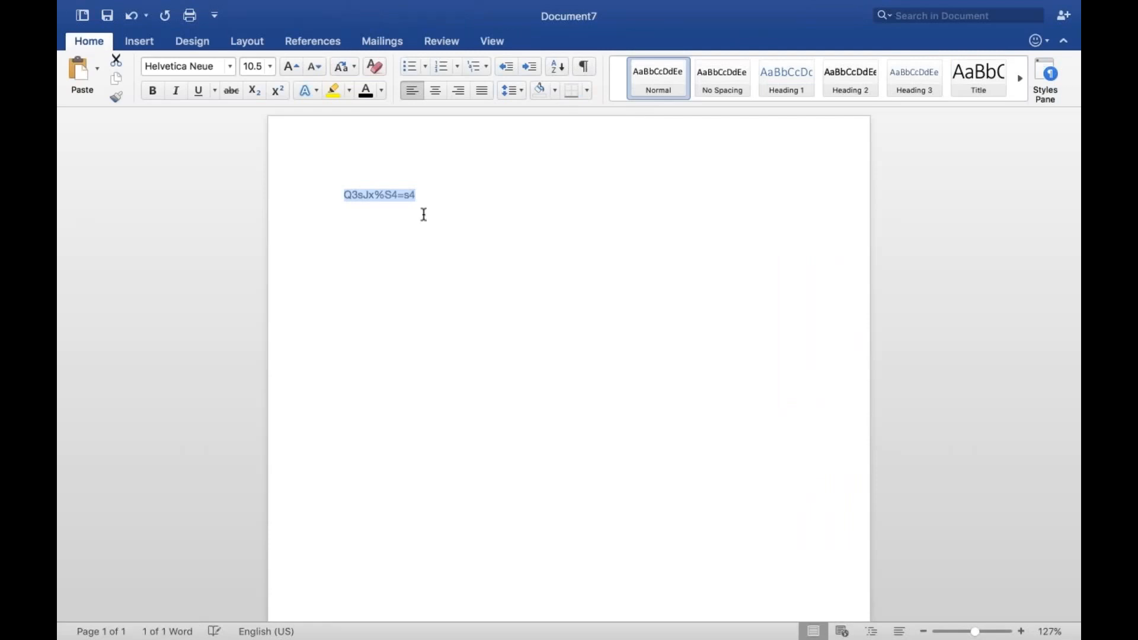
key("ctrl+Left")
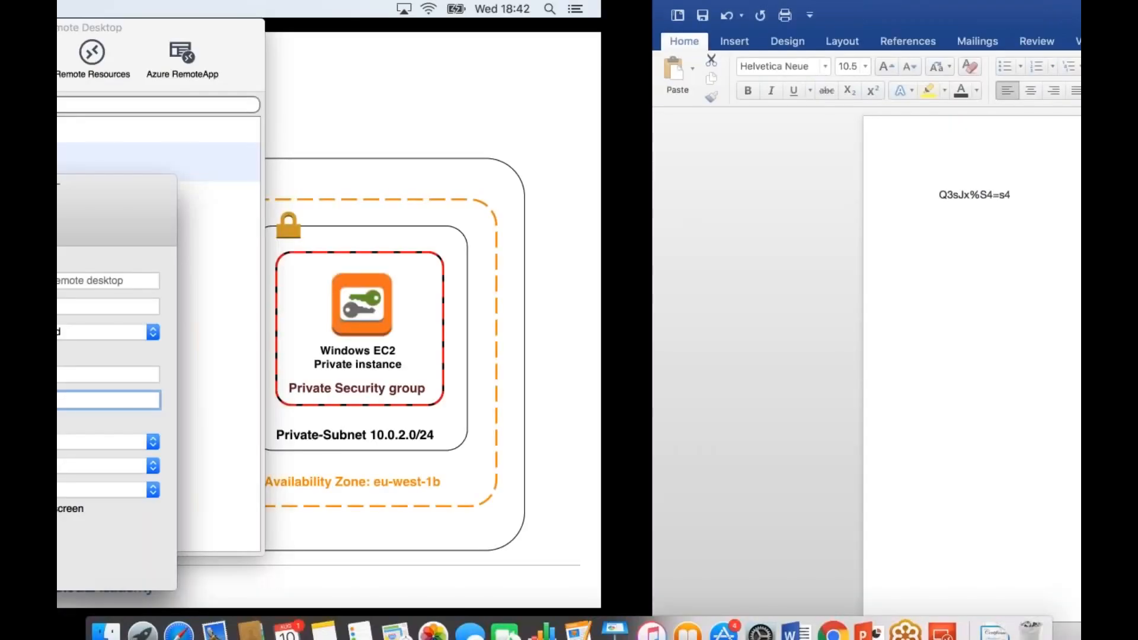
key("super+v")
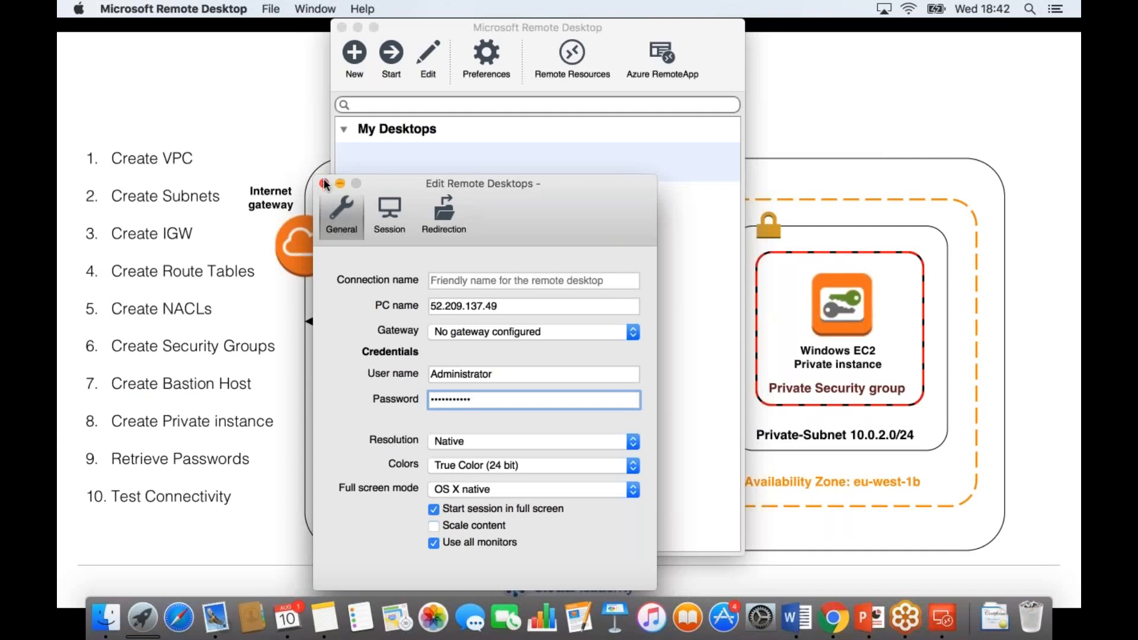
- Name the connection BastionHost and close its settings to save it to My Desktops
left_click(471, 279)
type("BastionHost")
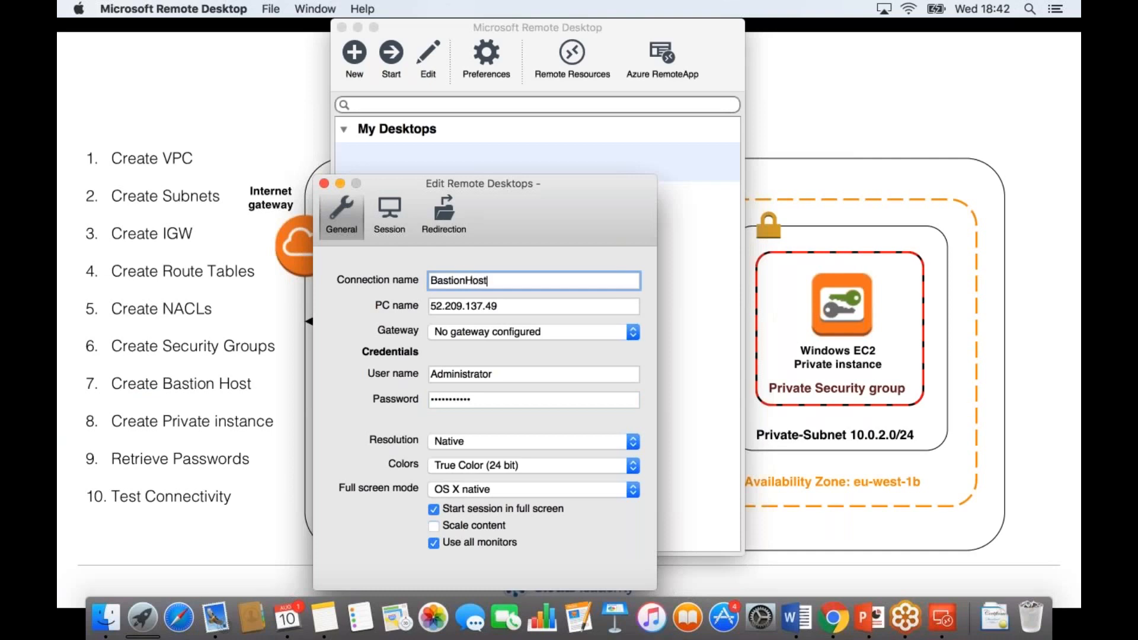
left_click(324, 184)
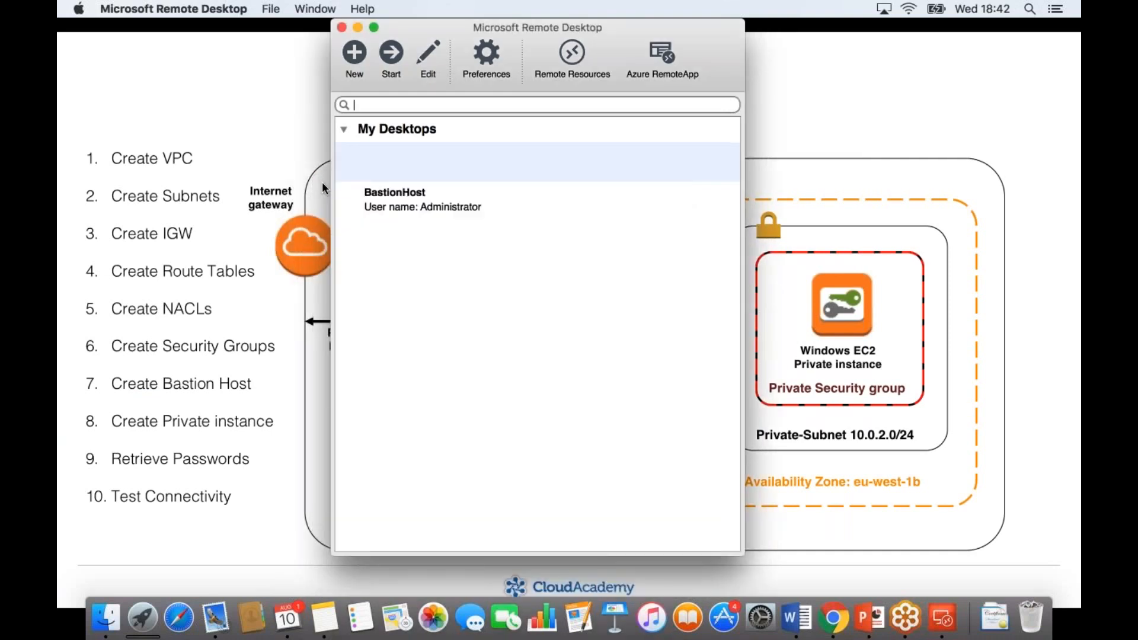
- Start the BastionHost remote session and continue past the unverified certificate
left_click(403, 202)
double_click(403, 201)
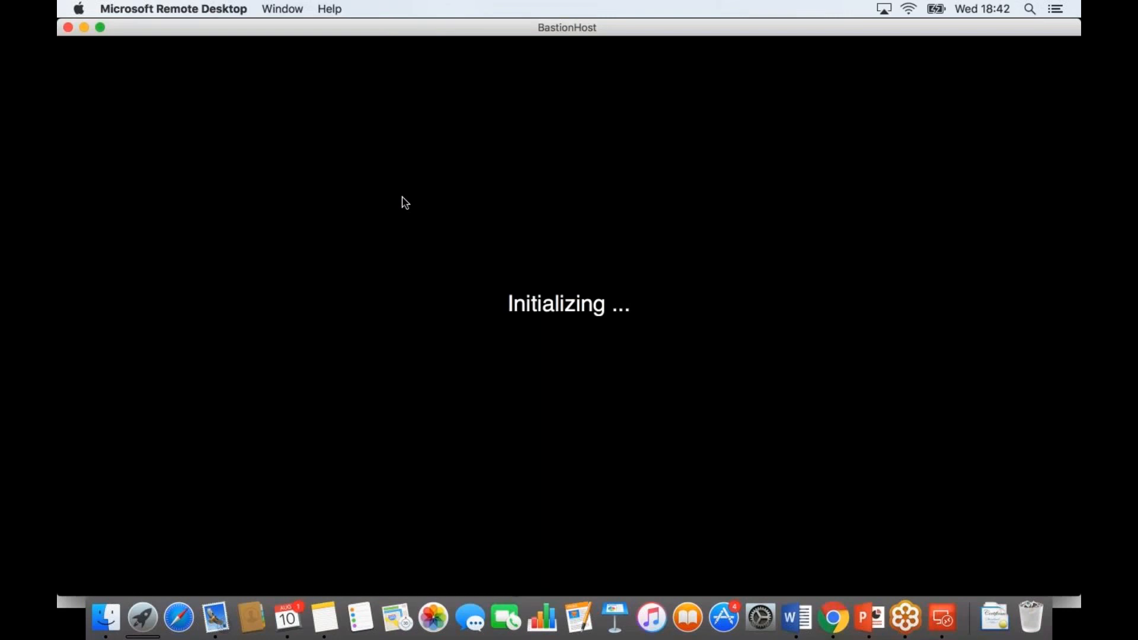
left_click(744, 260)
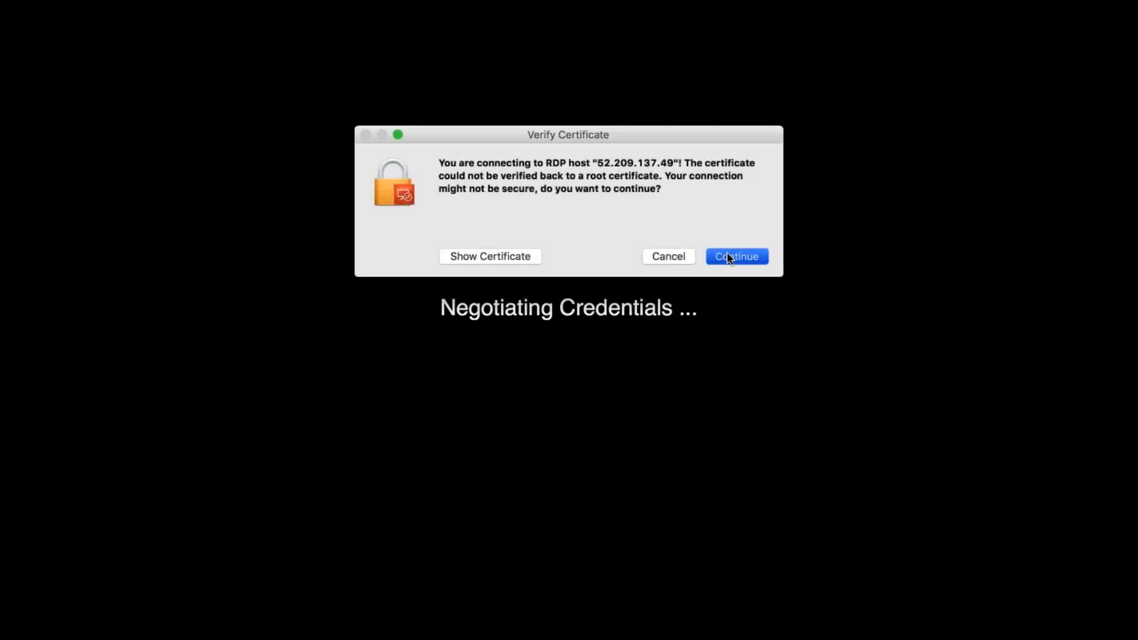
left_click(728, 255)
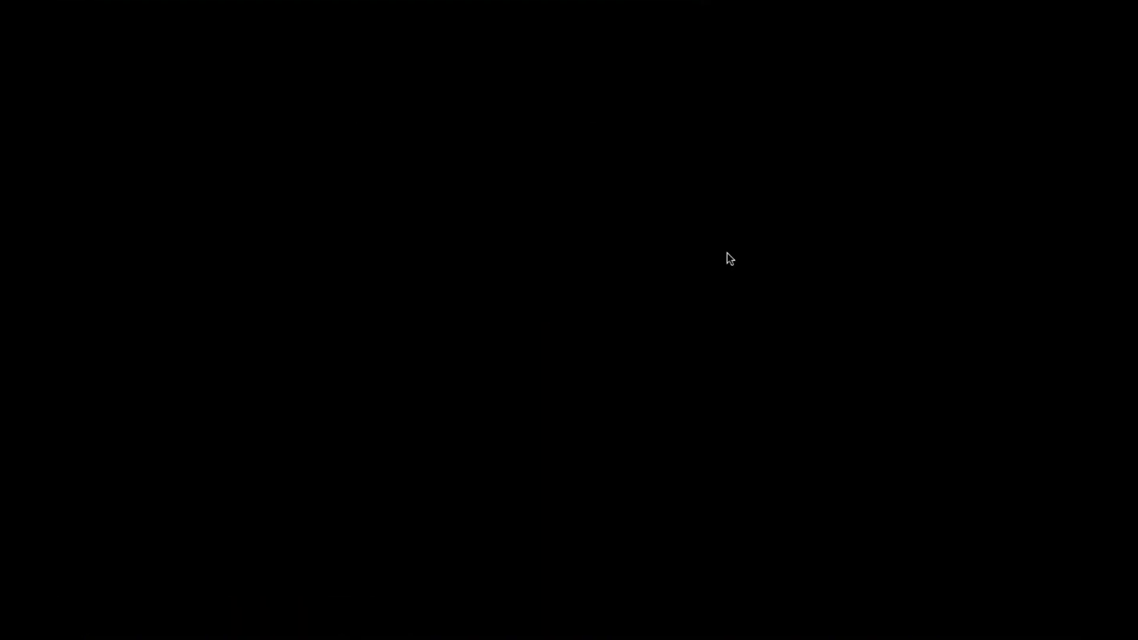
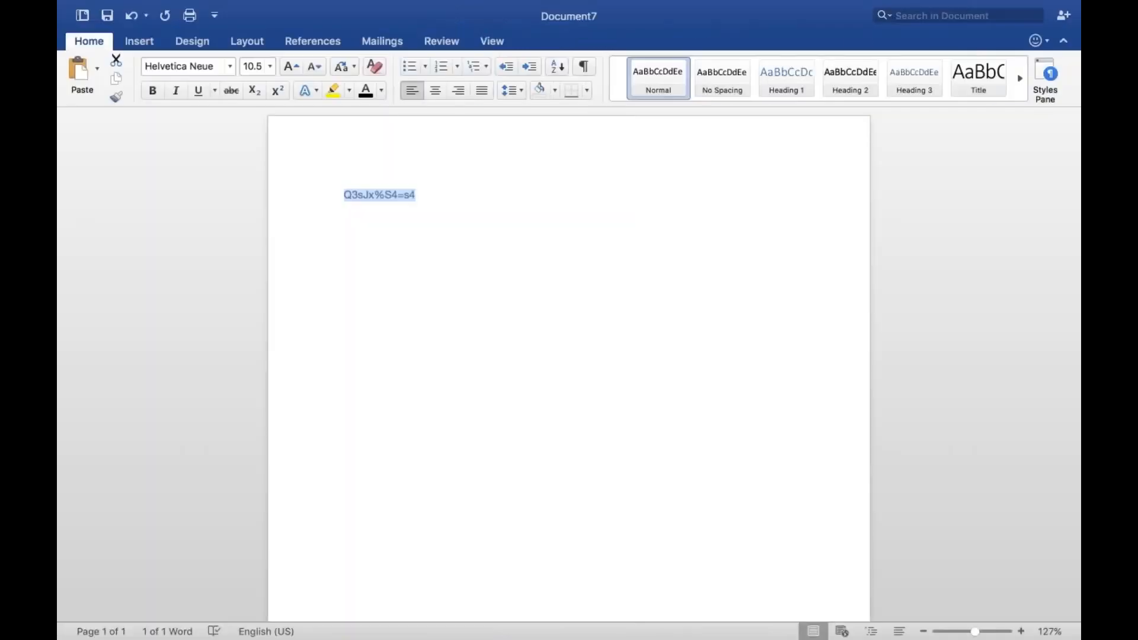
- Switch to the EC2 console in Chrome and open the Windows administrator password retrieval for PrivateInstance
key("super+Tab")
key("super+Tab")
key("super+Tab")
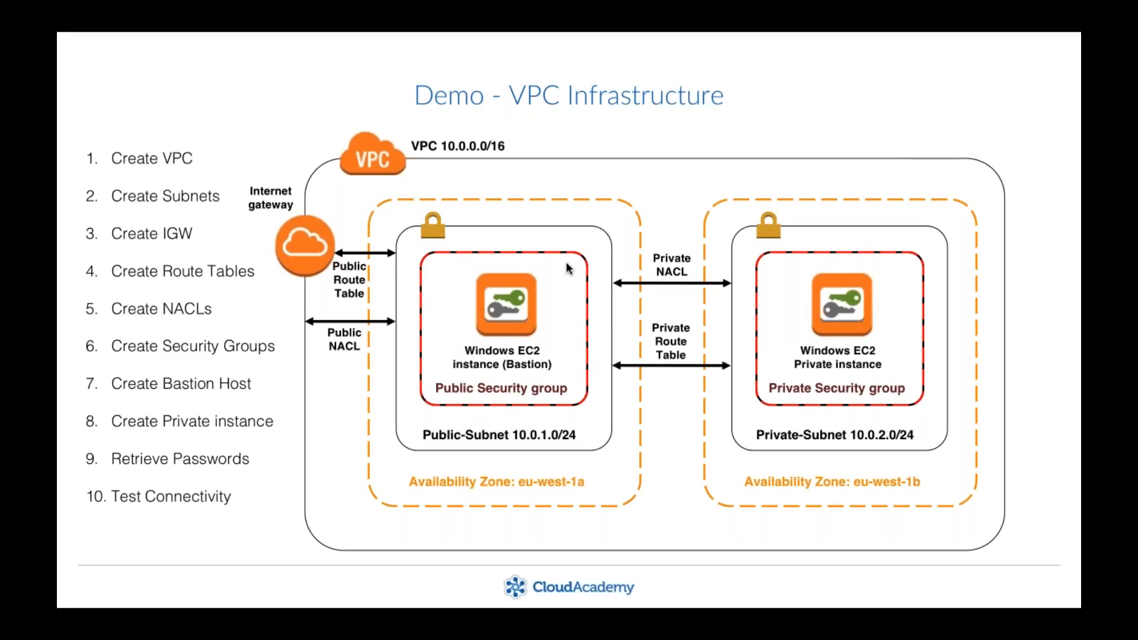
key("super+Tab")
key("super+Tab")
key("super+Tab")
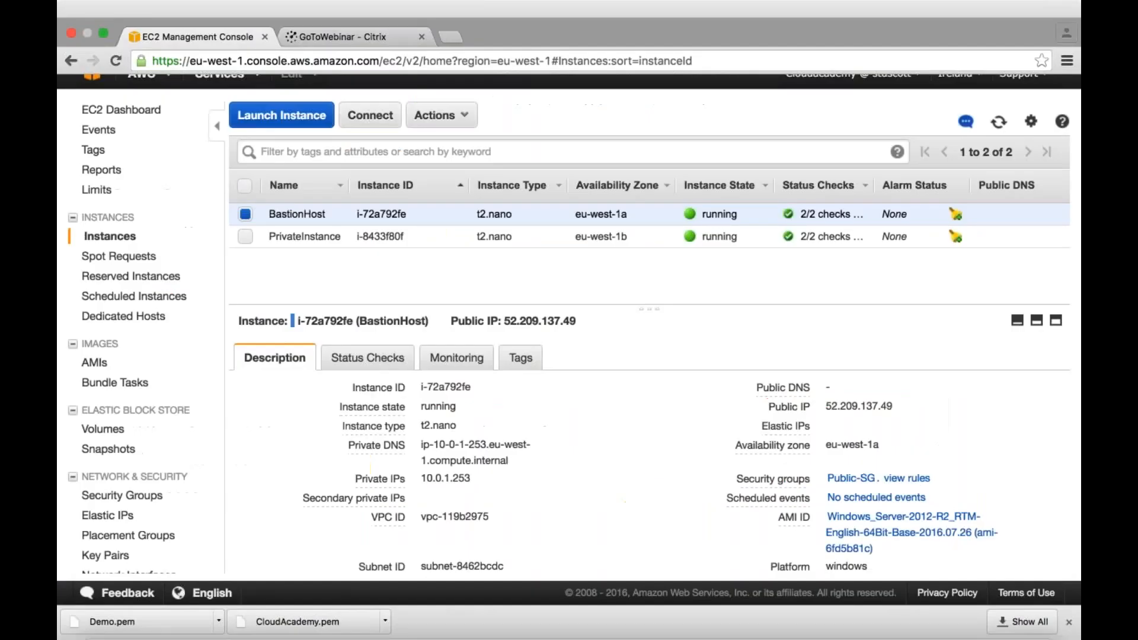
left_click(251, 232)
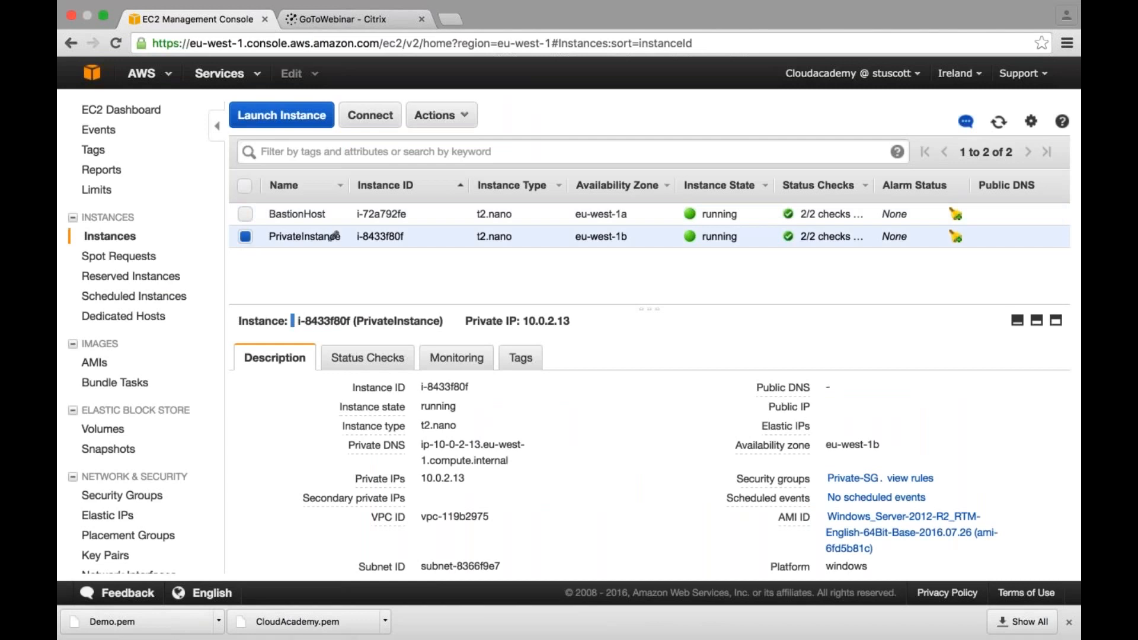
left_click(442, 115)
left_click(469, 160)
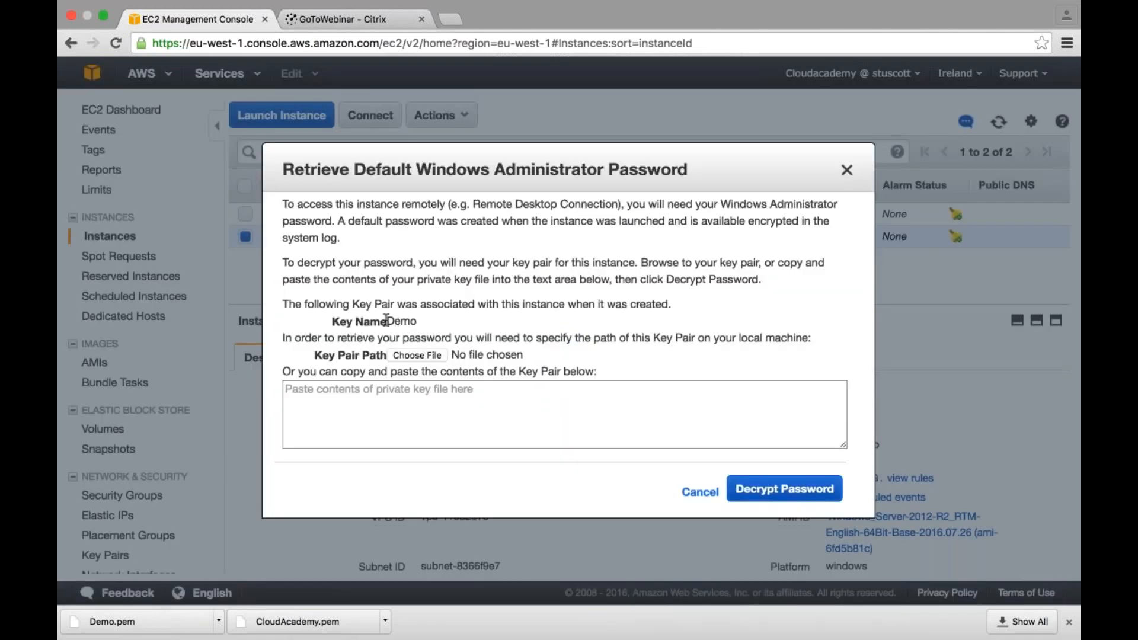
- Decrypt the PrivateInstance administrator password using the Demo.pem key pair file from Downloads
left_click(408, 357)
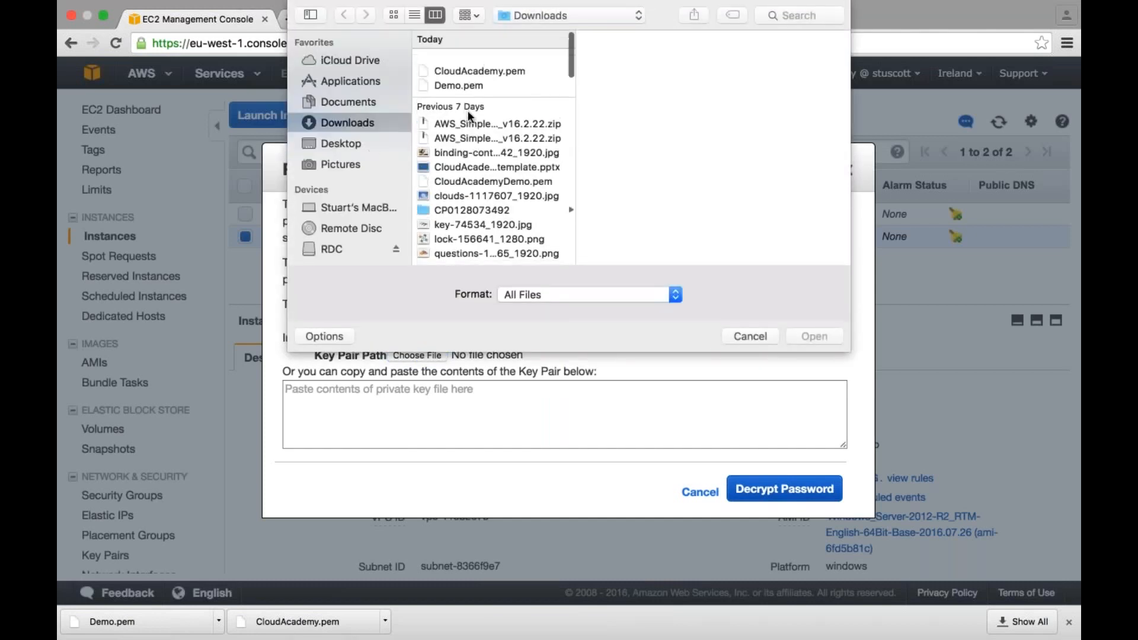
left_click(462, 74)
left_click(825, 336)
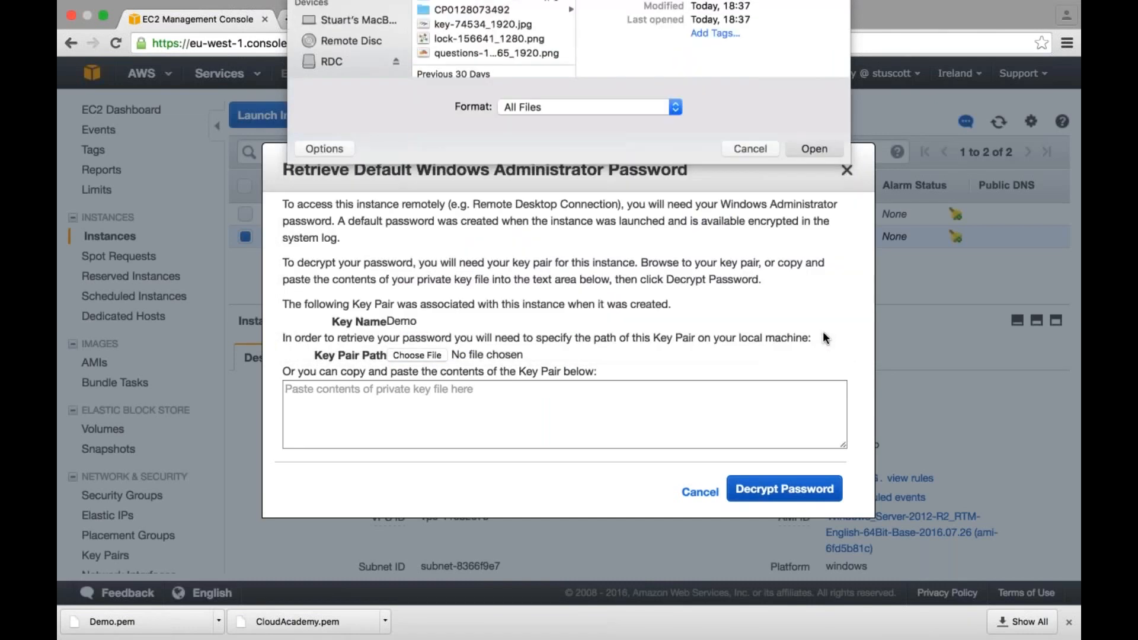
left_click(784, 487)
- Copy the decrypted administrator password and paste it below the existing password in the Word document
left_click_drag(468, 453, 396, 454)
right_click(399, 453)
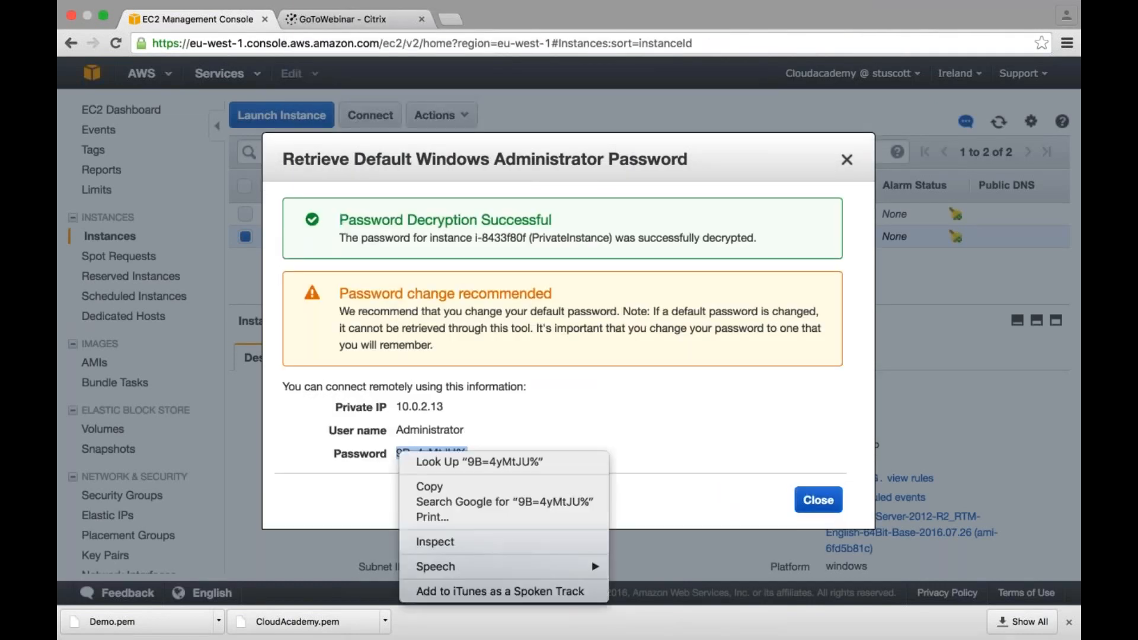
left_click(435, 483)
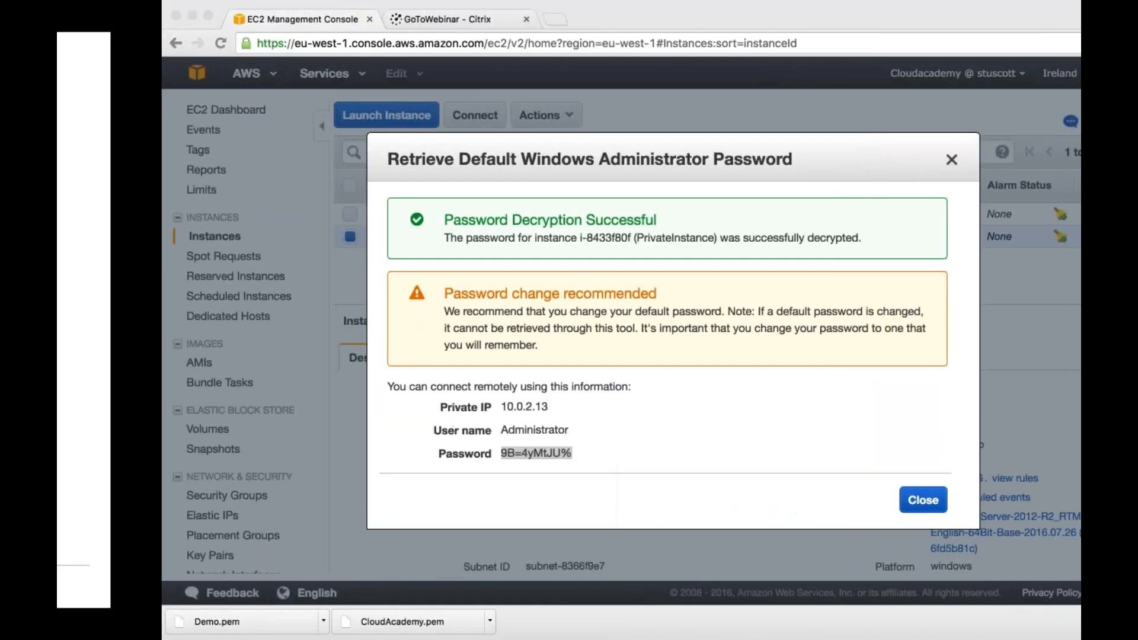
key("super+Tab")
key("super+Tab")
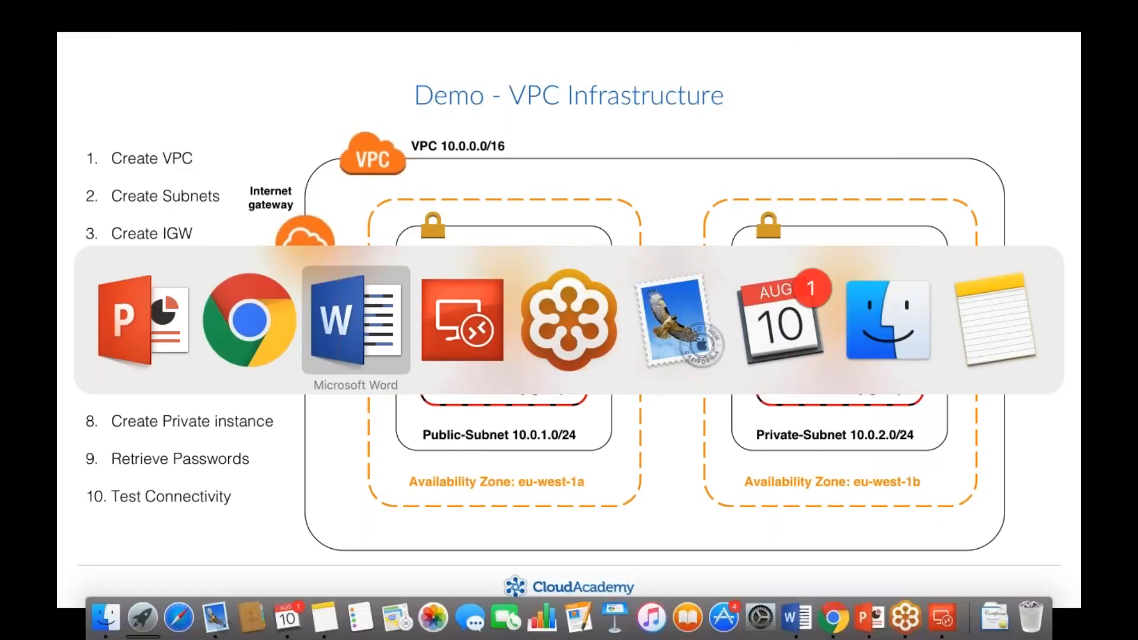
key("Right")
key("Return")
key("super+v")
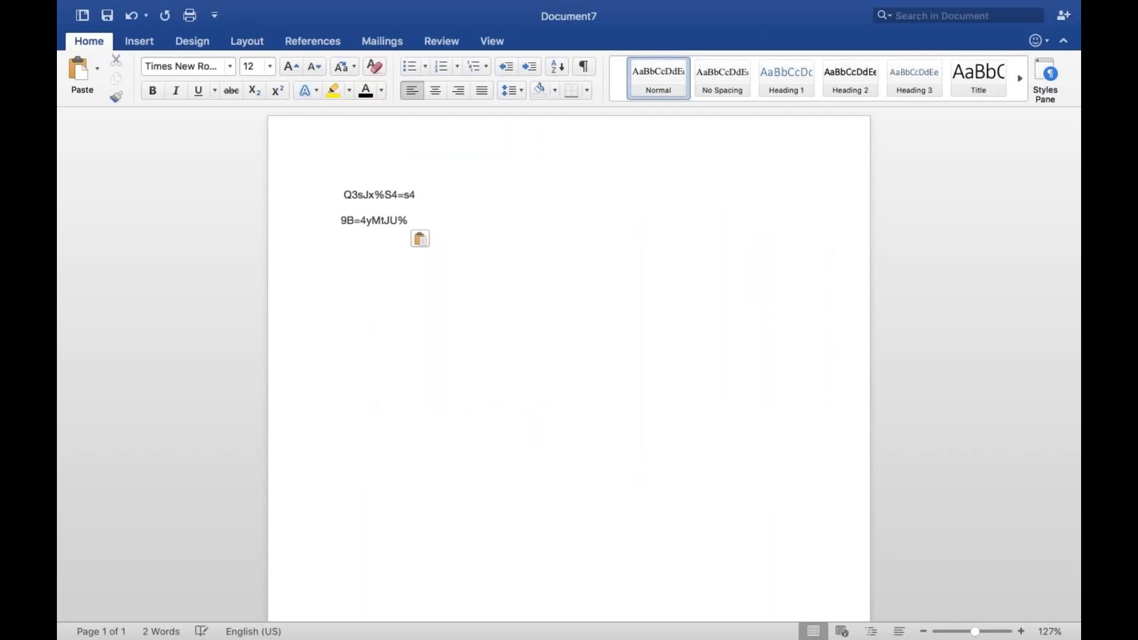
- Return to the BastionHost remote session and launch Remote Desktop Connection by running mstsc in PowerShell
key("super+Tab")
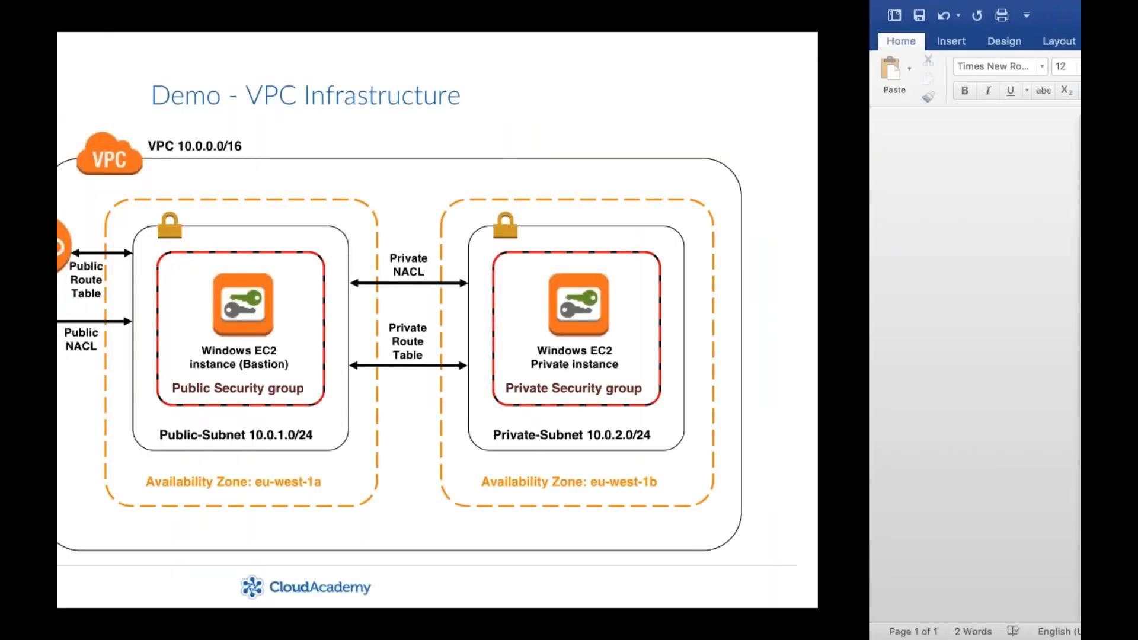
key("super+Tab")
key("super+Tab")
key("super+Tab")
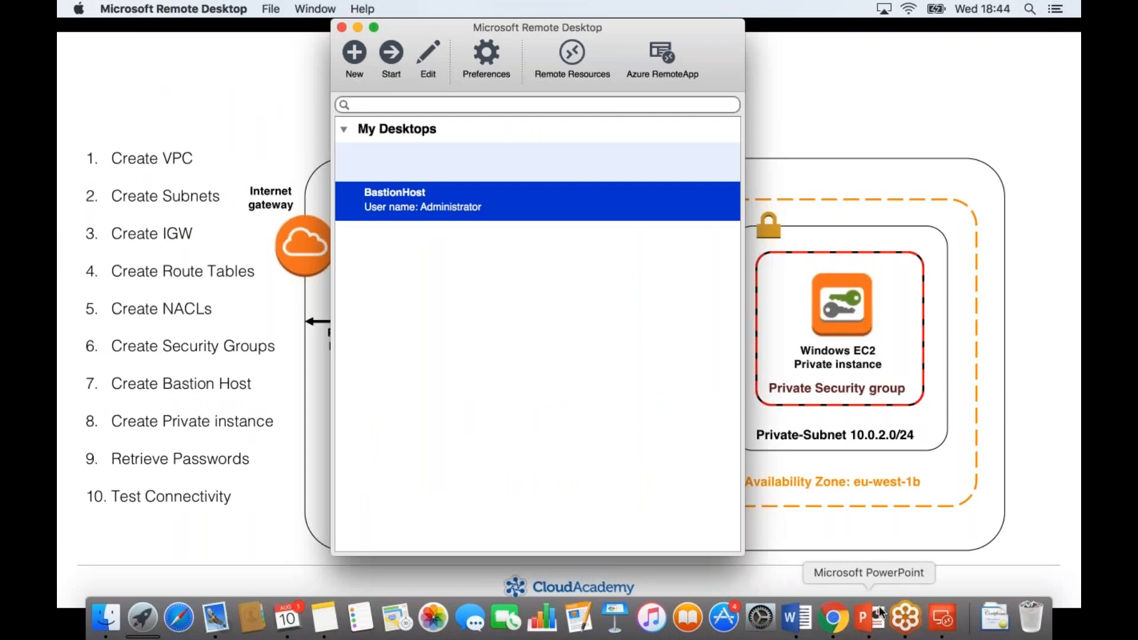
key("super+Tab")
key("super+Tab")
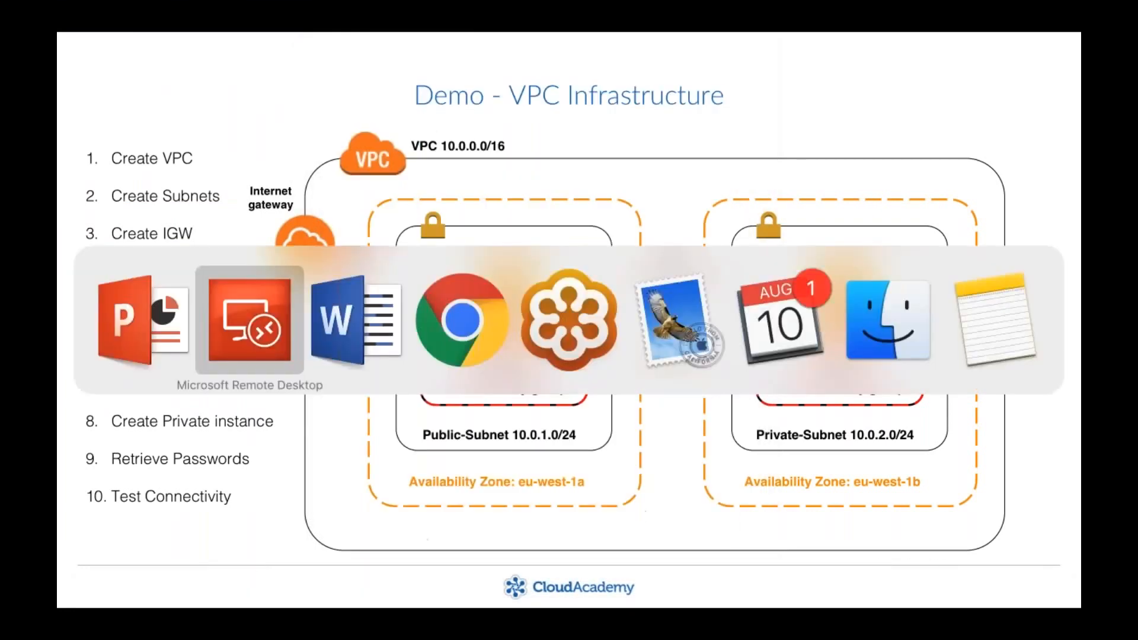
key("super+Tab")
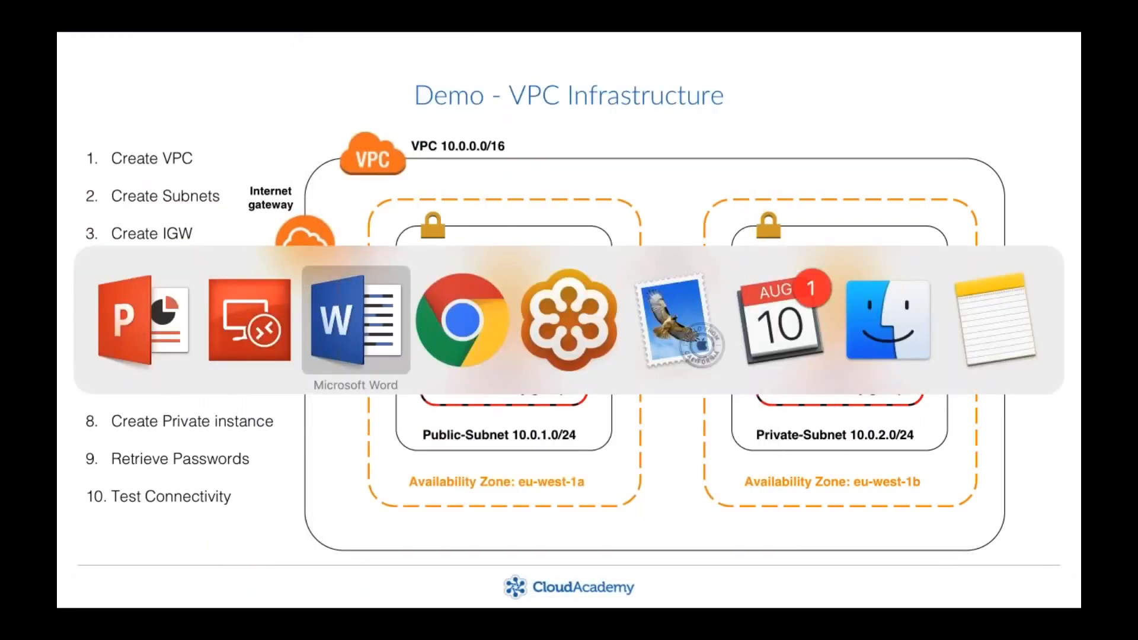
key("super+Tab")
key("super+Tab")
key("super+Tab")
key("super+Tab")
key("super+Tab")
key("super+Tab")
key("super+Tab")
key("super+Tab")
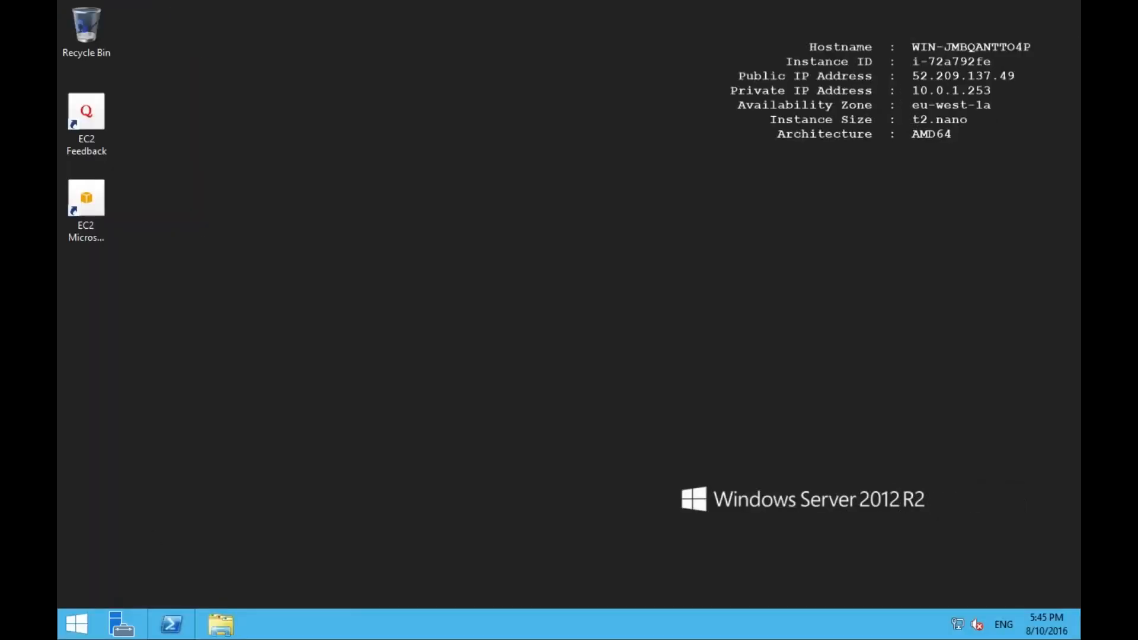
left_click(172, 625)
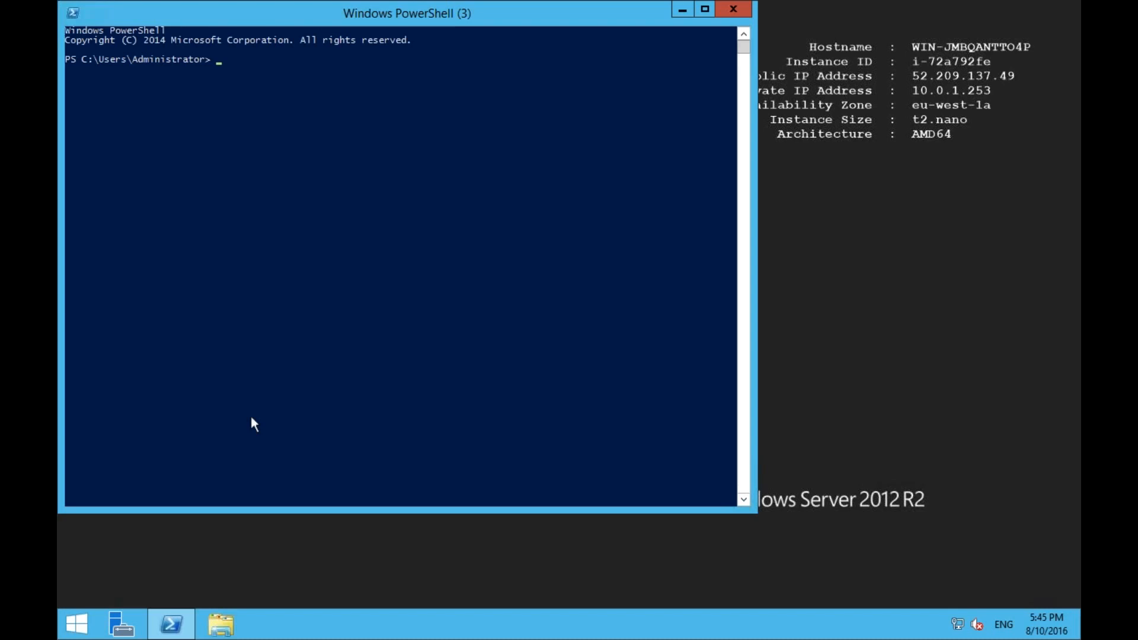
type("mstsc")
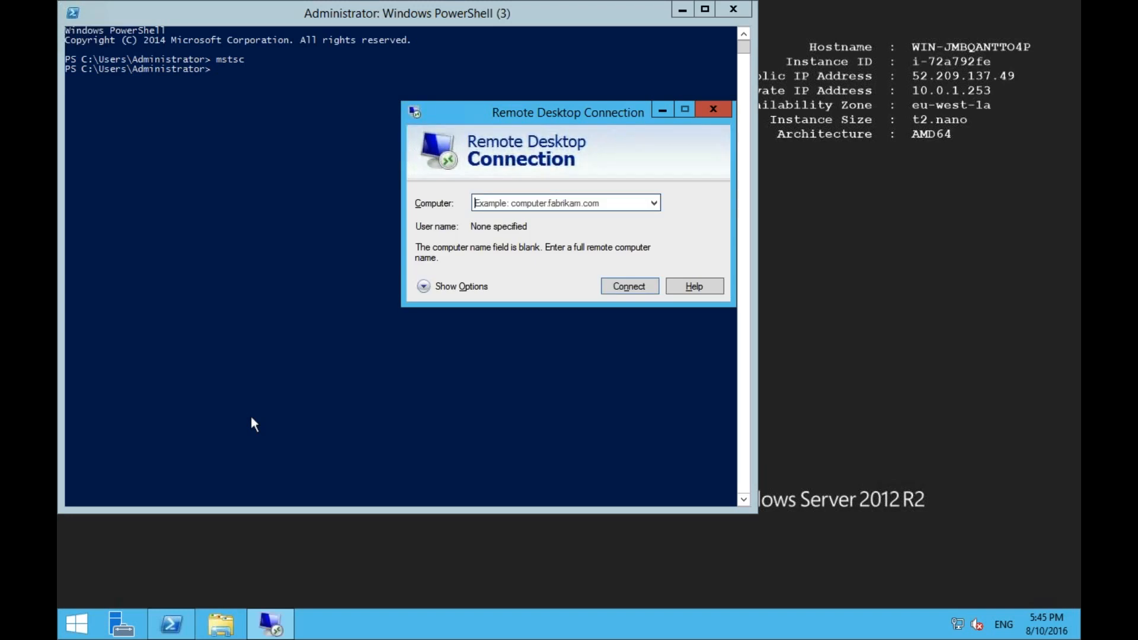
- Look up the PrivateInstance private IP in the EC2 console and enter 10.0.2.13 as the computer in Remote Desktop Connection
key("super+Tab")
key("super+Tab")
key("super+Tab")
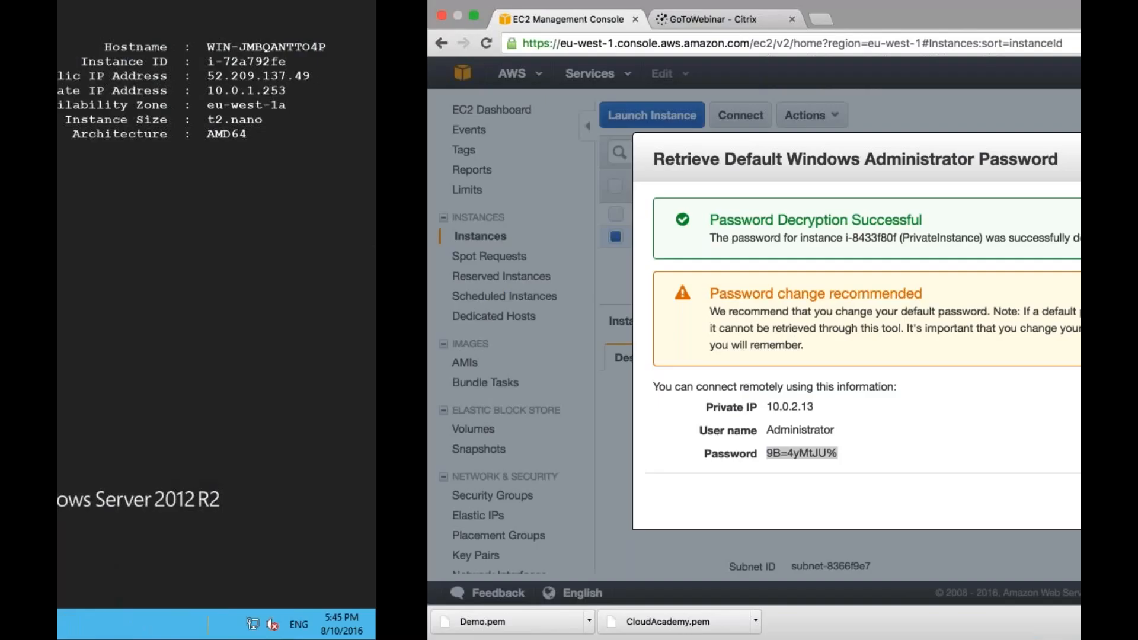
key("Escape")
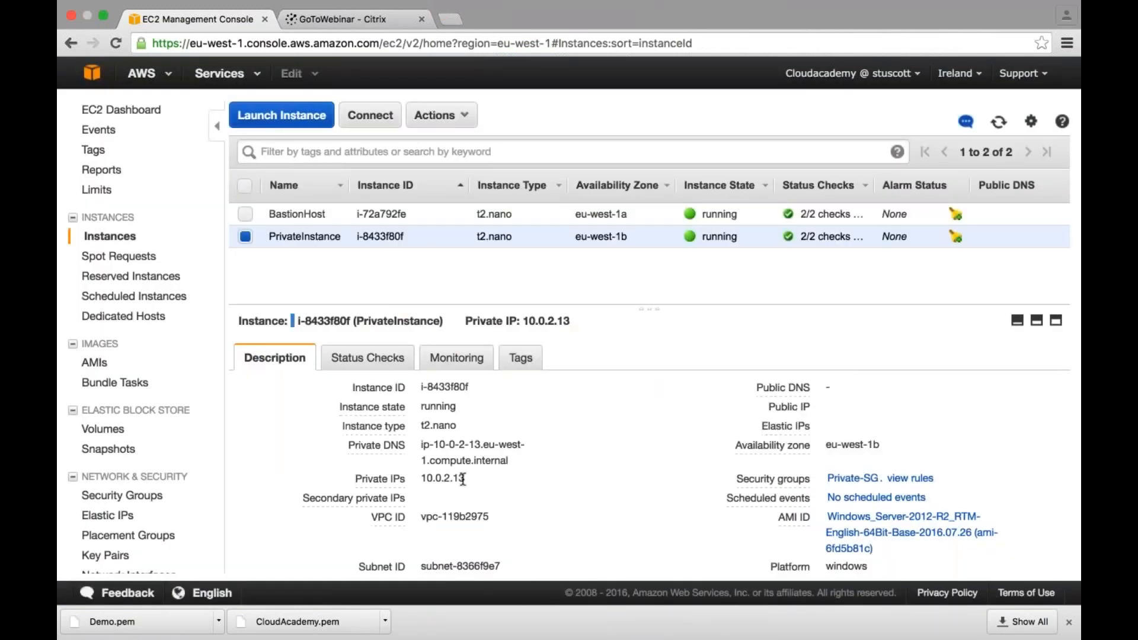
left_click_drag(463, 479, 427, 478)
key("ctrl+Left")
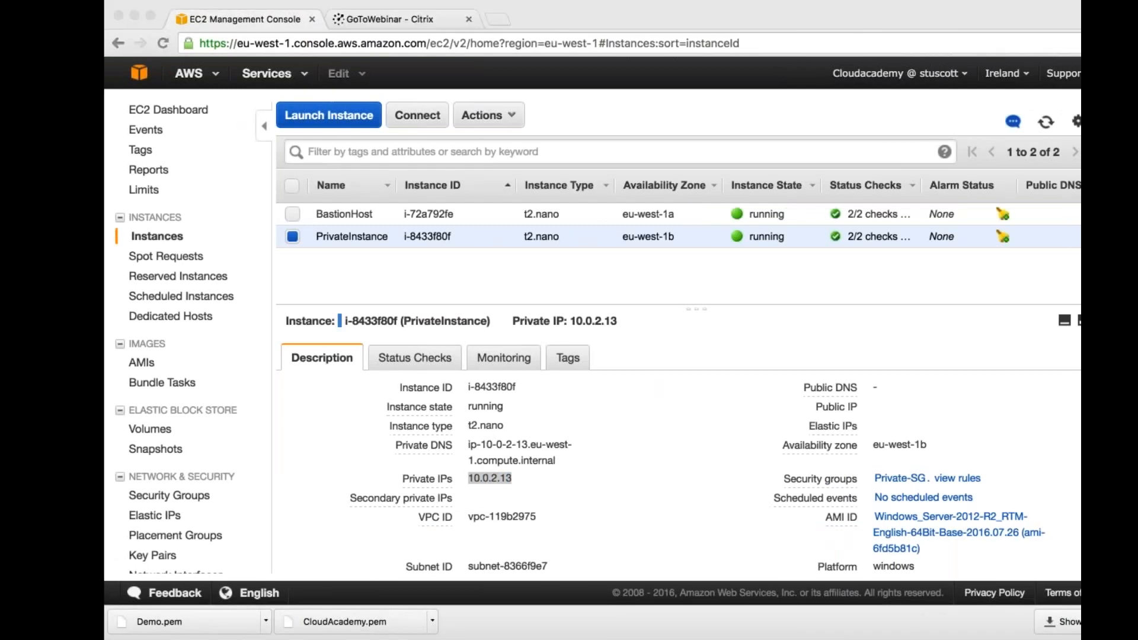
key("ctrl+Right")
type("10.0.2.13")
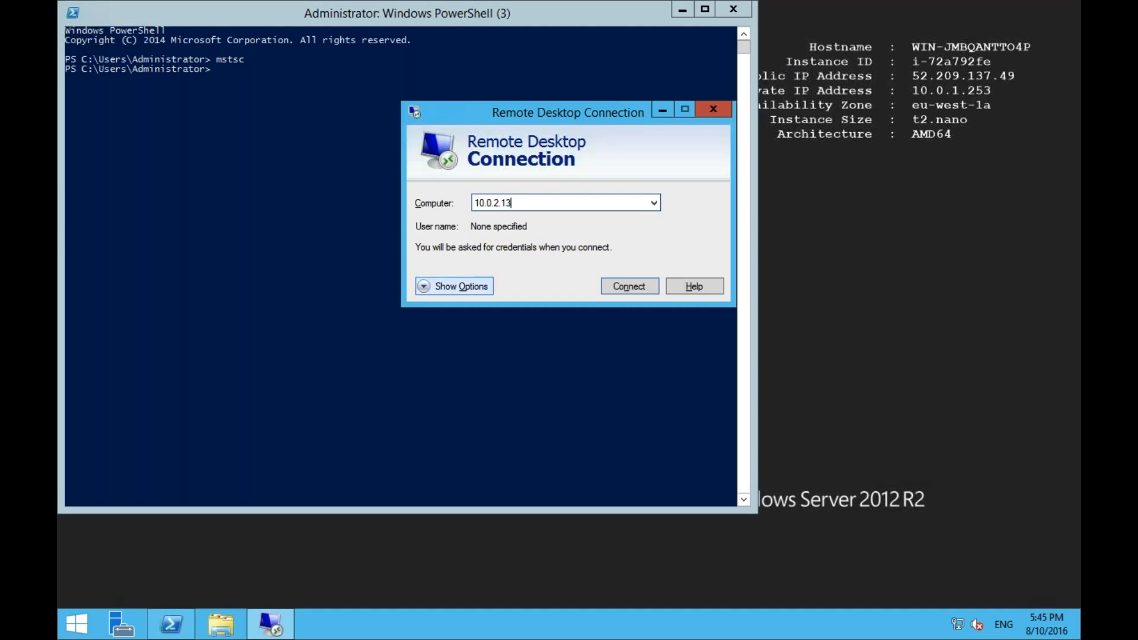
- Expand the connection options, set the user name to Administrator and connect to the private instance
left_click(430, 287)
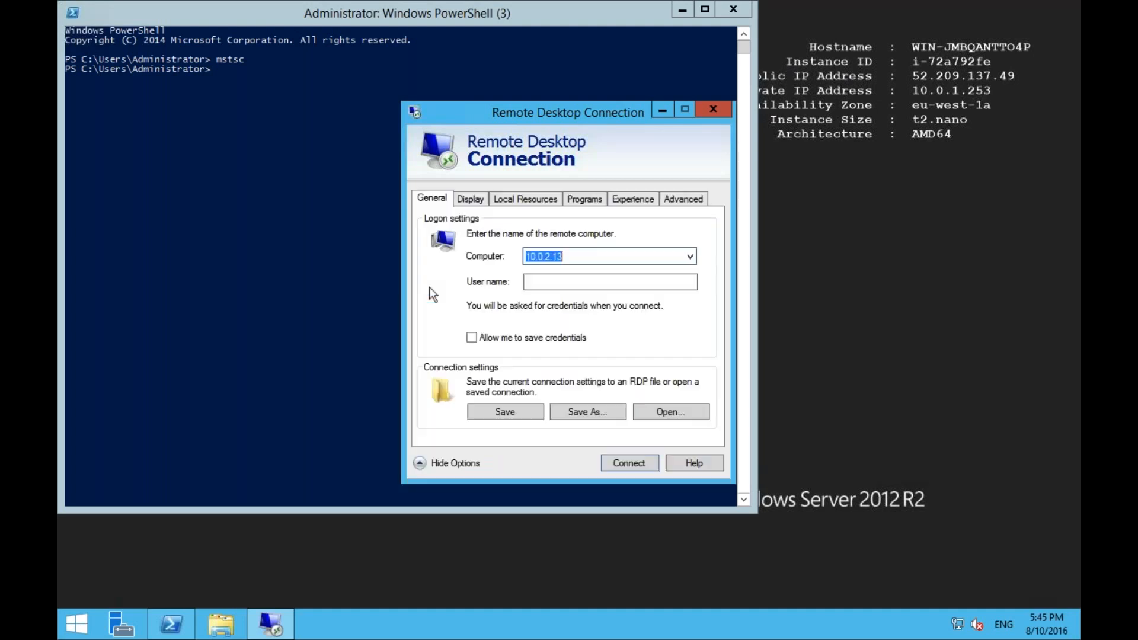
left_click(558, 283)
type("Adminsitr")
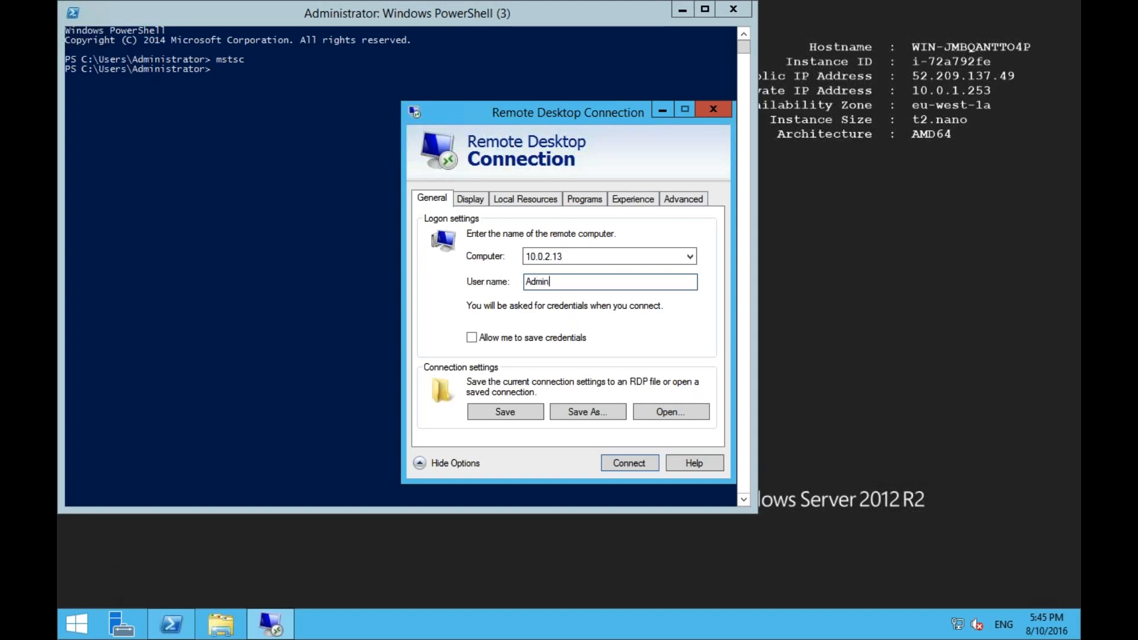
key("BackSpace")
key("BackSpace")
key("BackSpace")
key("BackSpace")
type("istrator")
left_click(629, 464)
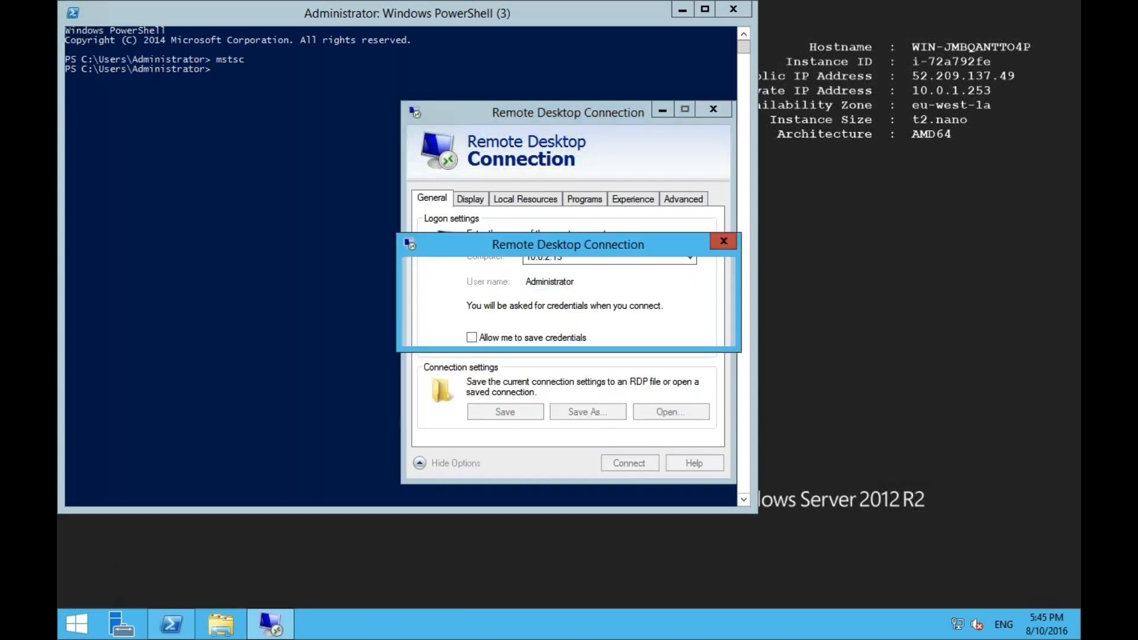
- Enter the private instance's administrator password as noted in the Word document, submit it and accept the unverified certificate
key("super+Tab")
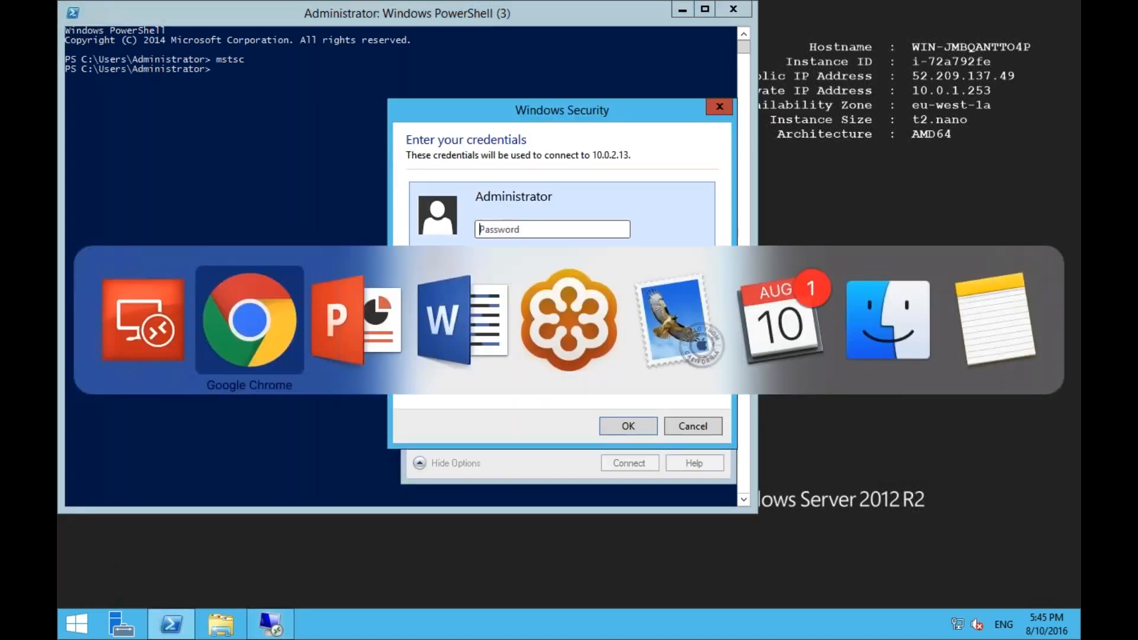
key("super+Tab")
key("super+Tab")
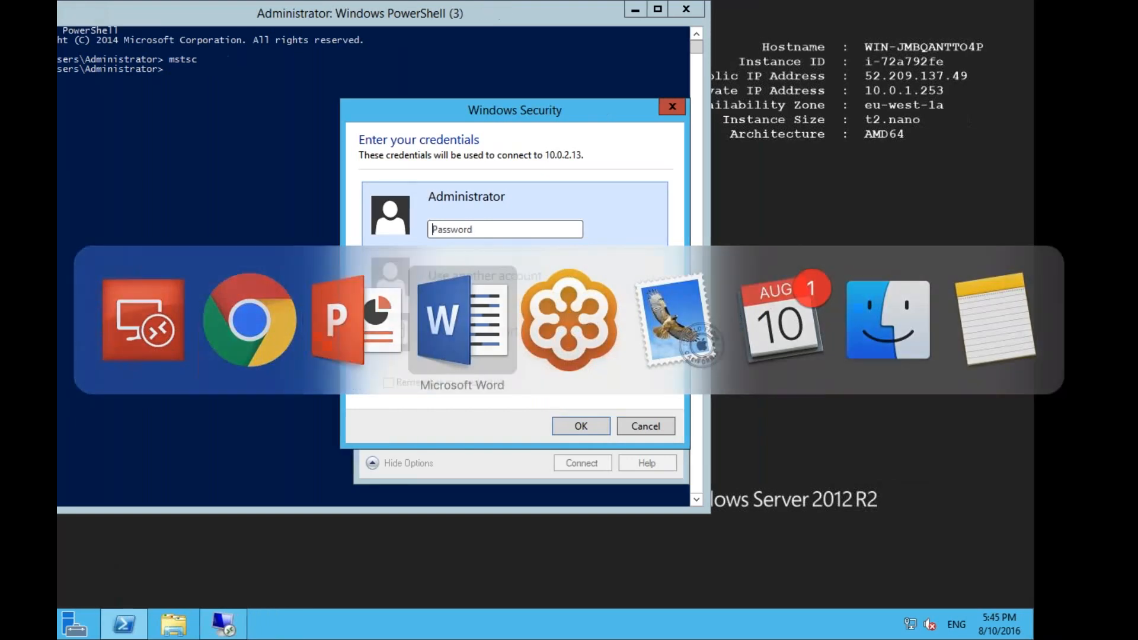
key("super+Tab")
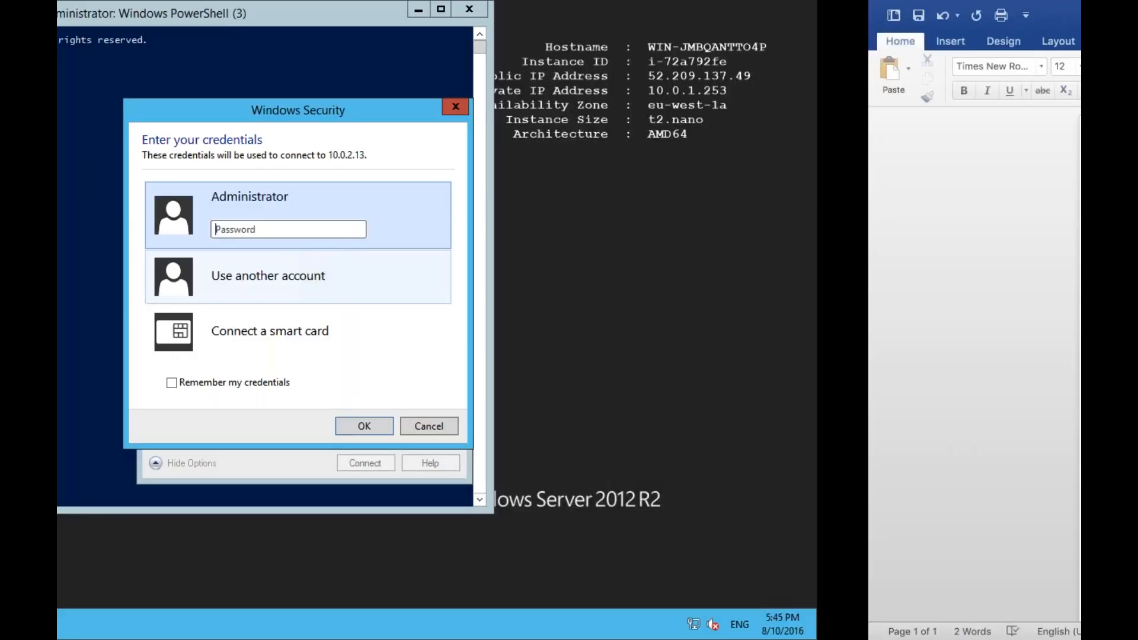
type("••")
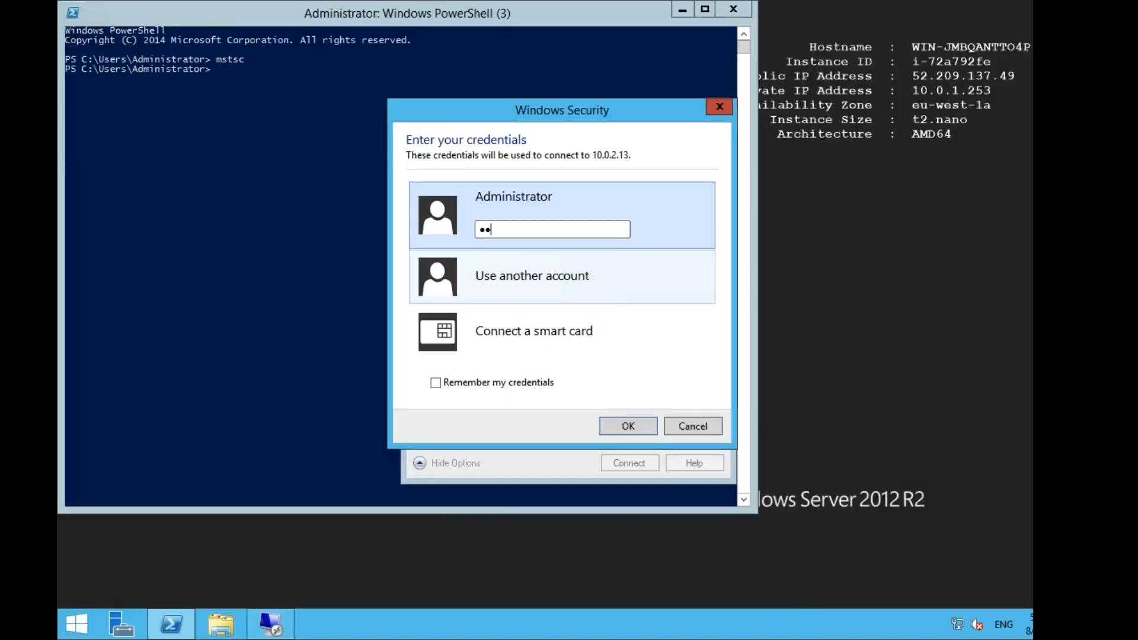
key("super+Tab")
key("ctrl+Left")
type("••")
key("ctrl+Right")
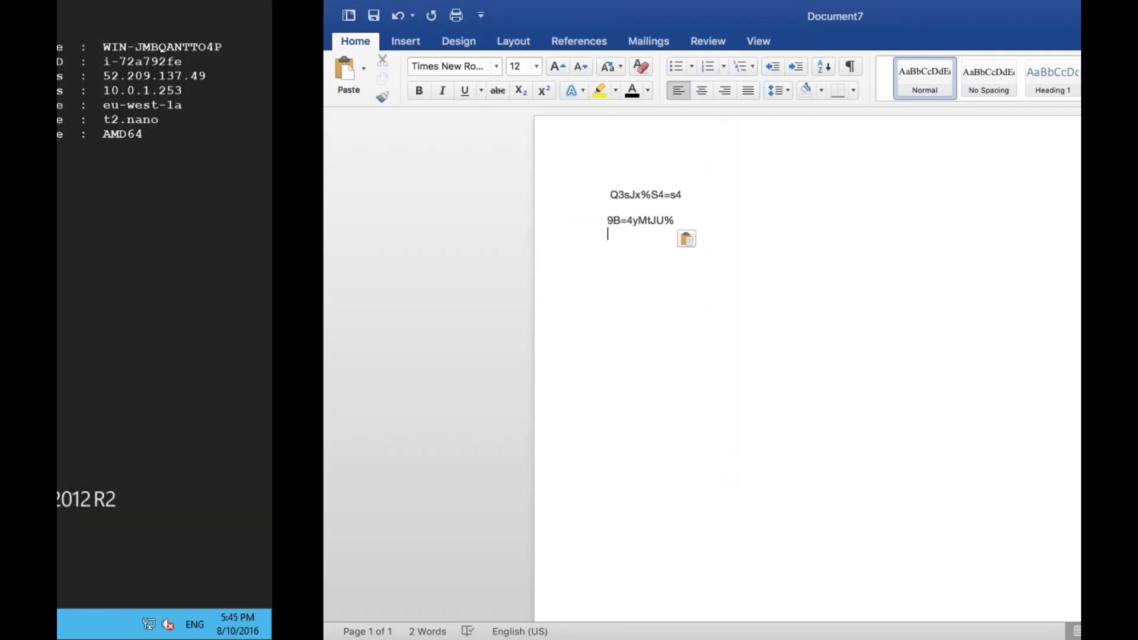
key("ctrl+Left")
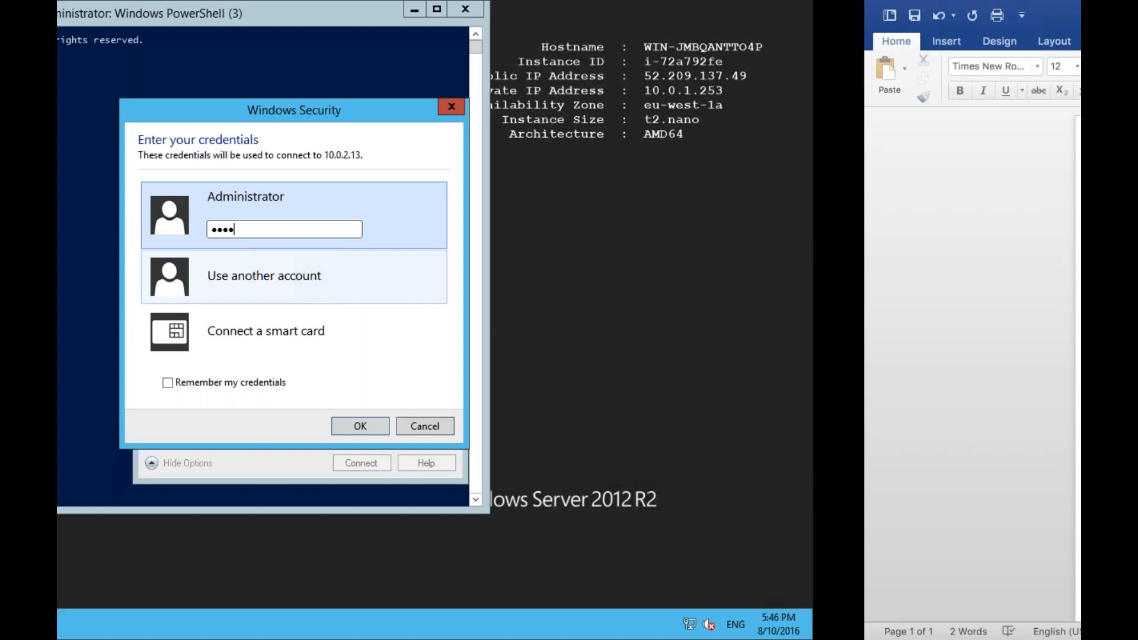
type("•••")
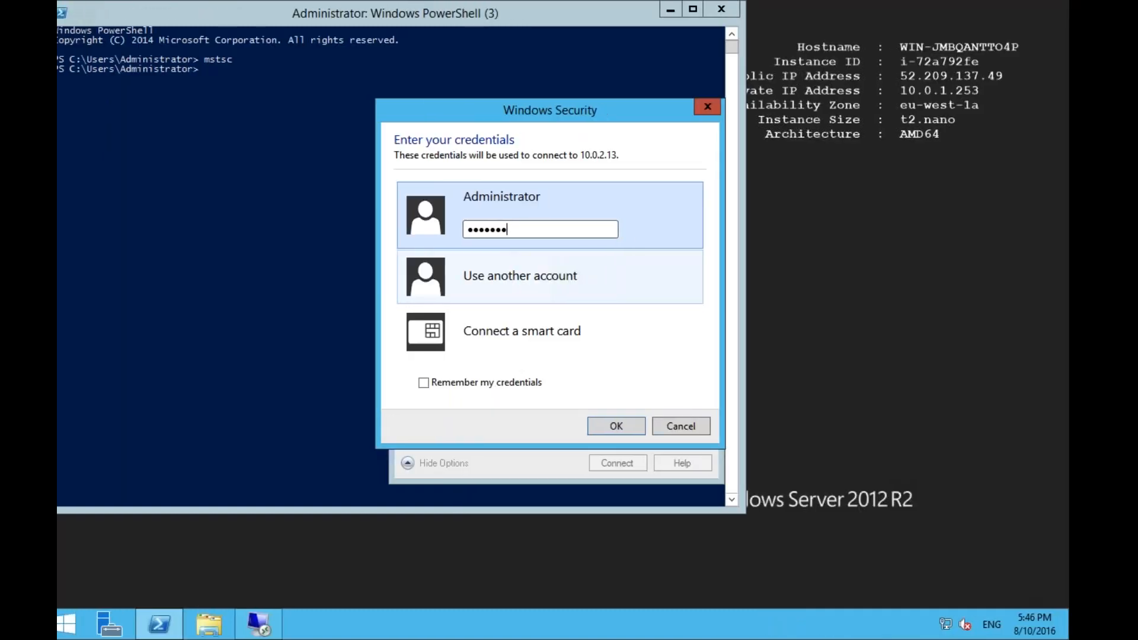
key("ctrl+Right")
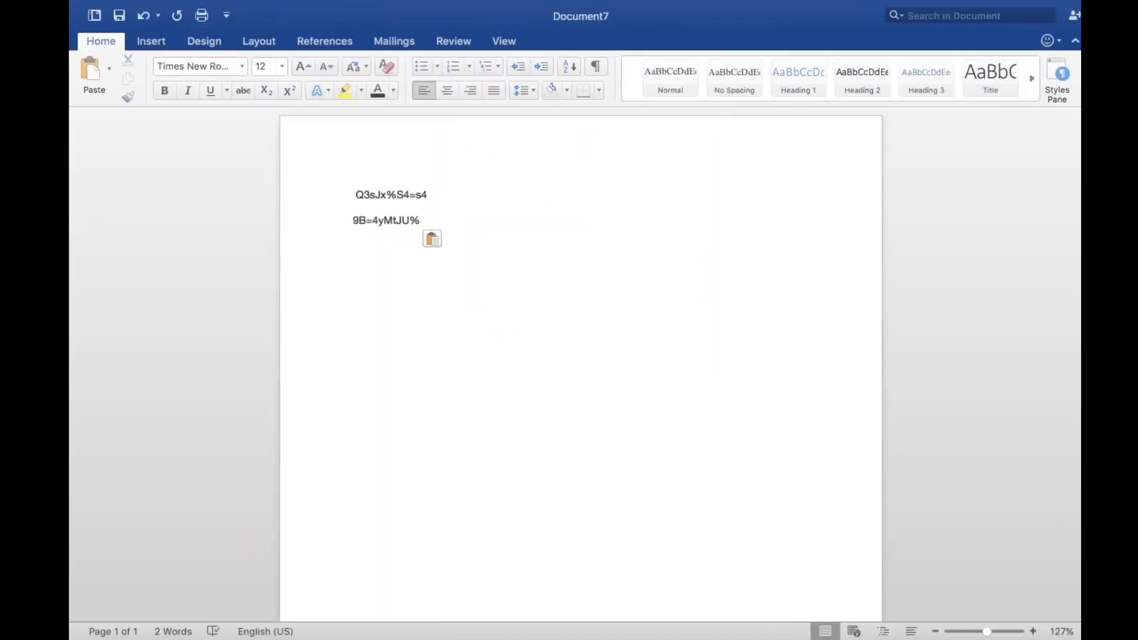
key("ctrl+Left")
type("•••")
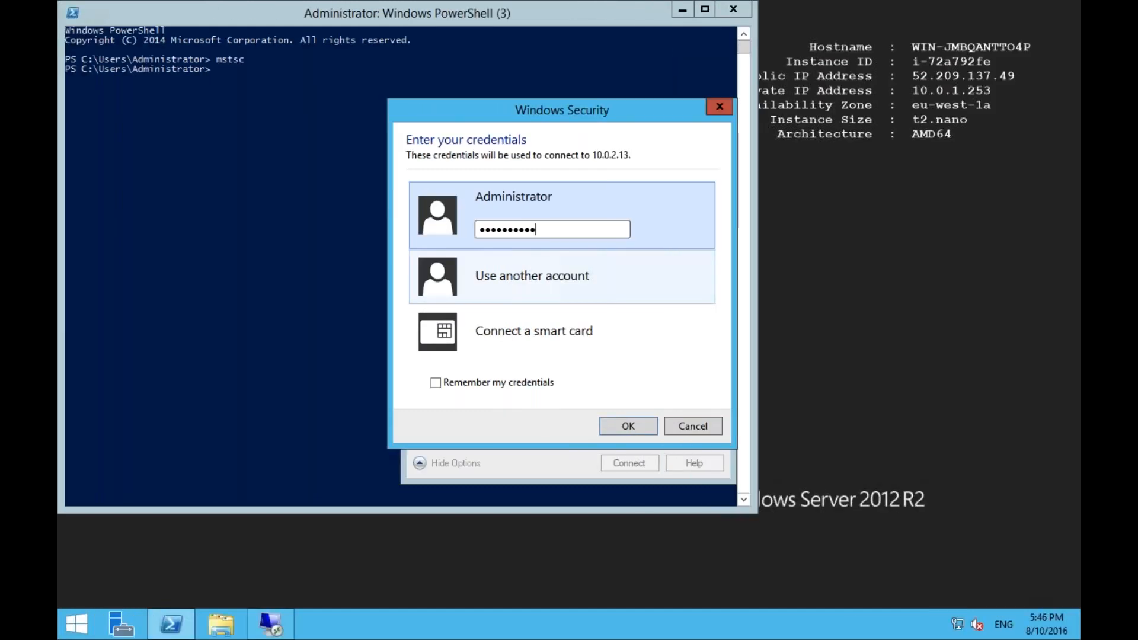
left_click(632, 423)
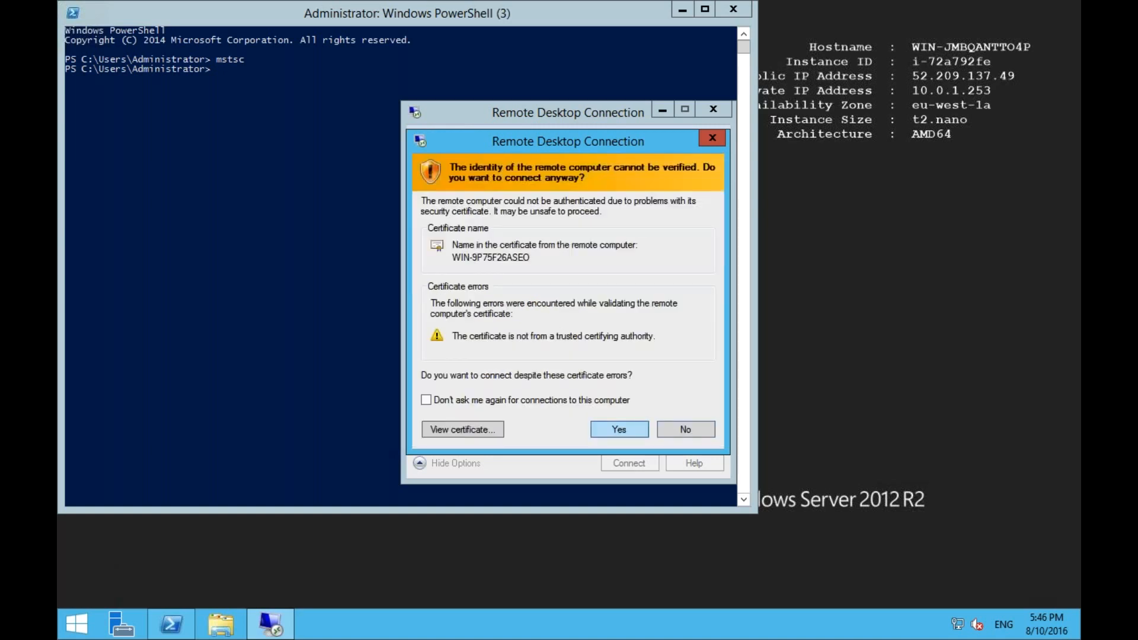
key("Return")
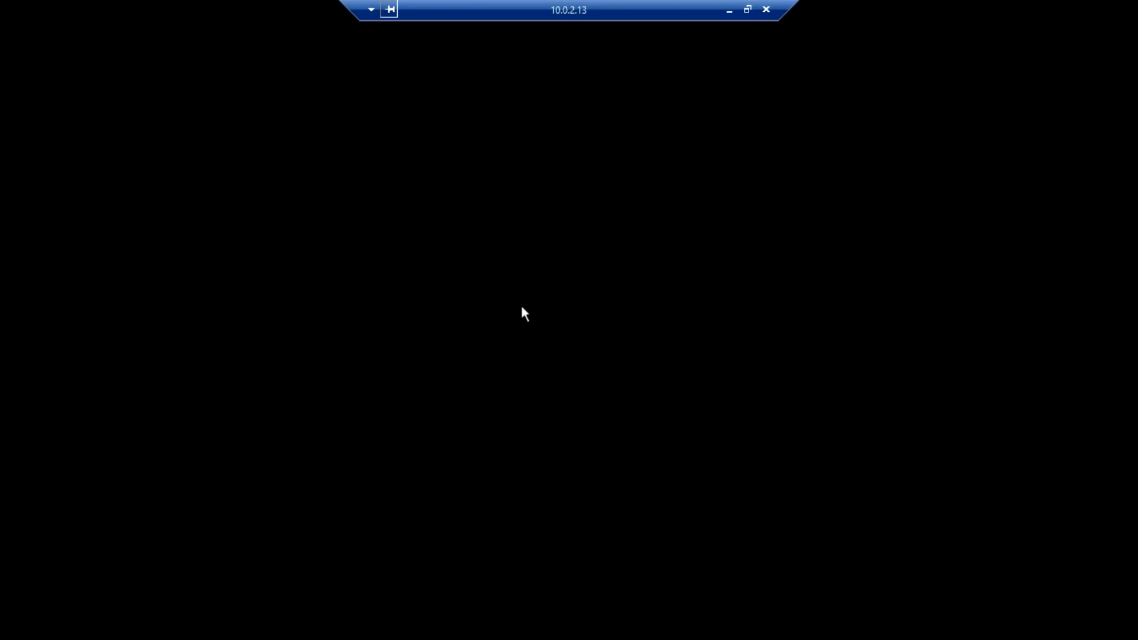
- Switch to the VPC Infrastructure slide in PowerPoint and bring up the Microsoft Remote Desktop window
key("super+Tab")
key("super+Tab")
key("super+Tab")
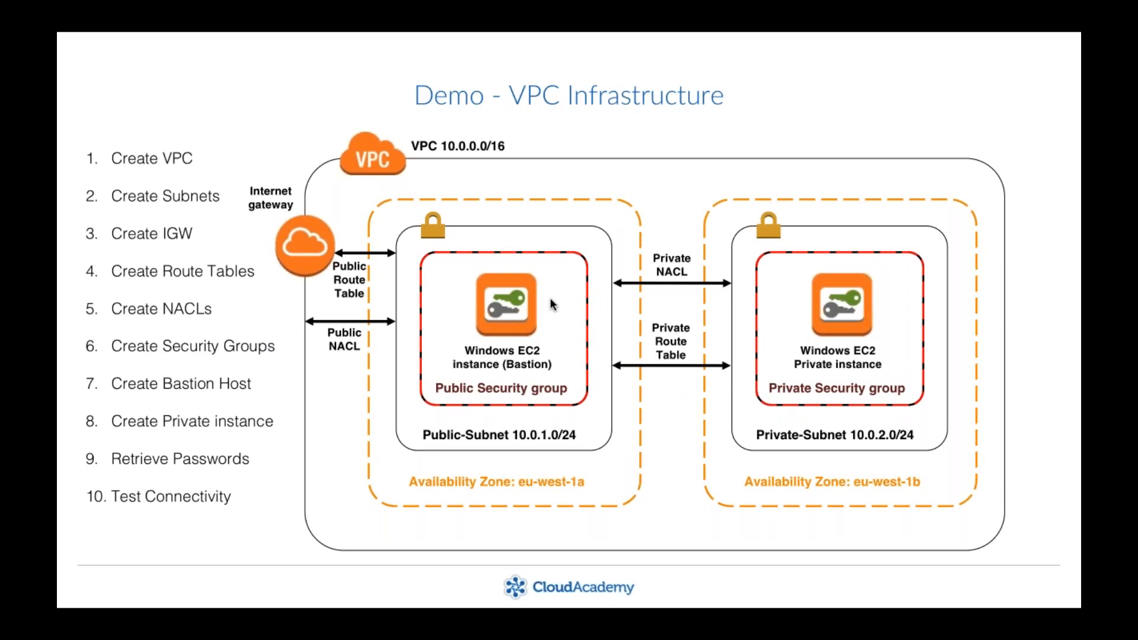
key("super+Tab")
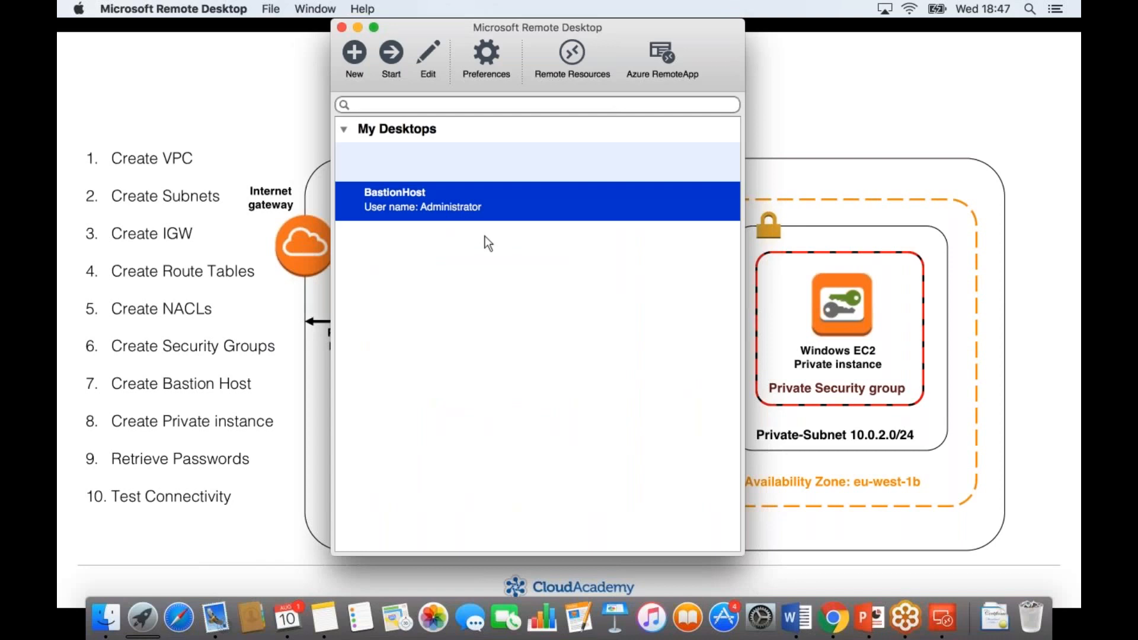